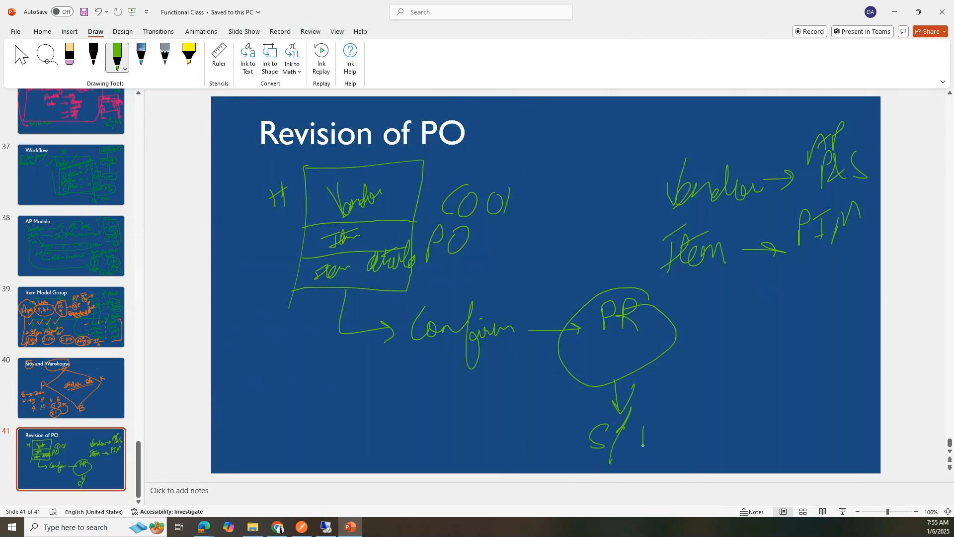
Step: Ink an arrow from PR to a circled PI, then an arrow down to a circled Pay
drag(678, 333, 724, 347)
mouse_move(748, 313)
mouse_down()
mouse_move(751, 342)
mouse_move(768, 302)
mouse_move(767, 330)
mouse_up()
drag(763, 330, 781, 322)
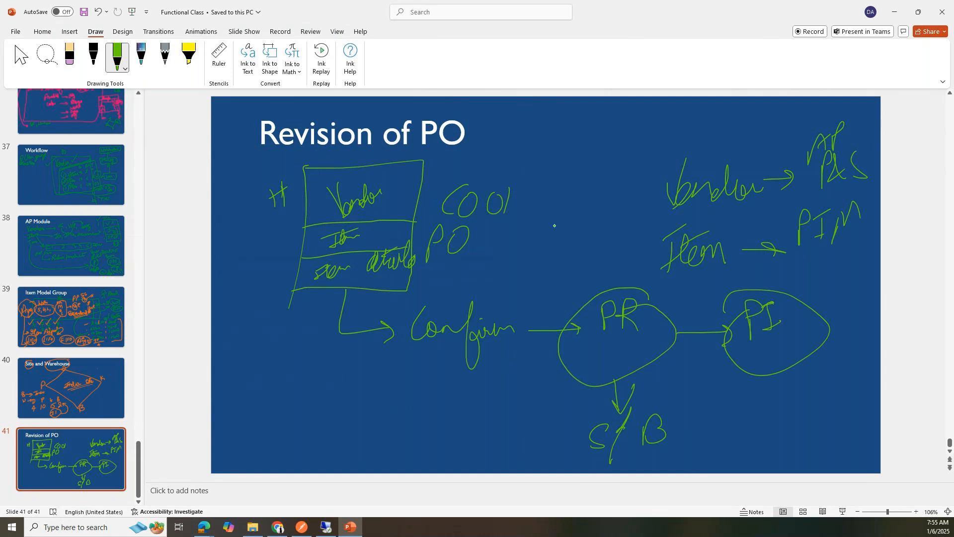
drag(801, 357, 835, 397)
mouse_move(841, 393)
mouse_down()
mouse_move(818, 401)
mouse_move(823, 444)
mouse_up()
mouse_move(817, 410)
mouse_down()
mouse_move(820, 425)
mouse_move(853, 423)
mouse_move(869, 409)
mouse_up()
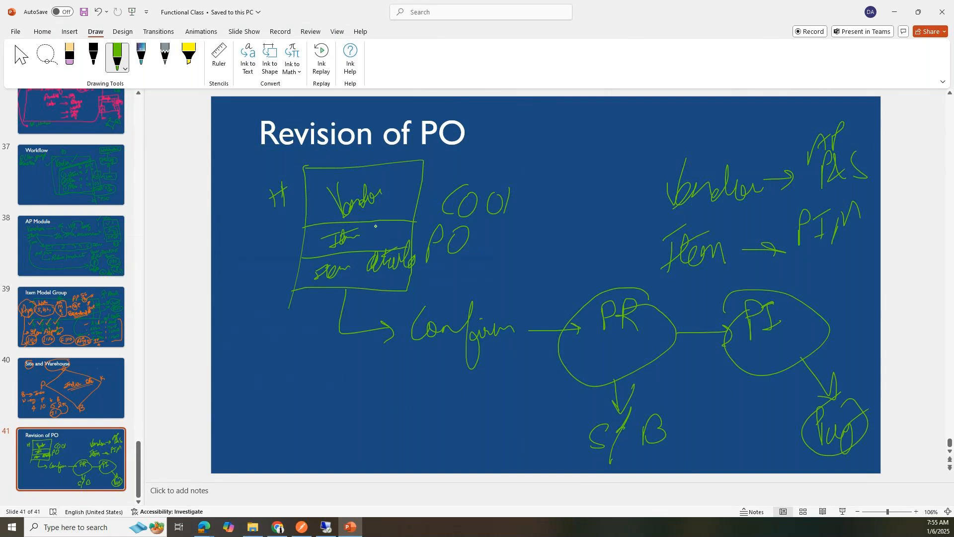
Step: Tick the Item note and draw an arrow to a circled note beside the title
drag(639, 232, 691, 204)
mouse_move(658, 232)
mouse_down()
mouse_move(562, 160)
mouse_move(574, 160)
mouse_up()
mouse_move(490, 126)
mouse_down()
mouse_move(523, 148)
mouse_move(572, 121)
mouse_move(560, 113)
mouse_up()
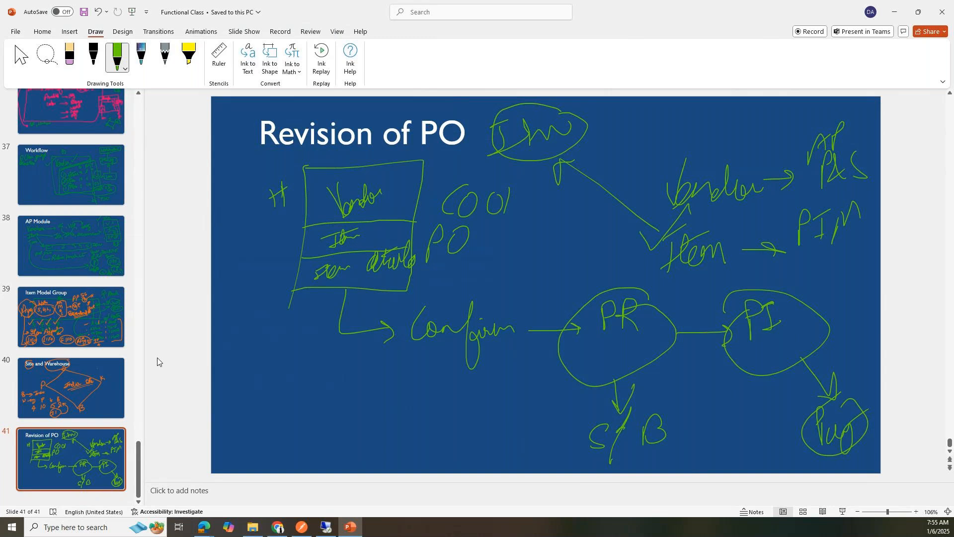
click(349, 526)
click(203, 526)
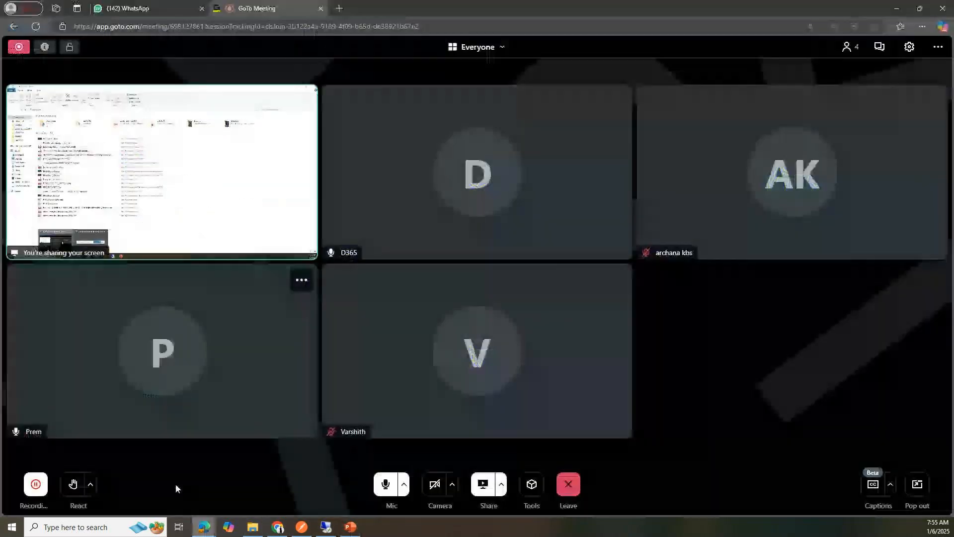
click(395, 485)
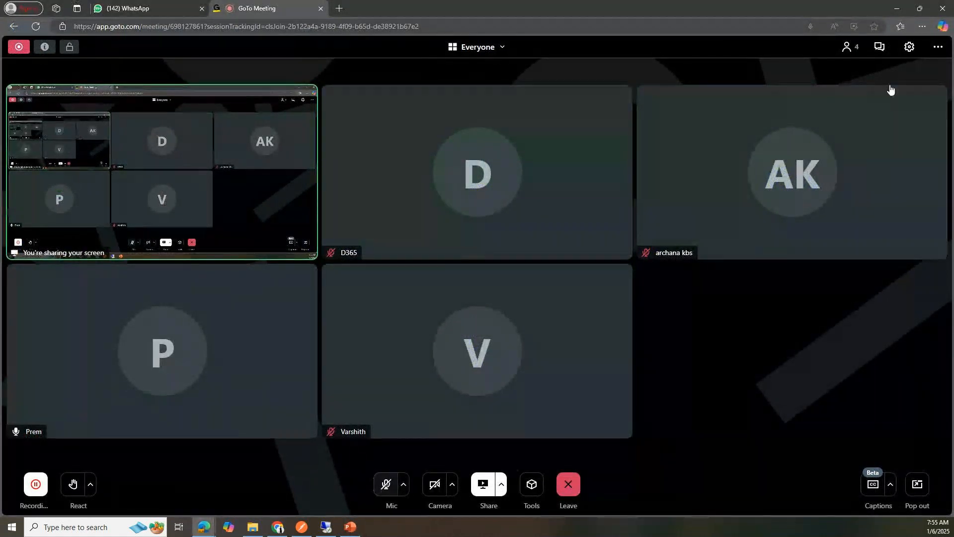
click(386, 484)
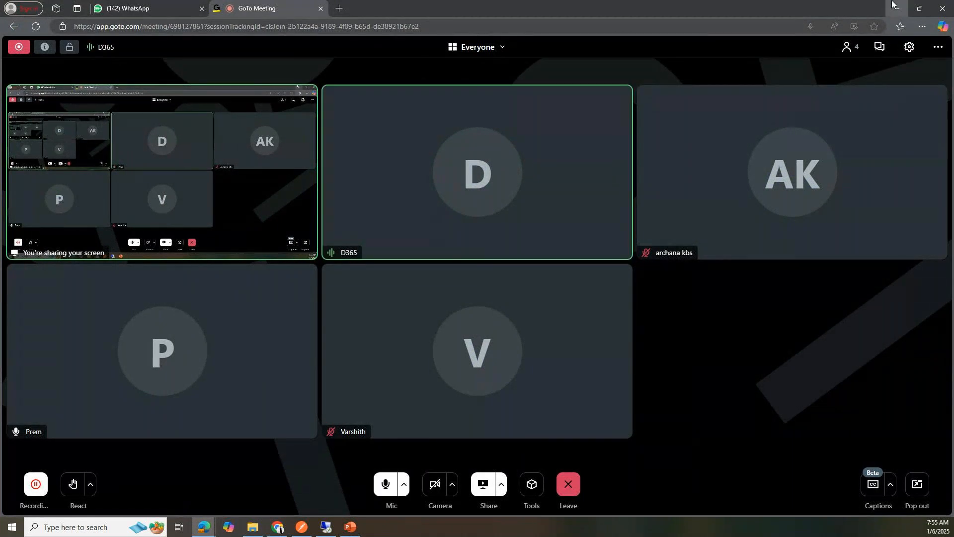
click(897, 9)
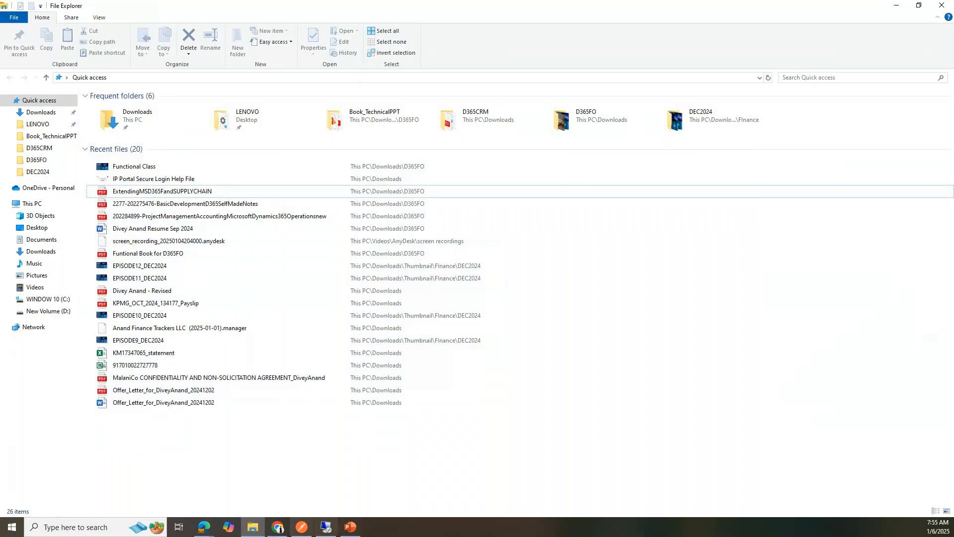
click(352, 527)
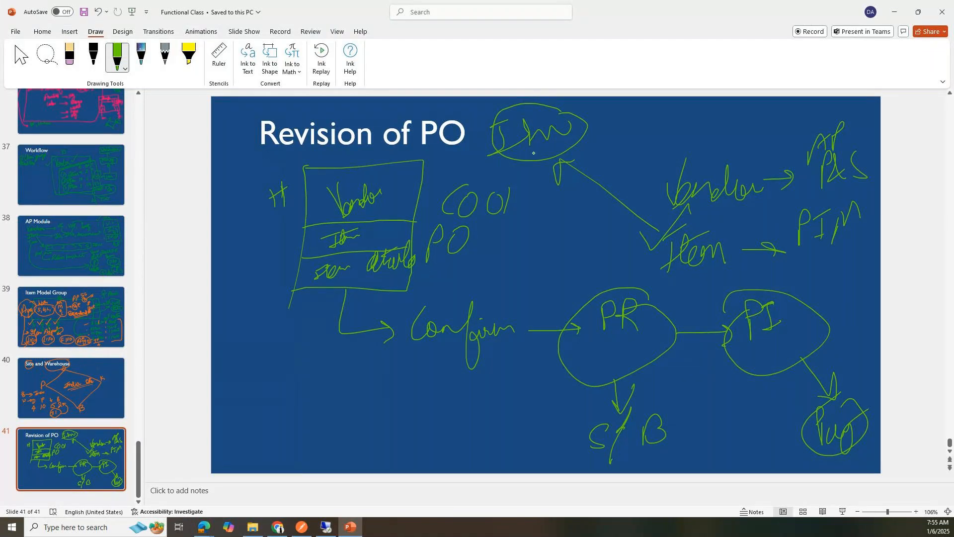
Step: Draw an arrow from the circled note down-left to a circled SO label
drag(541, 161, 424, 395)
mouse_move(363, 397)
mouse_down()
mouse_move(342, 408)
mouse_move(336, 431)
mouse_up()
mouse_move(361, 407)
mouse_down()
mouse_move(382, 419)
mouse_move(367, 411)
mouse_up()
mouse_move(366, 358)
mouse_down()
mouse_move(417, 390)
mouse_move(321, 337)
mouse_up()
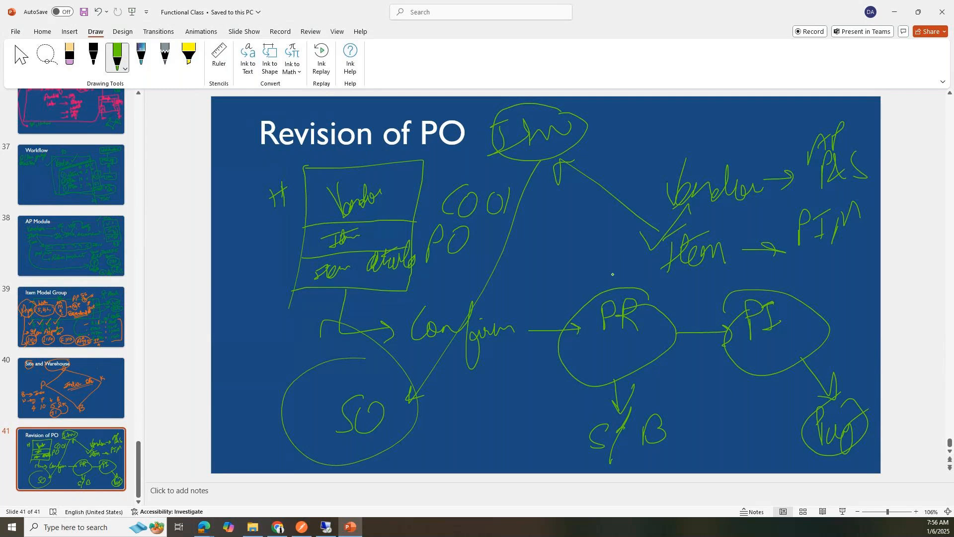
Step: Draw an arrow up from PR and an arrow from Posting down to a Ledgers note
mouse_move(617, 287)
mouse_down()
mouse_move(612, 262)
mouse_move(619, 271)
mouse_move(577, 238)
mouse_move(622, 231)
mouse_move(620, 264)
mouse_move(627, 236)
mouse_move(620, 206)
mouse_move(614, 214)
mouse_up()
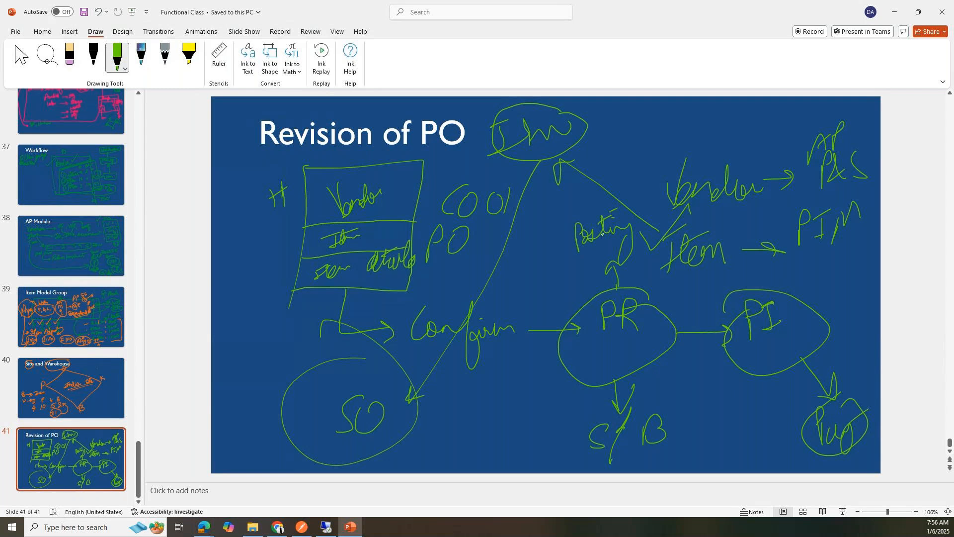
drag(570, 238, 526, 379)
mouse_move(518, 359)
mouse_down()
mouse_move(533, 368)
mouse_move(541, 356)
mouse_up()
mouse_move(502, 388)
mouse_down()
mouse_move(495, 420)
mouse_move(515, 405)
mouse_move(541, 412)
mouse_move(578, 397)
mouse_move(587, 404)
mouse_up()
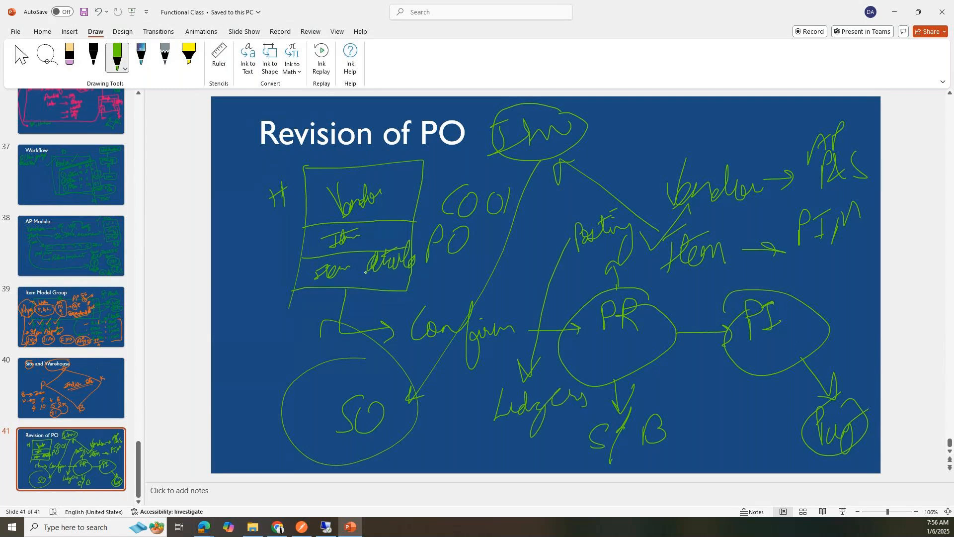
Step: Add arrows with side notes by the Item row and the Vendor row, writing VVPR above Vendor
mouse_move(316, 244)
mouse_down()
mouse_move(267, 251)
mouse_move(281, 254)
mouse_up()
mouse_move(201, 259)
mouse_down()
mouse_move(254, 231)
mouse_move(216, 272)
mouse_up()
mouse_move(230, 261)
mouse_down()
mouse_move(243, 263)
mouse_move(220, 313)
mouse_move(240, 303)
mouse_up()
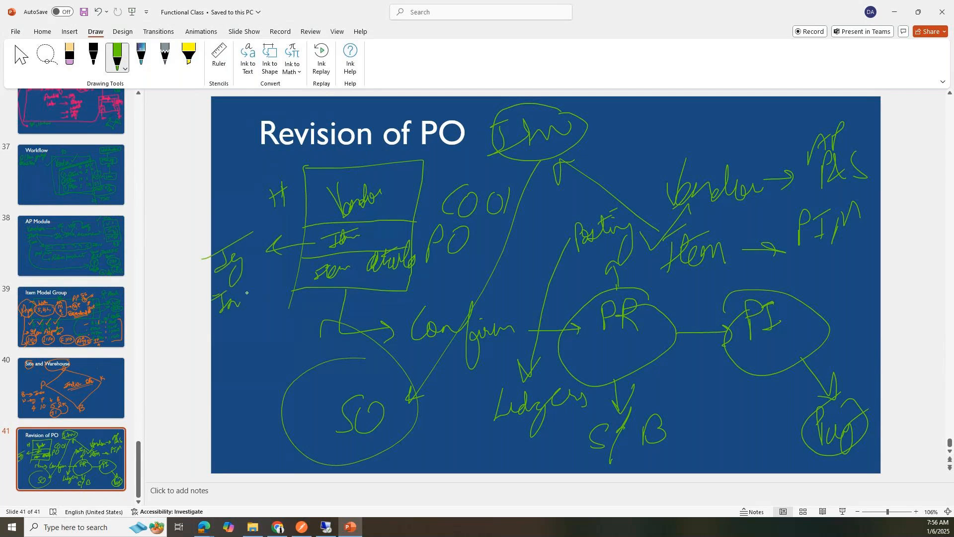
drag(326, 205, 250, 183)
mouse_move(250, 183)
mouse_down()
mouse_move(257, 177)
mouse_move(245, 158)
mouse_move(277, 161)
mouse_up()
mouse_move(219, 188)
mouse_down()
mouse_move(240, 194)
mouse_move(248, 175)
mouse_move(258, 185)
mouse_up()
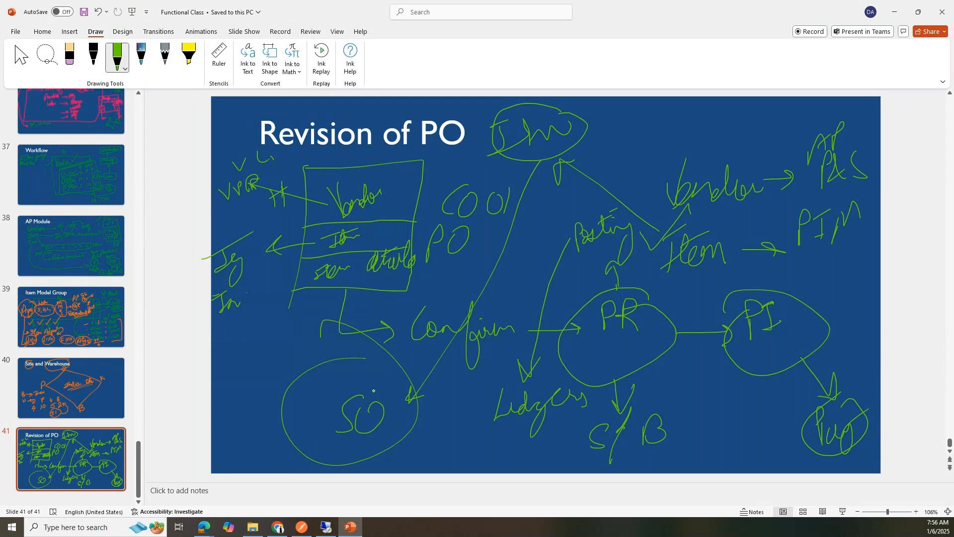
click(326, 526)
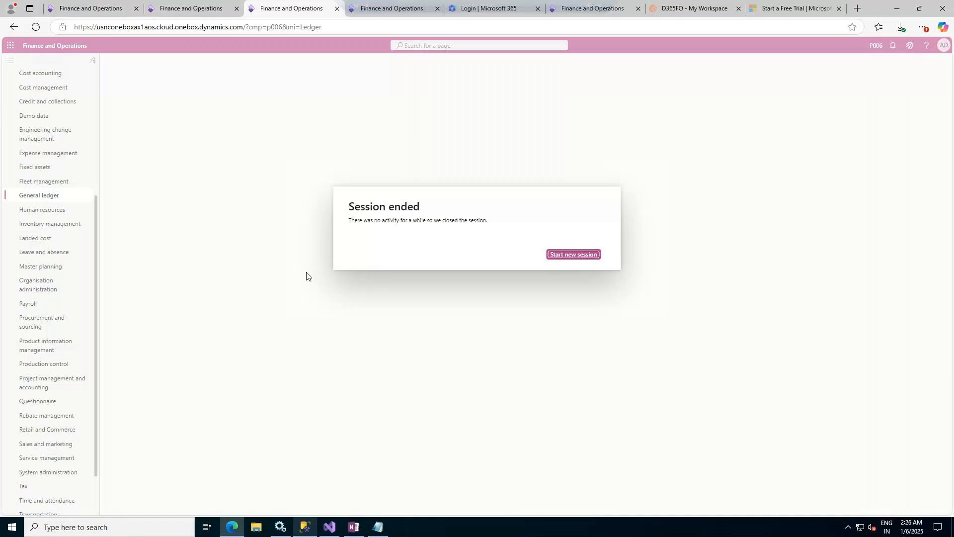
Step: Change the URL's company parameter from p006 to c001 and reload the page
click(281, 28)
click(282, 28)
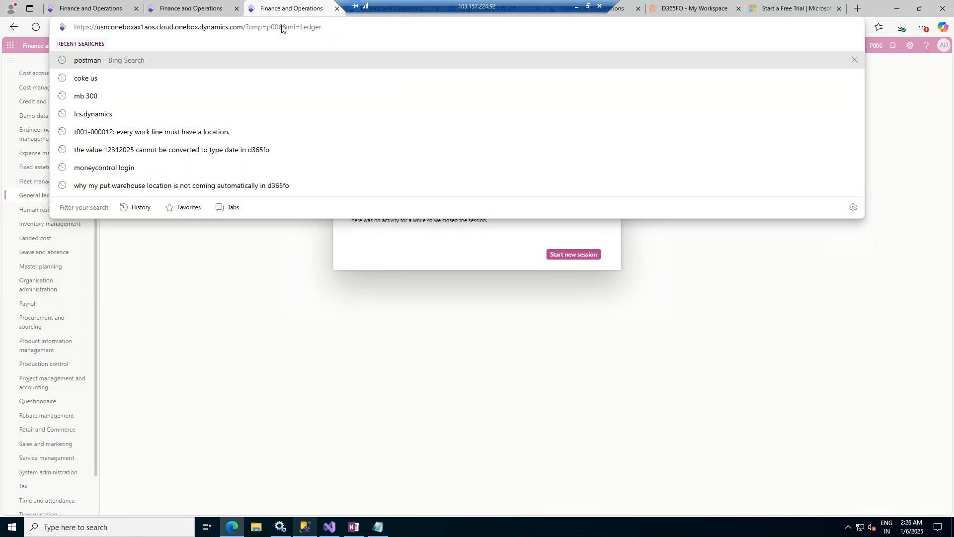
key(BackSpace)
key(BackSpace)
key(BackSpace)
key(BackSpace)
key(BackSpace)
text(=c001)
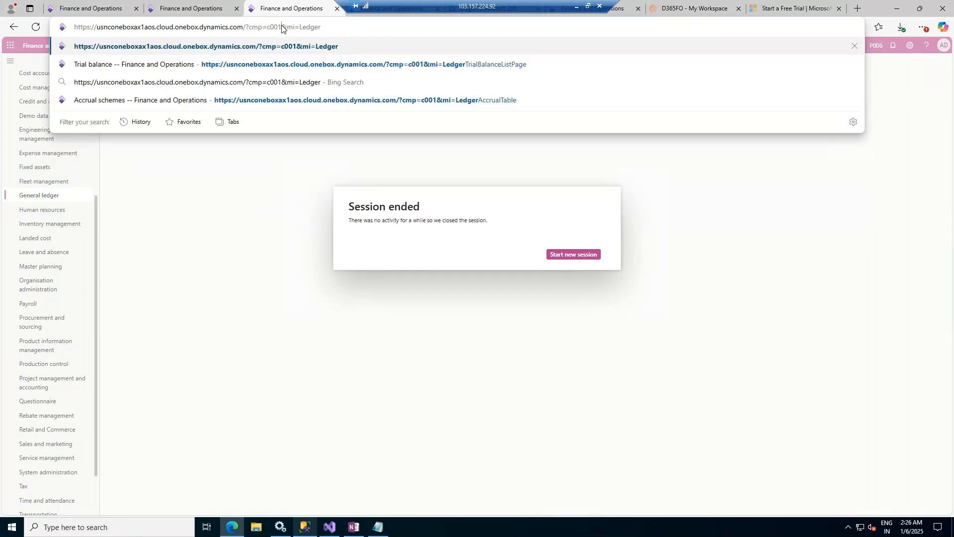
key(Return)
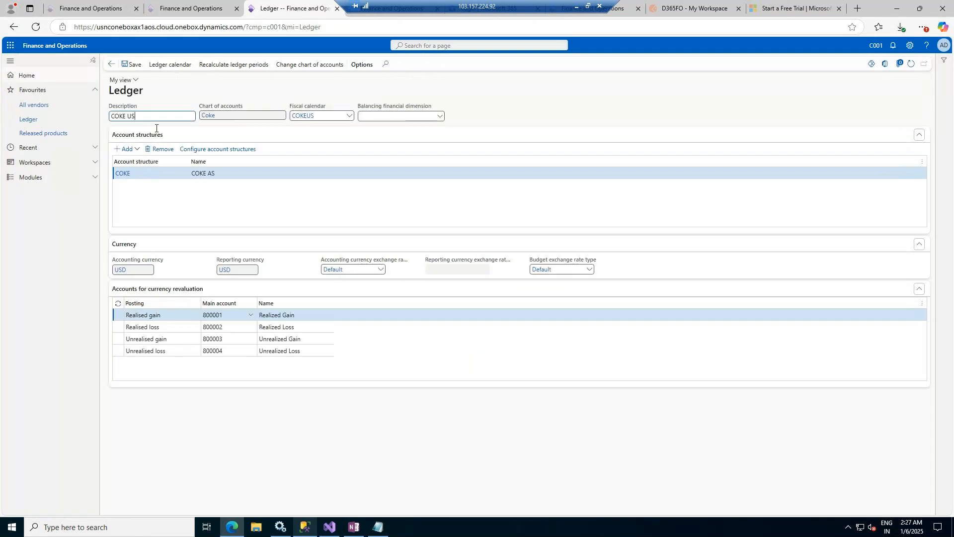
Step: Open Accounts payable > All purchase orders from the Modules list
click(53, 179)
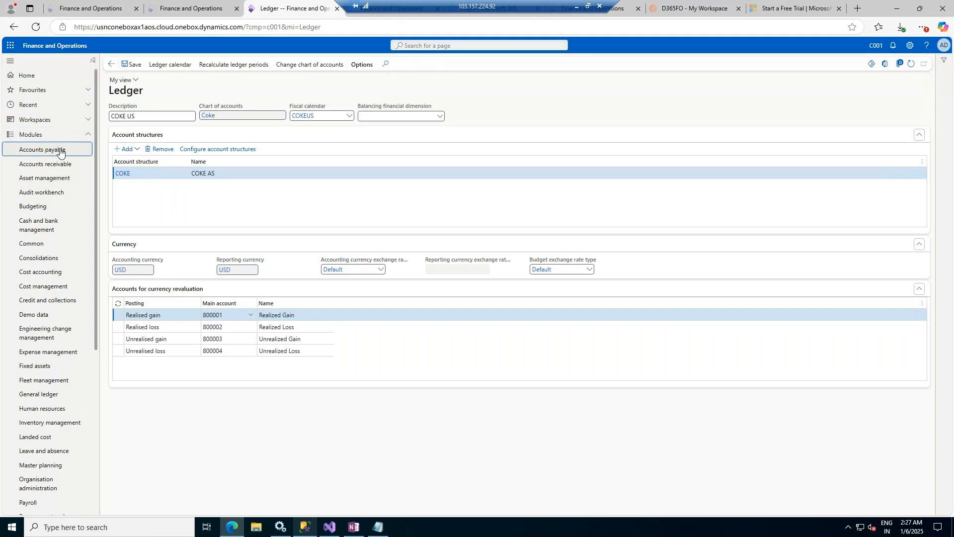
click(60, 152)
click(166, 278)
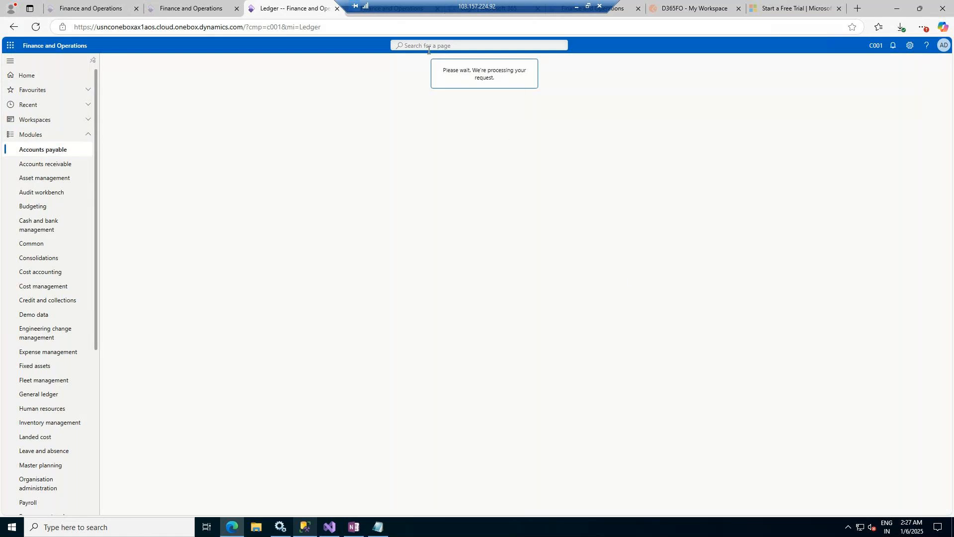
Step: Close the leftover Finance and Operations, Microsoft 365 login, My Workspace and Free Trial tabs
click(135, 8)
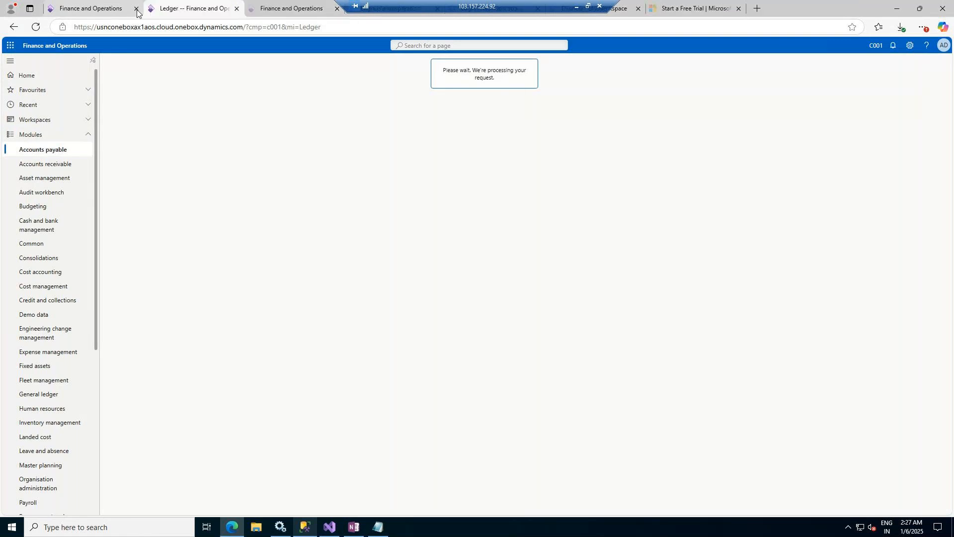
click(136, 8)
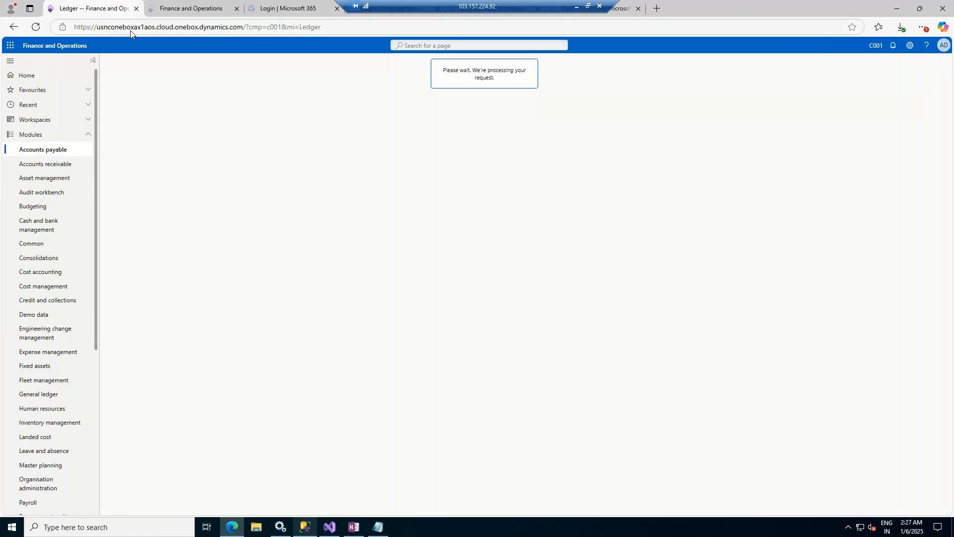
click(237, 8)
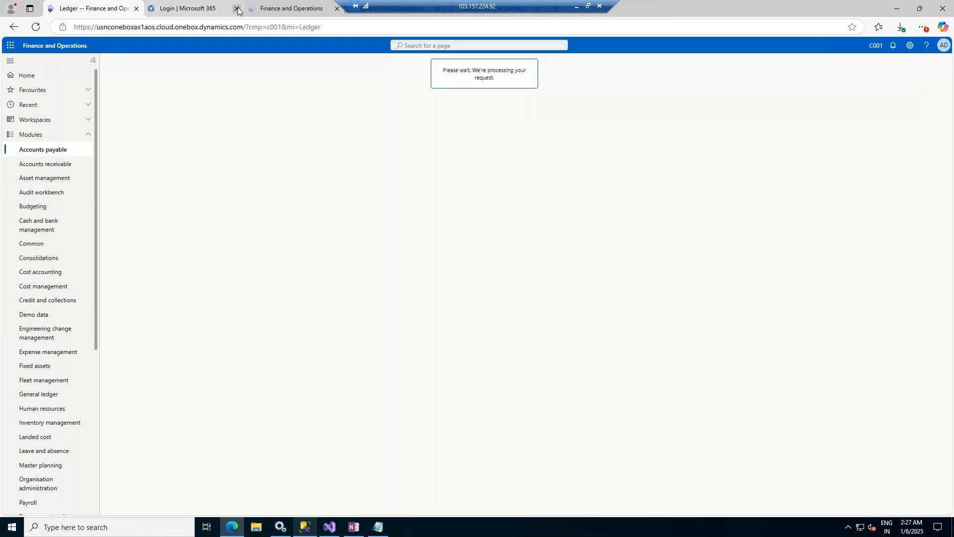
click(237, 9)
click(237, 8)
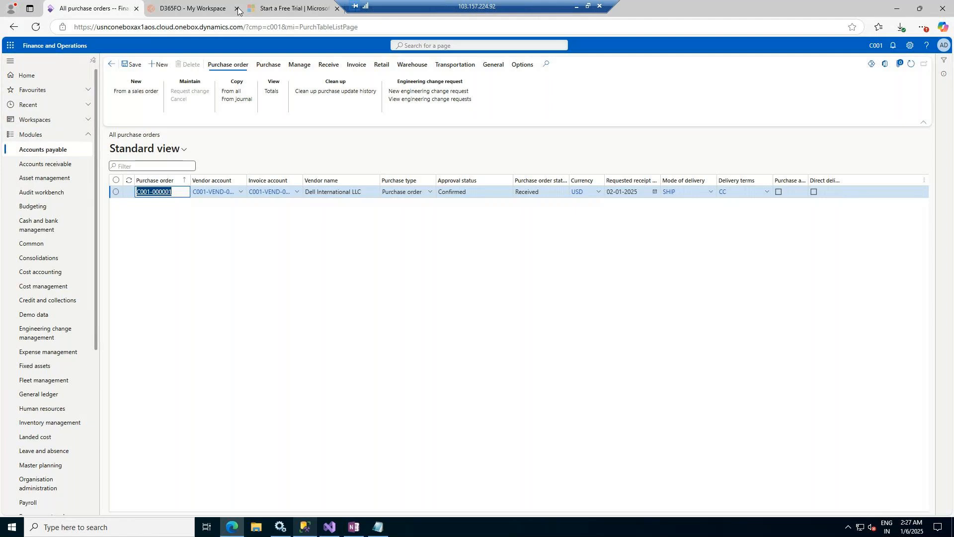
click(237, 8)
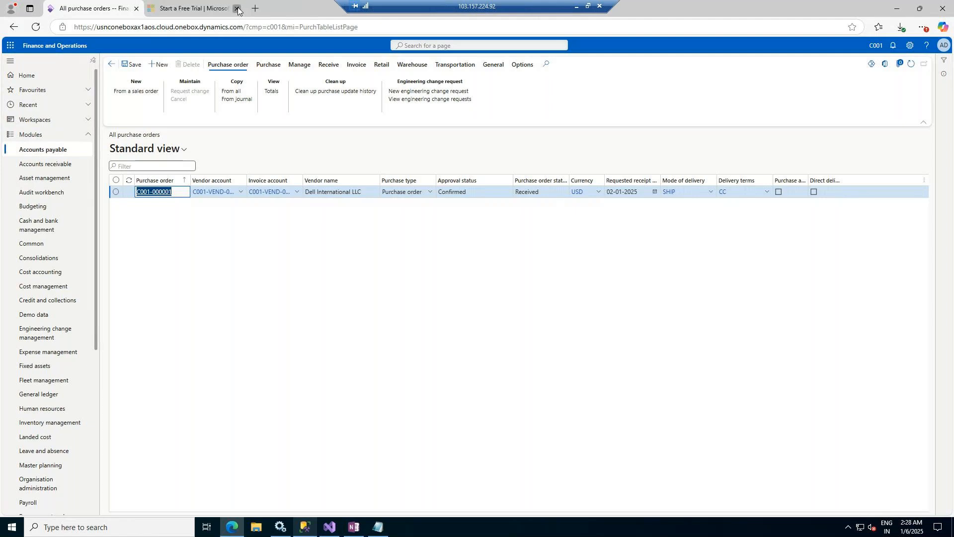
click(237, 9)
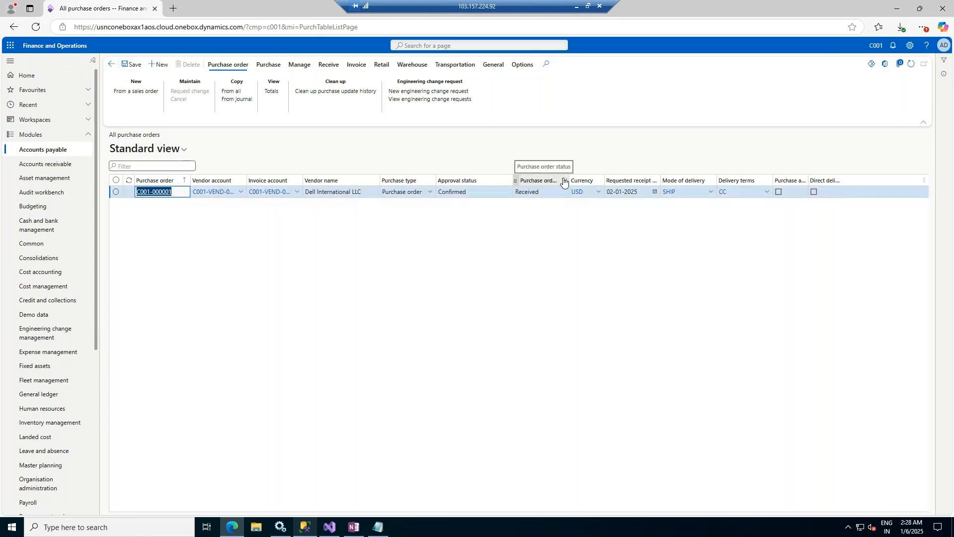
Step: Widen the Purchase order status column and open the order's Product receipt journal from Receive
drag(568, 179, 644, 180)
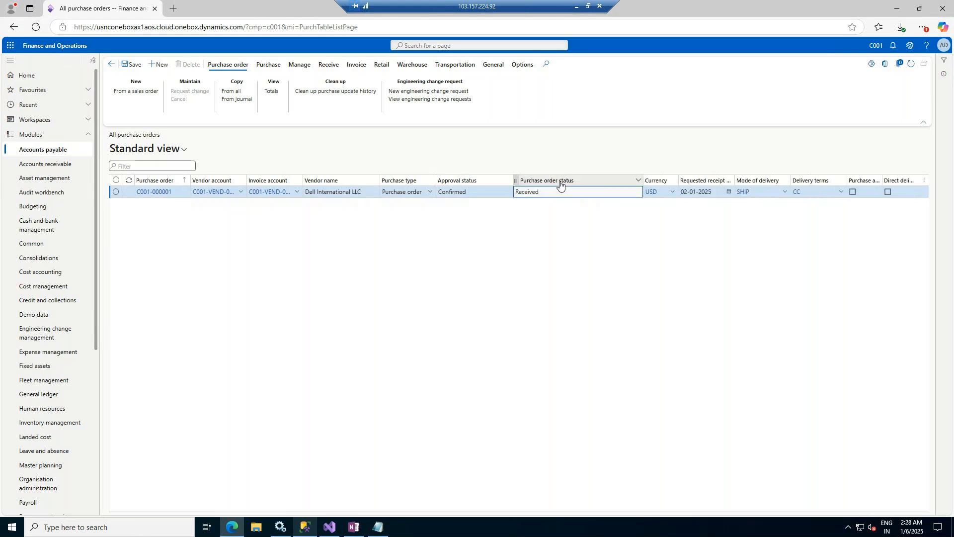
click(335, 65)
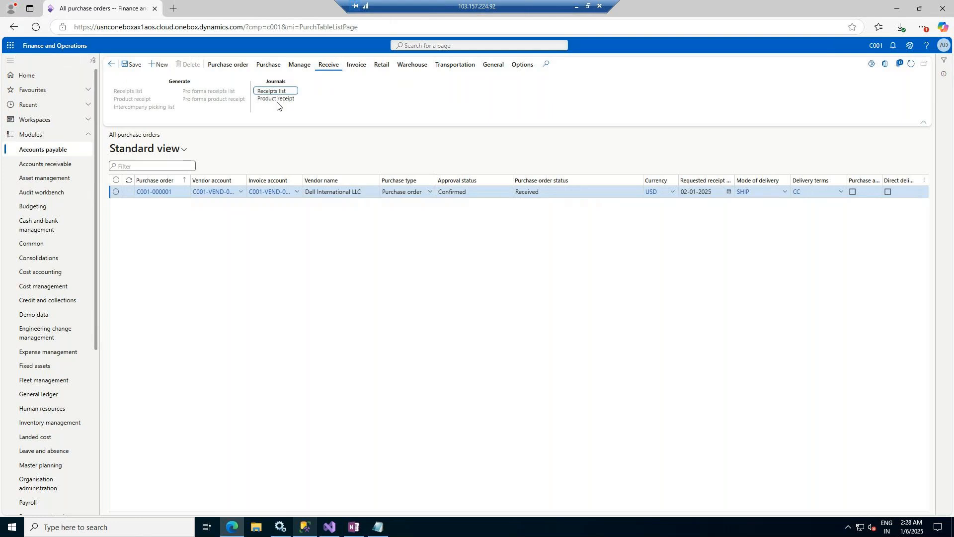
click(282, 100)
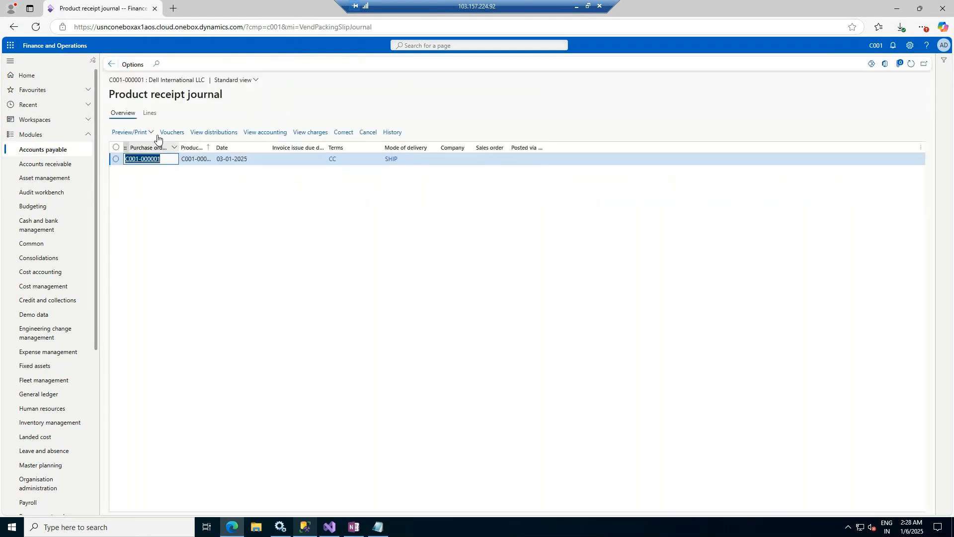
Step: Check the receipt's vouchers, then open View accounting to see the subledger journal entries
click(168, 133)
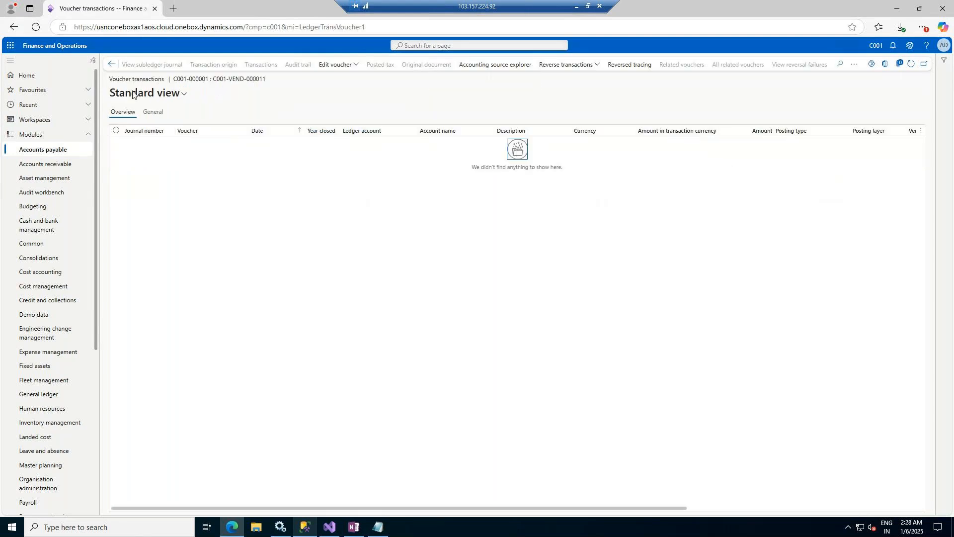
click(110, 65)
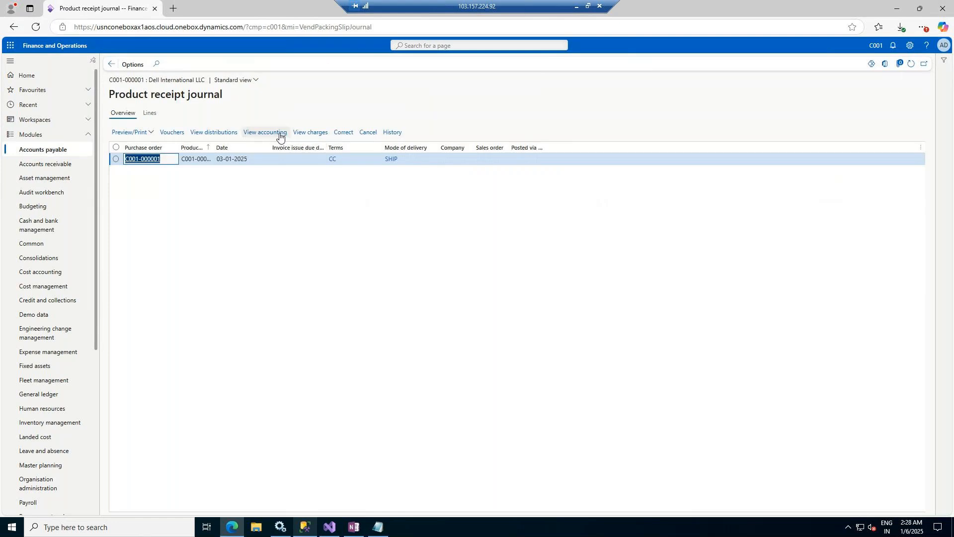
click(274, 133)
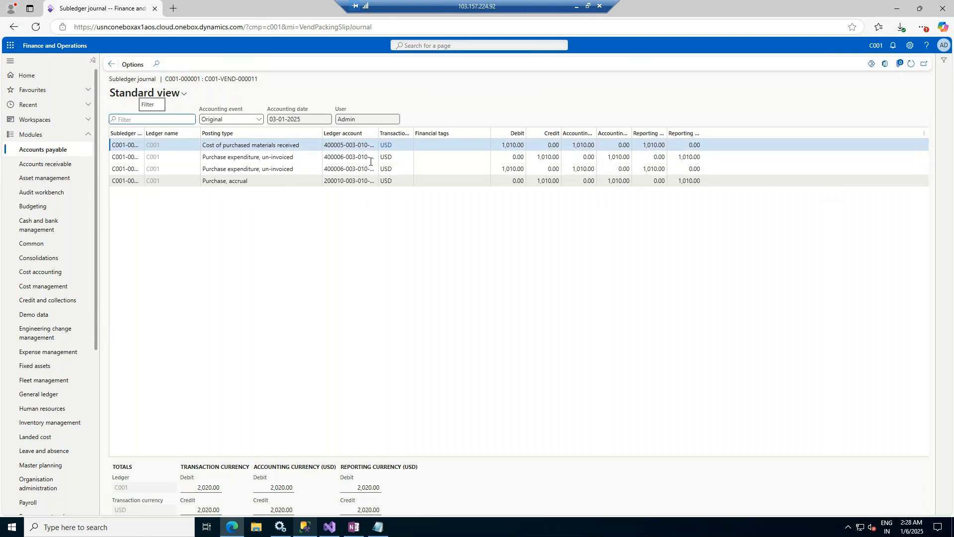
Step: Duplicate the subledger journal page into a second browser tab and switch between the tabs
right_click(124, 12)
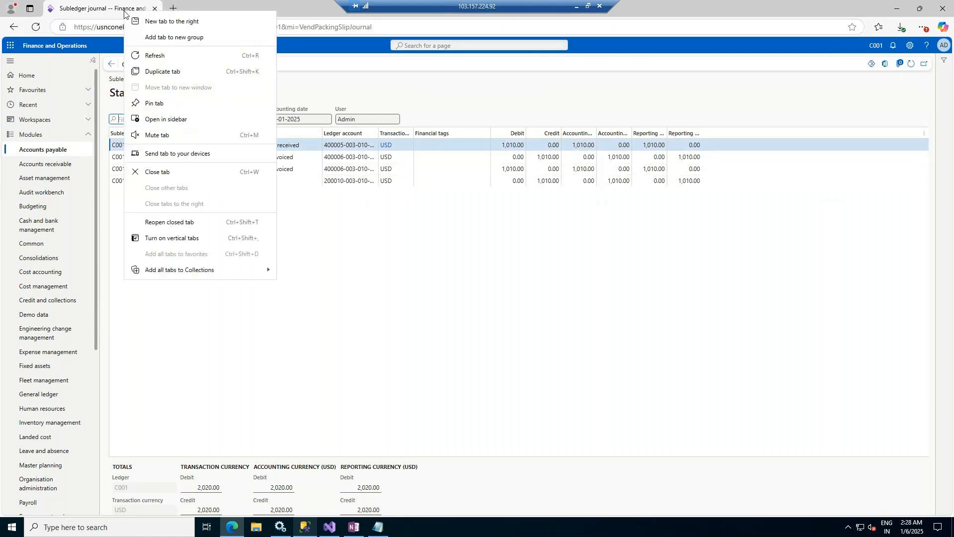
click(176, 72)
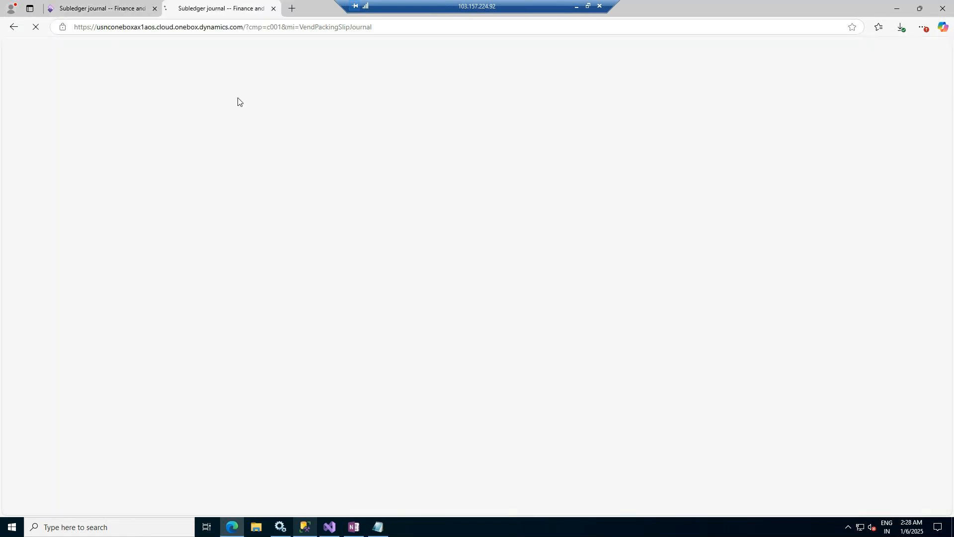
click(133, 9)
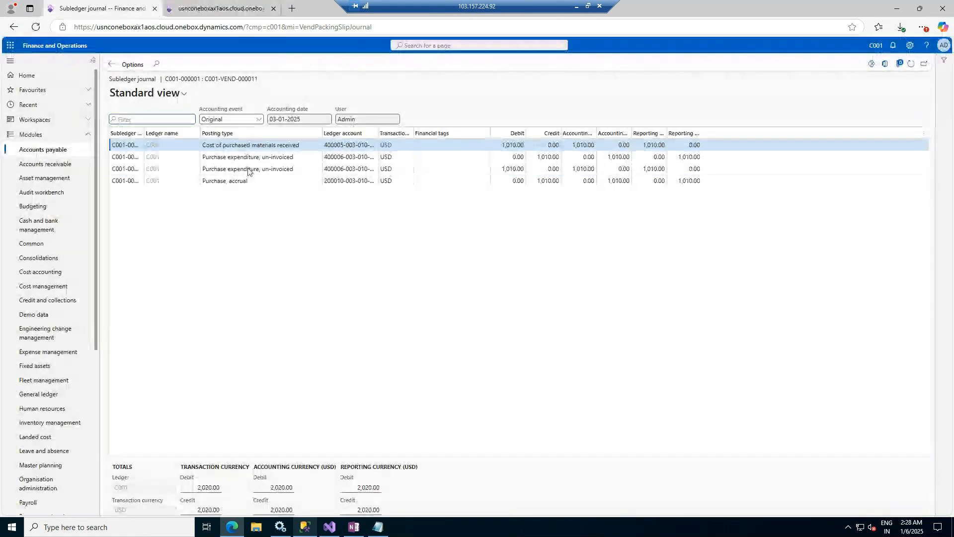
click(195, 6)
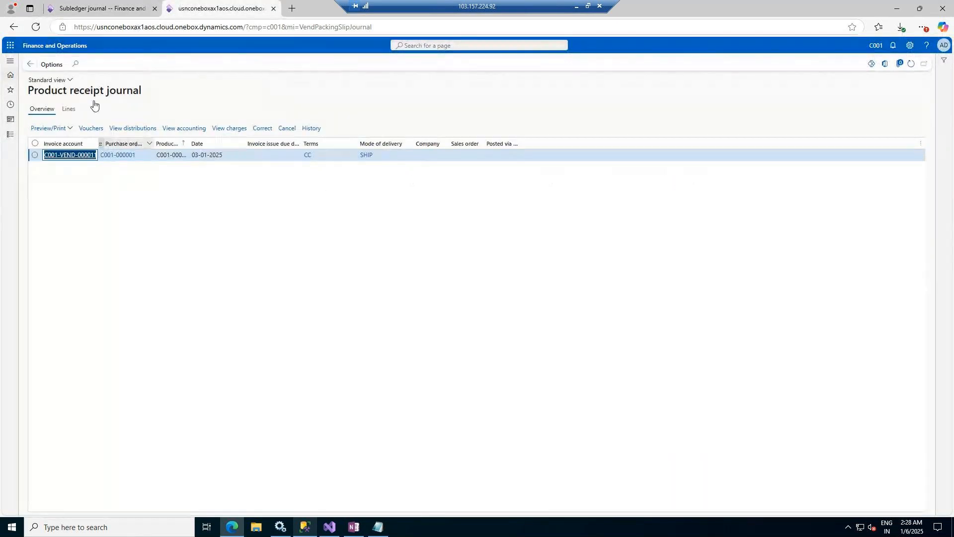
click(29, 66)
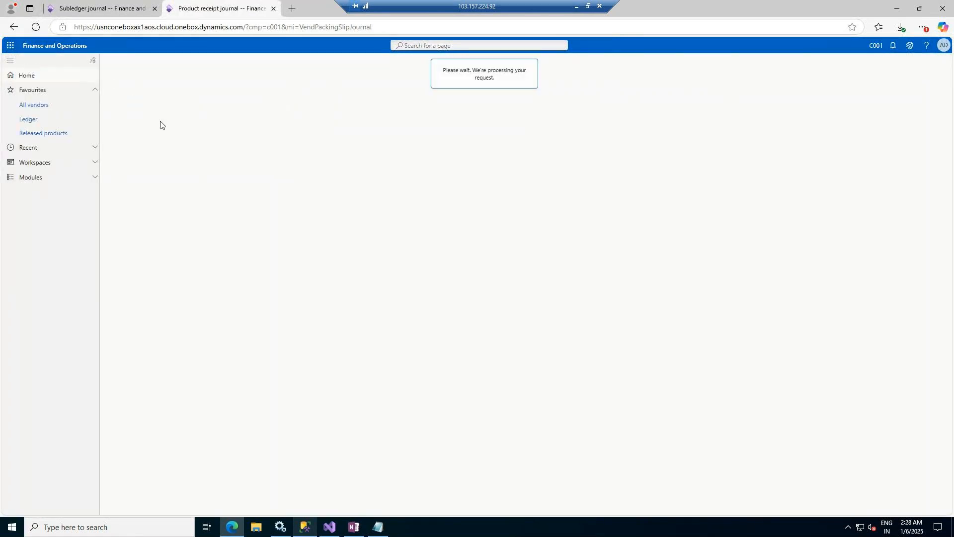
click(58, 5)
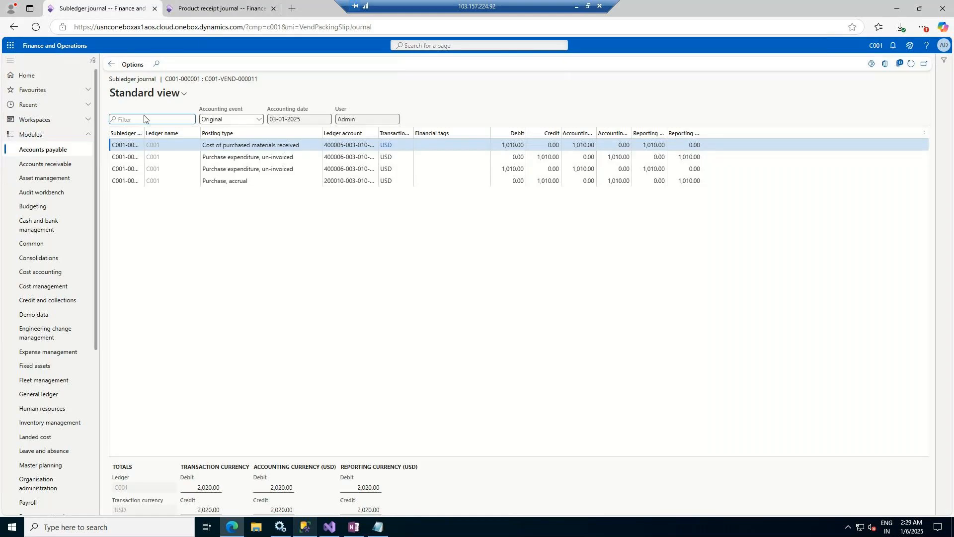
Step: Open Inventory management > On-hand list, and reopen All purchase orders from Recent in the other tab
click(70, 424)
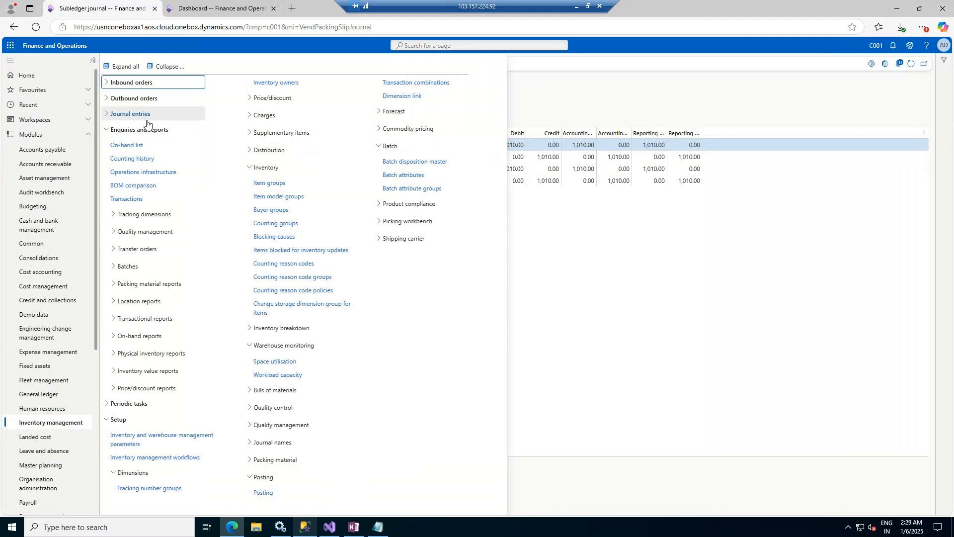
click(141, 145)
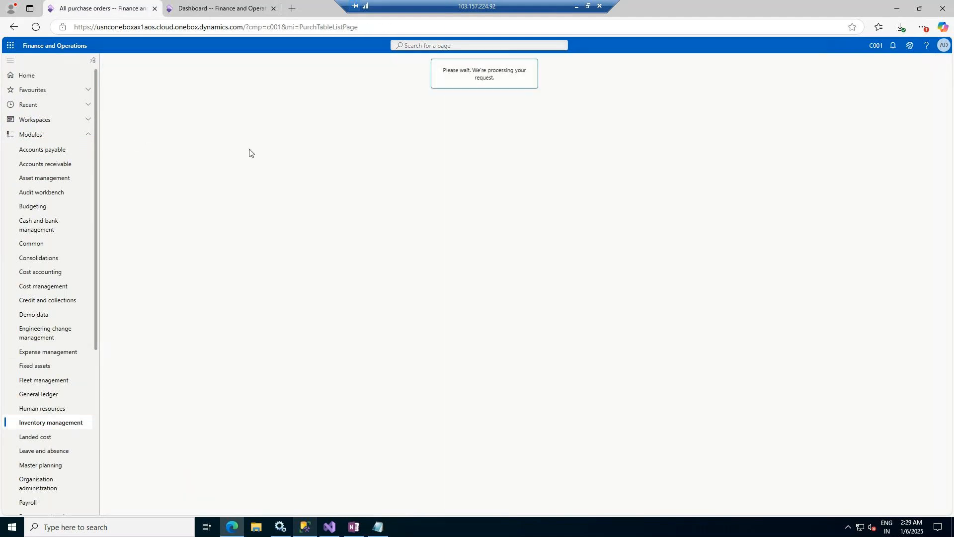
click(218, 2)
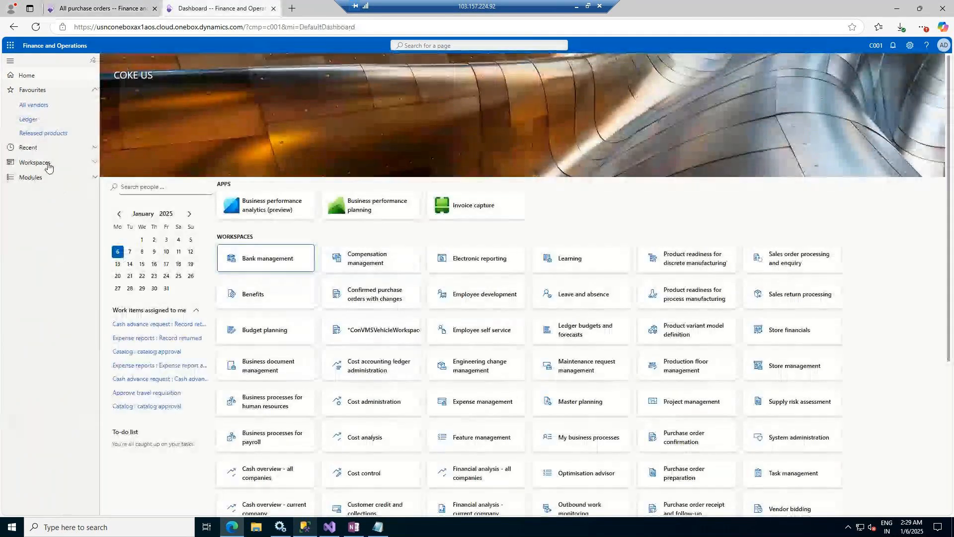
click(58, 147)
click(61, 119)
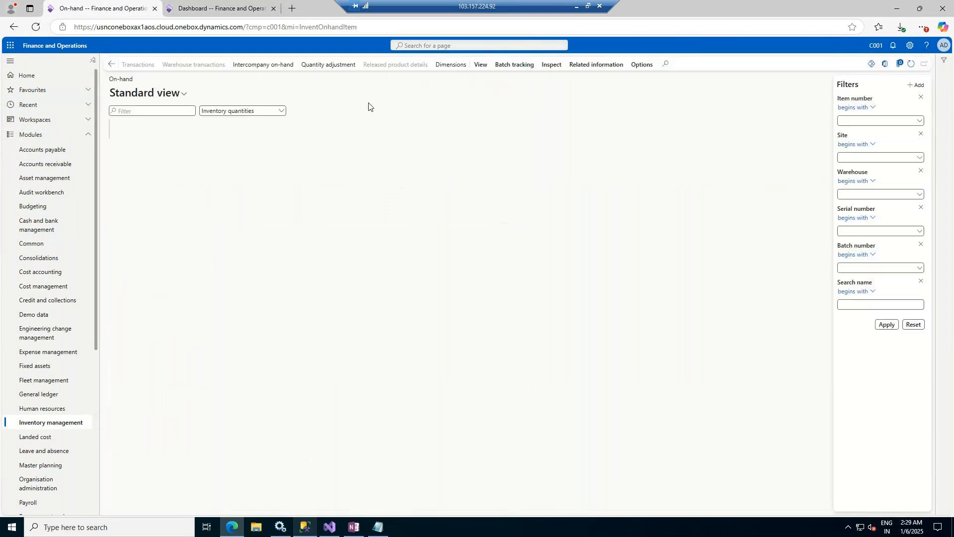
Step: Run the on-hand query without an item filter, listing Windows Server 2022 (10) and Coke Bottle 1.5Ltrs (5)
click(920, 189)
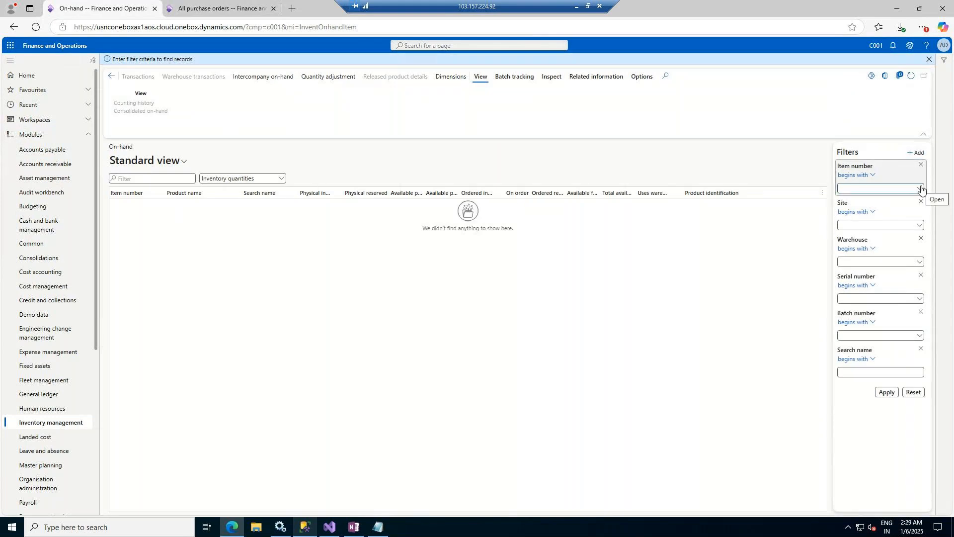
click(921, 189)
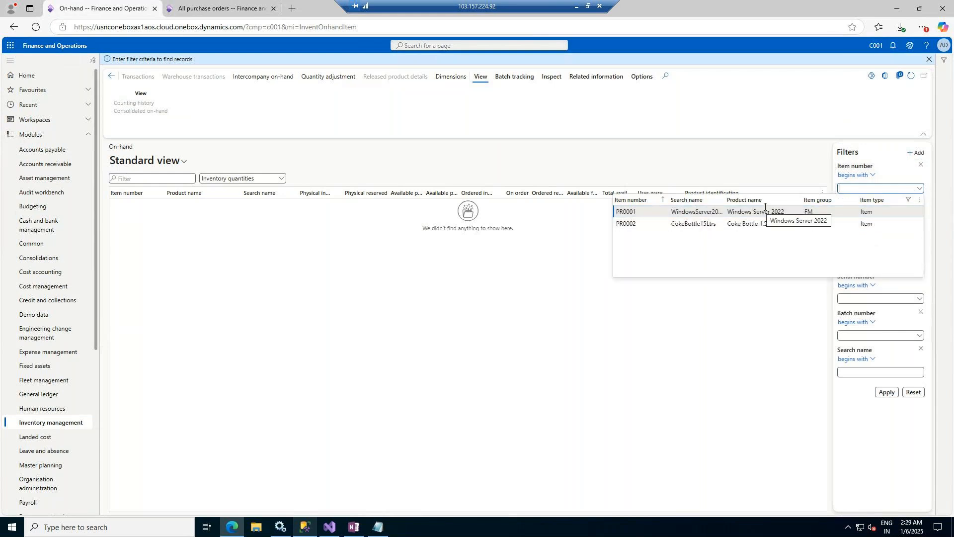
click(803, 161)
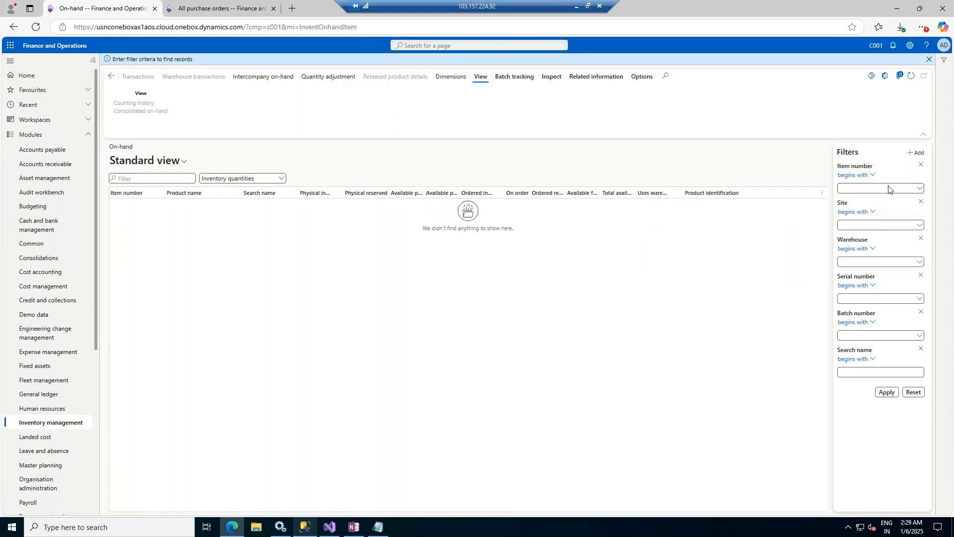
click(886, 392)
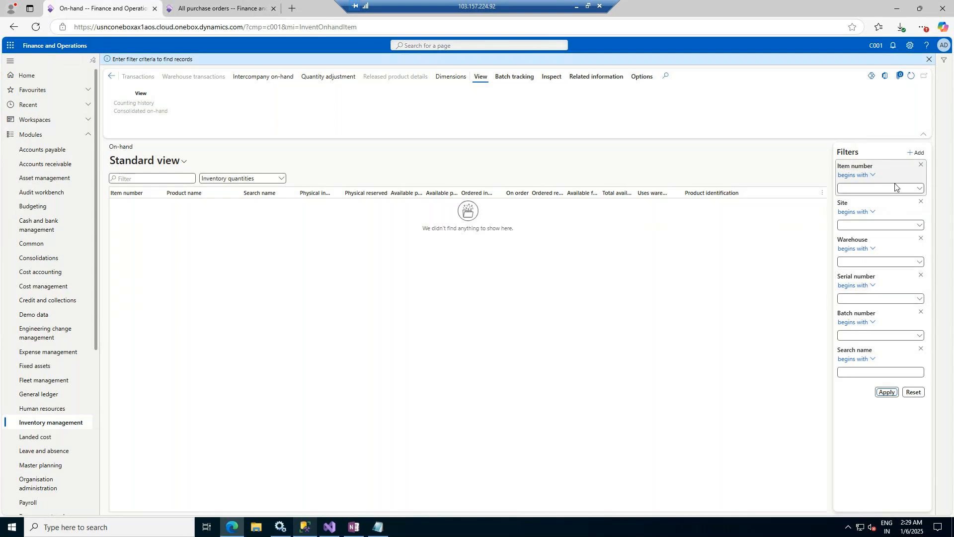
click(887, 393)
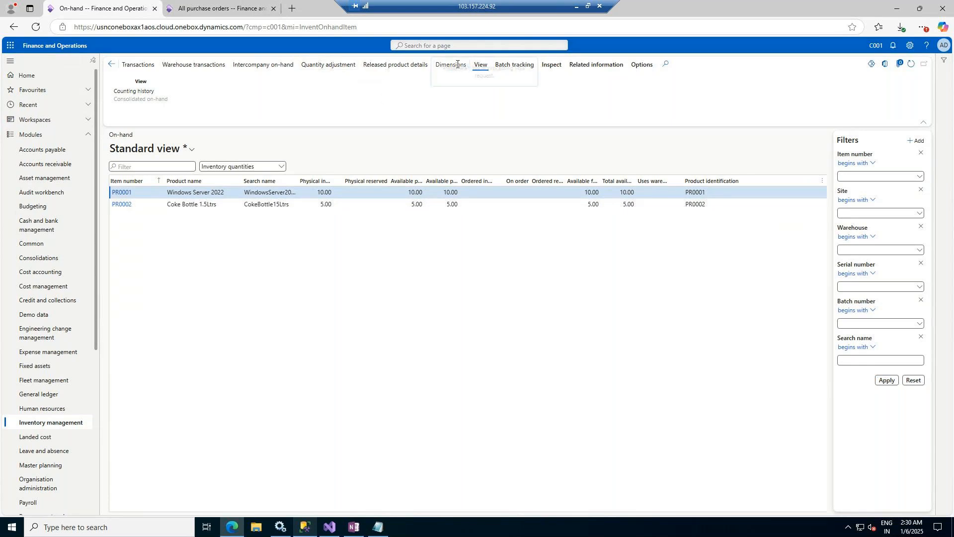
Step: In Dimensions, tick every product, storage and tracking dimension, from Configuration through Owner
click(457, 64)
click(821, 96)
click(820, 109)
click(821, 123)
click(821, 139)
click(821, 168)
click(821, 181)
click(821, 196)
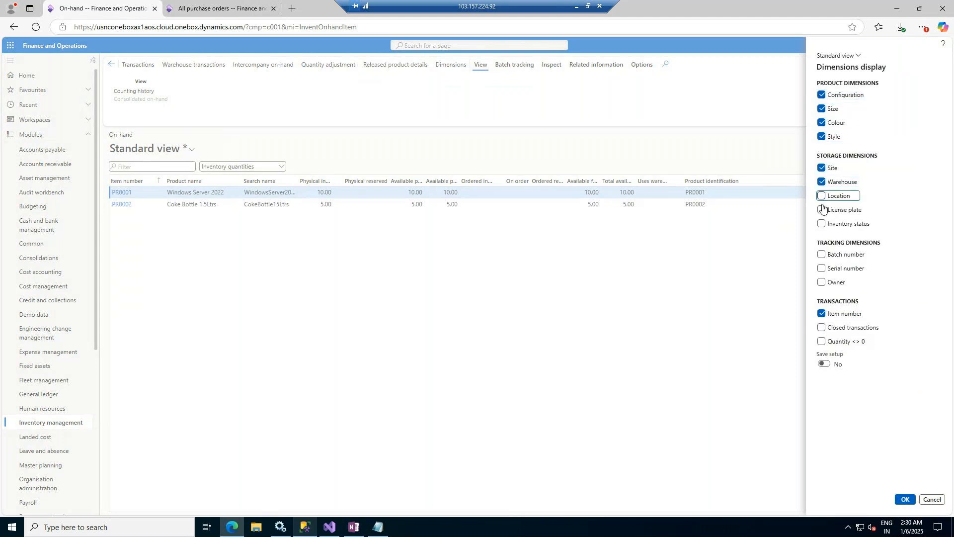
click(821, 209)
click(821, 224)
click(820, 195)
click(822, 225)
click(823, 208)
click(824, 196)
click(823, 196)
click(822, 224)
click(822, 254)
click(823, 268)
click(821, 282)
Step: Leave Closed transactions unticked, set Save setup to Yes, and apply the dimension display
click(821, 327)
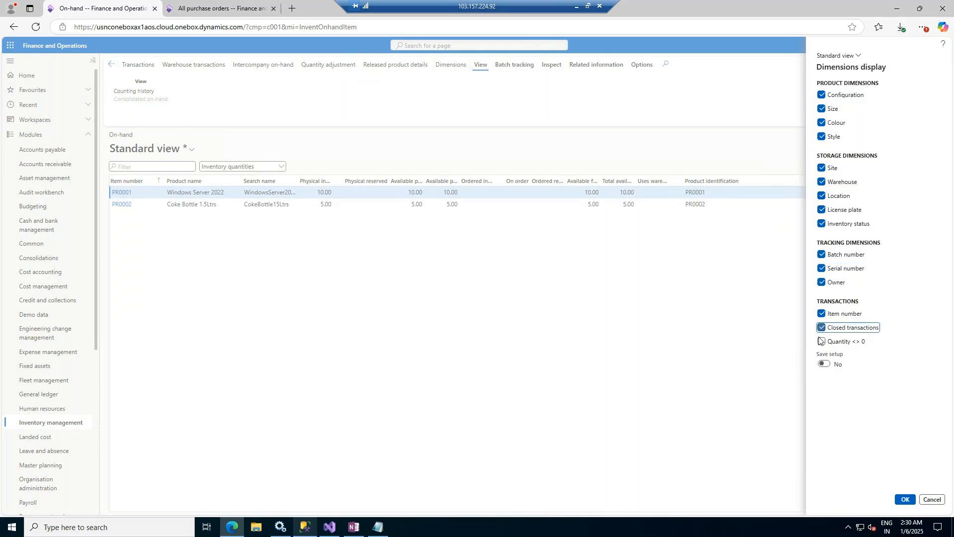
click(822, 328)
click(827, 364)
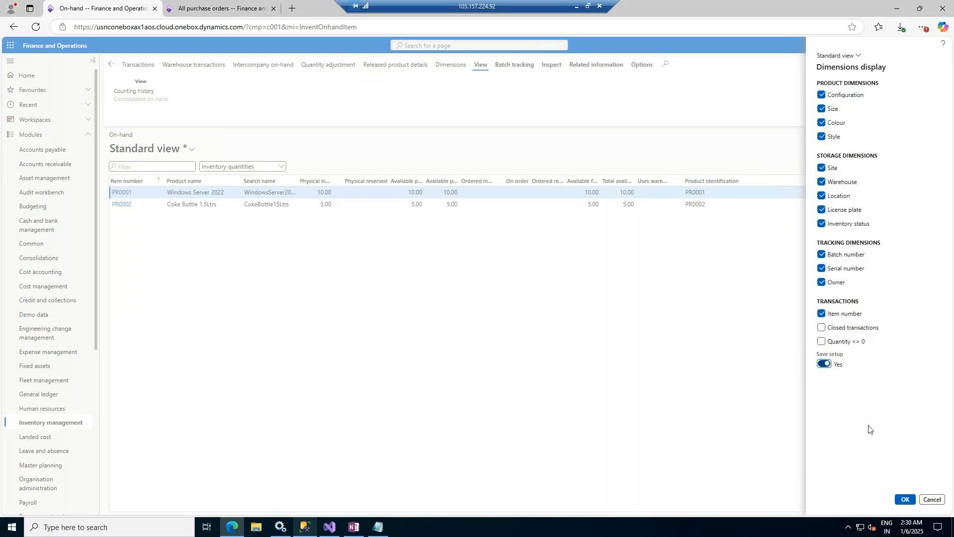
click(908, 501)
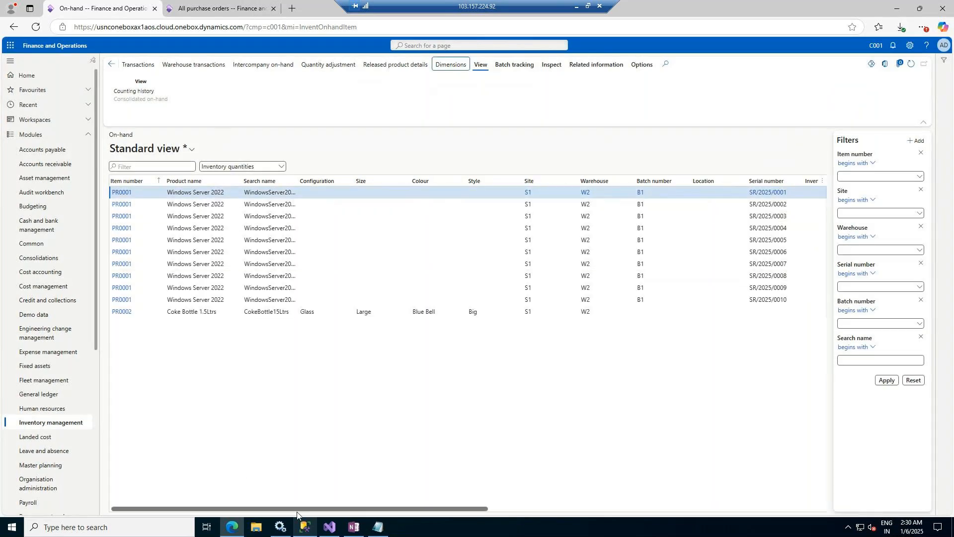
drag(250, 507, 652, 535)
scroll(466, 502, left, 10)
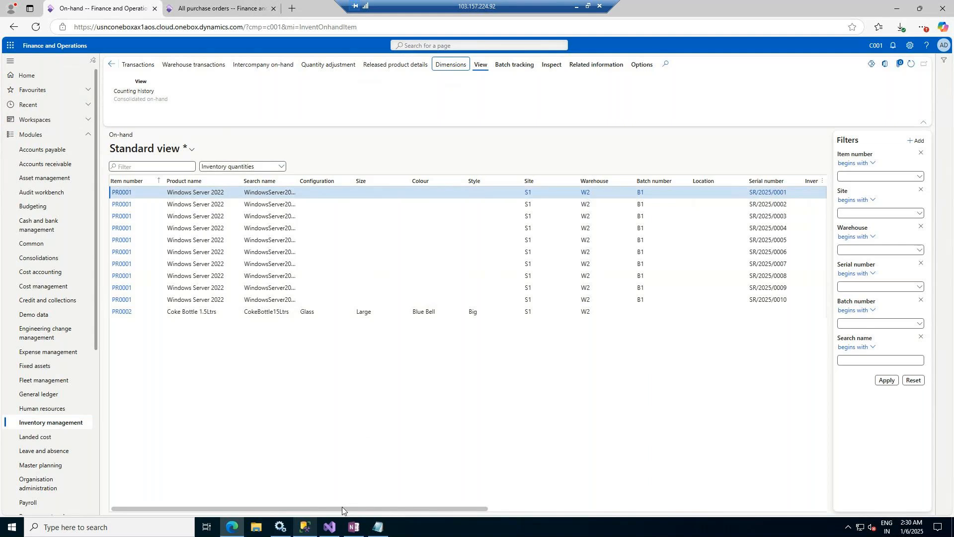
drag(431, 518, 613, 517)
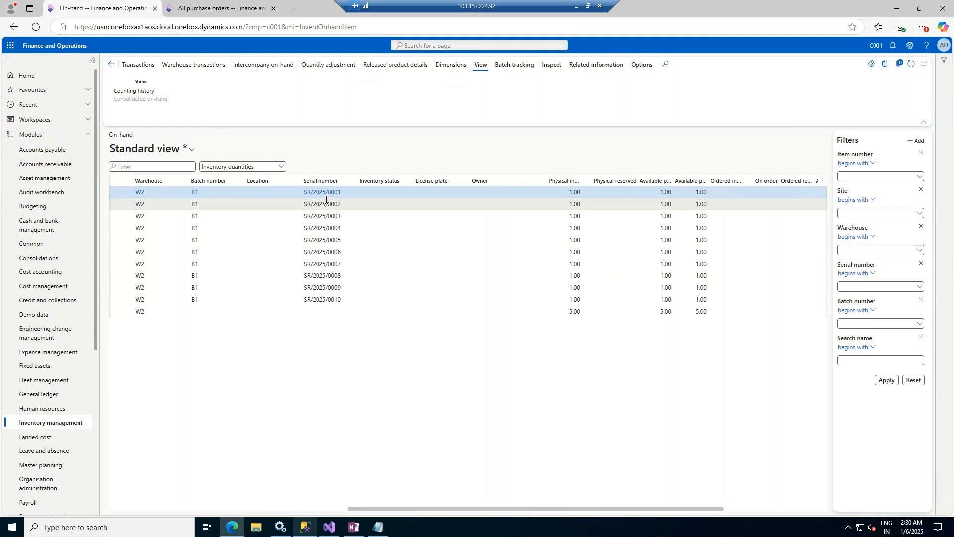
Step: On the All purchase orders tab, choose Invoice > Generate Invoice for order C001-000001
click(222, 8)
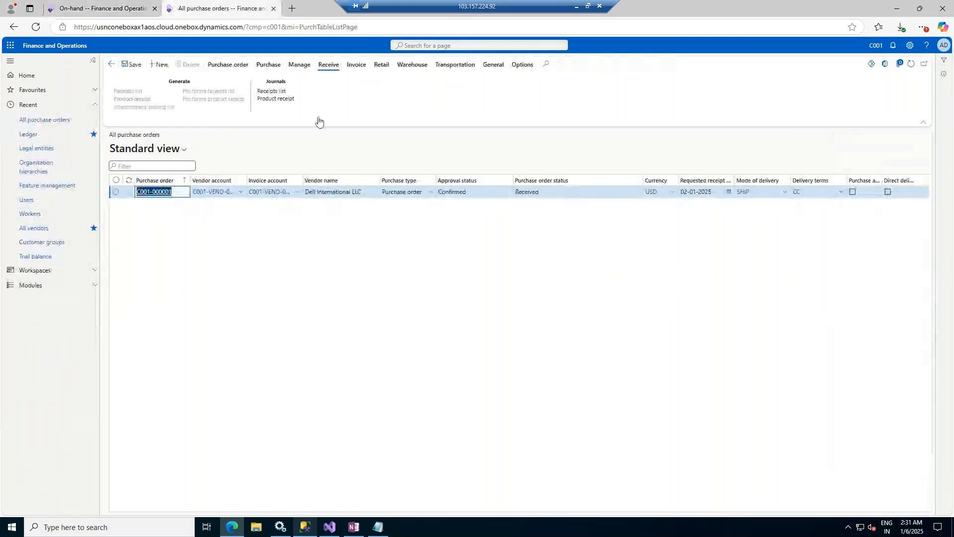
click(356, 66)
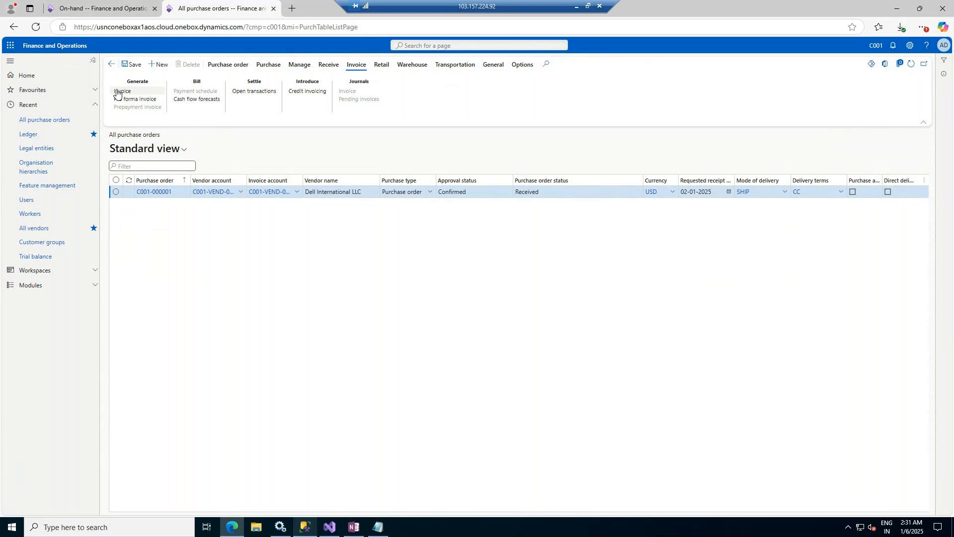
click(135, 92)
Step: Duplicate the All purchase orders tab and expand Accounts payable in the navigation pane
right_click(266, 12)
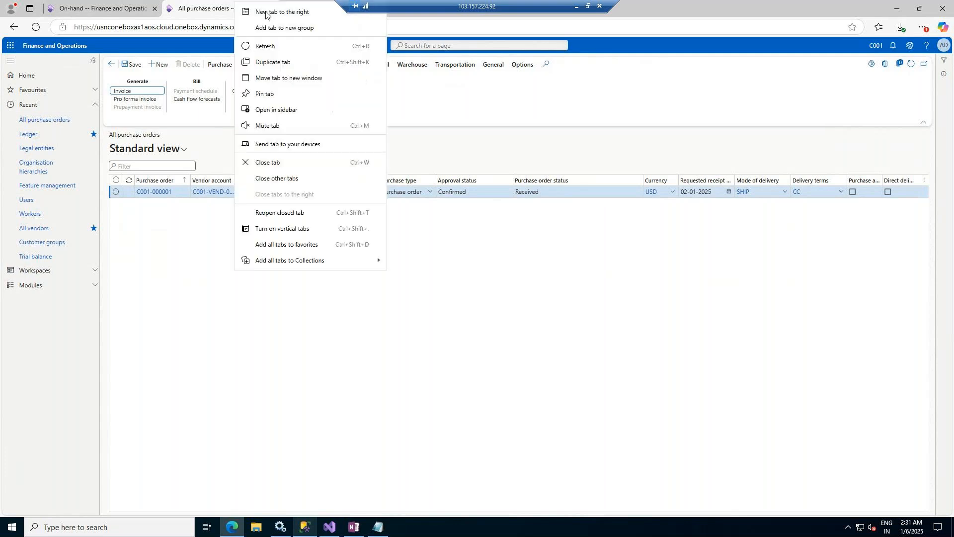
click(271, 61)
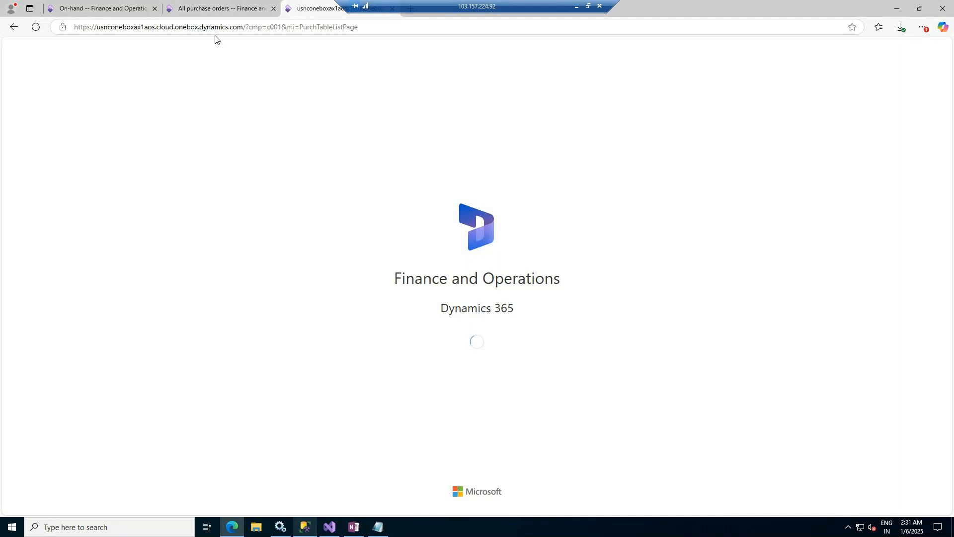
click(218, 6)
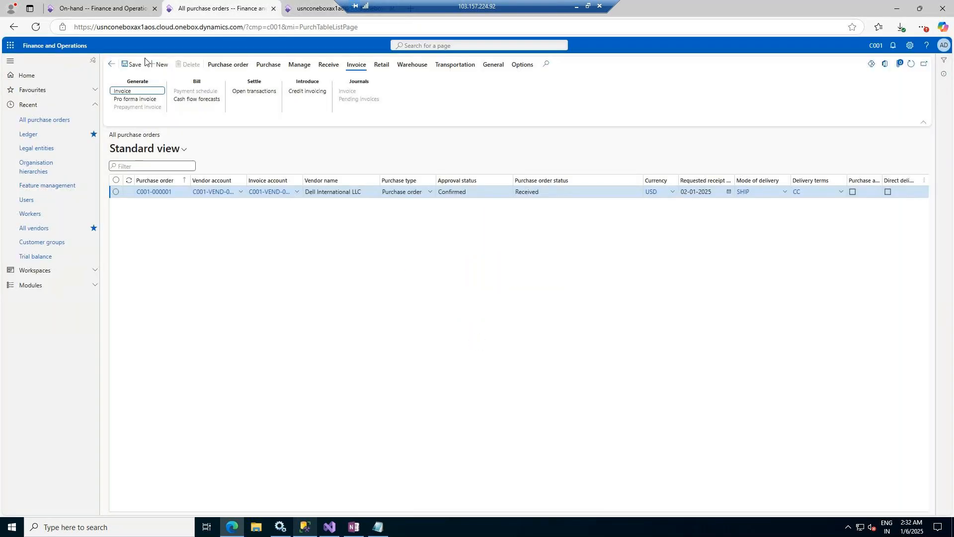
key(ctrl+shift+Tab)
key(ctrl+shift+Tab)
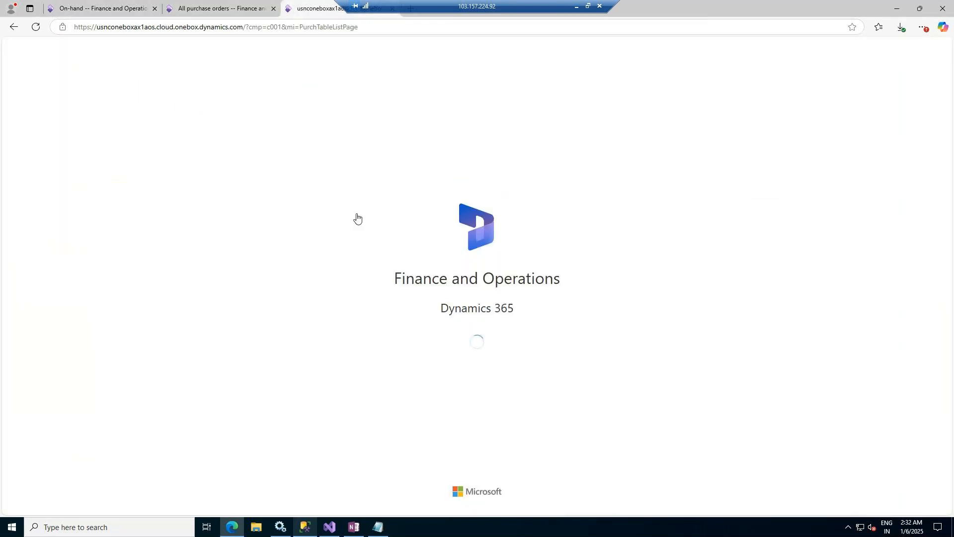
click(12, 134)
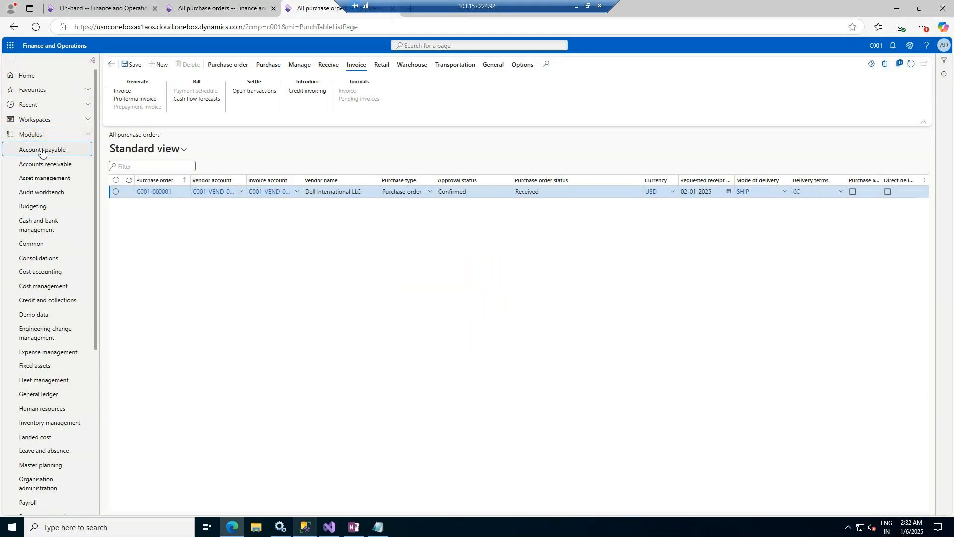
click(42, 151)
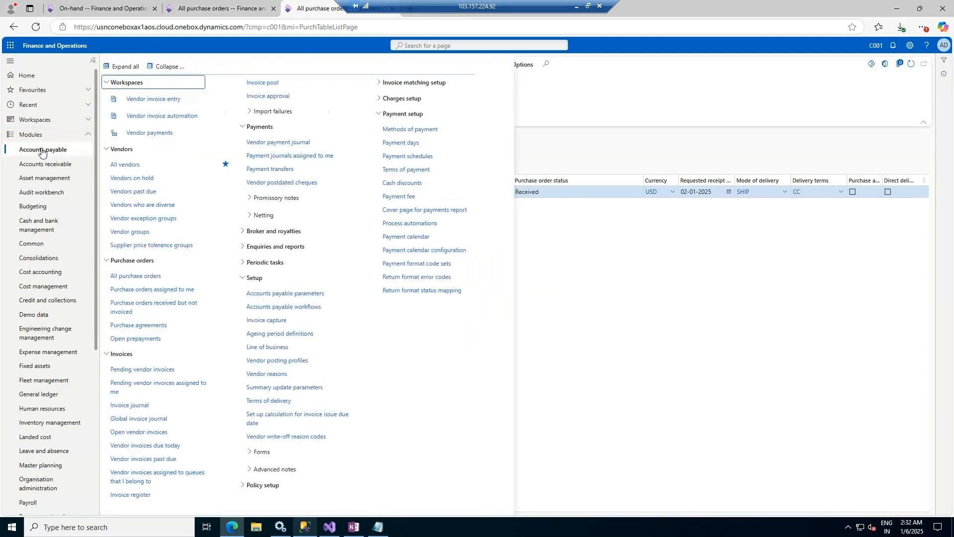
Step: Open Dell International LLC from All vendors, check its 0.00 balance, and view its empty transactions
click(126, 164)
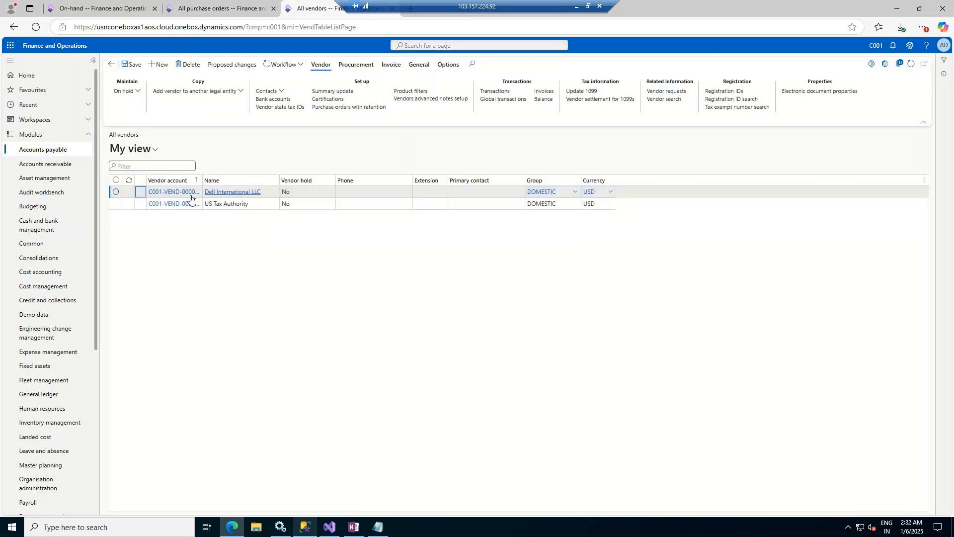
click(116, 192)
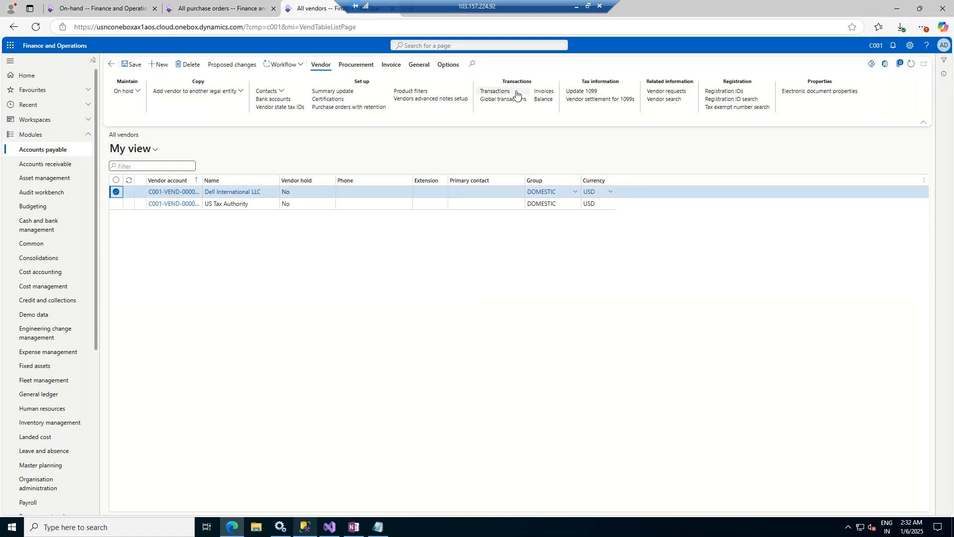
click(177, 193)
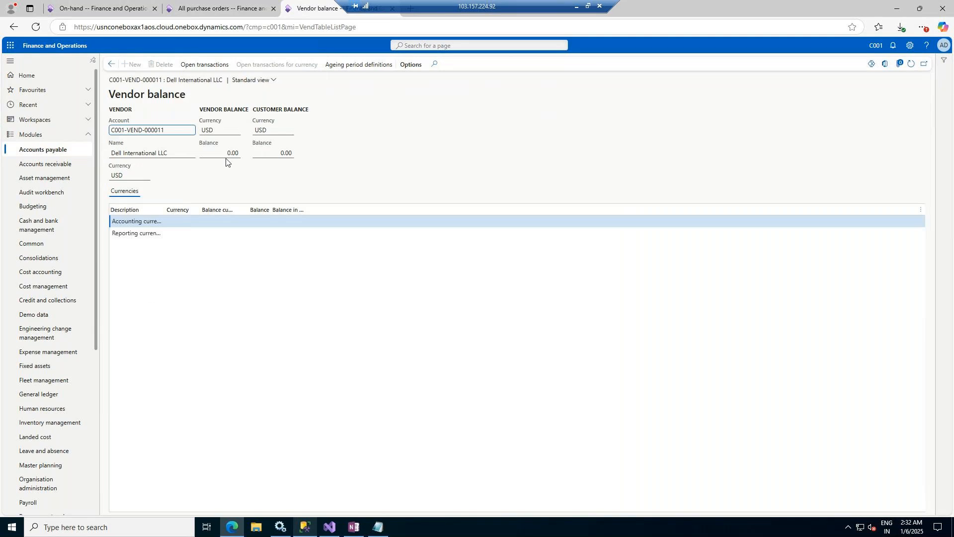
click(112, 65)
click(501, 91)
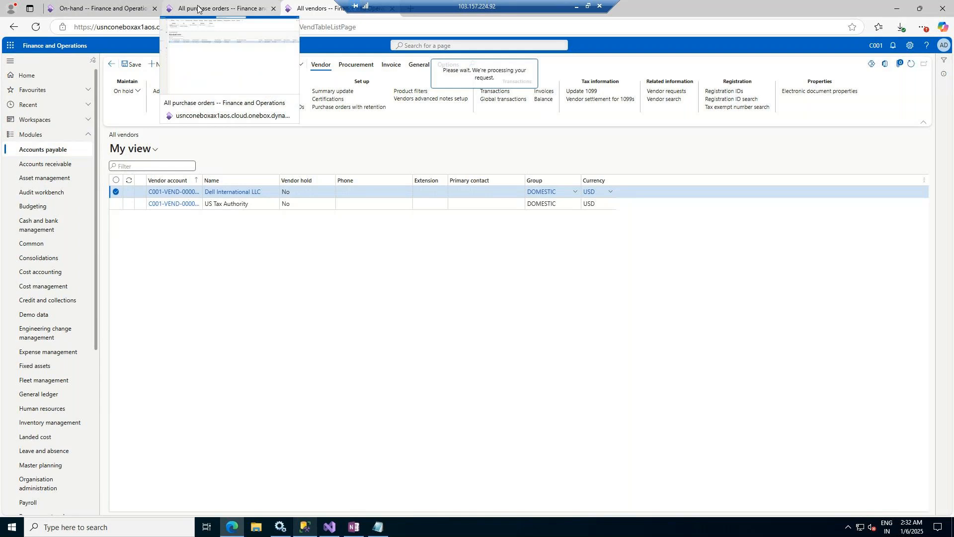
click(199, 9)
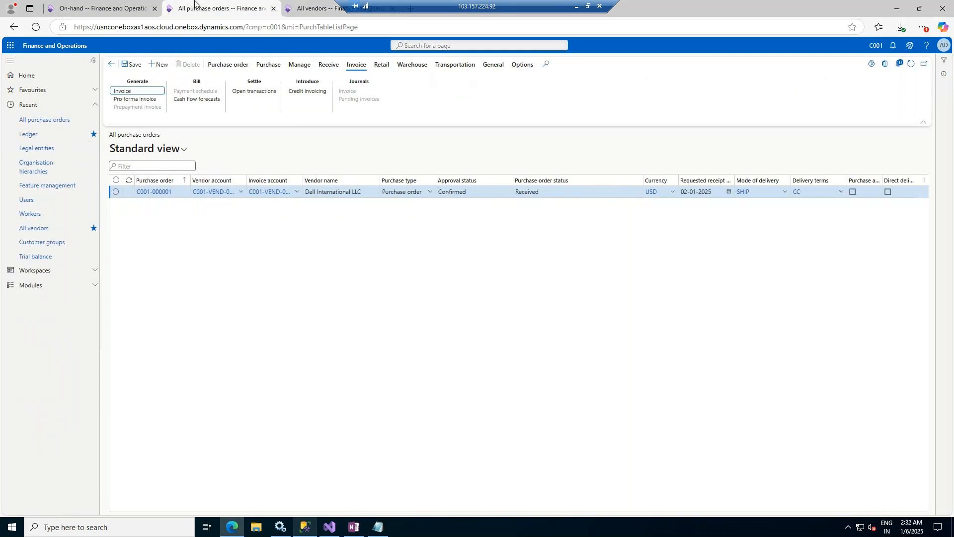
click(301, 7)
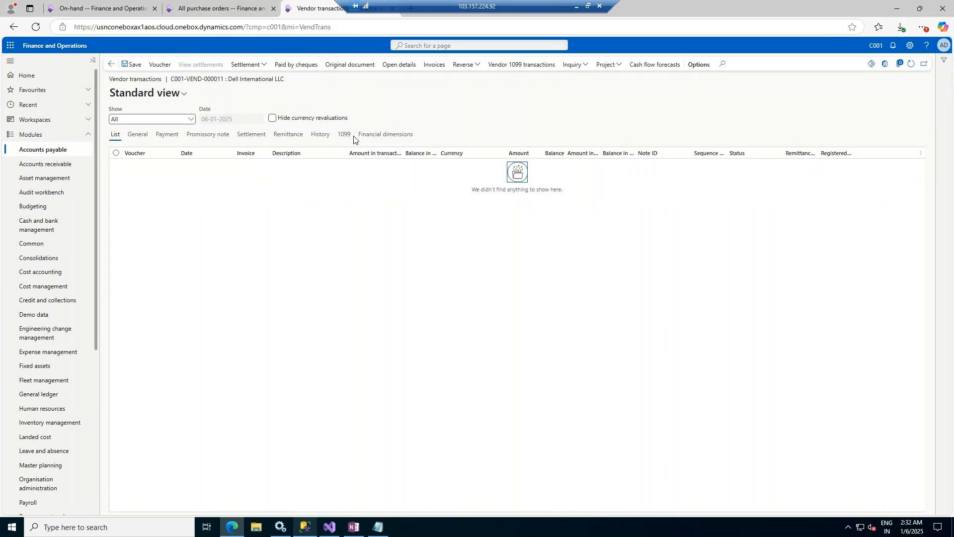
Step: Start invoicing the received Dell purchase order, then duplicate the empty Vendor transactions tab
click(217, 5)
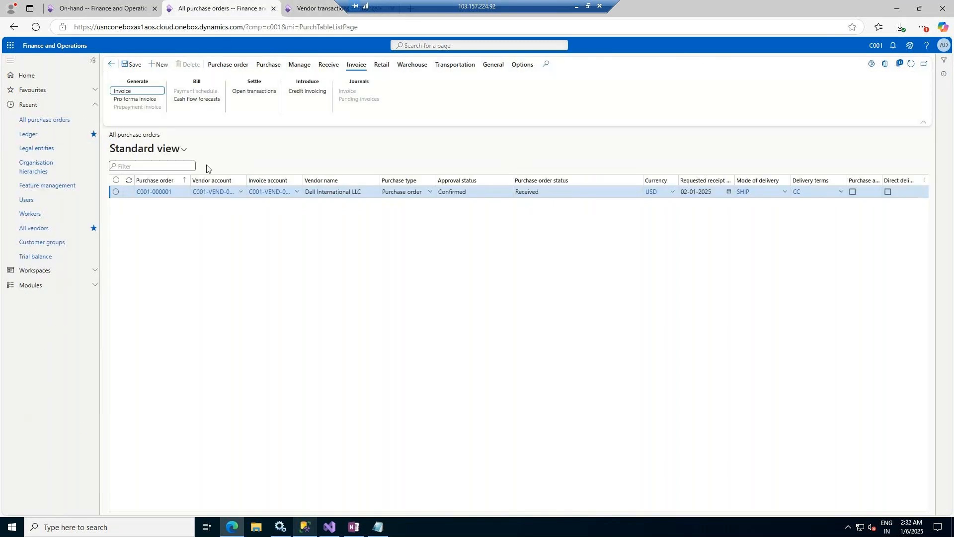
click(124, 92)
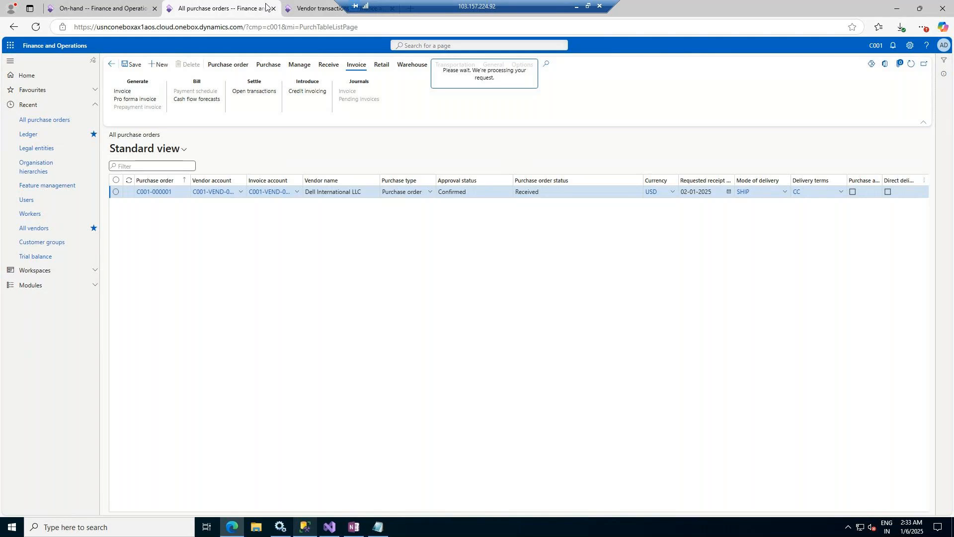
click(306, 2)
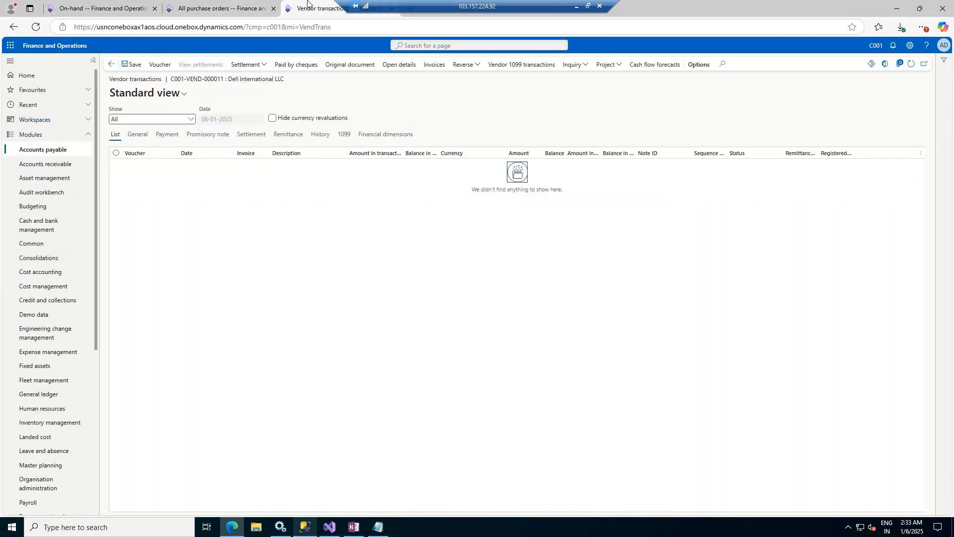
right_click(307, 2)
click(346, 62)
click(218, 3)
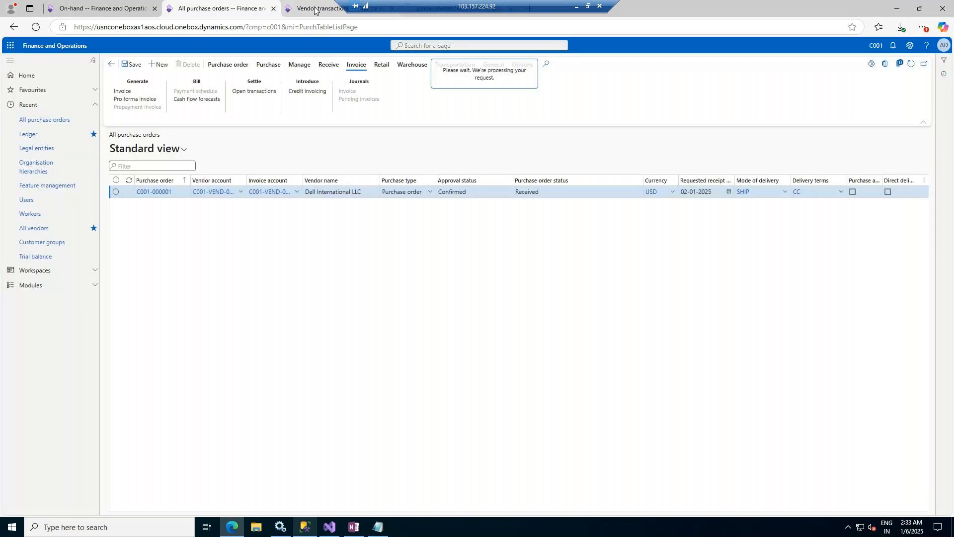
drag(341, 6, 676, 6)
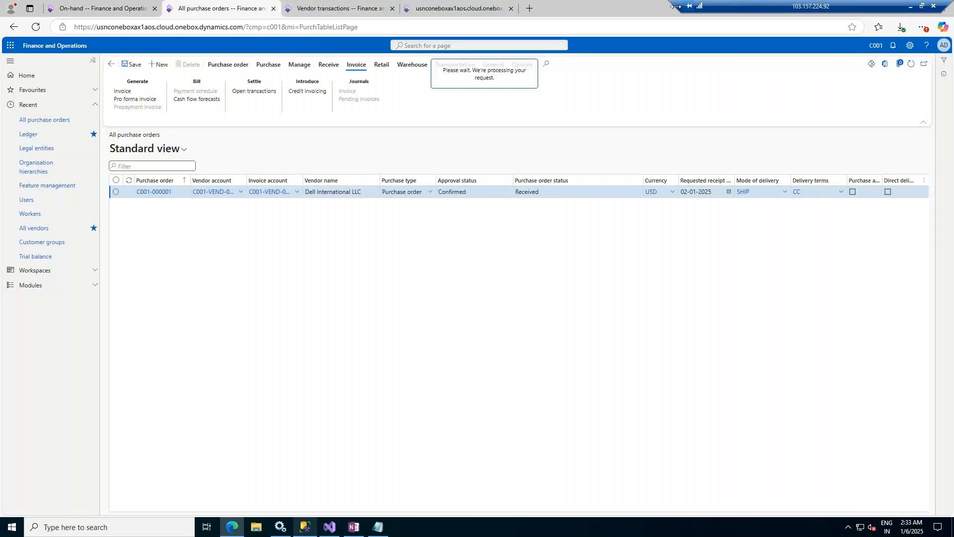
click(441, 15)
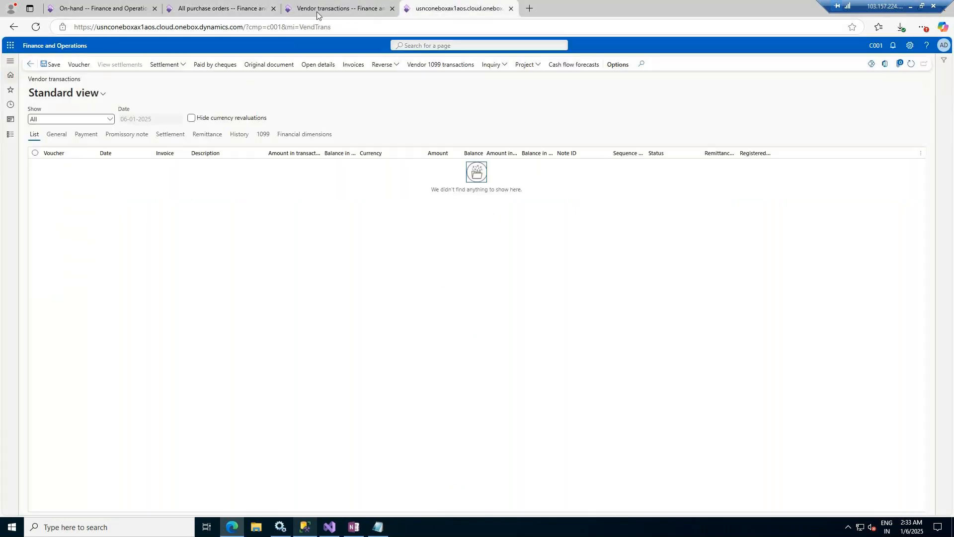
click(10, 134)
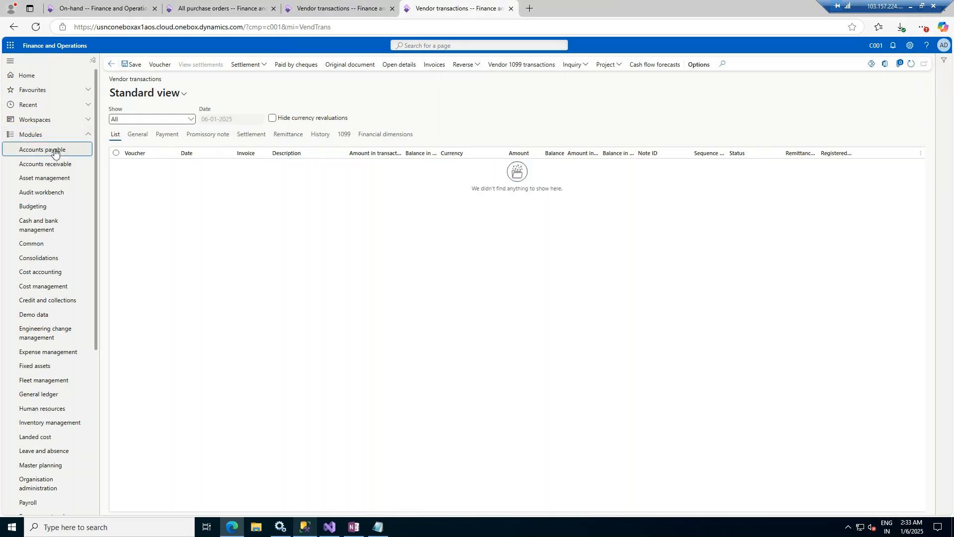
Step: Go to Accounts payable > Setup > Accounts payable parameters and scroll through the General settings
click(55, 152)
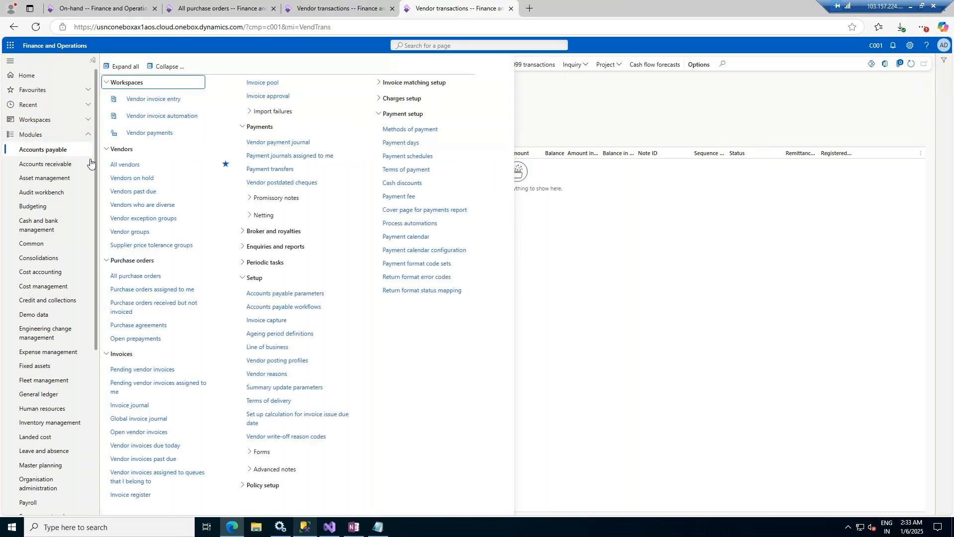
click(284, 294)
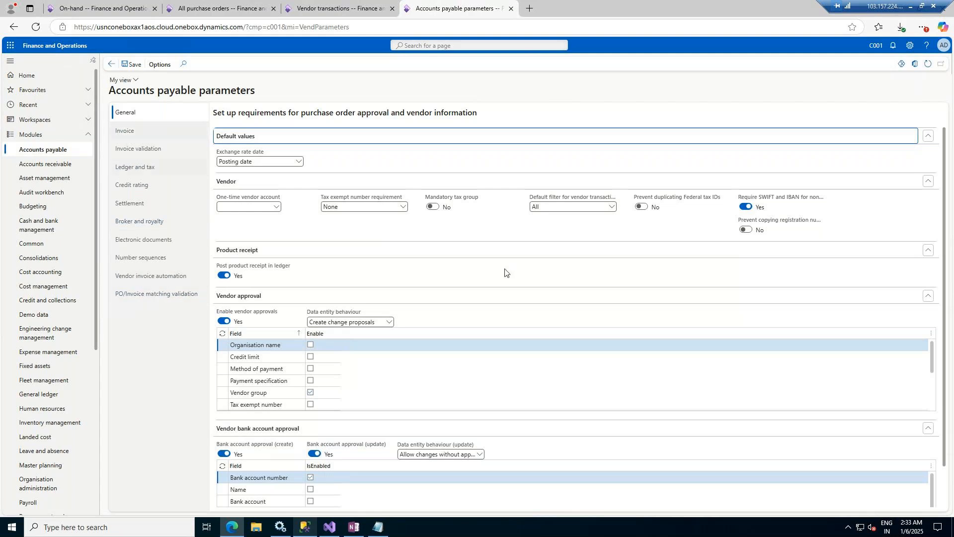
scroll(494, 273, down, 1)
Step: On the Invoice validation tab, review the line matching policies and highlight the three-way matching explanation
click(168, 148)
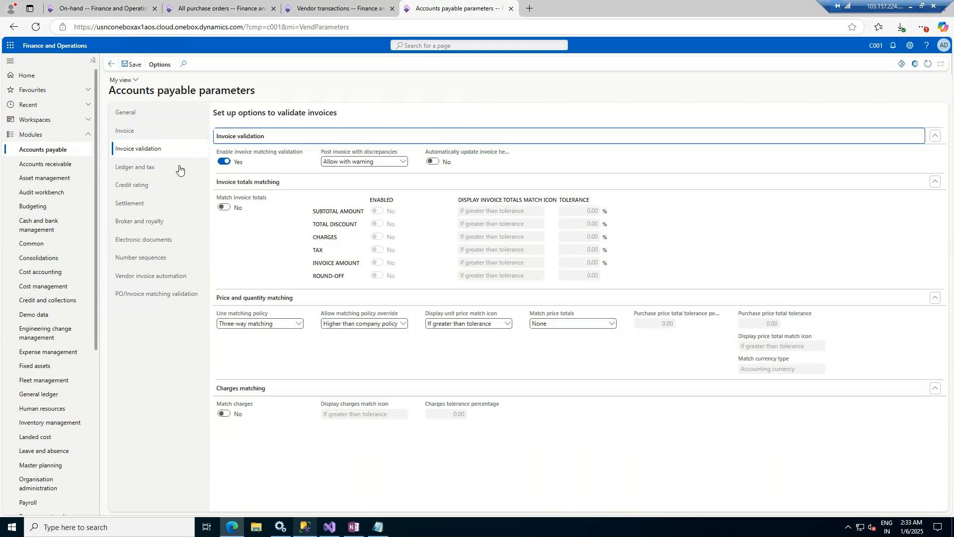
click(300, 323)
click(300, 325)
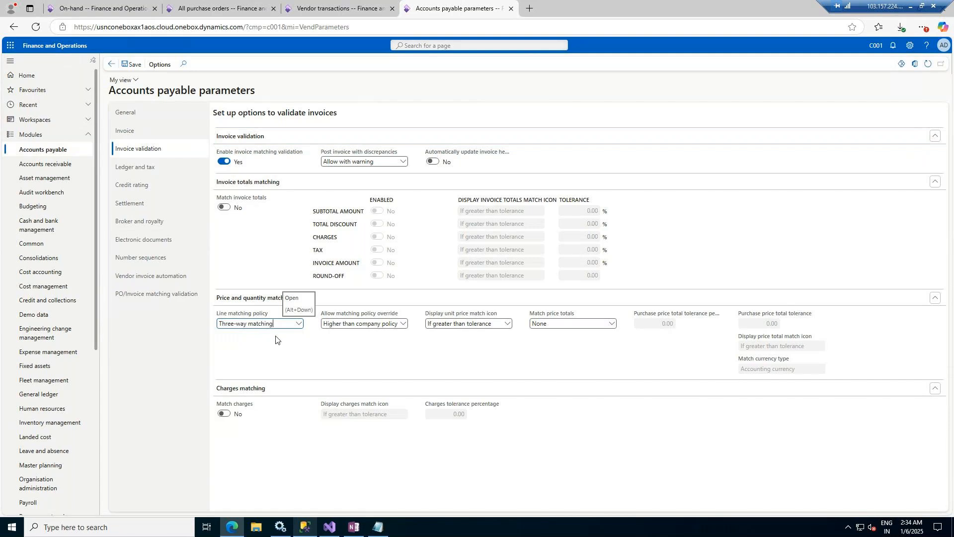
mouse_move(239, 316)
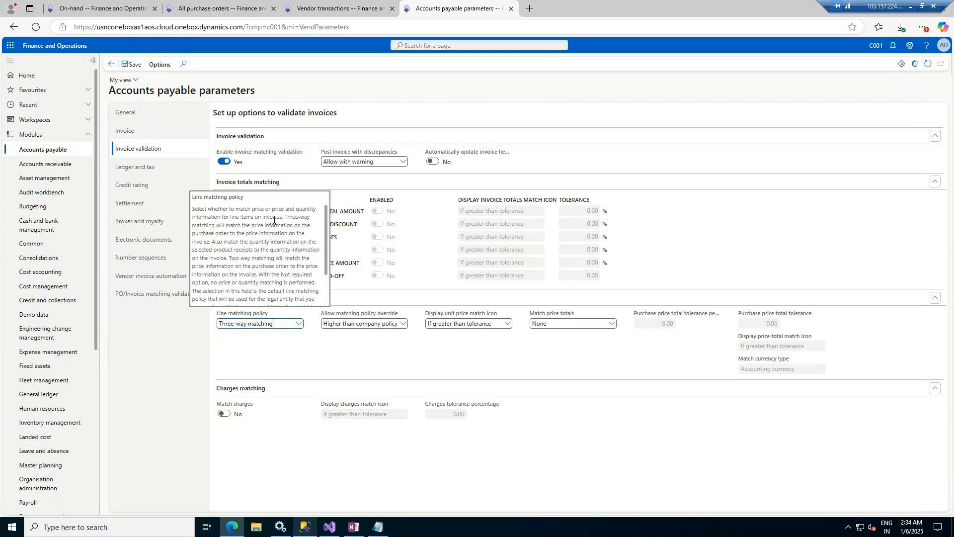
drag(284, 217, 231, 254)
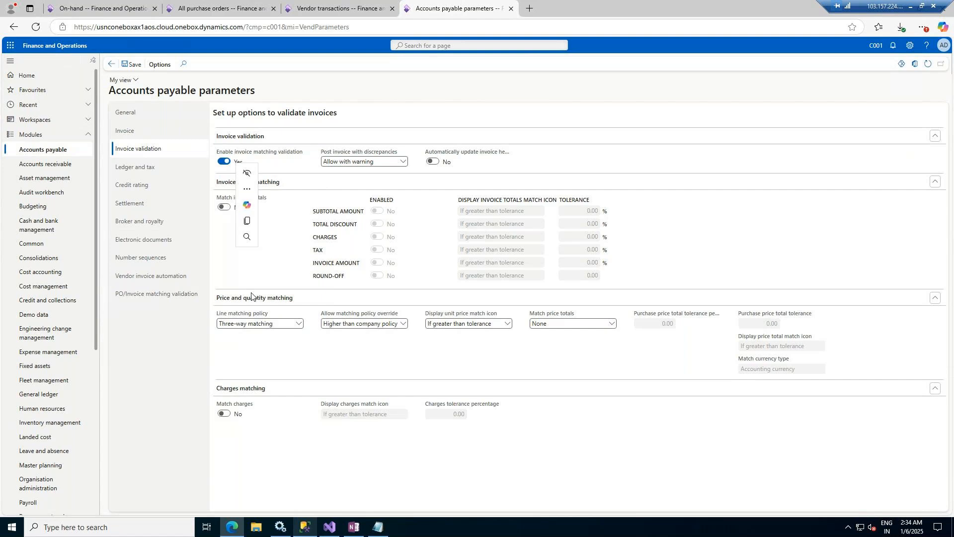
click(275, 380)
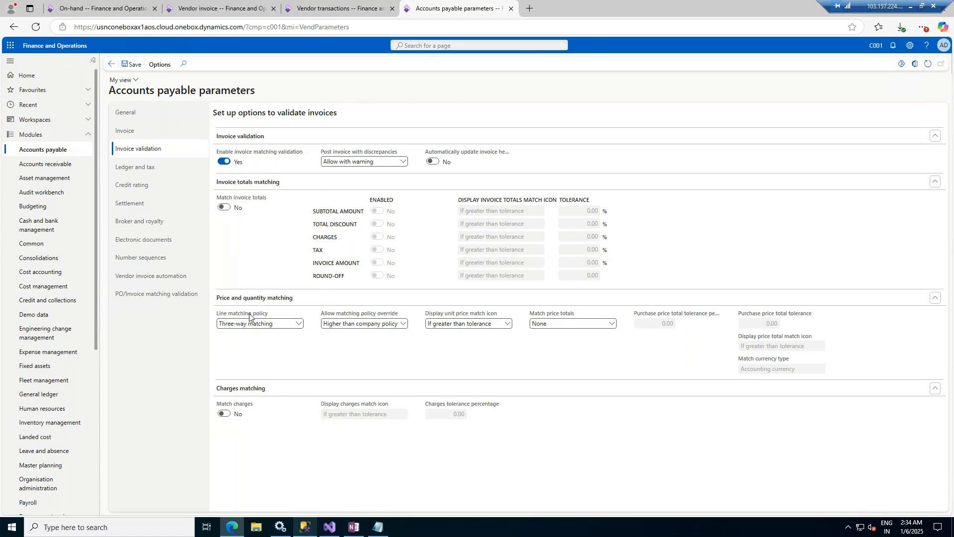
Step: Highlight the two-way matching explanation and confirm the policy stays at Three-way matching
mouse_move(249, 320)
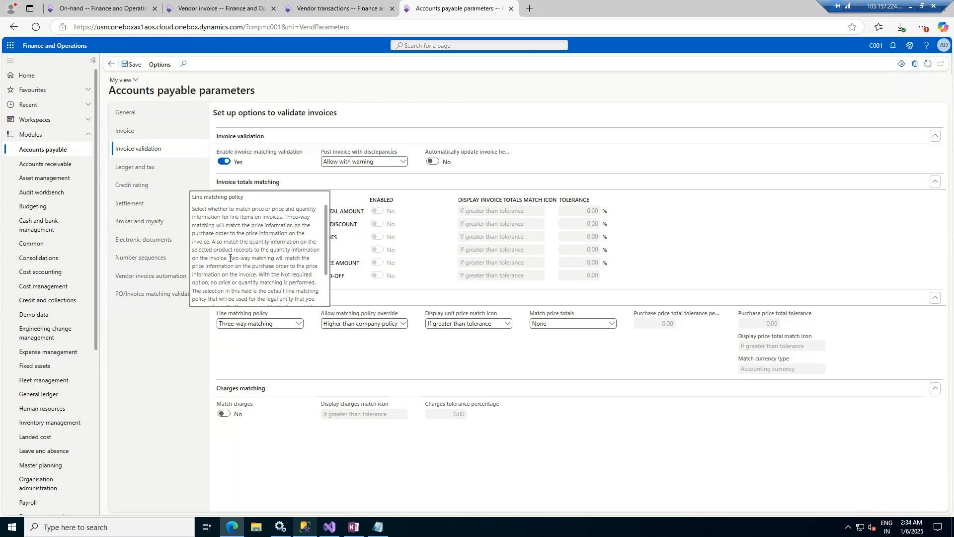
drag(229, 258, 316, 298)
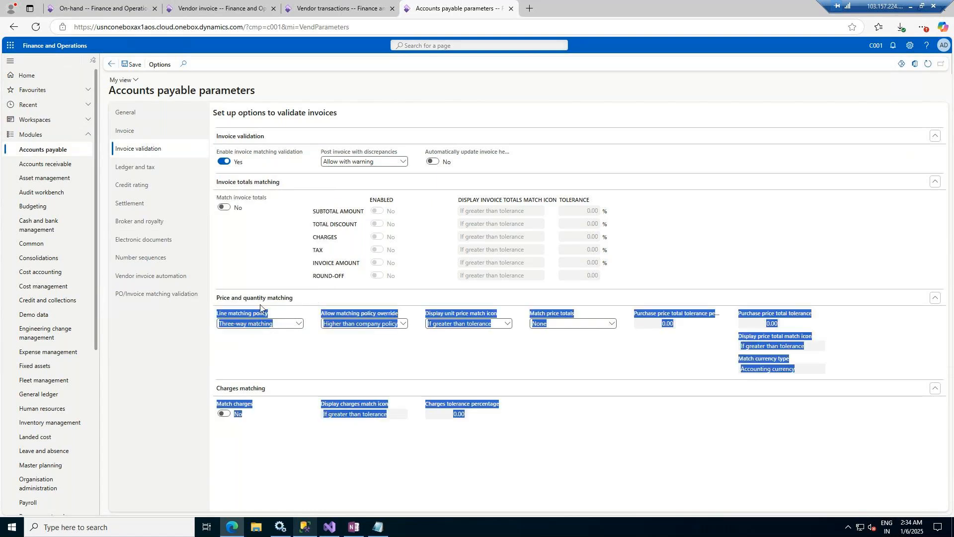
click(269, 355)
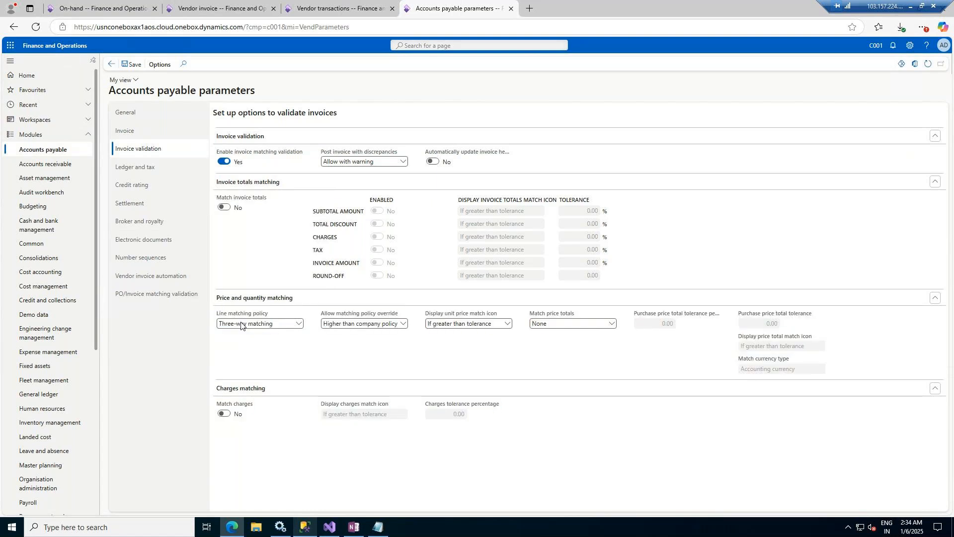
click(299, 324)
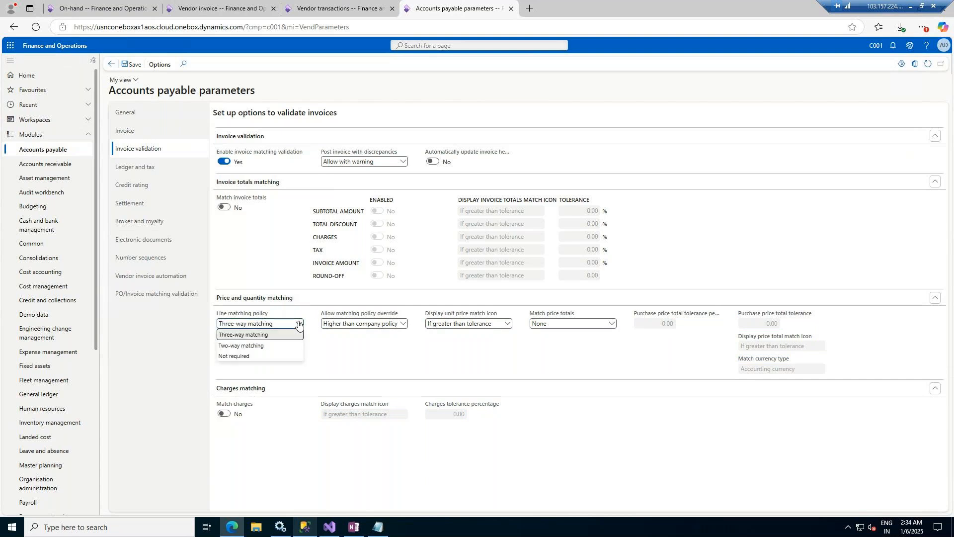
click(299, 324)
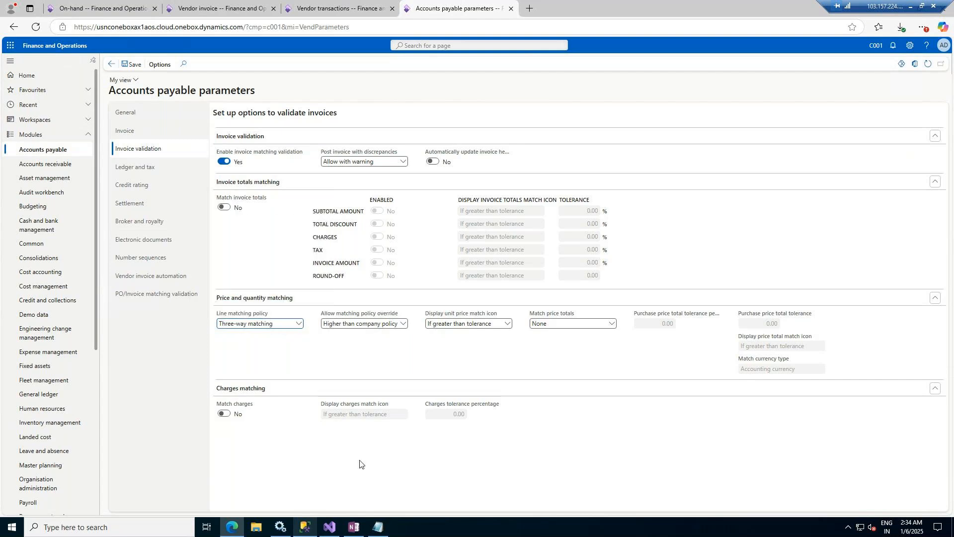
Step: Minimize the remote desktop and add a new slide after slide 41 in PowerPoint
click(911, 7)
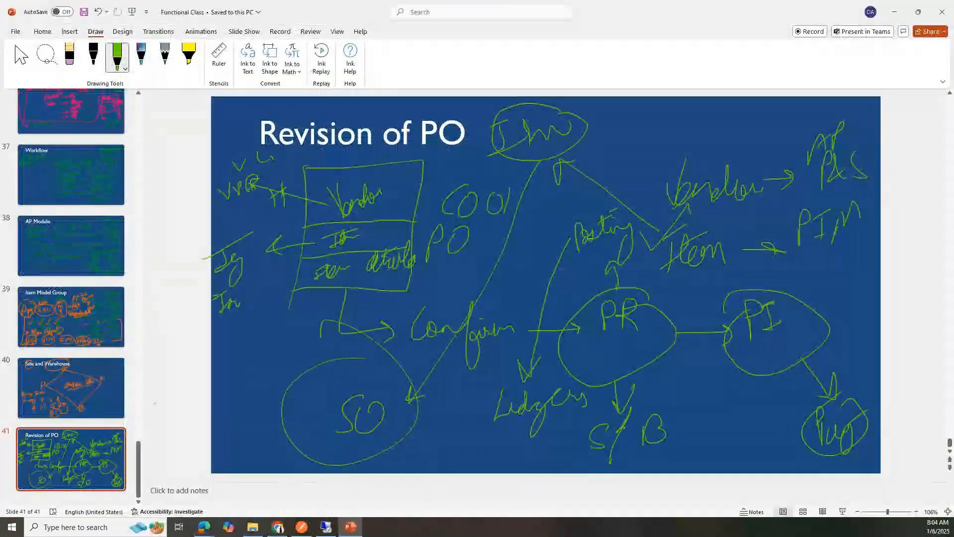
right_click(44, 209)
click(78, 302)
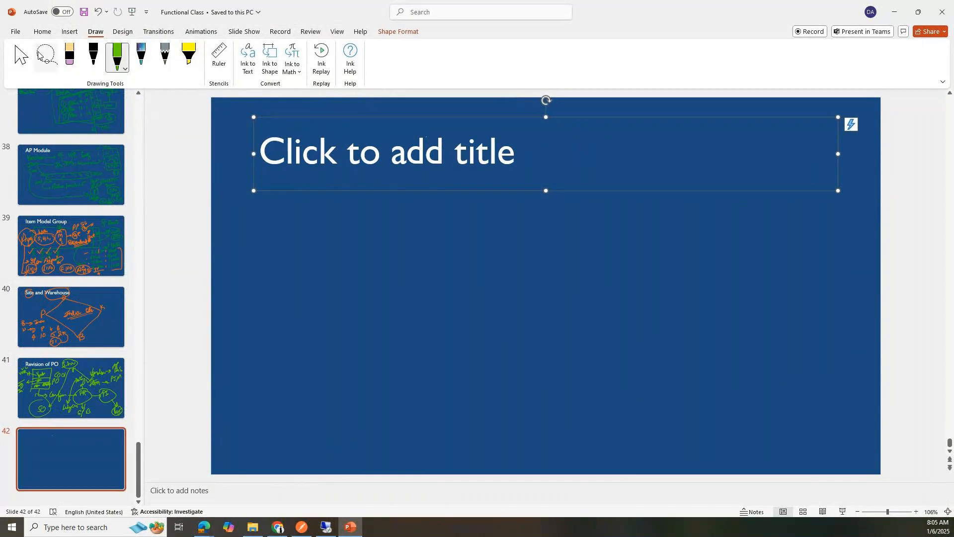
click(13, 57)
Step: Title the new slide '2 / 3 way matching'
click(314, 156)
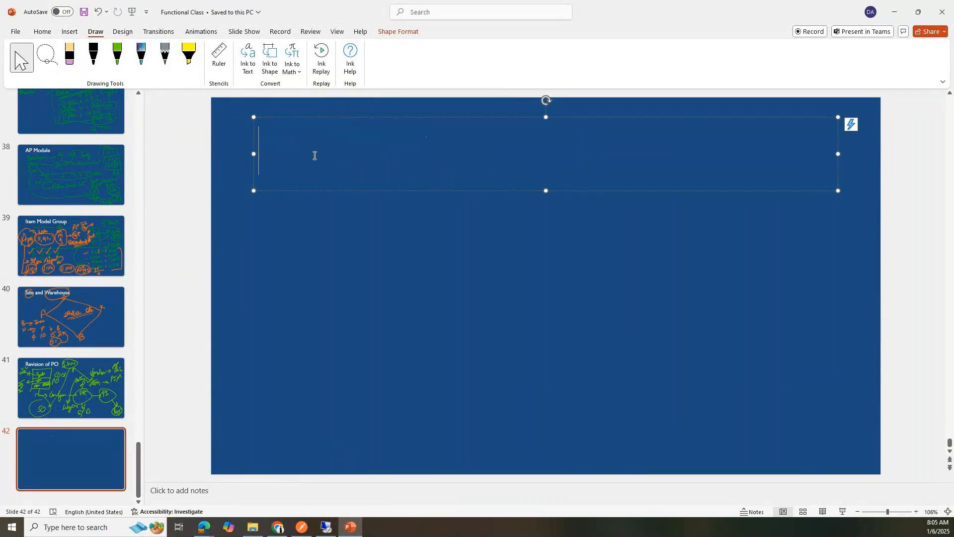
text(2 3)
text(w)
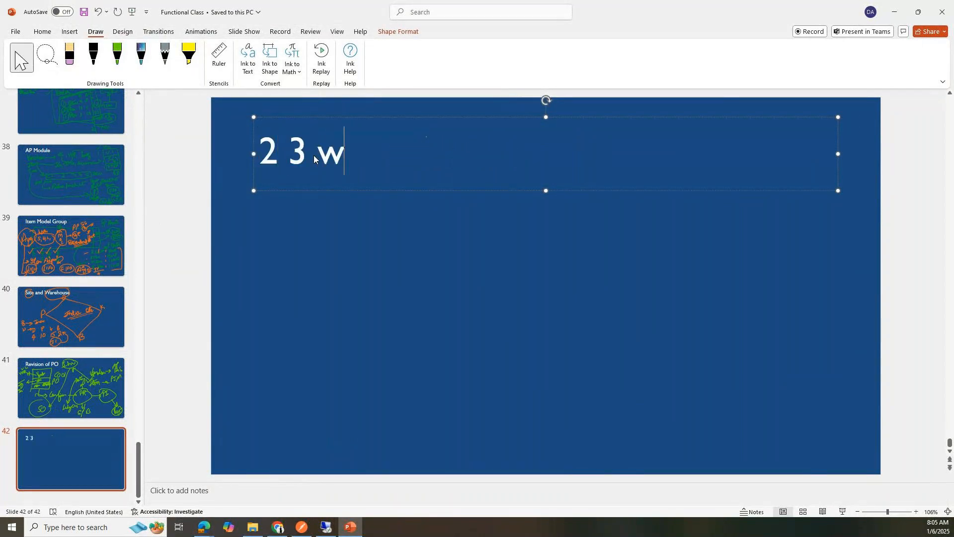
text(ay mar)
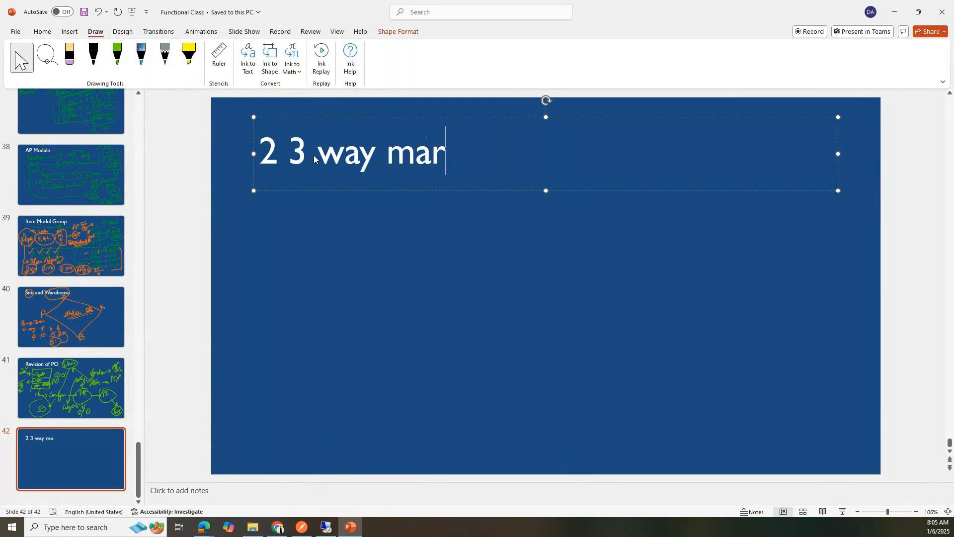
key(BackSpace)
text(tch)
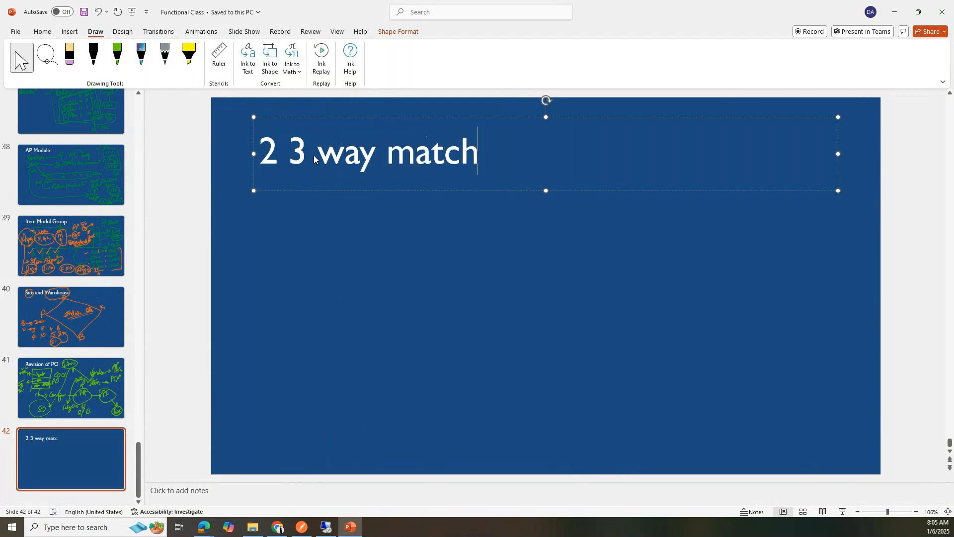
text(ing)
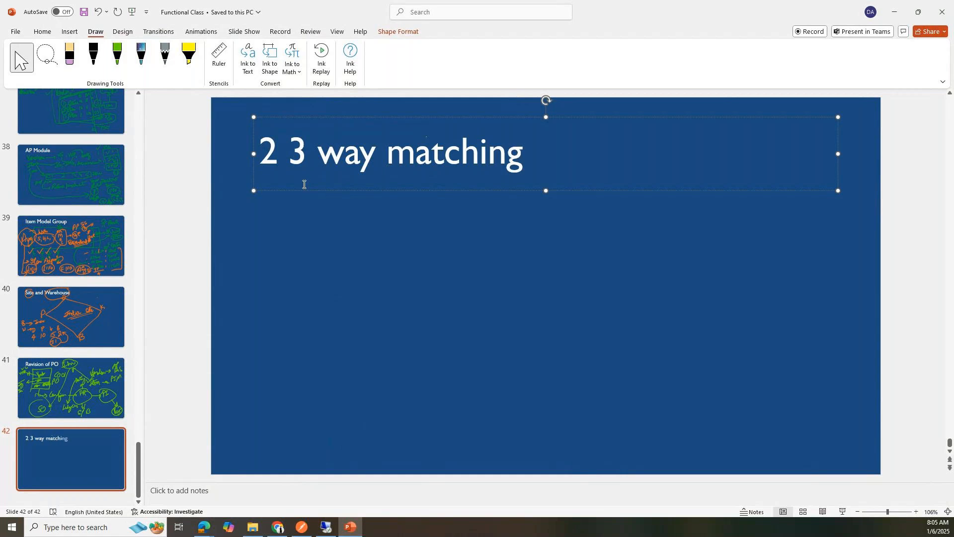
click(289, 154)
text(/)
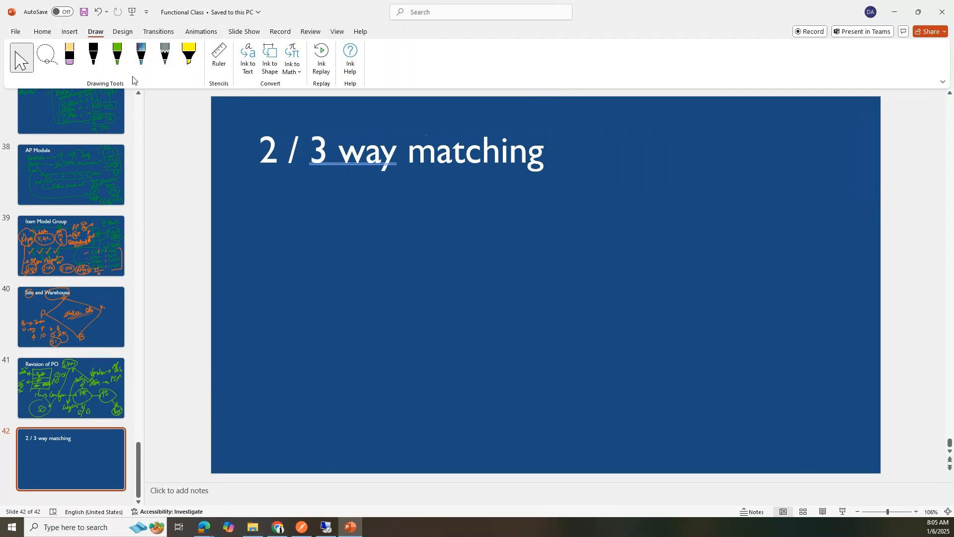
Step: With the green pen, ink a PO box arrowing to a PR box, then to a PI box
click(117, 56)
drag(277, 196, 286, 284)
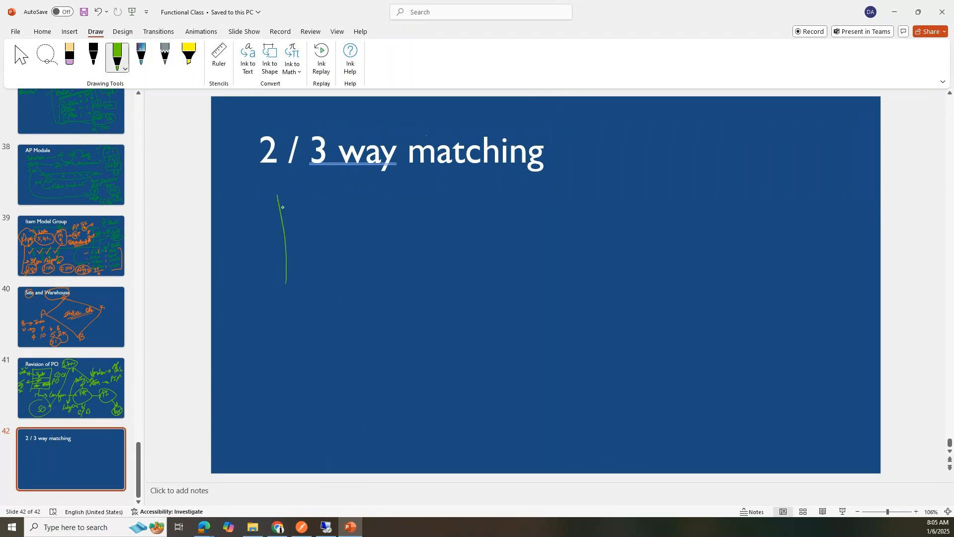
mouse_move(277, 197)
mouse_down()
mouse_move(386, 250)
mouse_move(284, 282)
mouse_up()
mouse_move(304, 225)
mouse_down()
mouse_move(312, 258)
mouse_move(310, 244)
mouse_move(340, 228)
mouse_move(454, 241)
mouse_up()
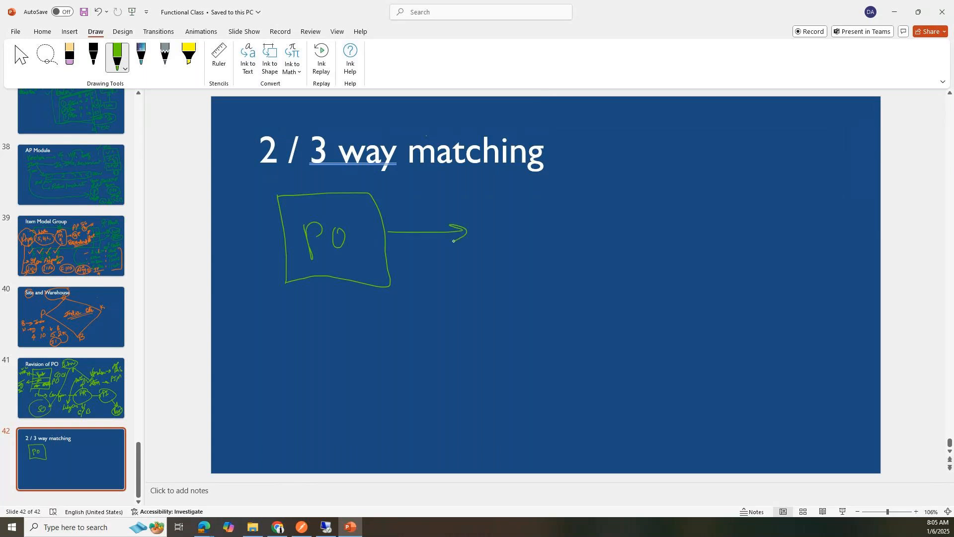
mouse_move(464, 203)
mouse_down()
mouse_move(472, 268)
mouse_move(575, 177)
mouse_move(593, 258)
mouse_move(488, 280)
mouse_move(471, 269)
mouse_move(499, 232)
mouse_move(497, 210)
mouse_up()
mouse_move(512, 188)
mouse_down()
mouse_move(514, 225)
mouse_move(695, 211)
mouse_move(720, 243)
mouse_up()
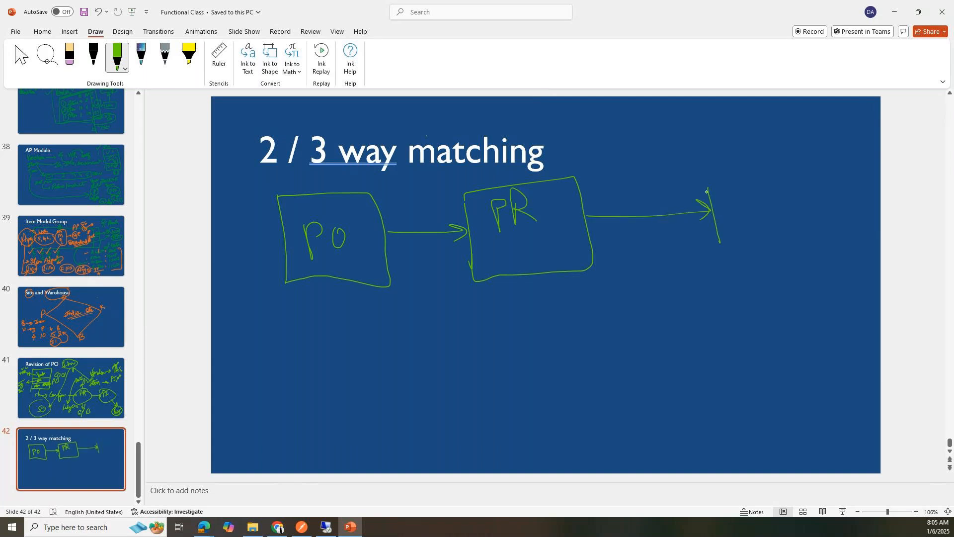
mouse_move(702, 180)
mouse_down()
mouse_move(805, 236)
mouse_move(711, 247)
mouse_move(725, 273)
mouse_up()
mouse_move(725, 199)
mouse_down()
mouse_move(741, 230)
mouse_move(728, 211)
mouse_move(773, 187)
mouse_up()
mouse_move(763, 195)
mouse_down()
mouse_move(760, 221)
mouse_move(775, 208)
mouse_up()
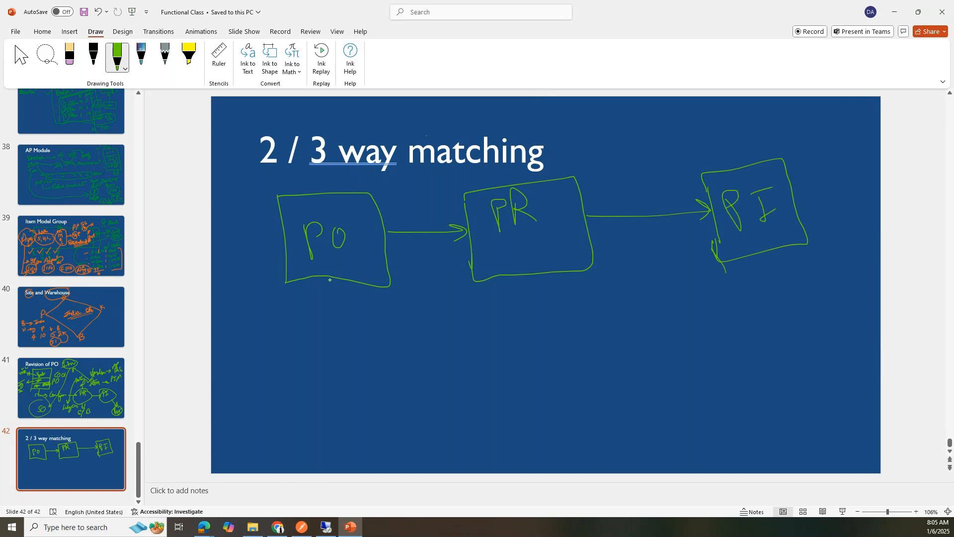
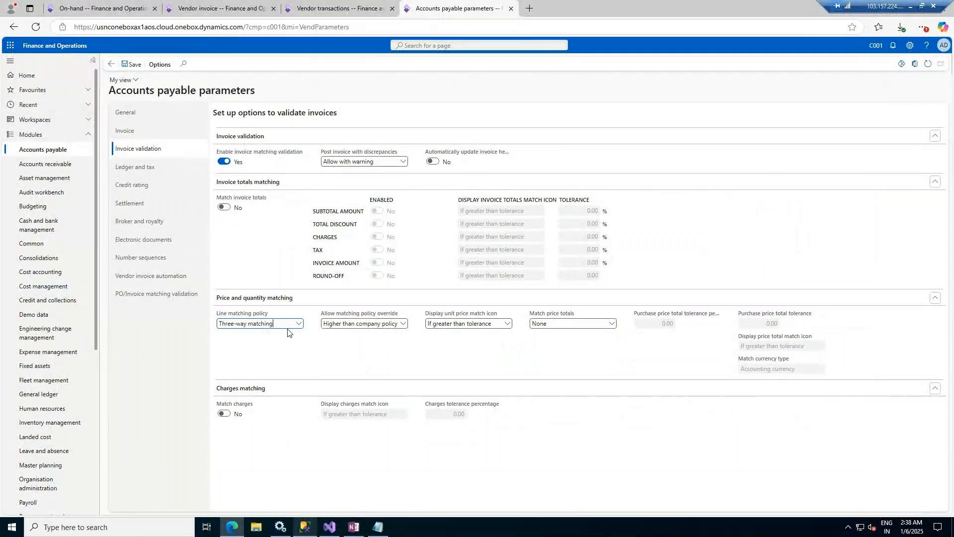
Step: Allow Lower or higher than company policy overrides and match price totals by Percentage, 10.00 tolerance
click(403, 324)
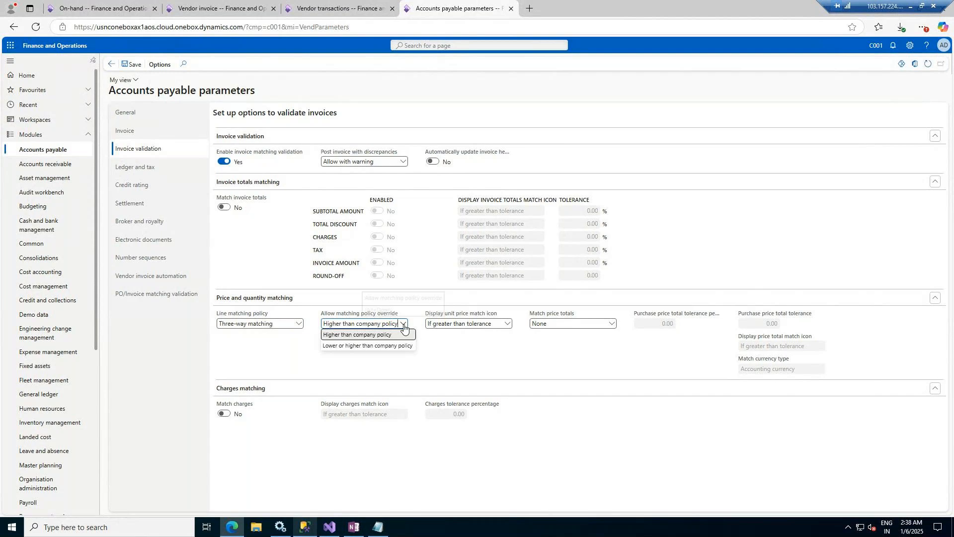
click(402, 346)
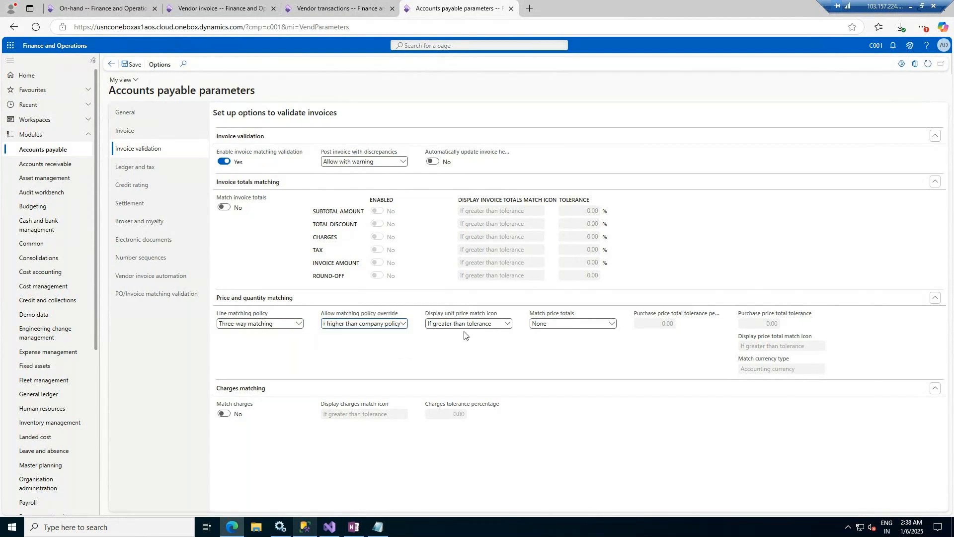
click(508, 325)
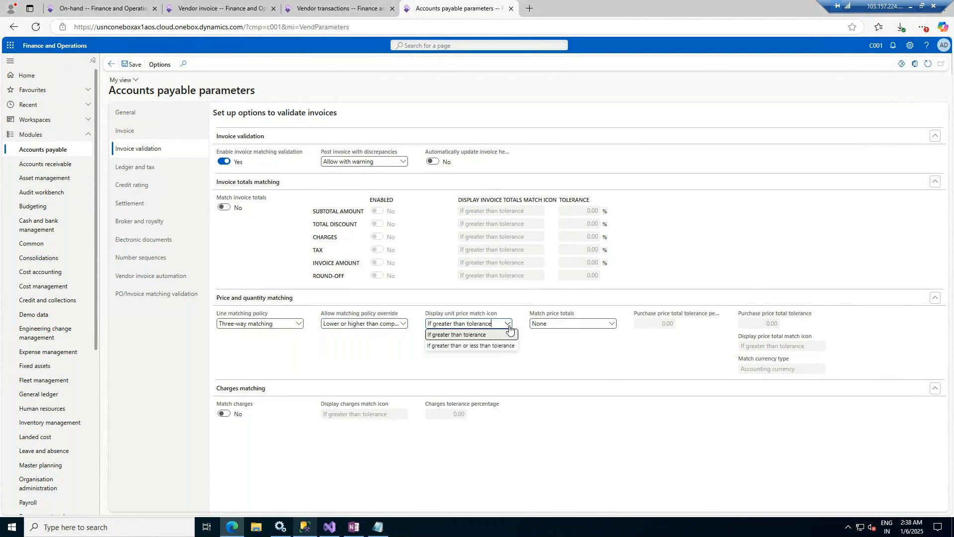
click(509, 327)
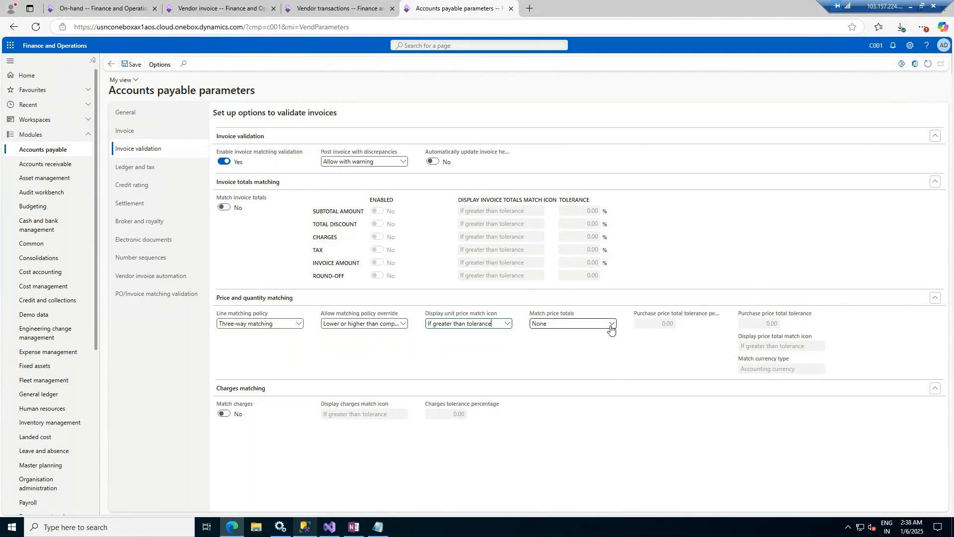
click(611, 325)
click(580, 347)
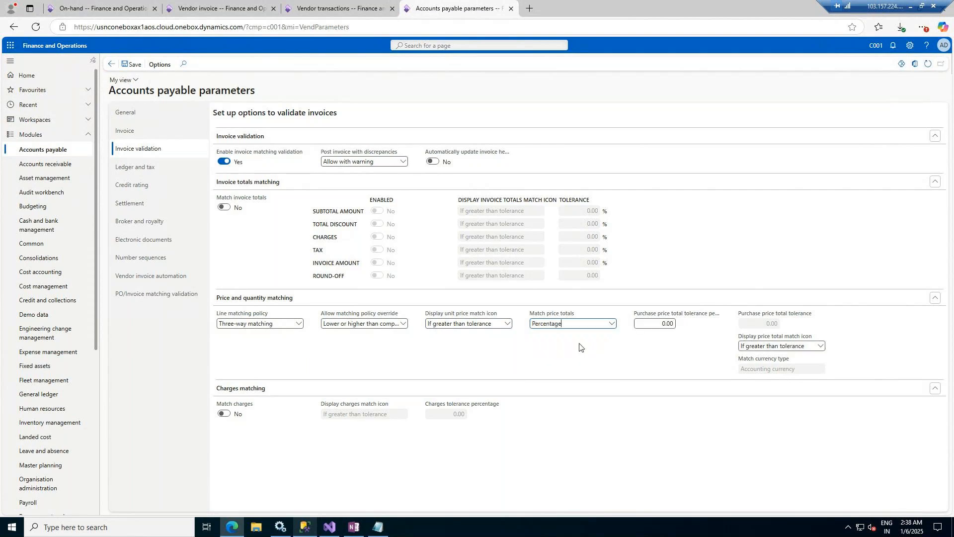
click(653, 326)
click(338, 9)
key(ctrl+Tab)
Step: Open the Dell International LLC vendor invoice and review its current match status
click(324, 8)
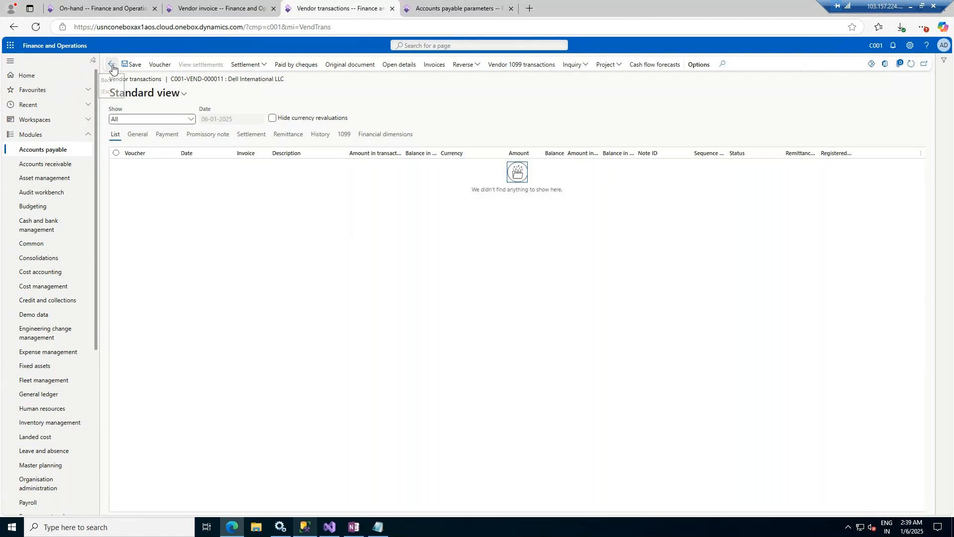
click(226, 8)
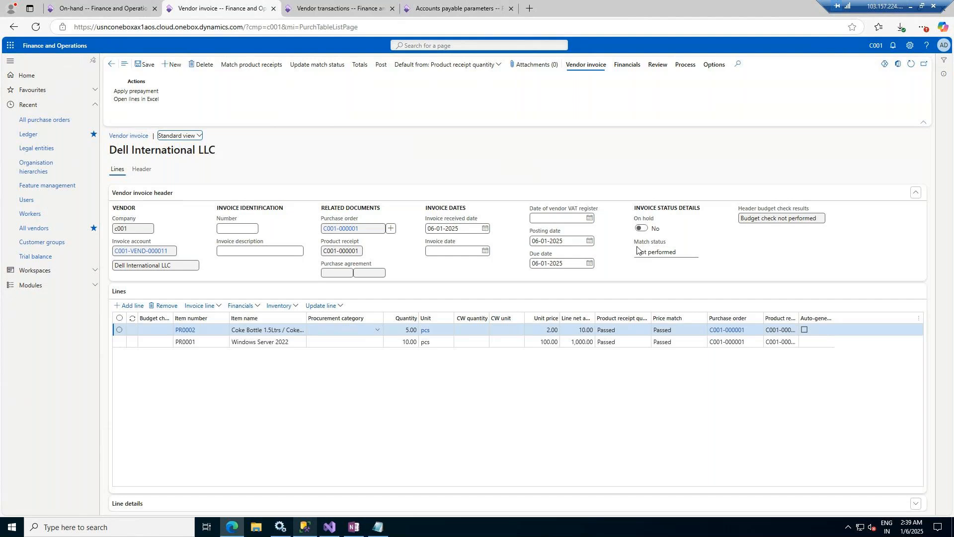
drag(638, 256, 673, 254)
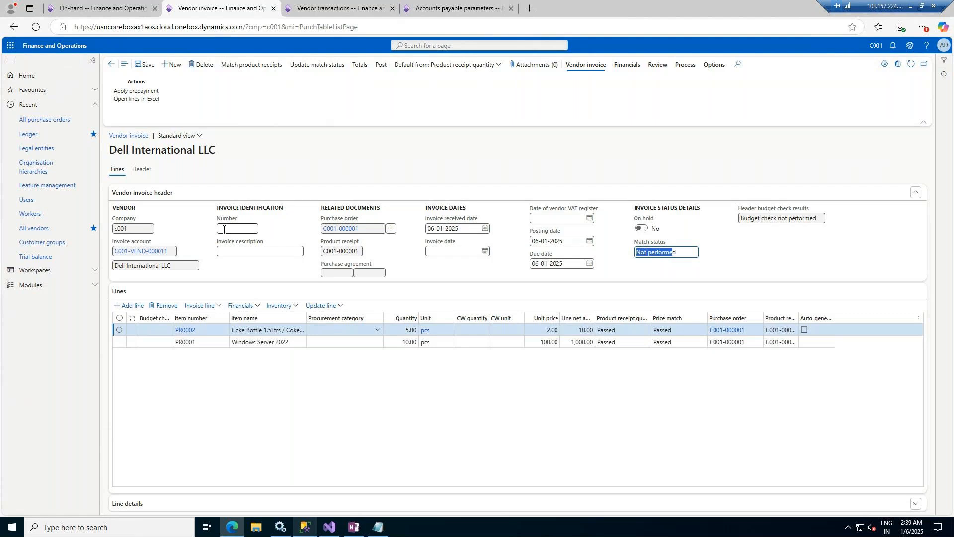
click(174, 252)
drag(173, 252, 125, 252)
Step: Use purchase order number C001-000001 as invoice number and description, dated 06-01-2025
drag(365, 230, 320, 232)
key(ctrl+c)
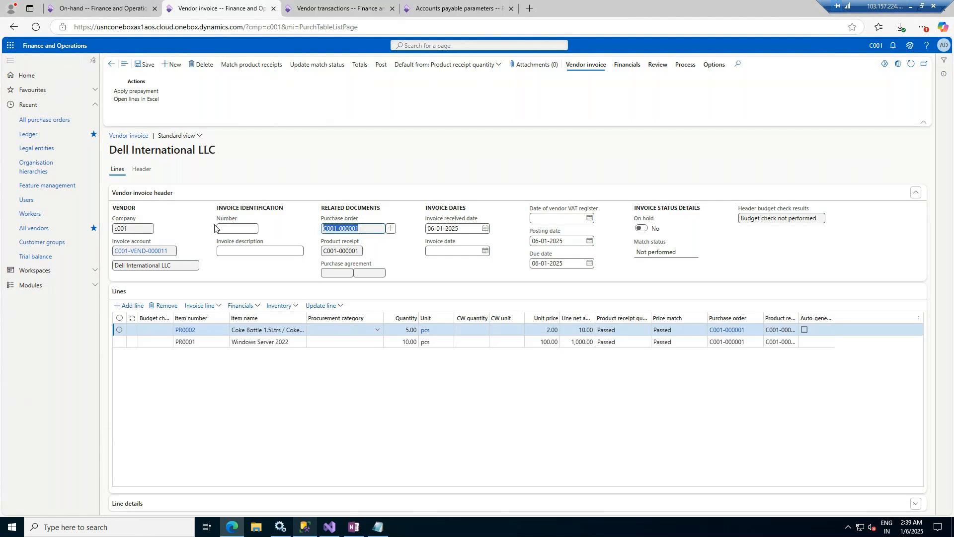
click(238, 229)
key(ctrl+v)
click(239, 251)
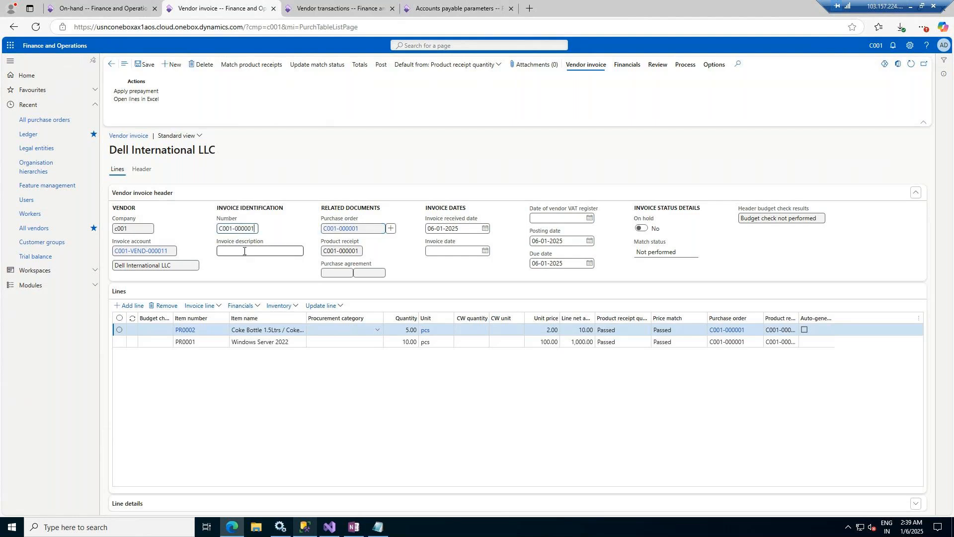
key(ctrl+v)
click(485, 251)
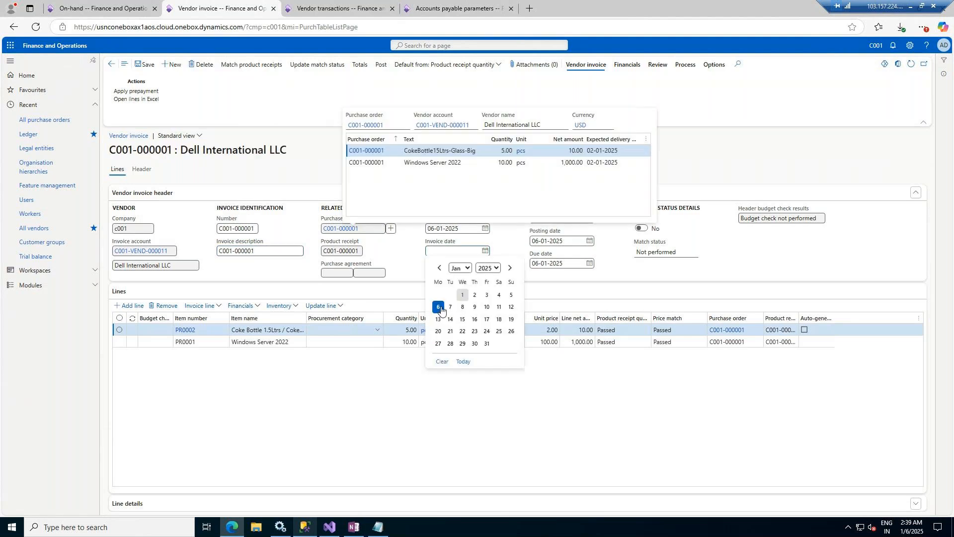
click(439, 307)
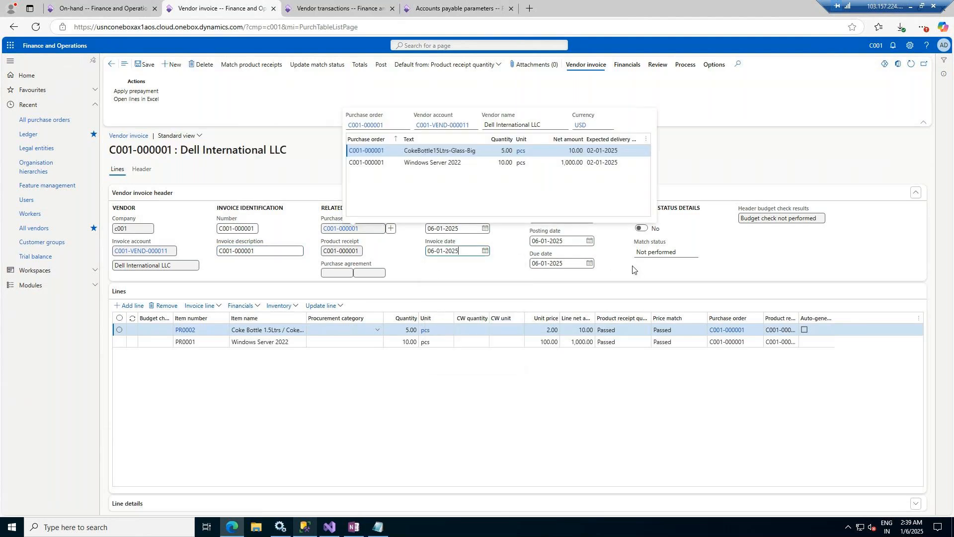
Step: Open Match product receipts for the Dell International LLC invoice
click(698, 147)
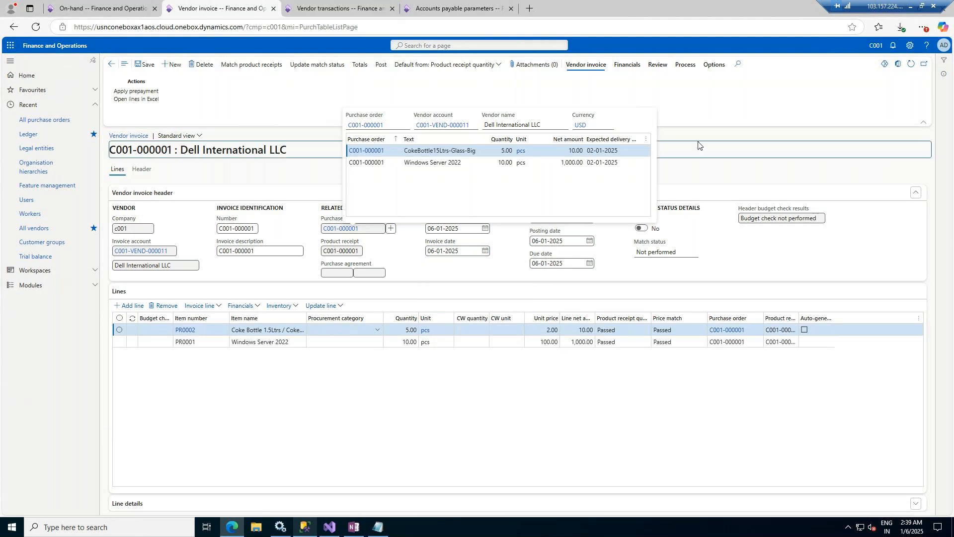
click(307, 66)
click(246, 67)
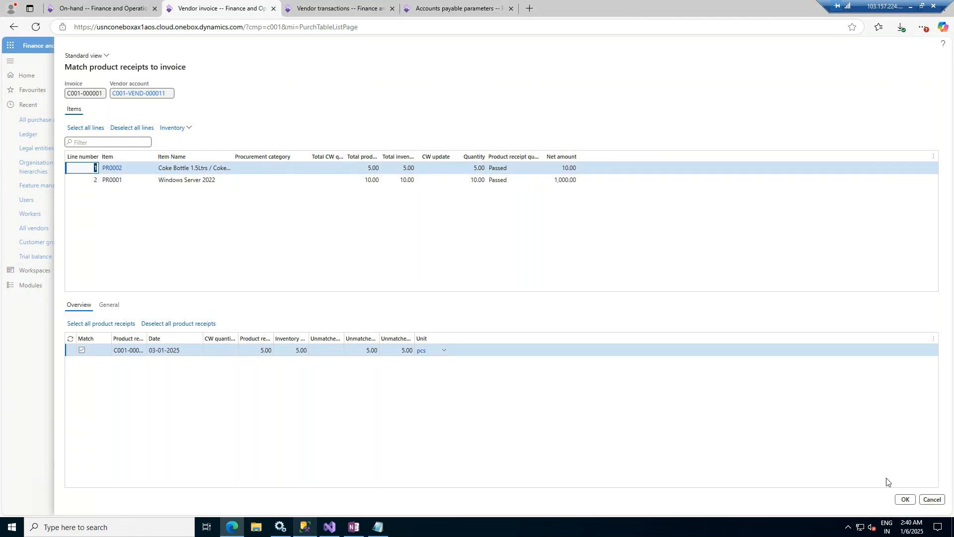
Step: Confirm the product receipt matching and rerun Update match status; the invoice still reads Failed
click(903, 500)
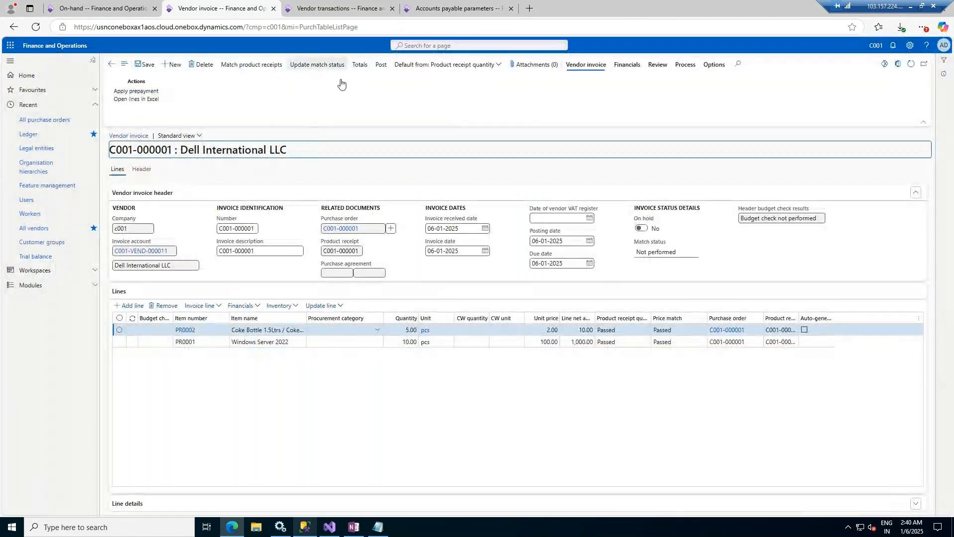
click(322, 64)
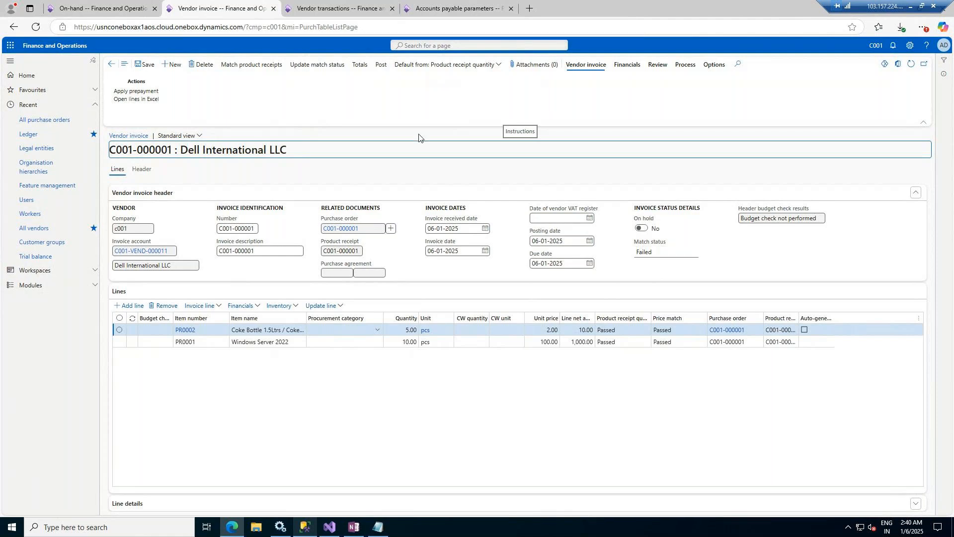
click(312, 68)
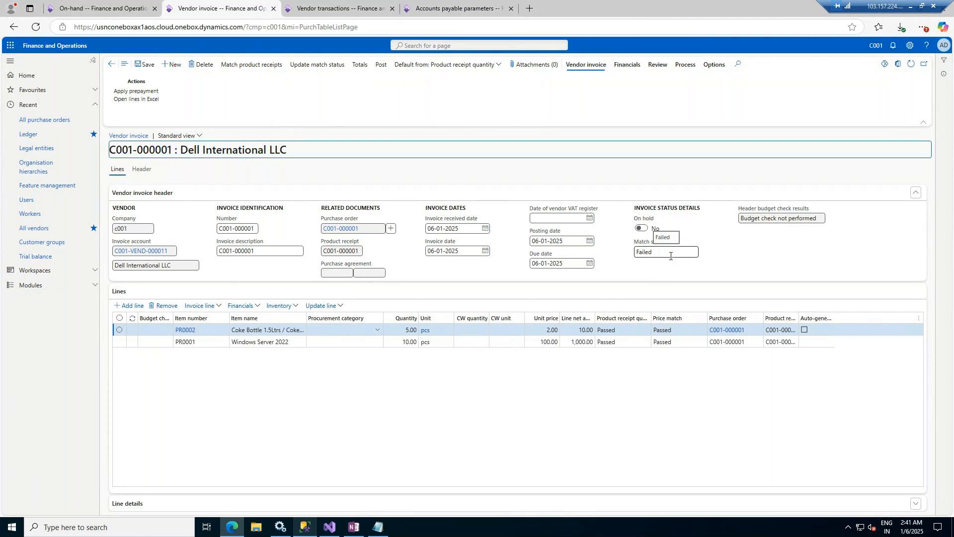
Step: Change the price total tolerance to 0.00, save, and recheck the invoice match status
click(449, 4)
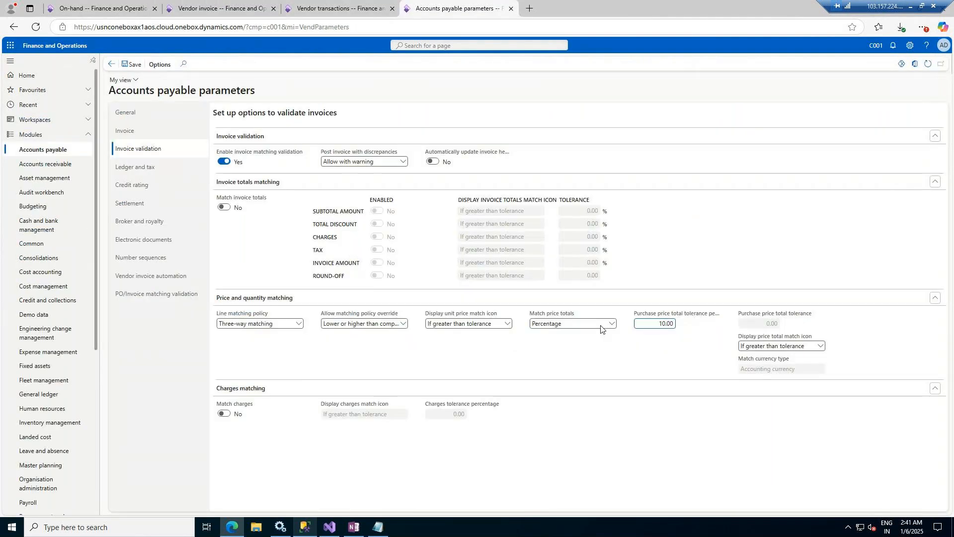
double_click(676, 324)
text(0)
key(Tab)
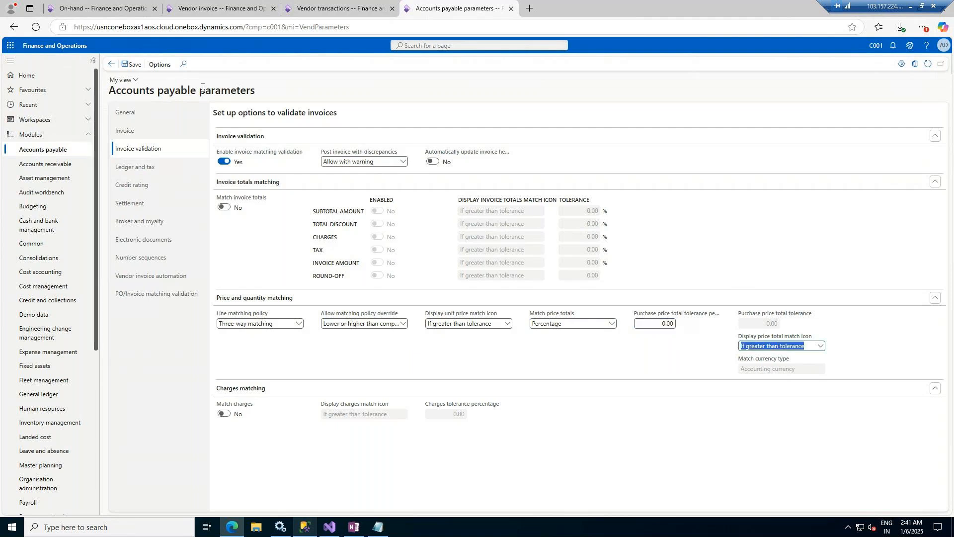
click(130, 65)
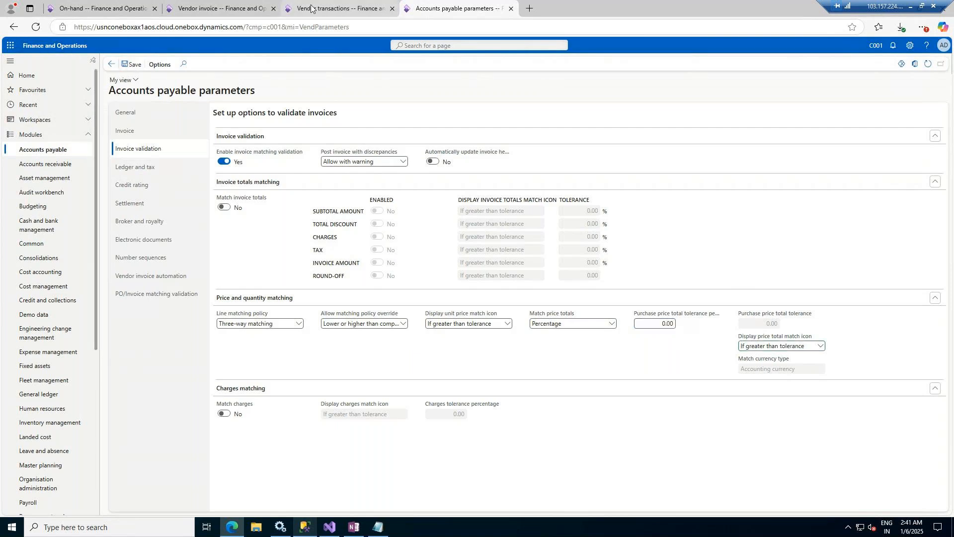
click(218, 8)
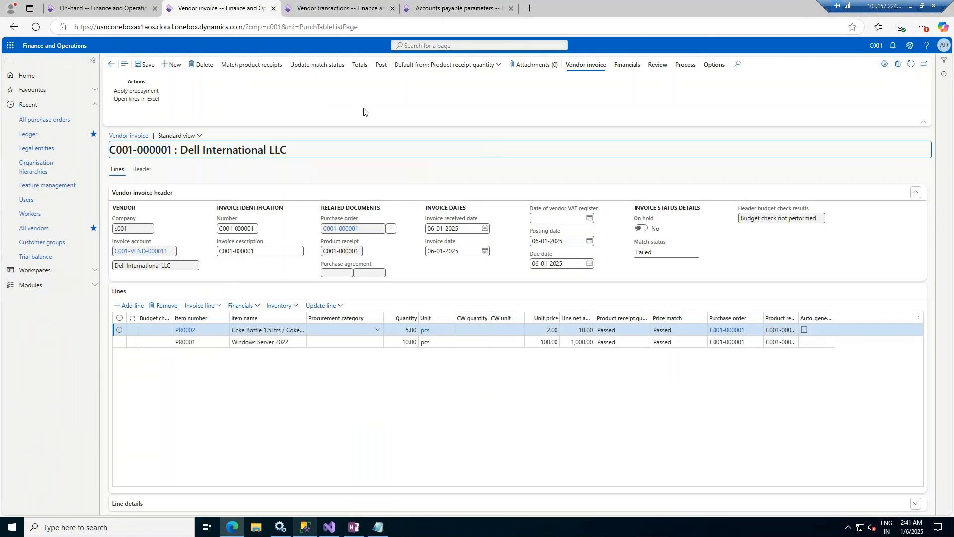
click(315, 64)
Step: Set overrides to Higher than company policy and price totals matching to None, then recheck match status
click(455, 9)
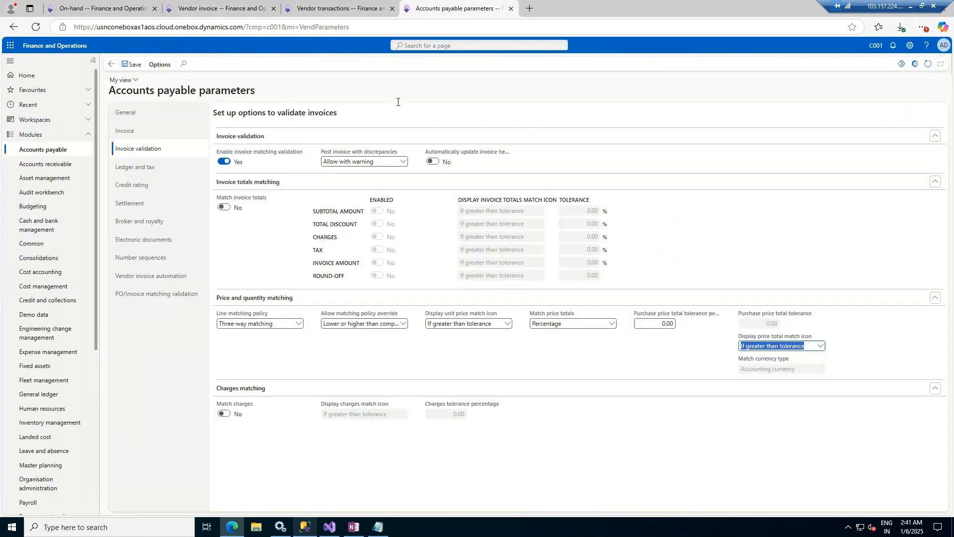
click(403, 323)
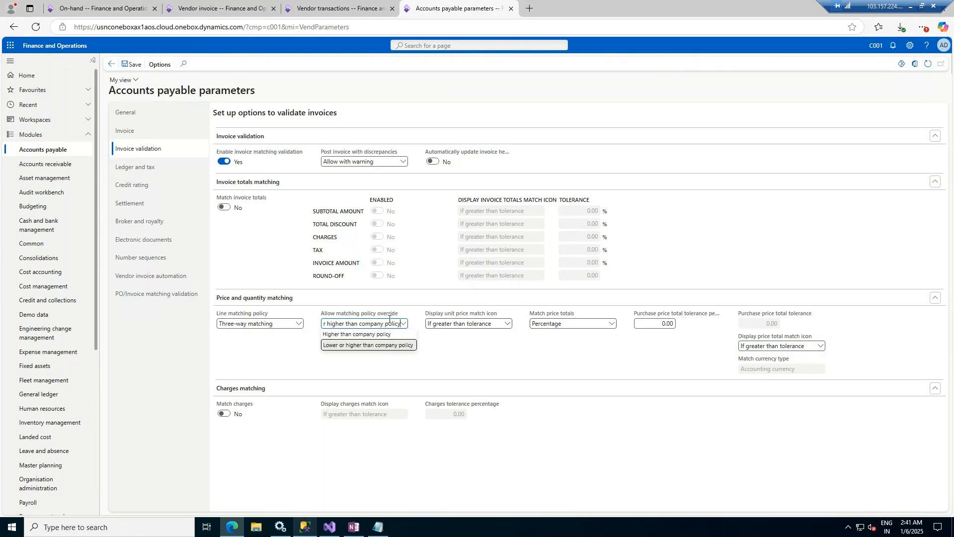
click(367, 334)
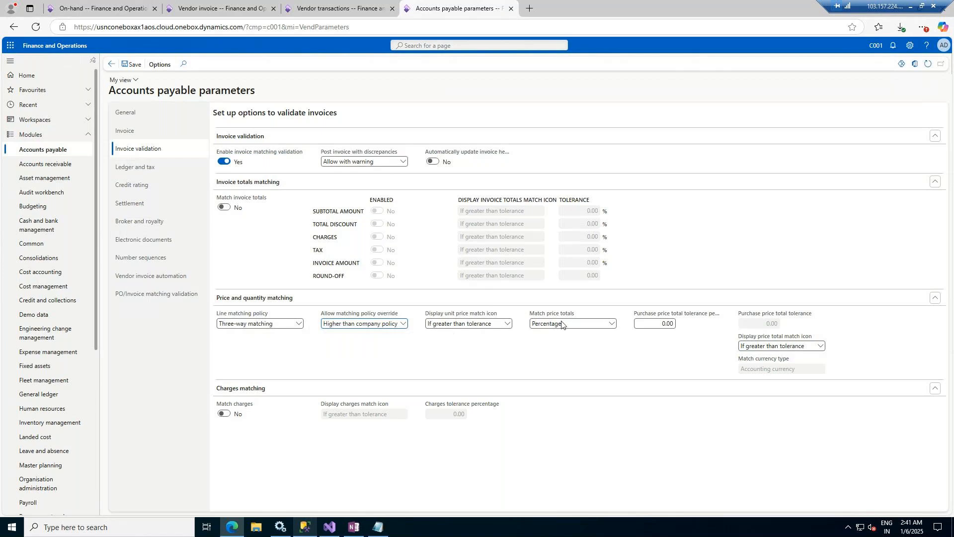
click(614, 328)
click(547, 334)
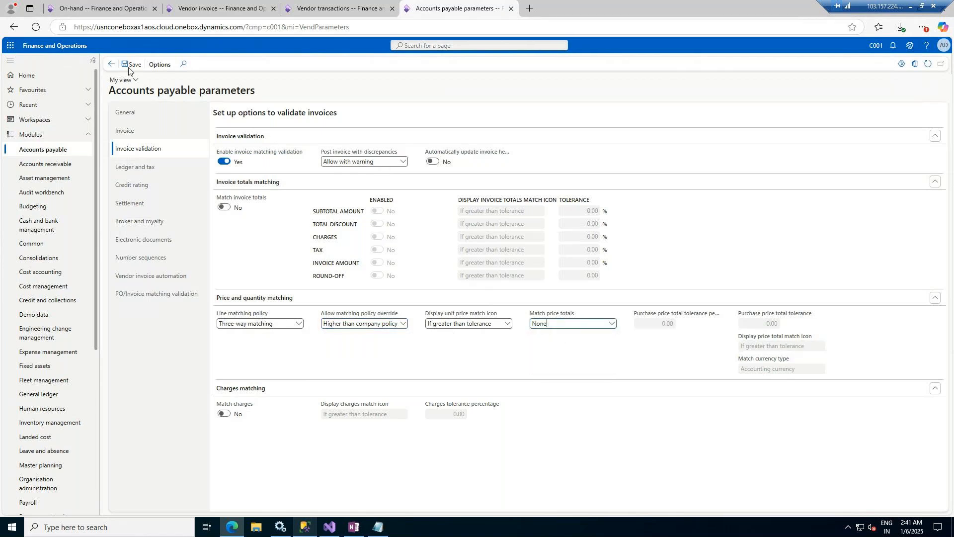
click(218, 8)
click(324, 64)
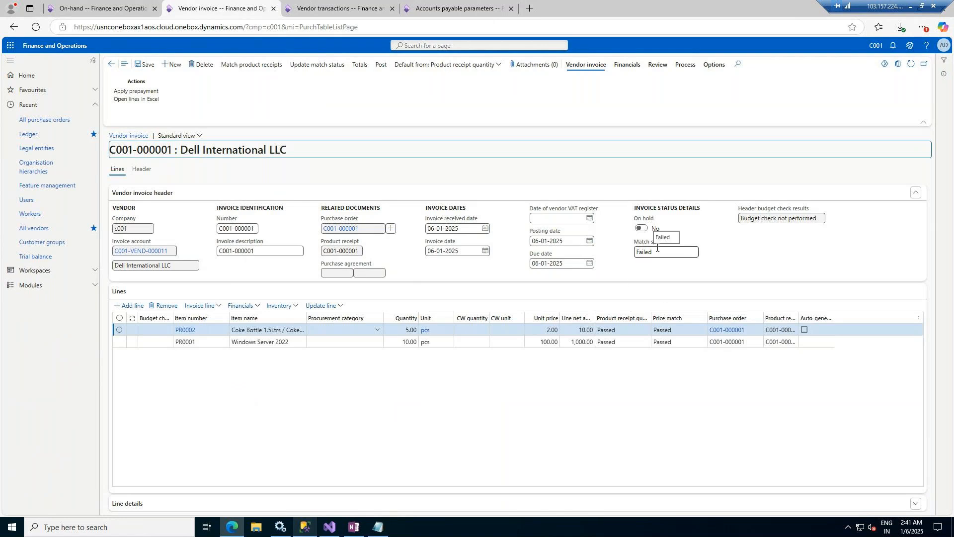
Step: Open purchase order C001-000001's pending invoice from Pending invoices, reviewing its two order lines
click(112, 64)
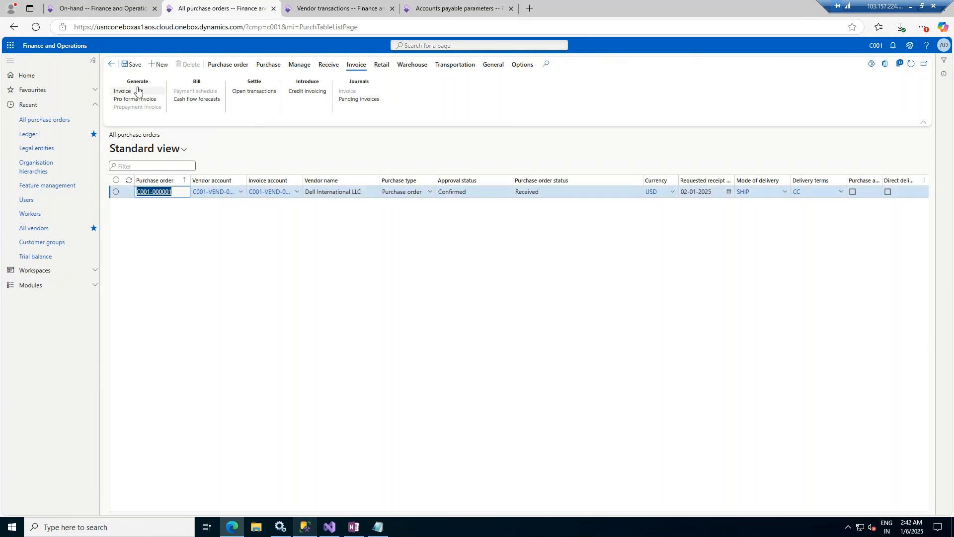
click(355, 99)
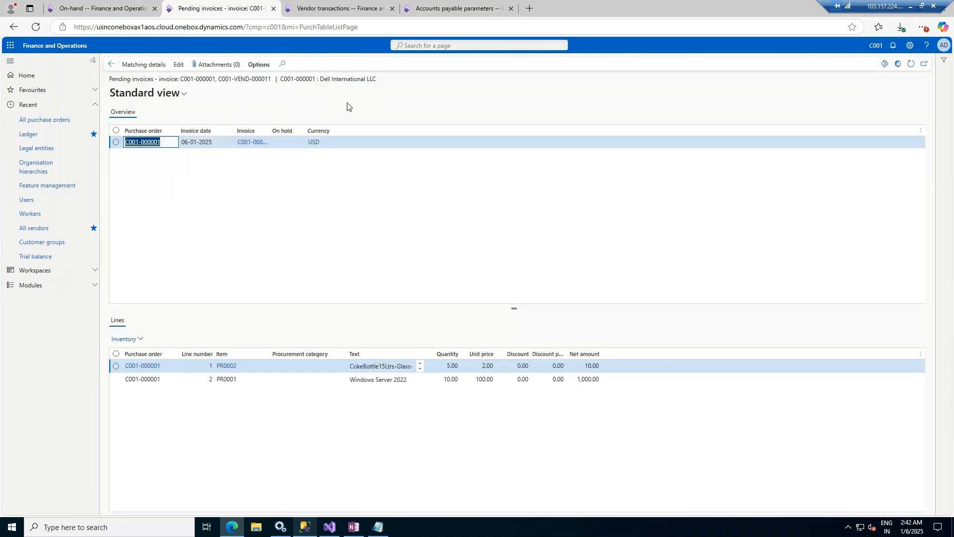
click(150, 143)
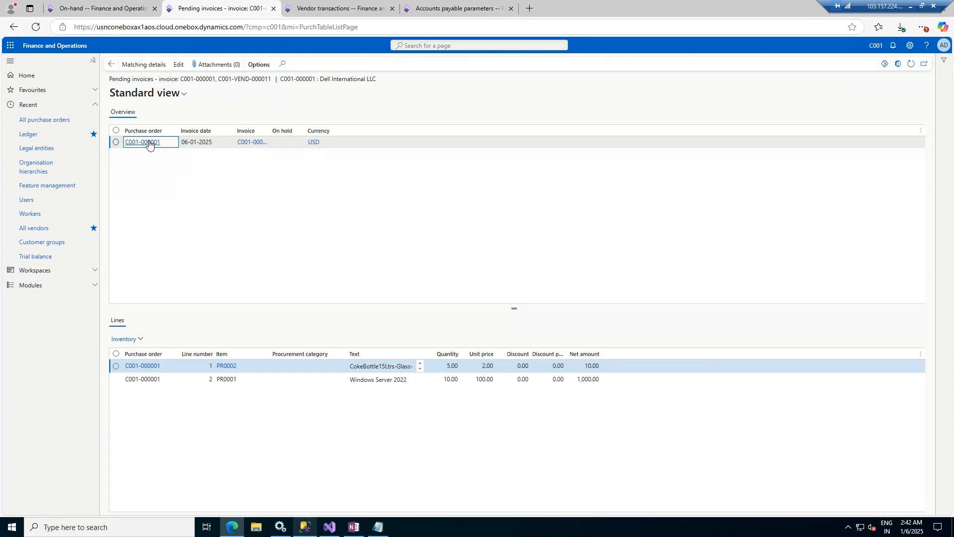
click(149, 144)
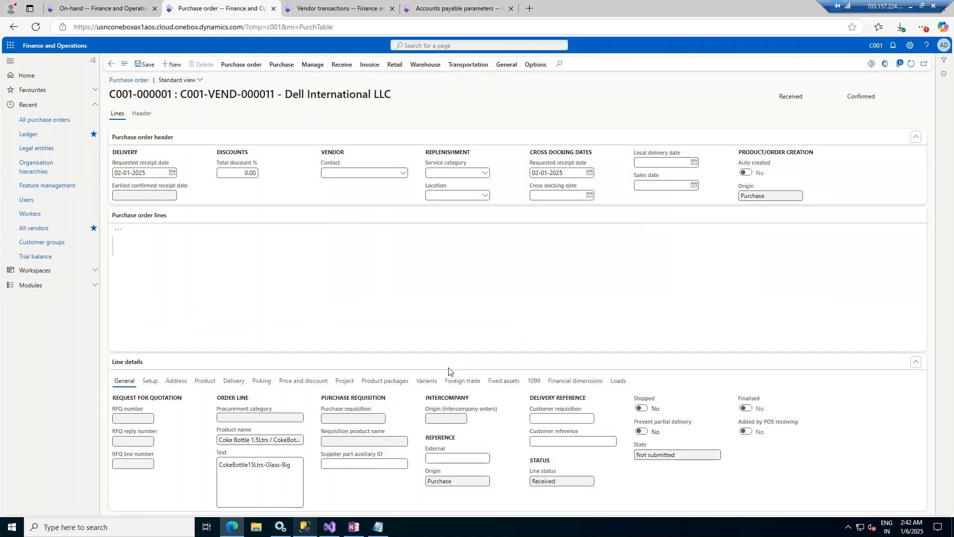
click(575, 308)
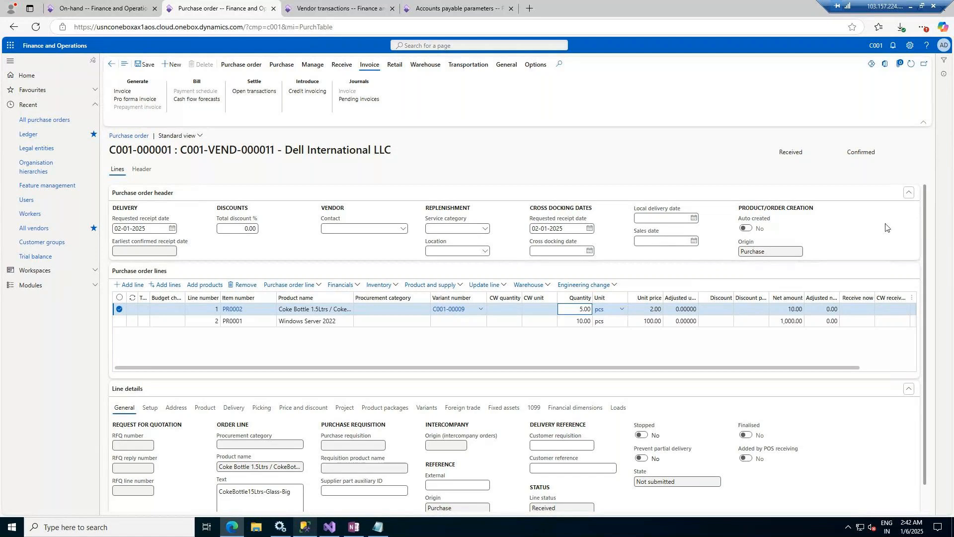
scroll(284, 438, down, 2)
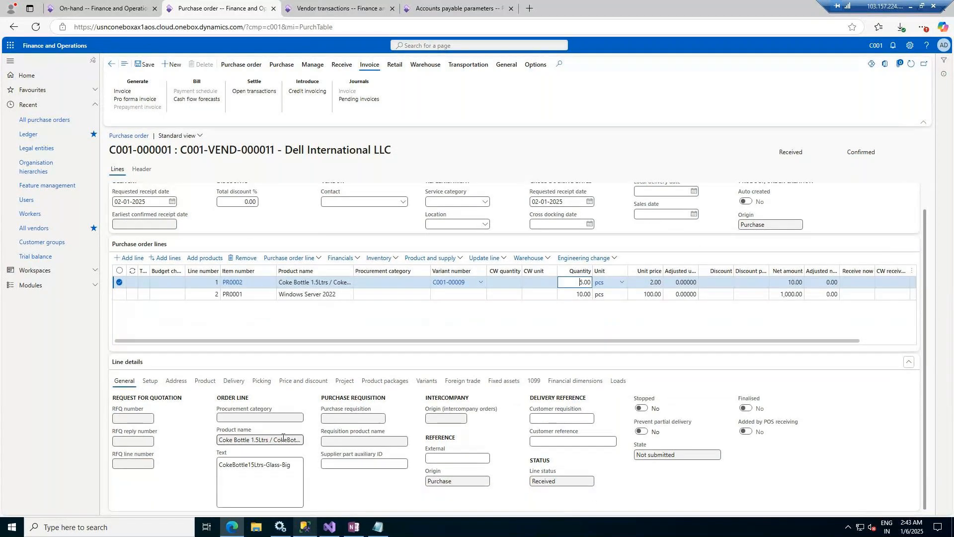
scroll(283, 437, up, 2)
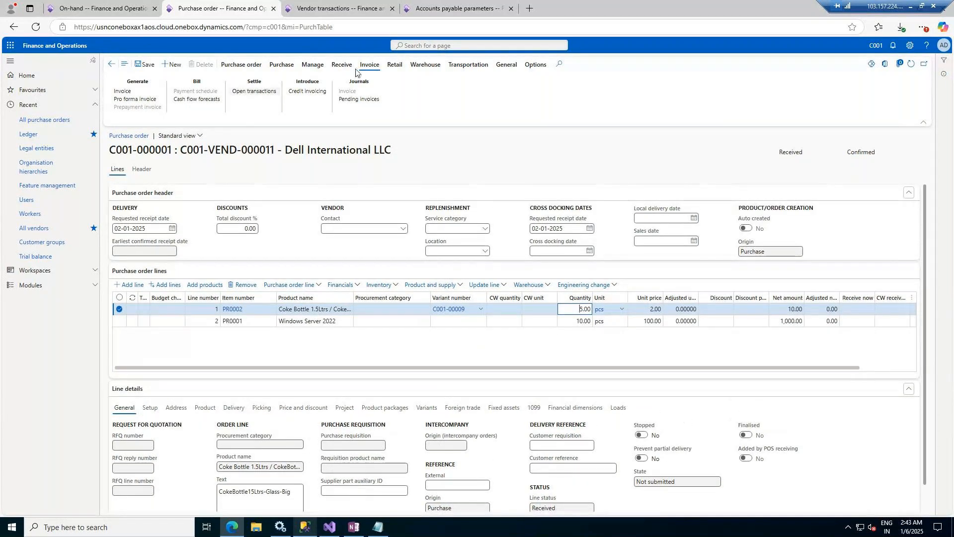
click(343, 99)
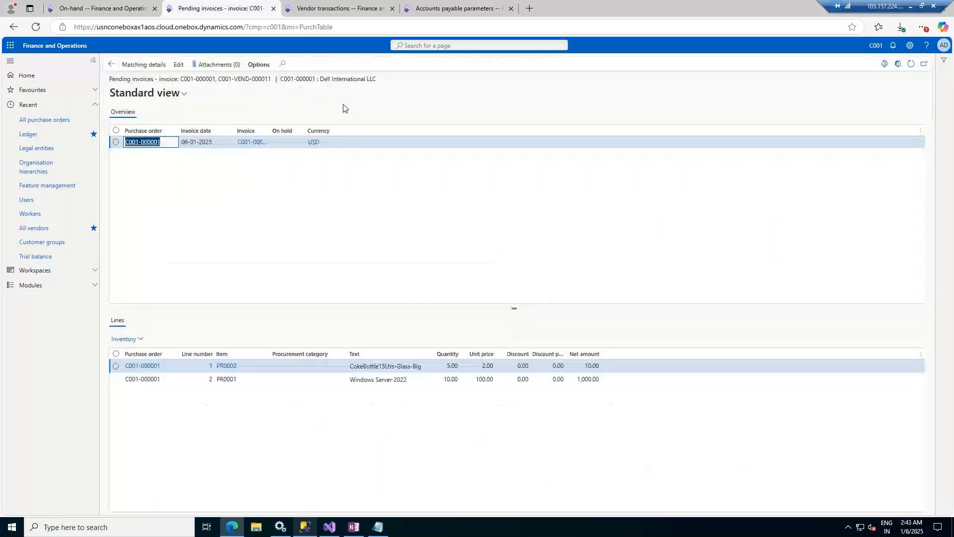
Step: Edit the pending Dell invoice, update its match status to Passed, and post it
click(179, 65)
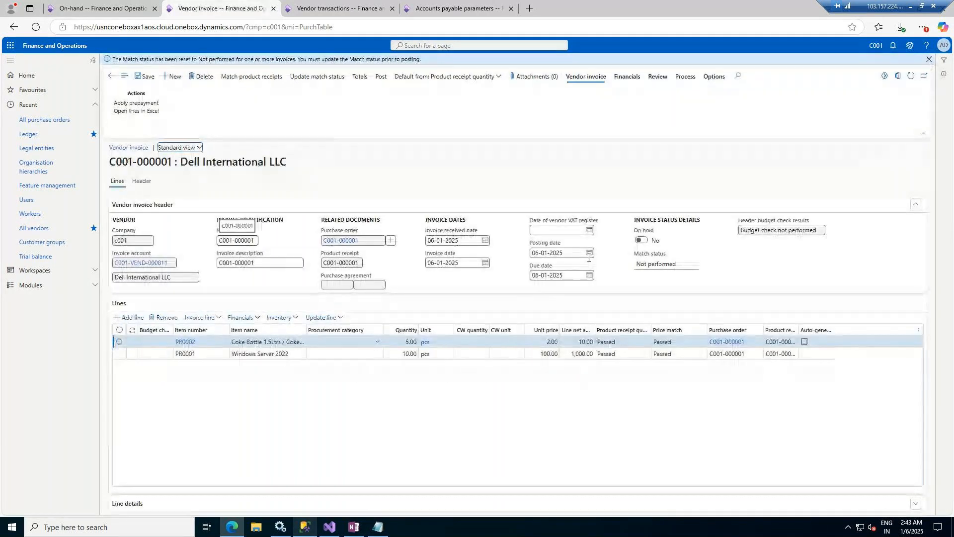
click(327, 78)
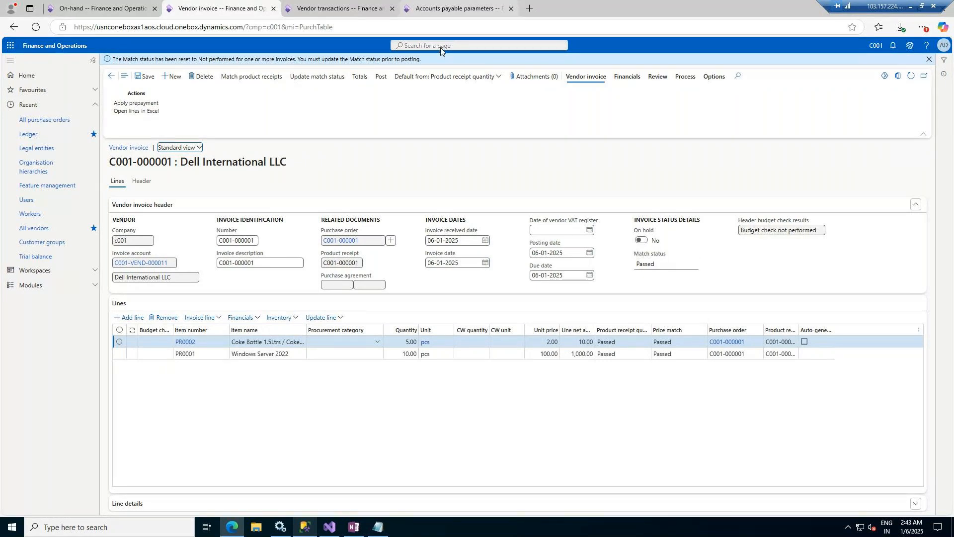
click(453, 8)
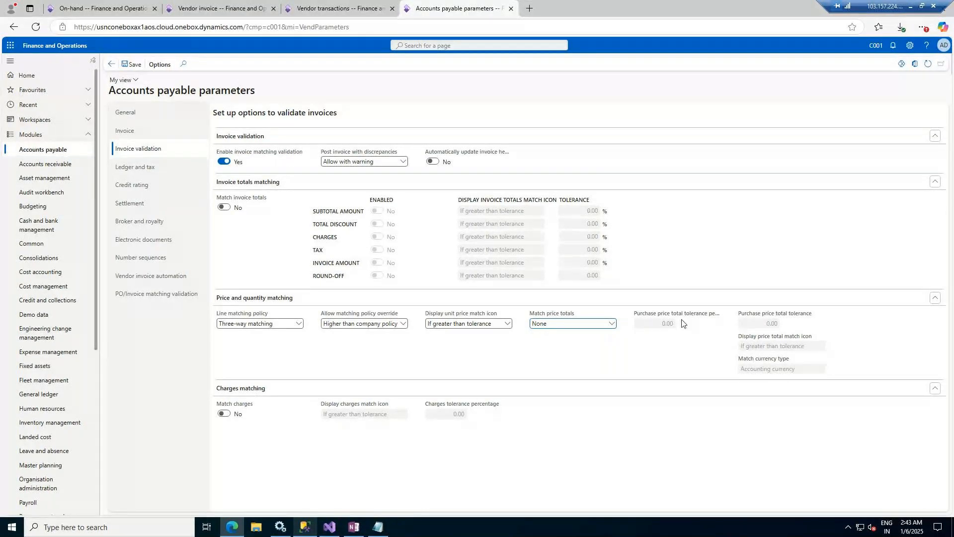
click(338, 8)
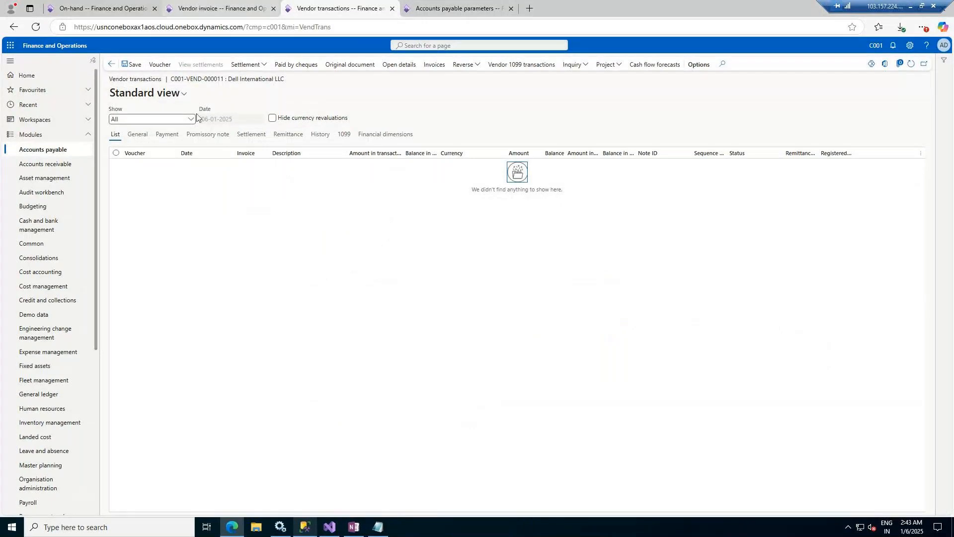
click(222, 9)
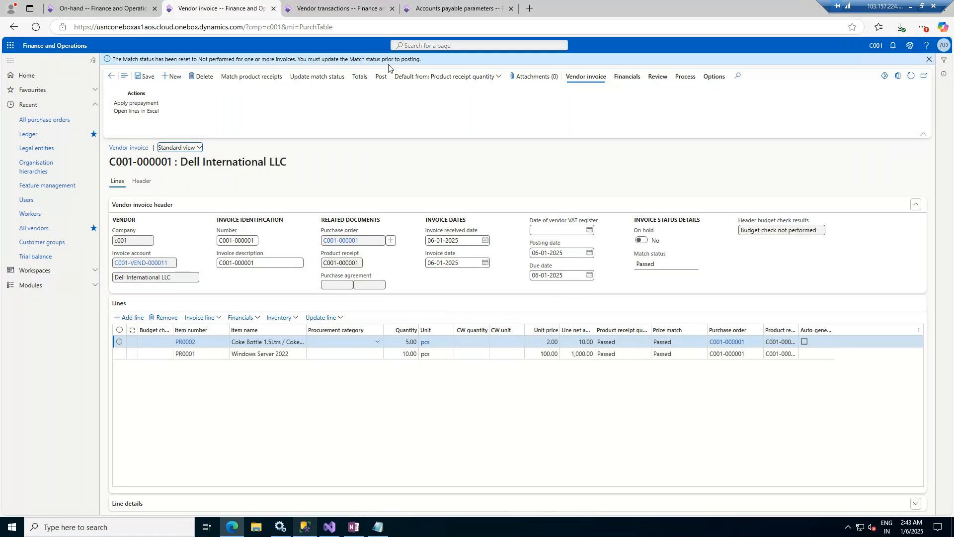
click(381, 78)
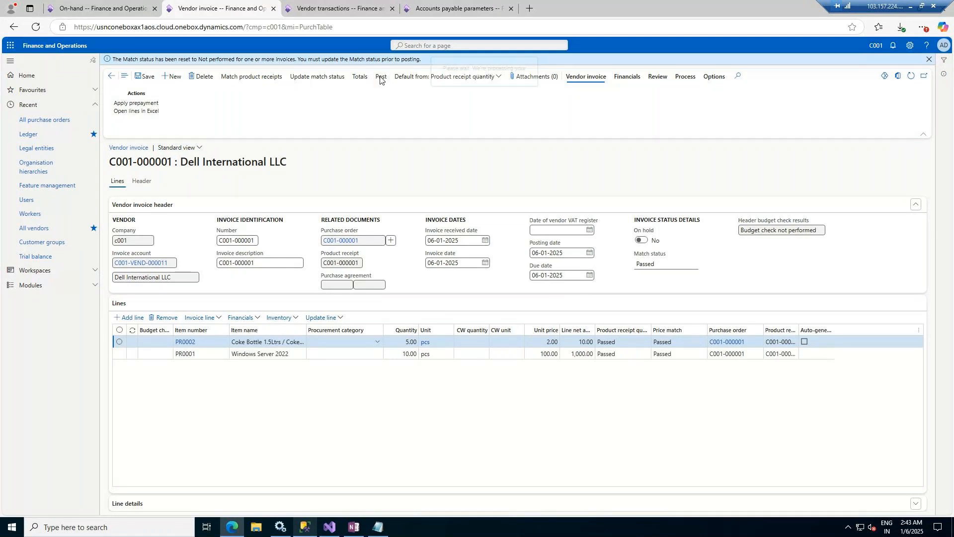
click(332, 9)
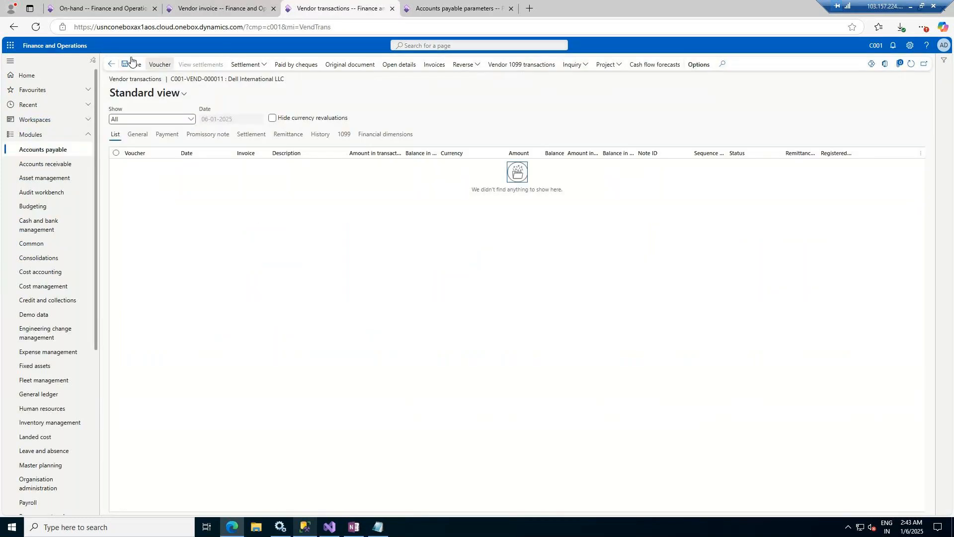
Step: Refresh Dell International LLC's vendor transactions, still empty, and check the invoice posting progress
click(910, 65)
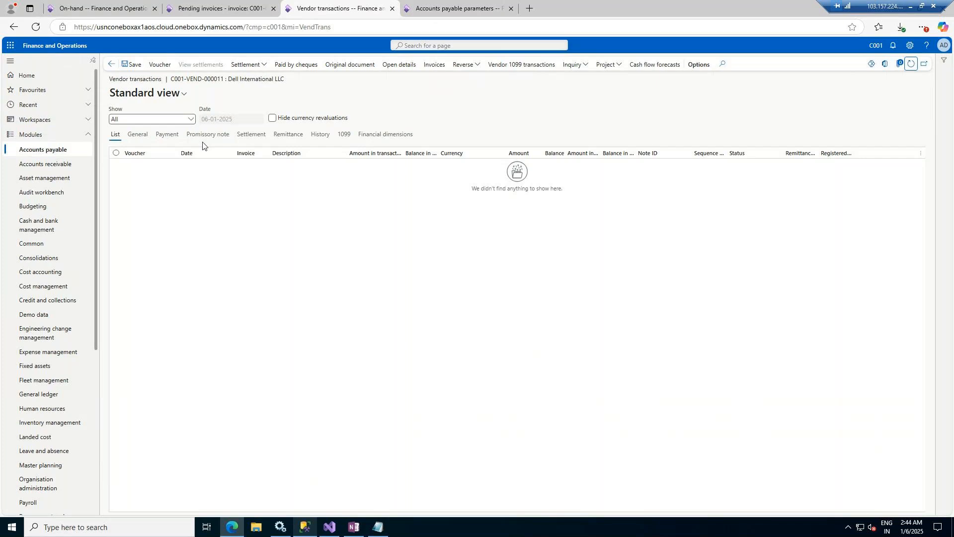
click(256, 8)
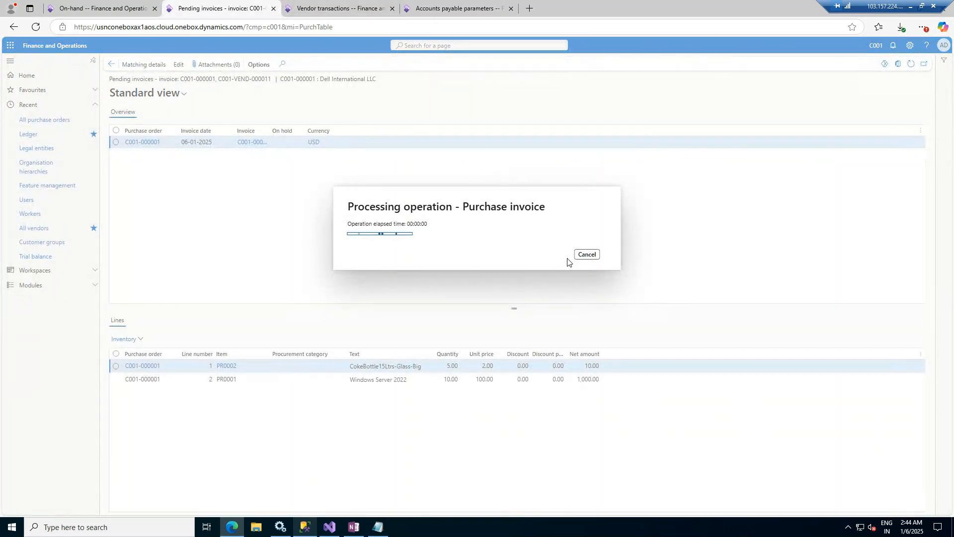
click(361, 8)
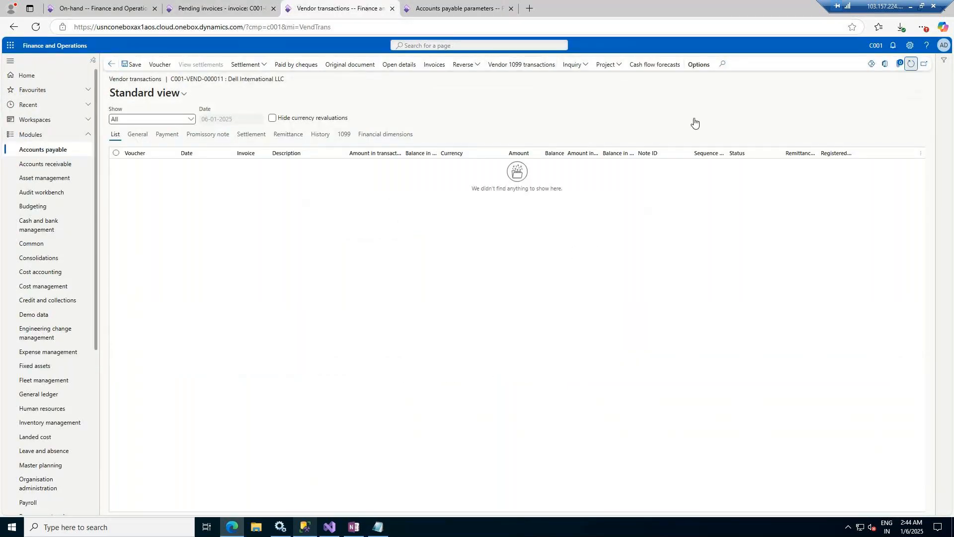
click(236, 14)
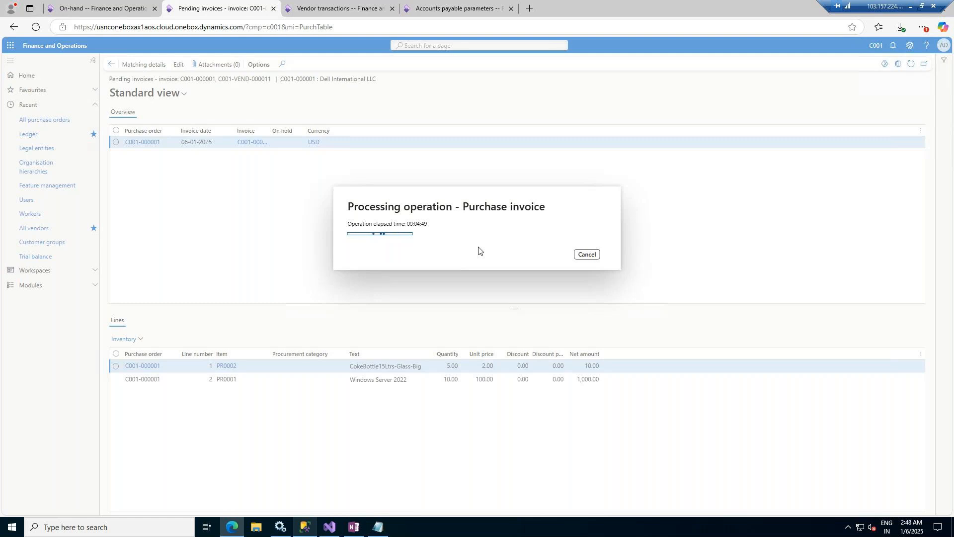
Step: Refresh the vendor transactions, then wait on the pending invoice until C001-000001 finishes posting
click(328, 5)
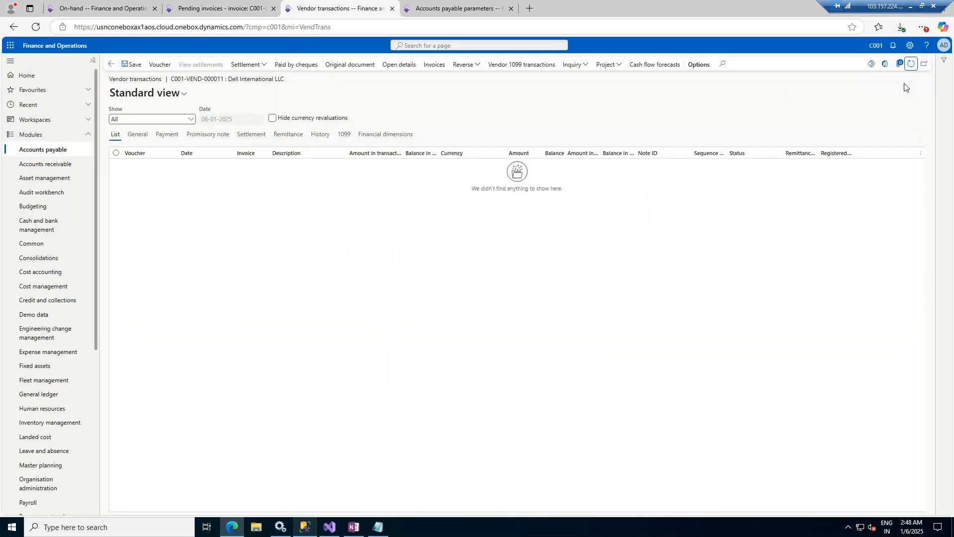
click(910, 65)
click(211, 5)
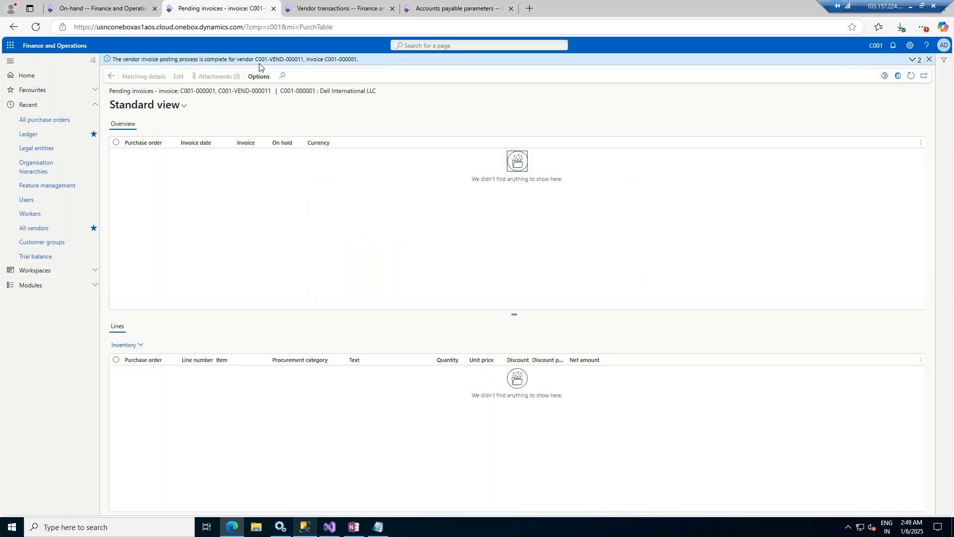
Step: View the posted invoice journal's accounting entries, balanced at 4,090.50, and select the Tax line
click(112, 76)
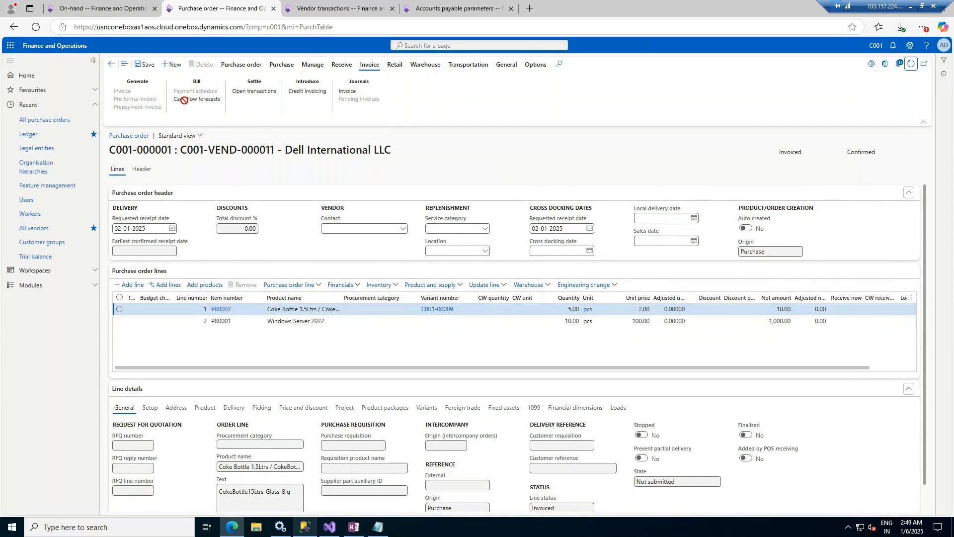
click(351, 93)
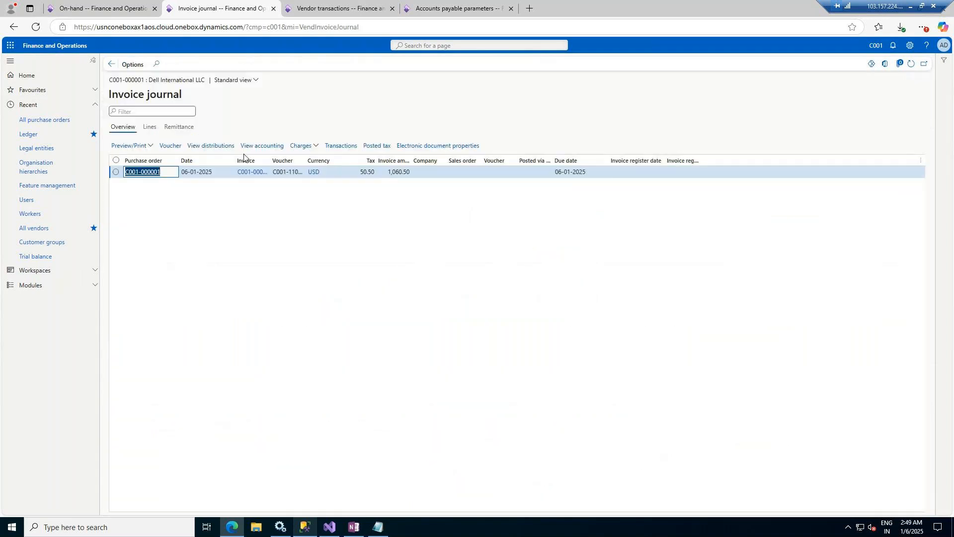
click(258, 144)
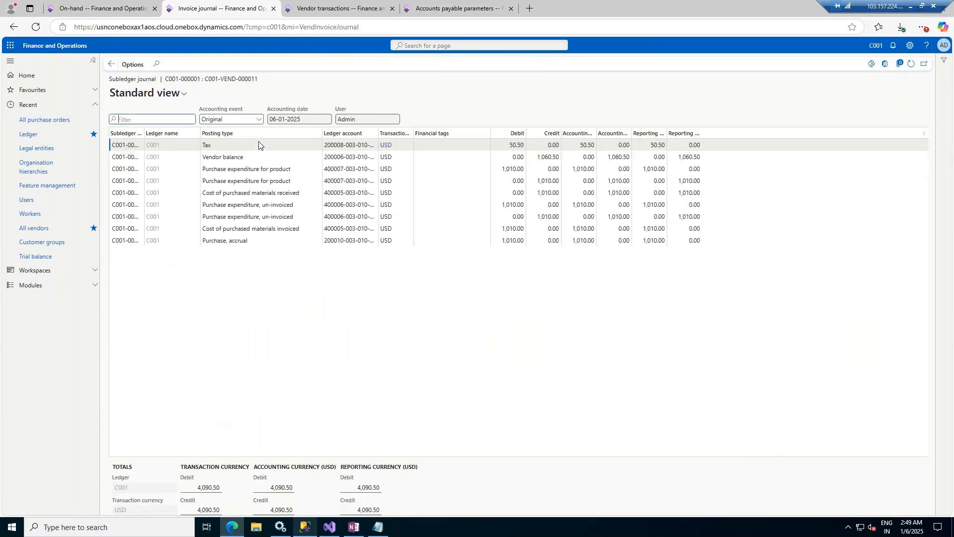
click(234, 145)
click(105, 8)
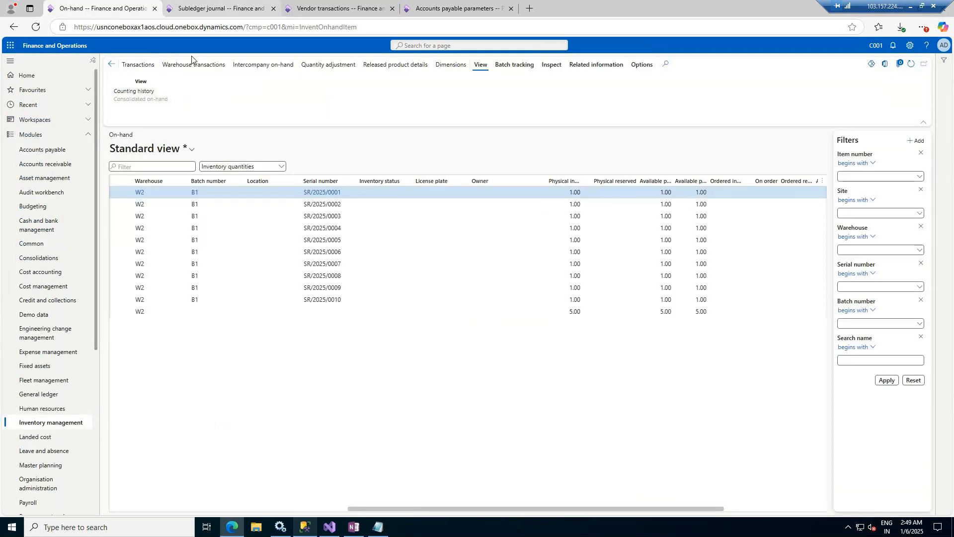
Step: Load All purchase orders under Accounts payable, then return to invoice C001-000001's subledger journal
click(56, 149)
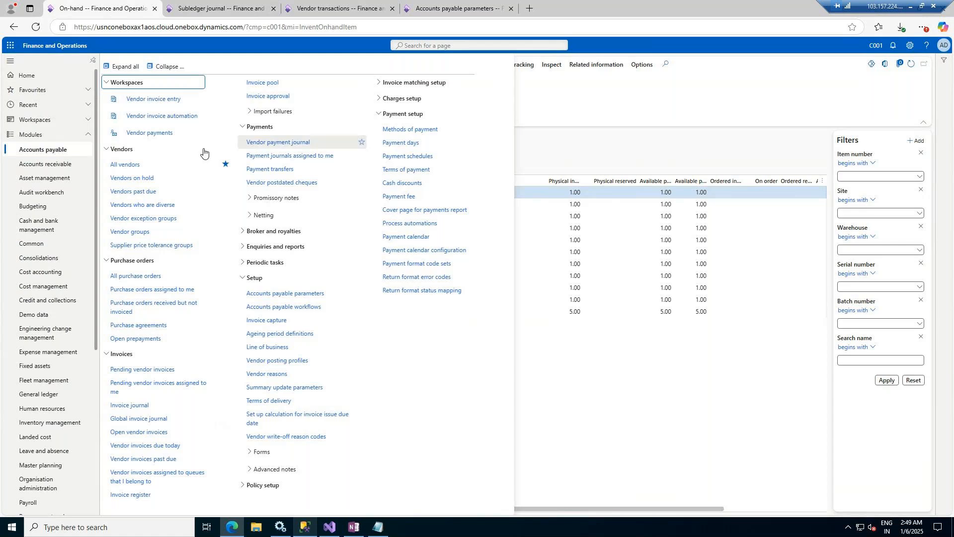
click(133, 276)
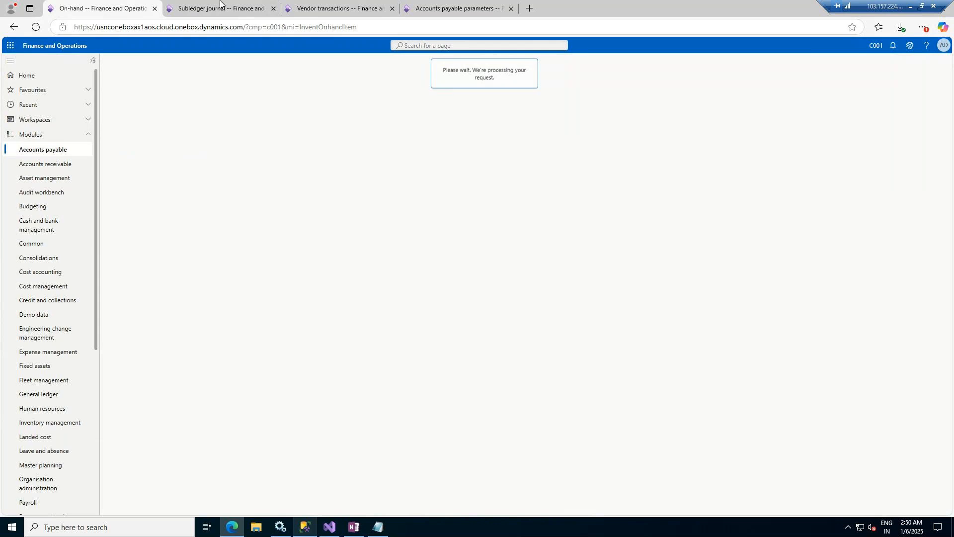
click(220, 4)
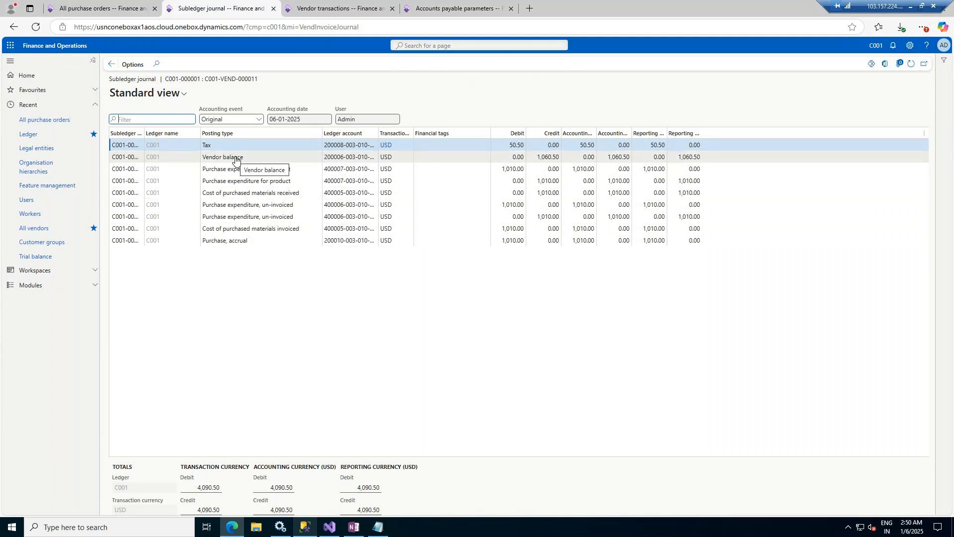
Step: Open the order's product receipt journal and view its accounting: four lines totalling 2,020.00
click(74, 8)
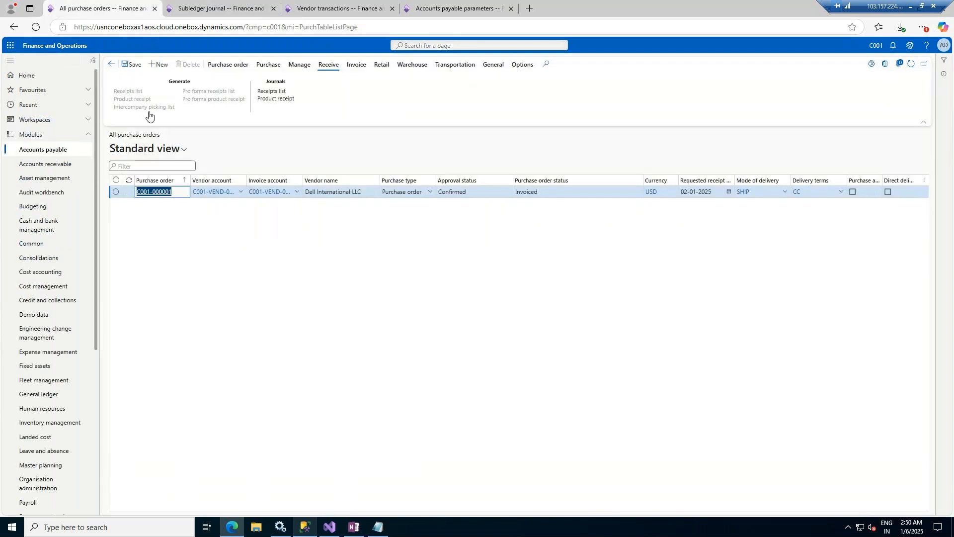
click(276, 99)
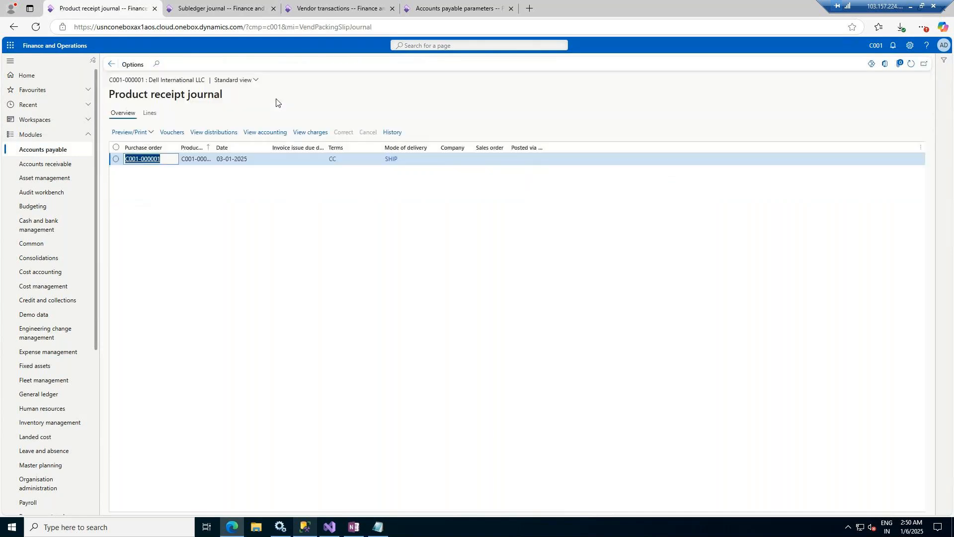
click(262, 134)
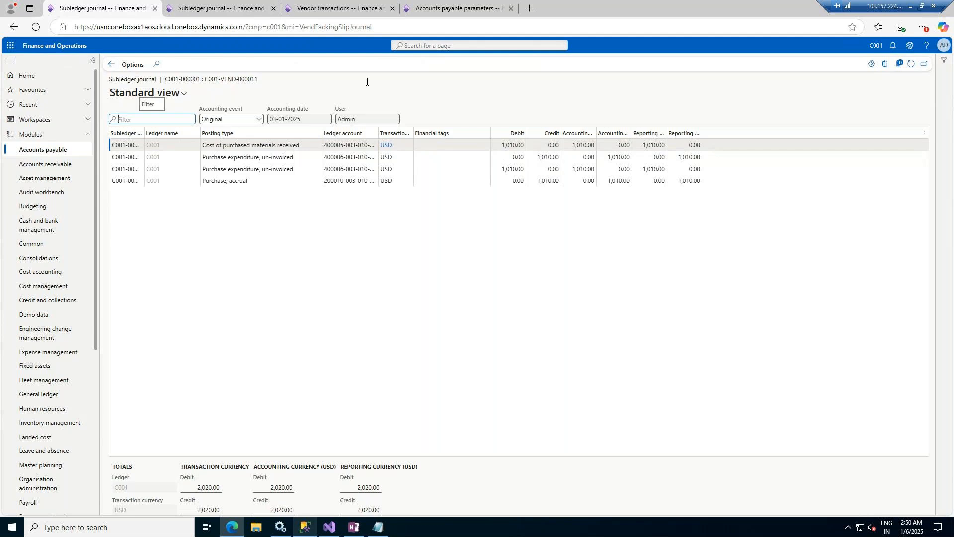
Step: Compare the receipt and invoice subledger journals with vendor transactions, finishing on the 4,090.50 invoice journal
click(331, 10)
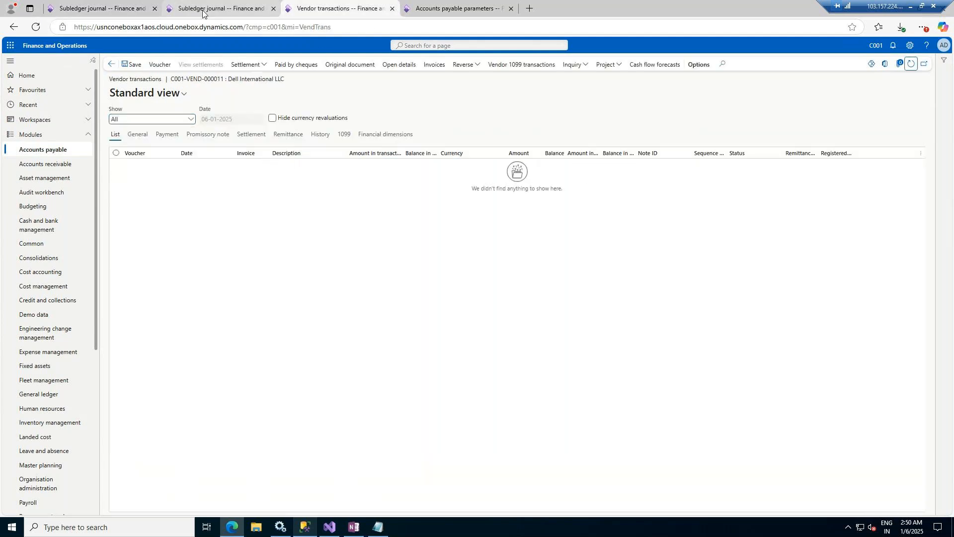
click(205, 9)
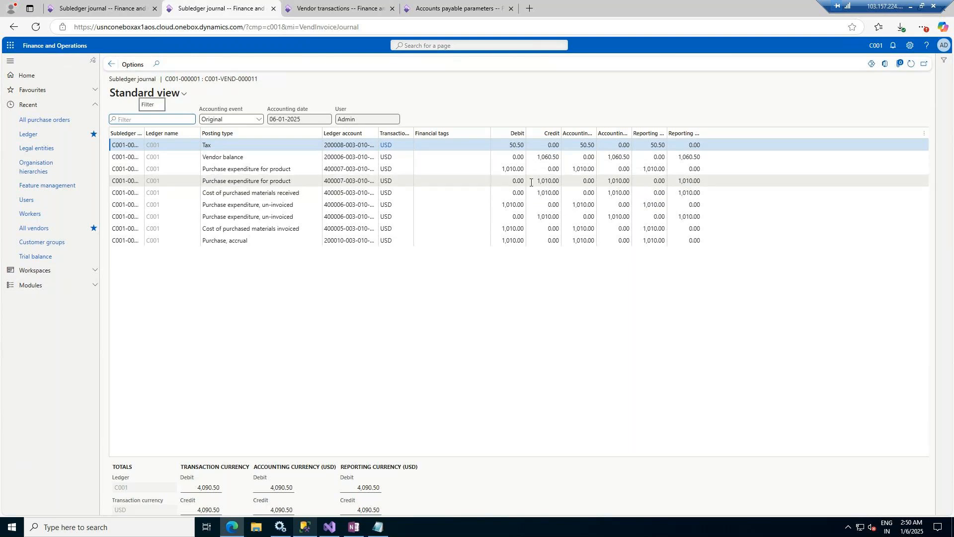
click(91, 2)
click(218, 8)
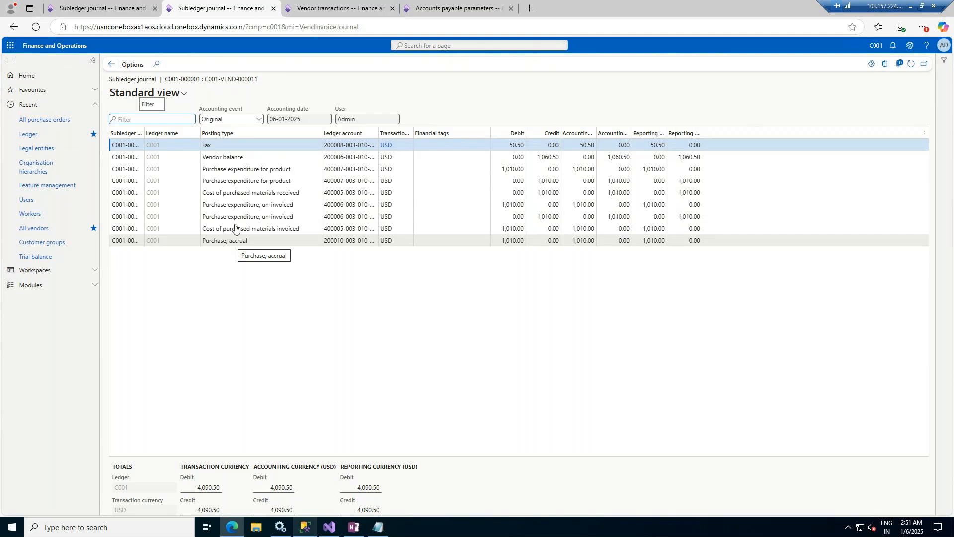
click(67, 4)
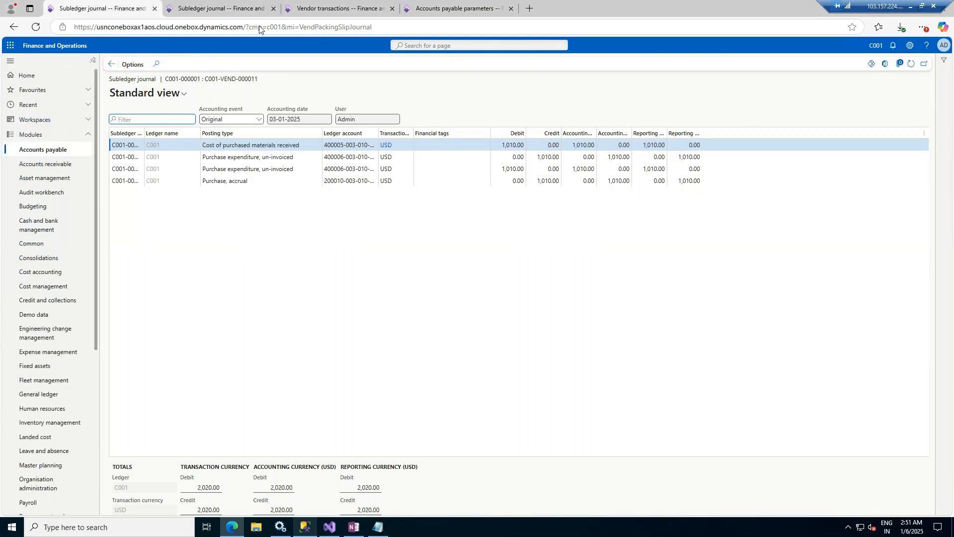
click(221, 8)
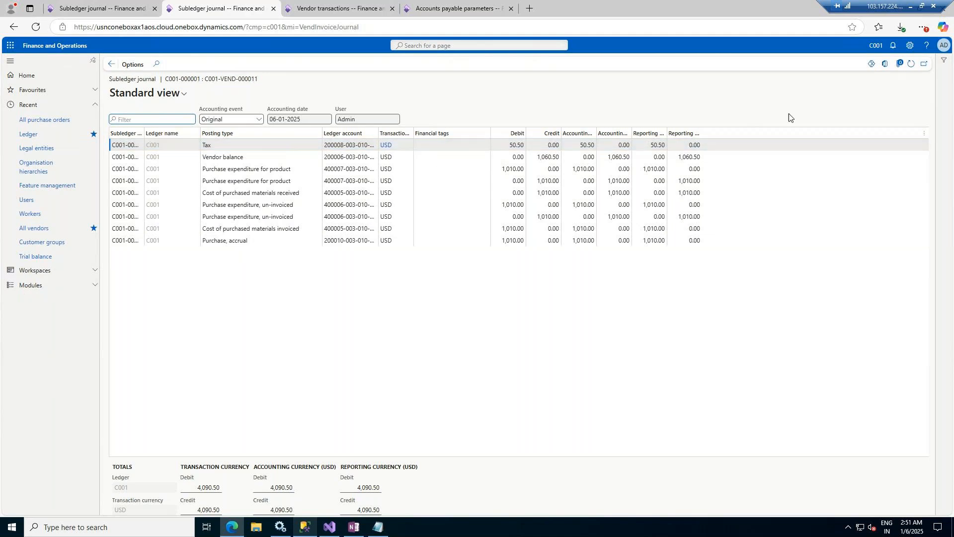
Step: Download the Subledger journal line temporary summary to Excel from both the invoice and receipt journals
click(885, 65)
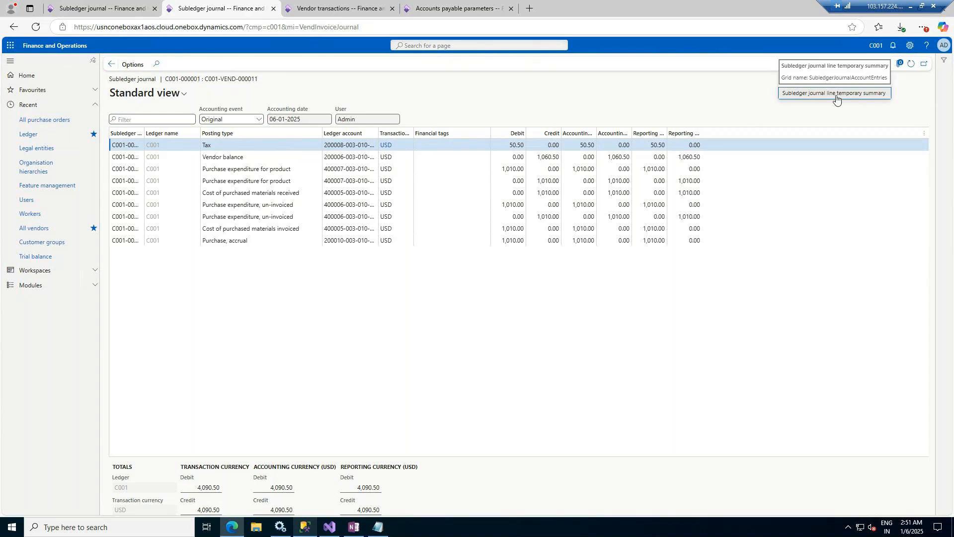
click(837, 93)
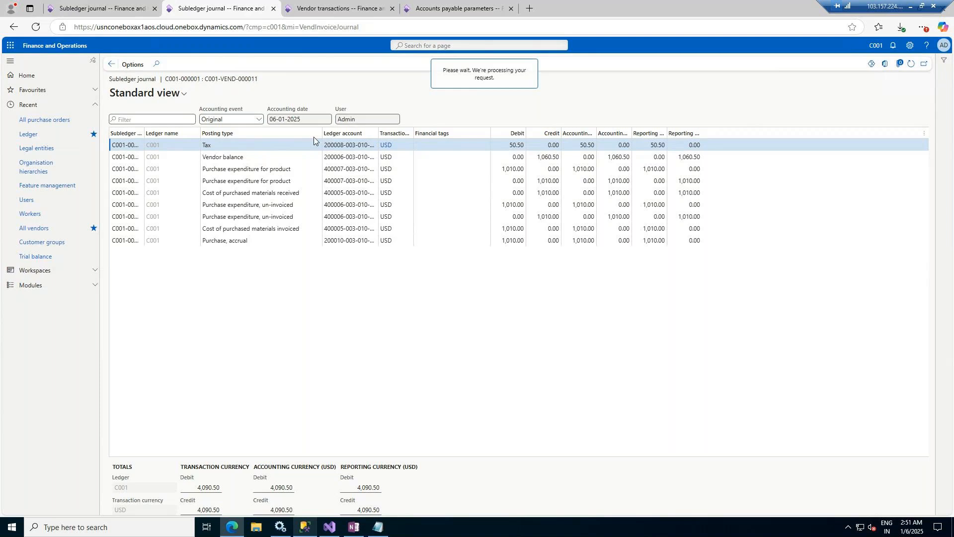
click(136, 5)
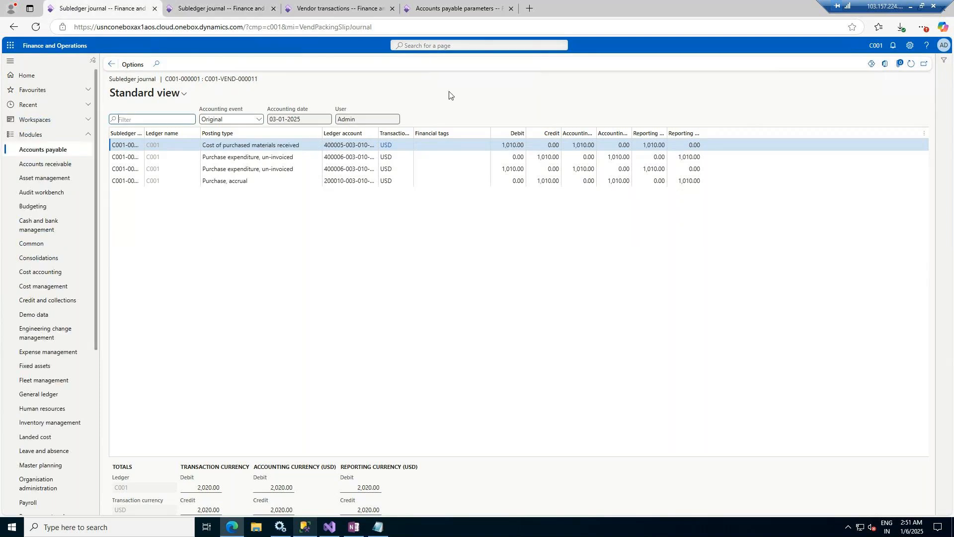
click(884, 68)
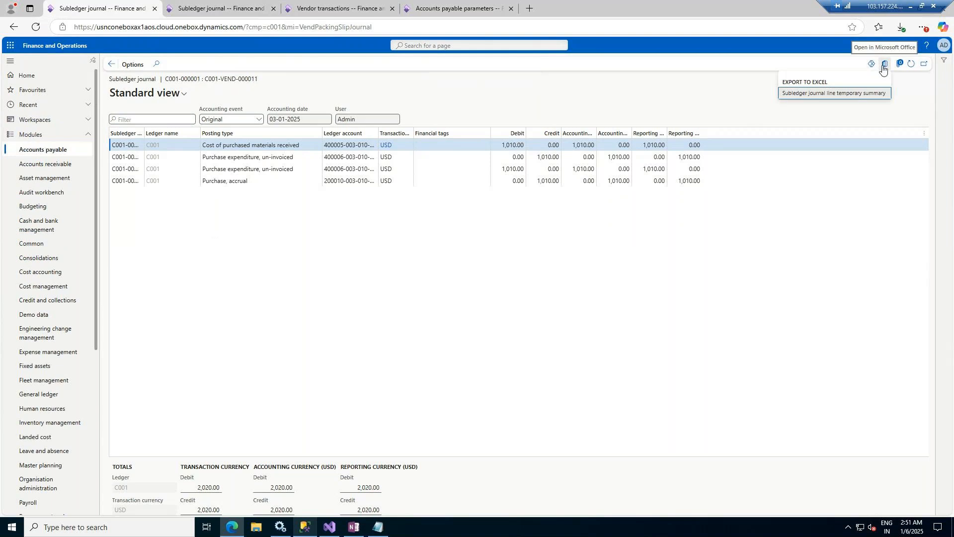
click(864, 93)
click(844, 124)
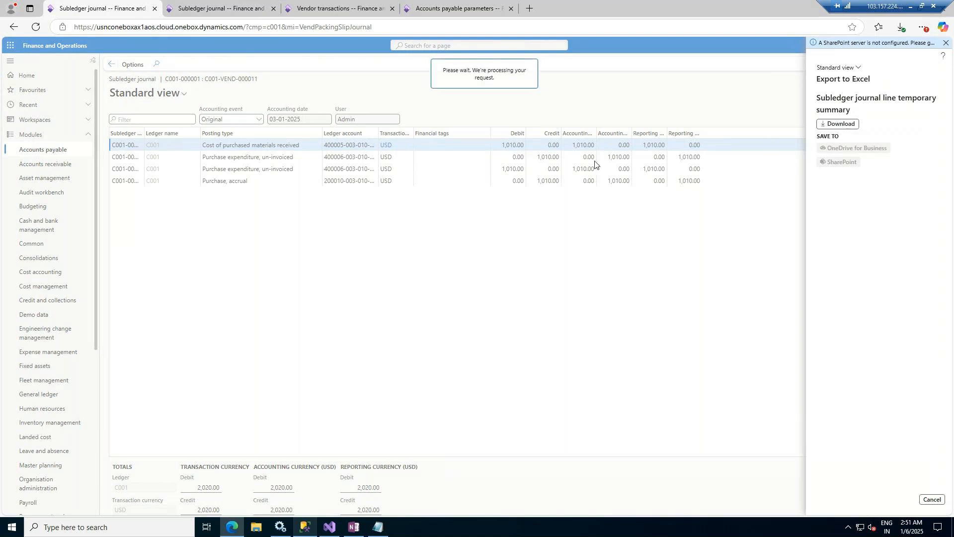
click(205, 6)
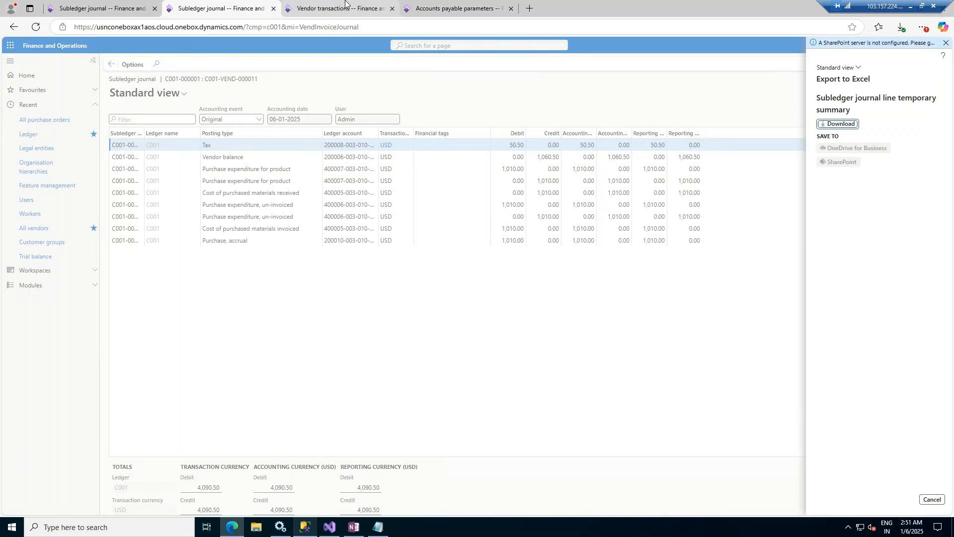
click(837, 124)
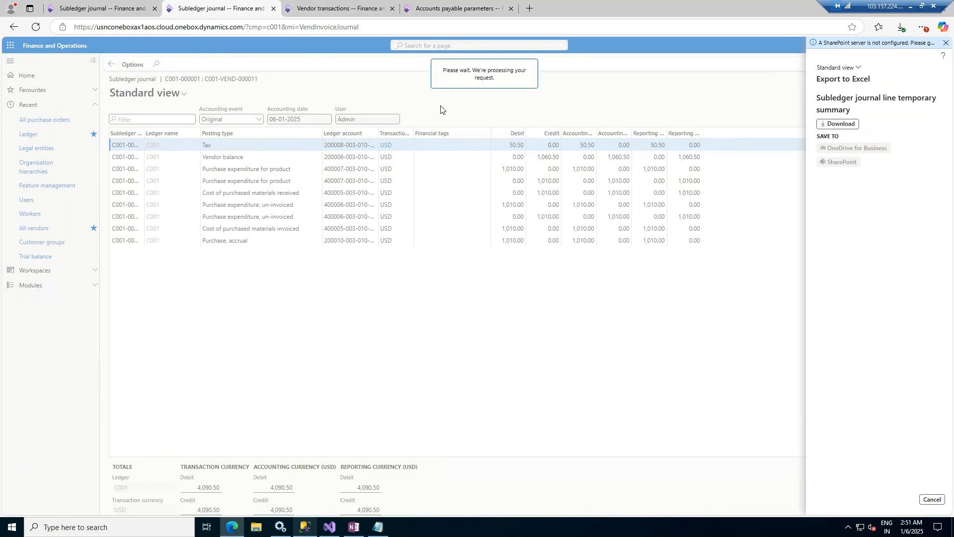
click(333, 4)
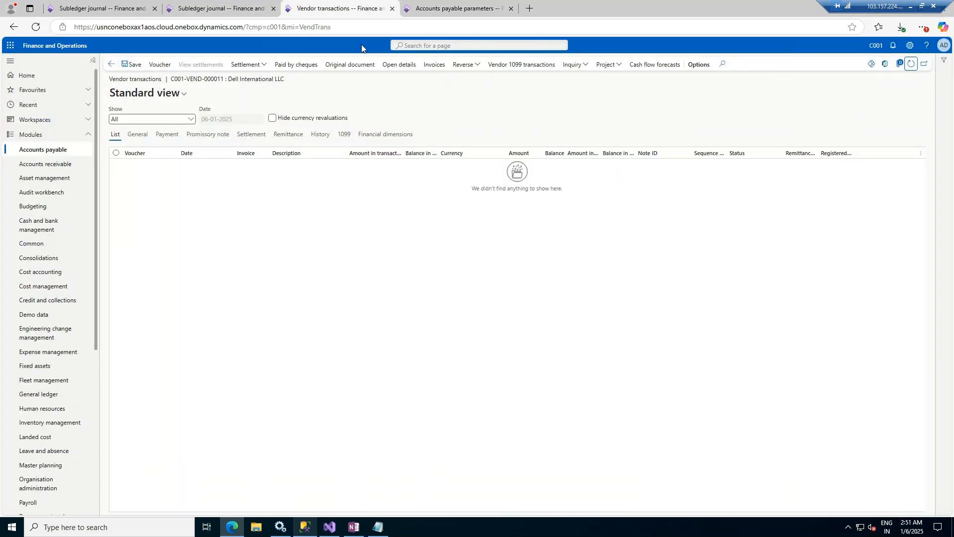
Step: Refresh Dell International LLC's vendor transactions to show the Invoiced 1,060.50 USD entry, widening the balance column
click(233, 7)
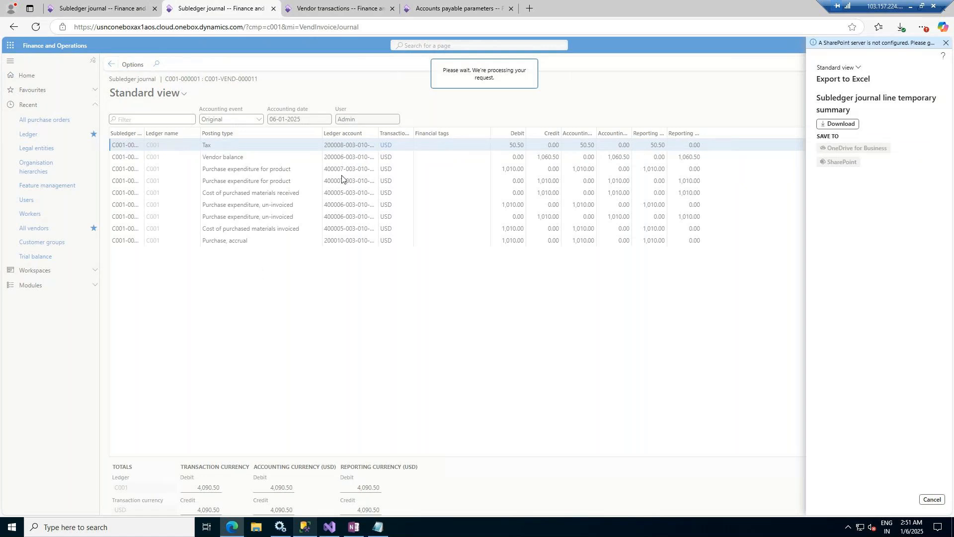
click(323, 9)
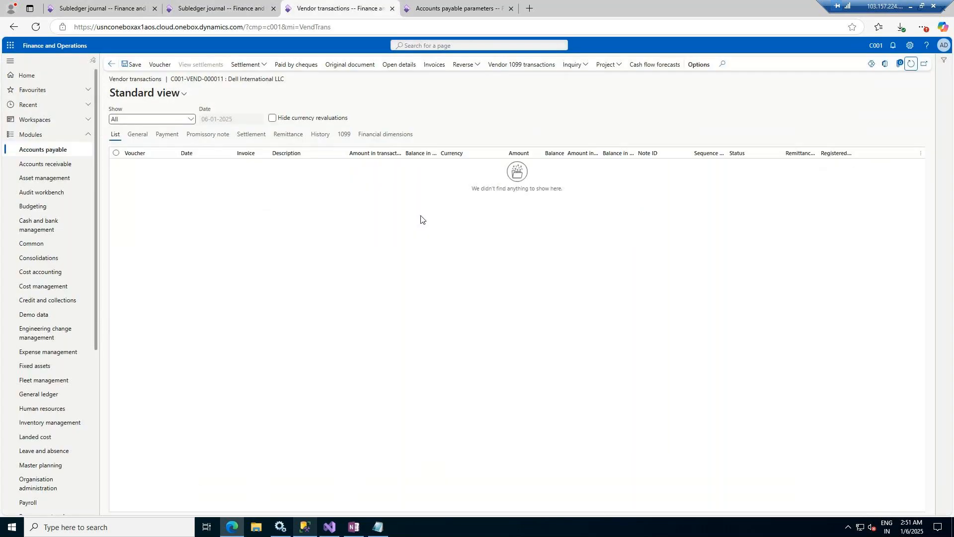
click(912, 65)
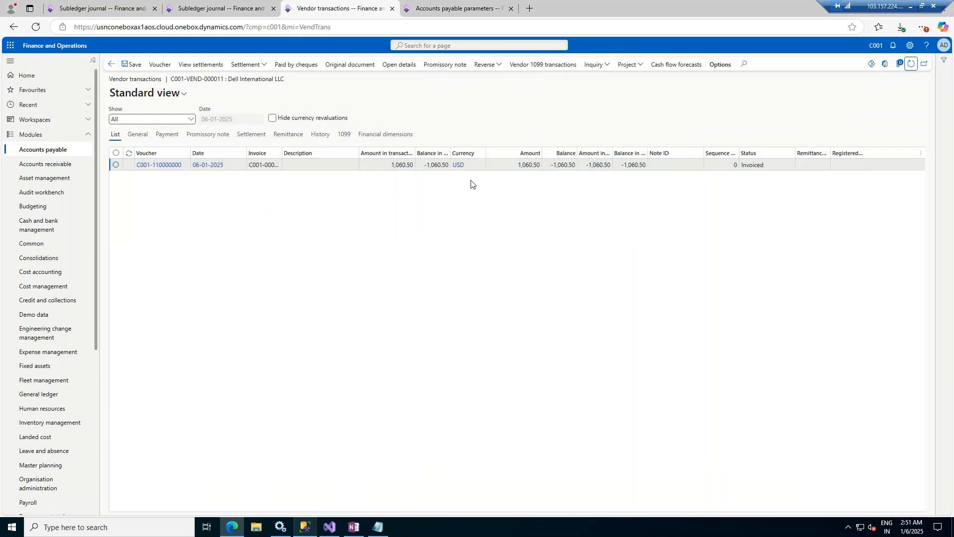
drag(450, 153, 479, 153)
click(474, 165)
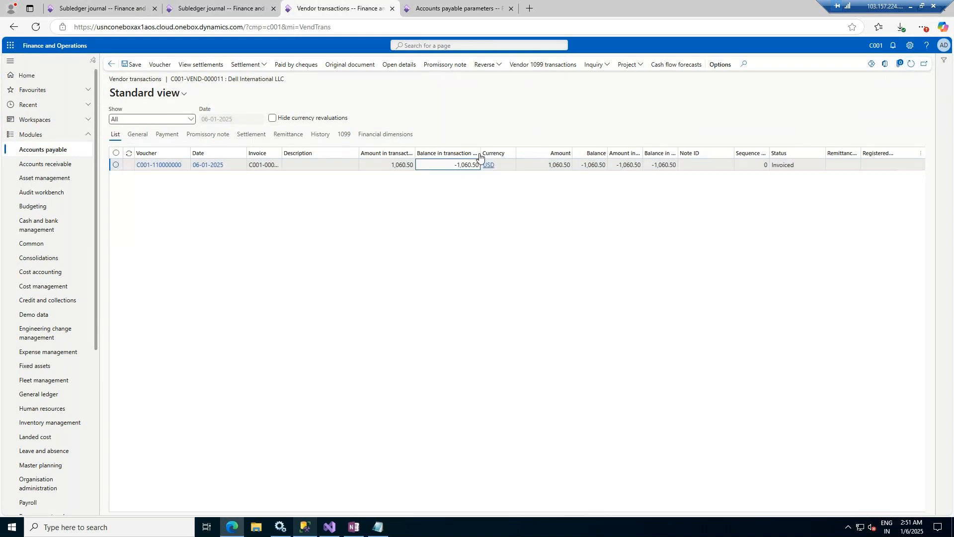
drag(480, 153, 515, 154)
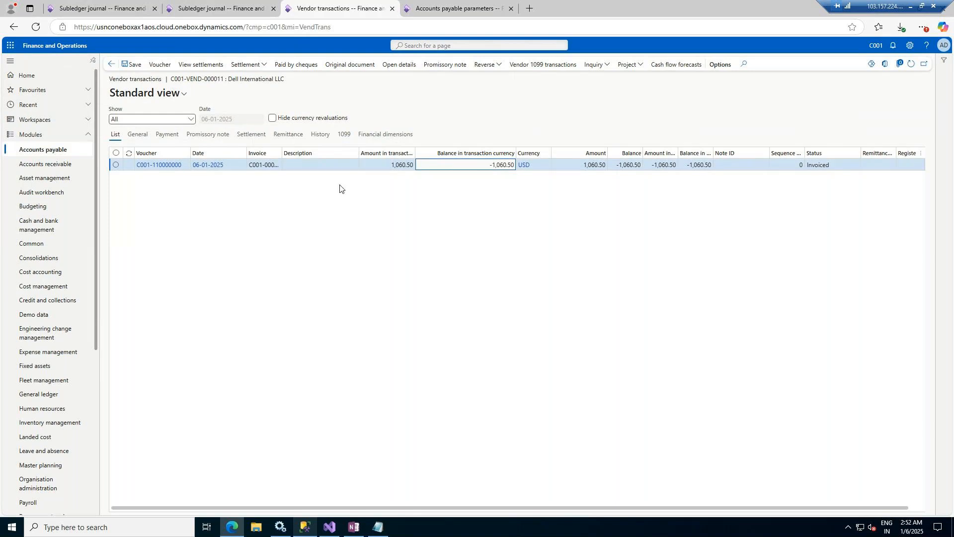
click(111, 65)
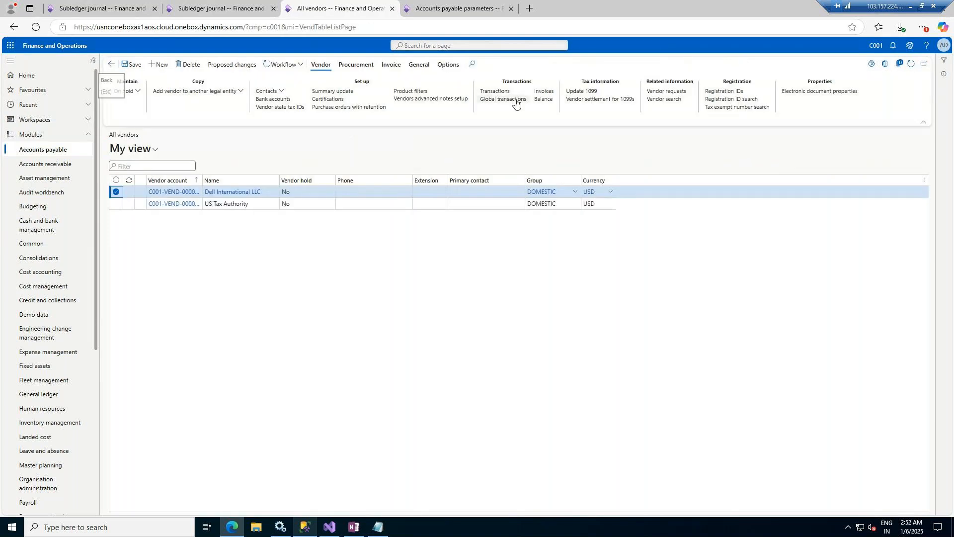
Step: Open Dell International LLC's vendor balance from All vendors, showing -1,060.50 USD
click(545, 99)
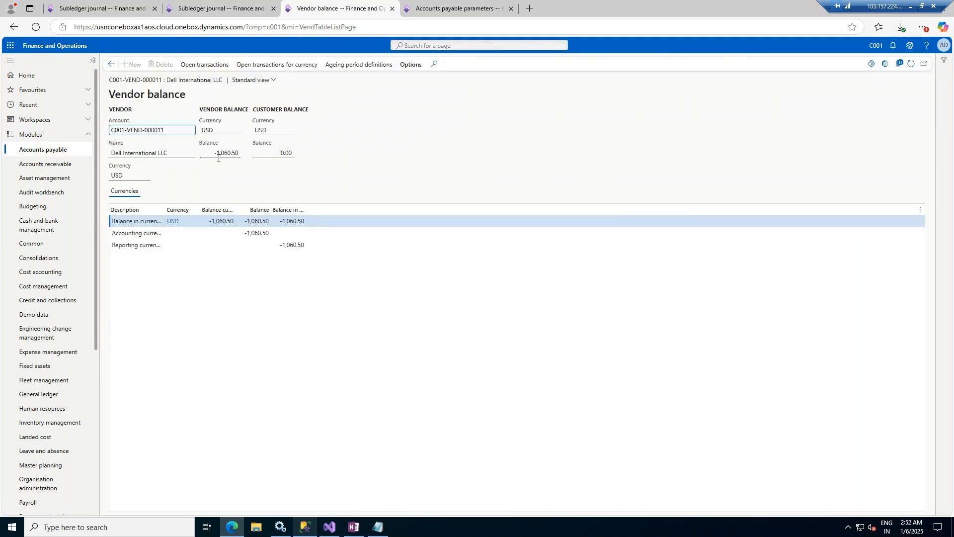
drag(210, 153, 242, 153)
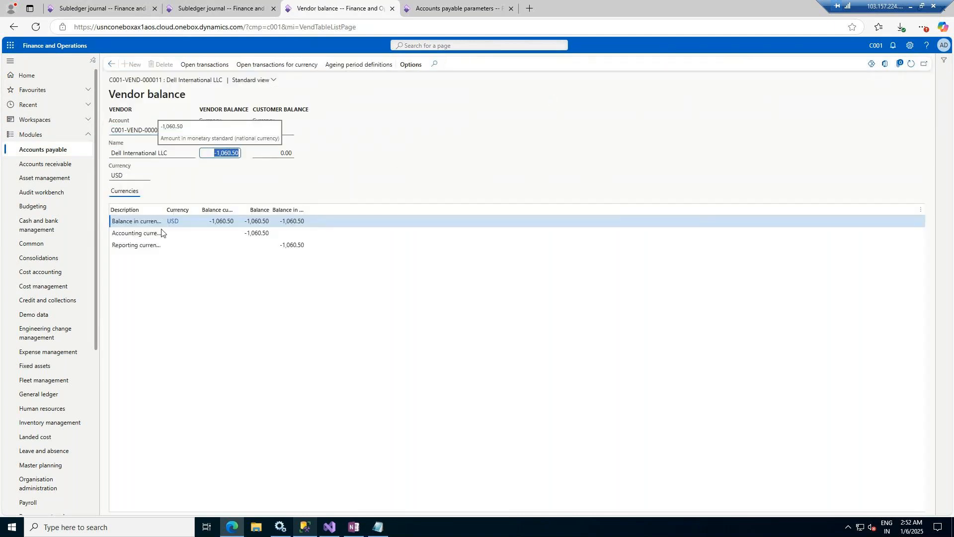
drag(165, 209, 189, 209)
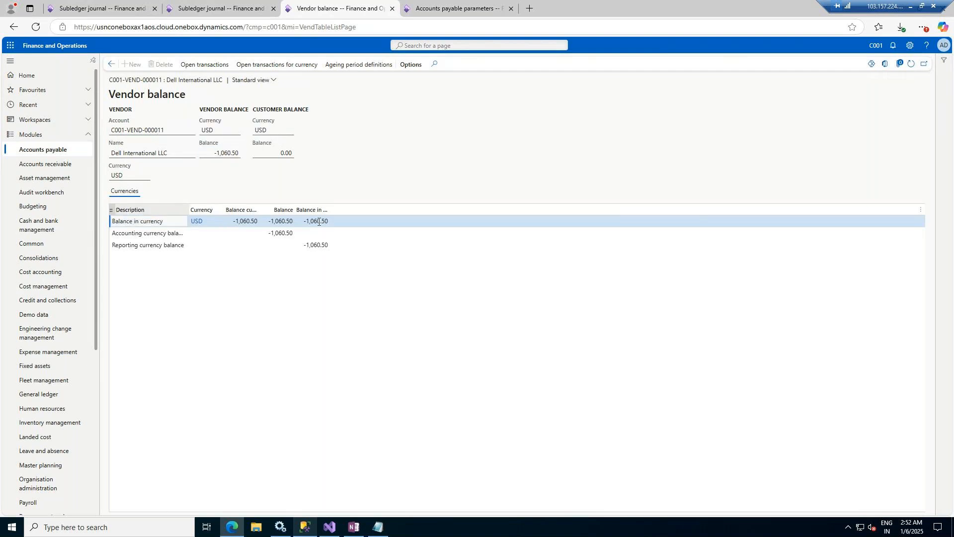
click(113, 65)
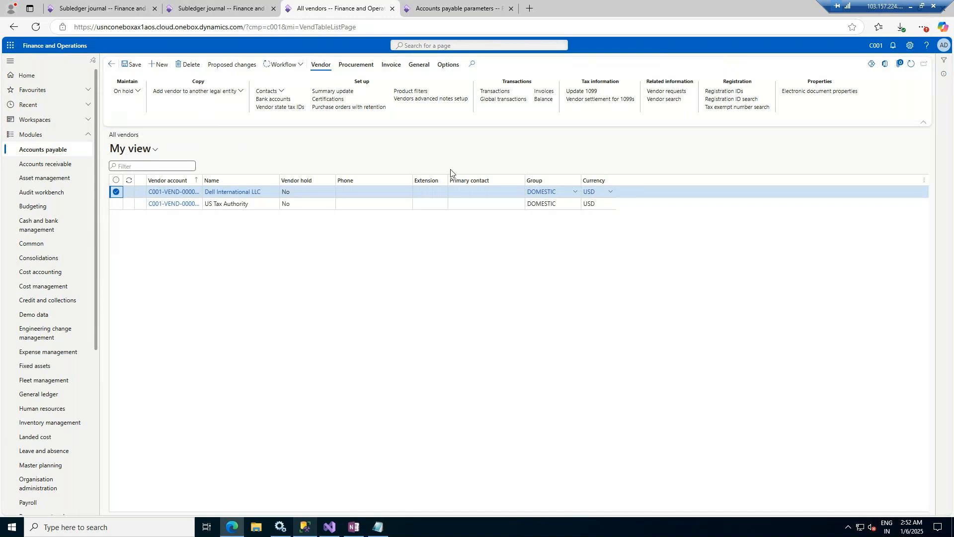
click(543, 99)
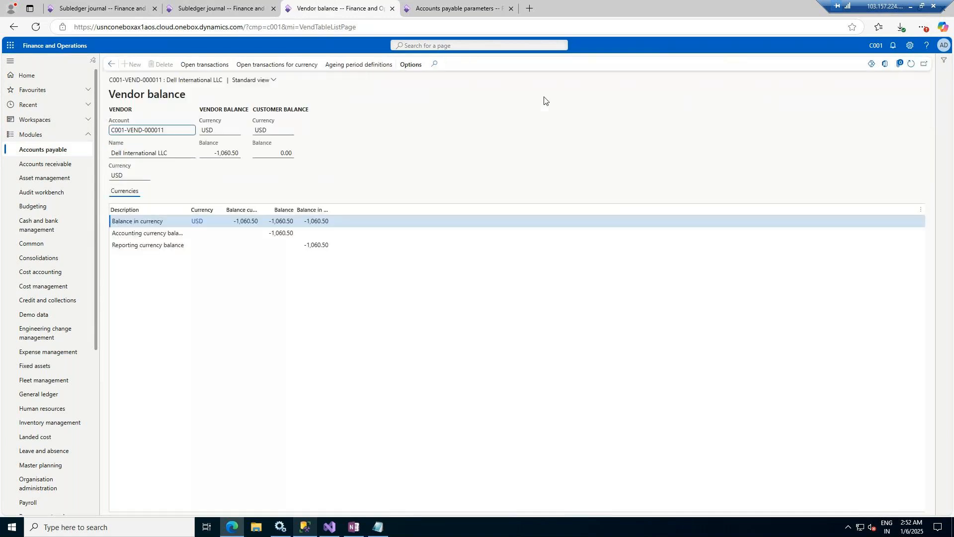
click(112, 64)
Step: Calculate the General ledger trial balance for 01-01-2024 to 31-12-2024, totalling 2,34,200.00 each side
click(39, 395)
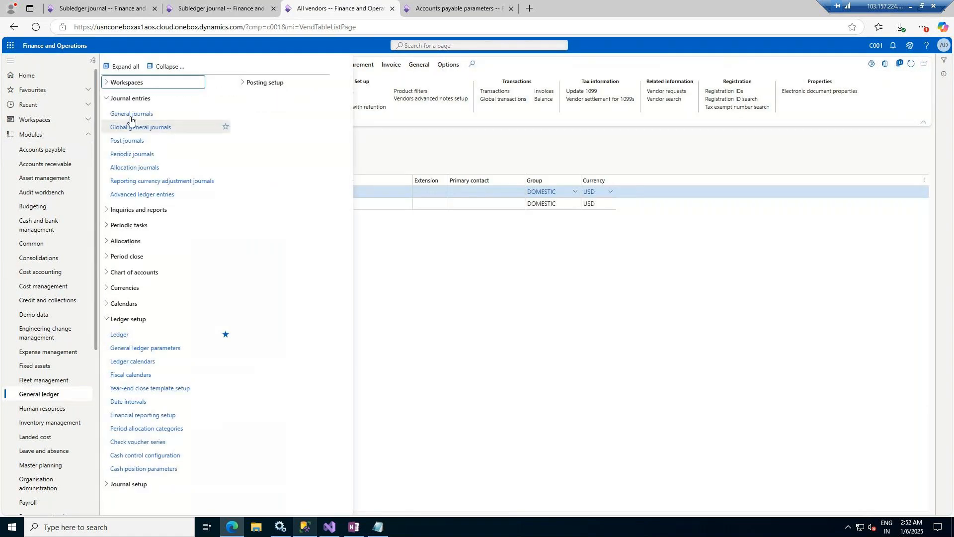
click(130, 210)
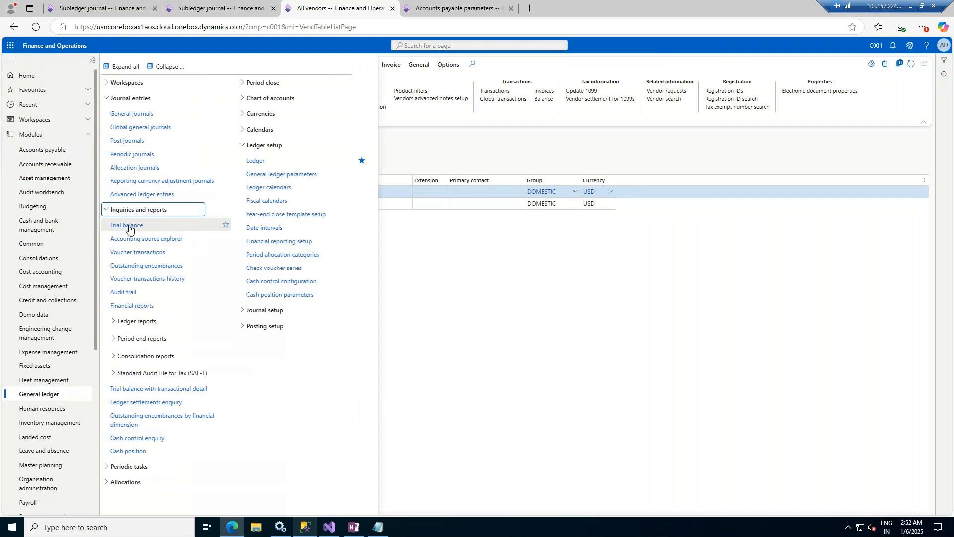
click(129, 223)
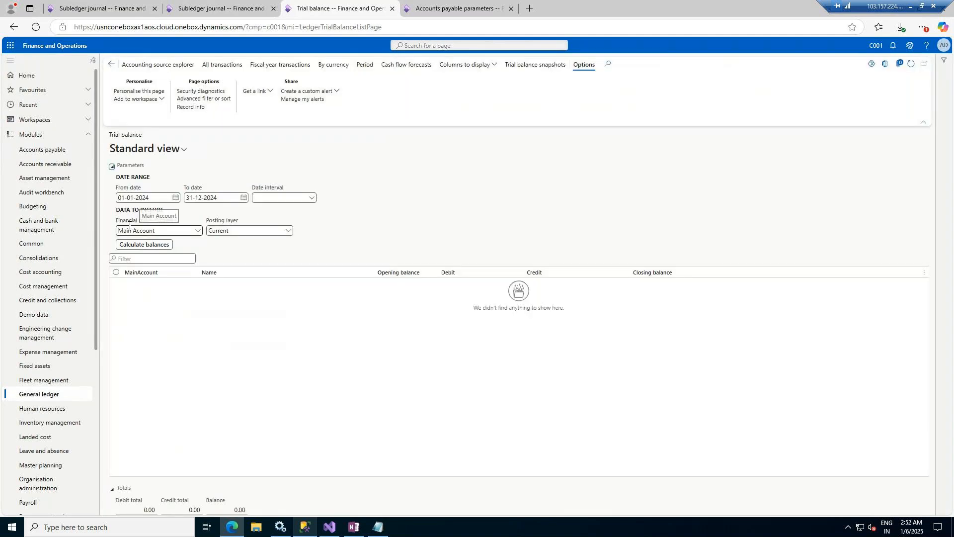
click(128, 246)
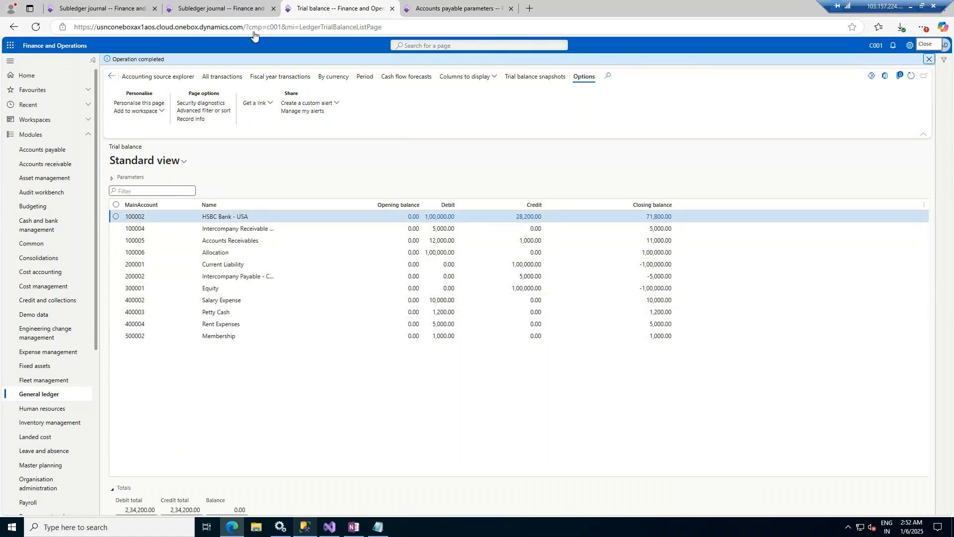
click(242, 4)
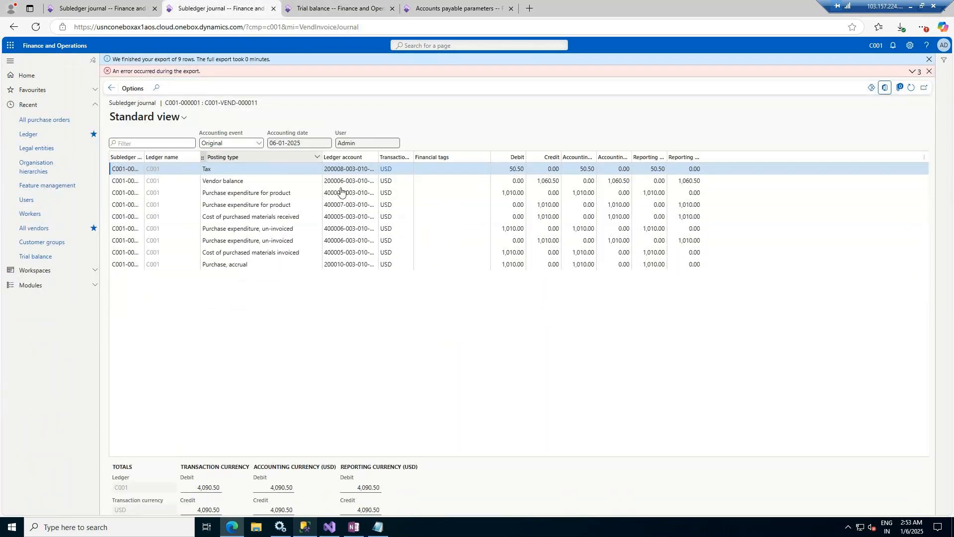
click(336, 4)
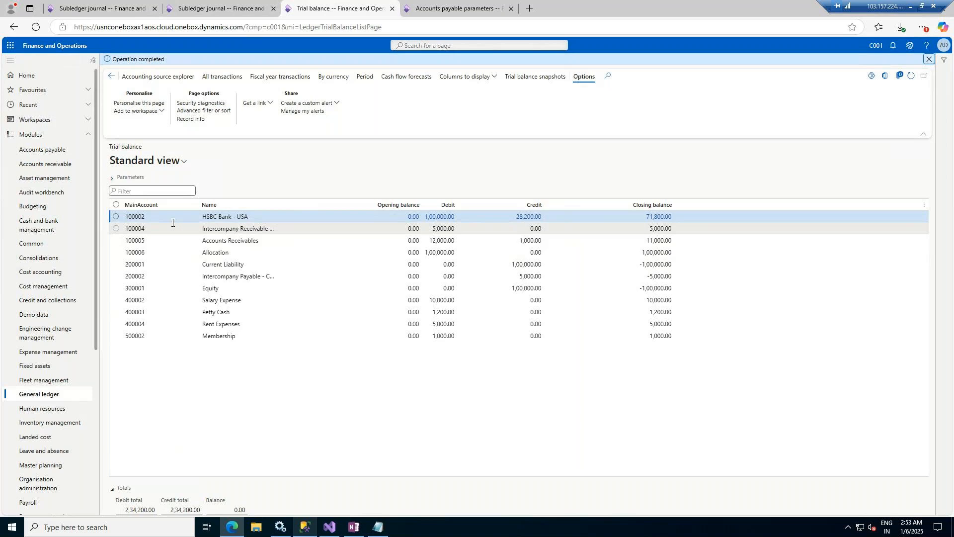
click(112, 179)
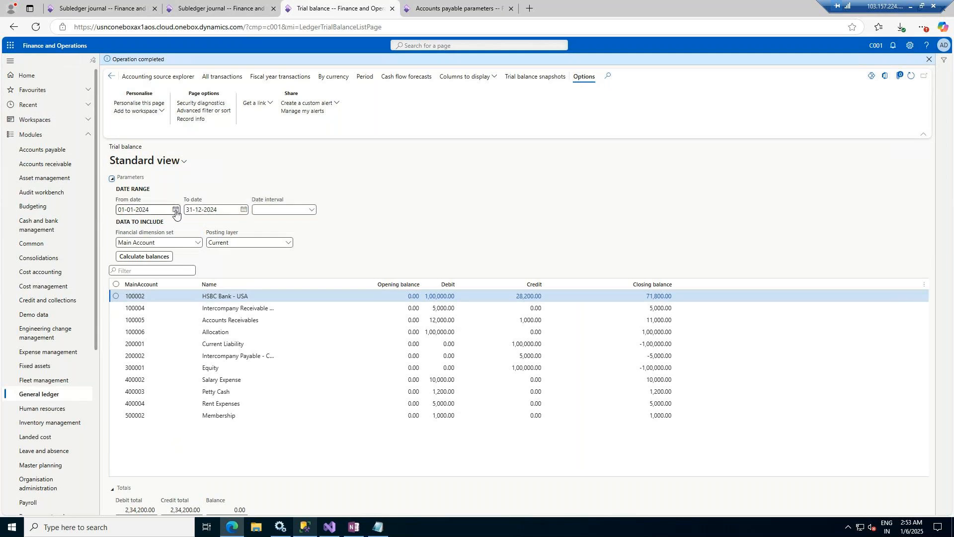
Step: Set the trial balance To date to 06-01-2025 and recalculate
click(228, 209)
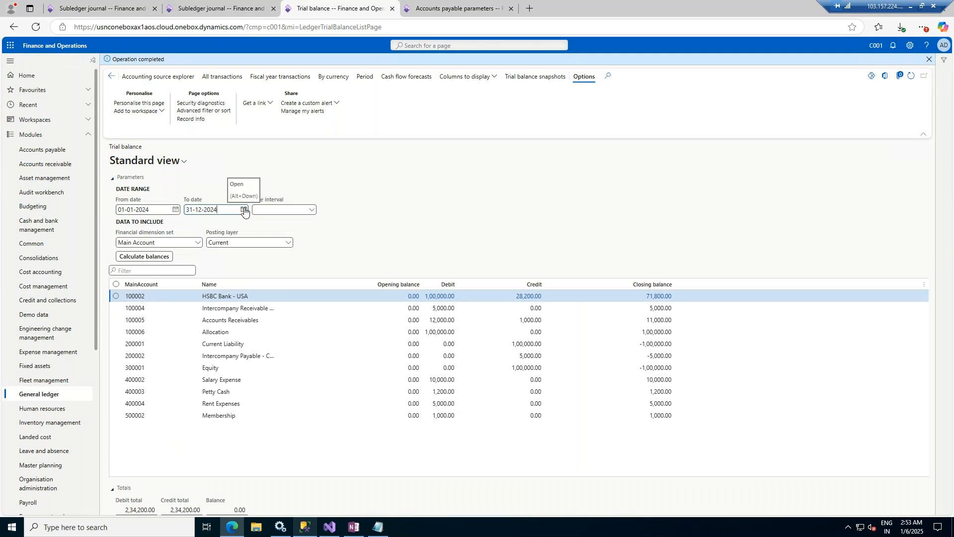
click(244, 210)
click(268, 226)
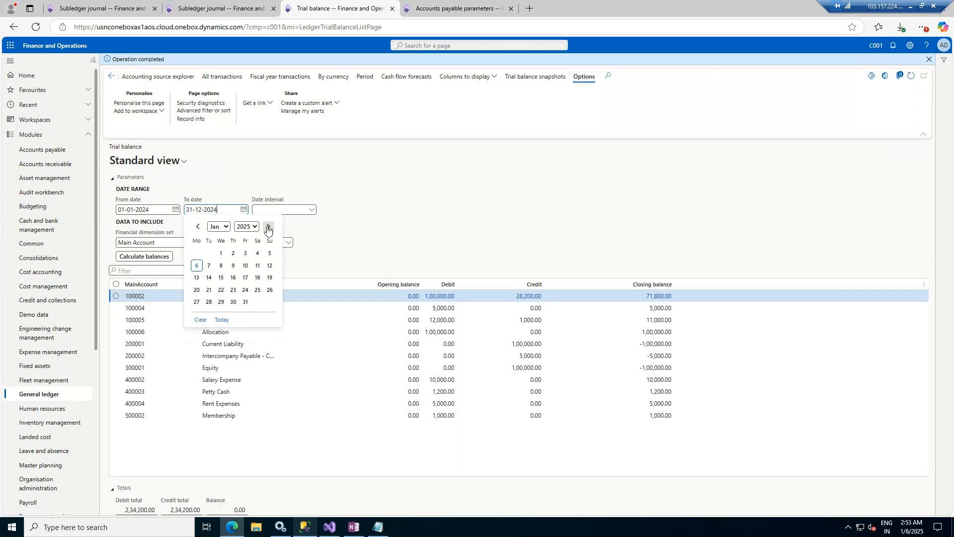
click(197, 265)
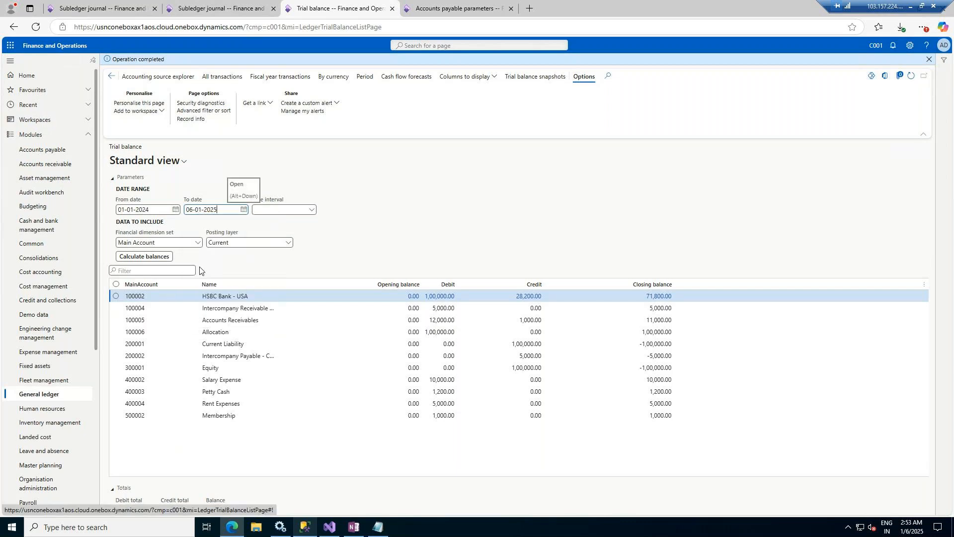
click(148, 257)
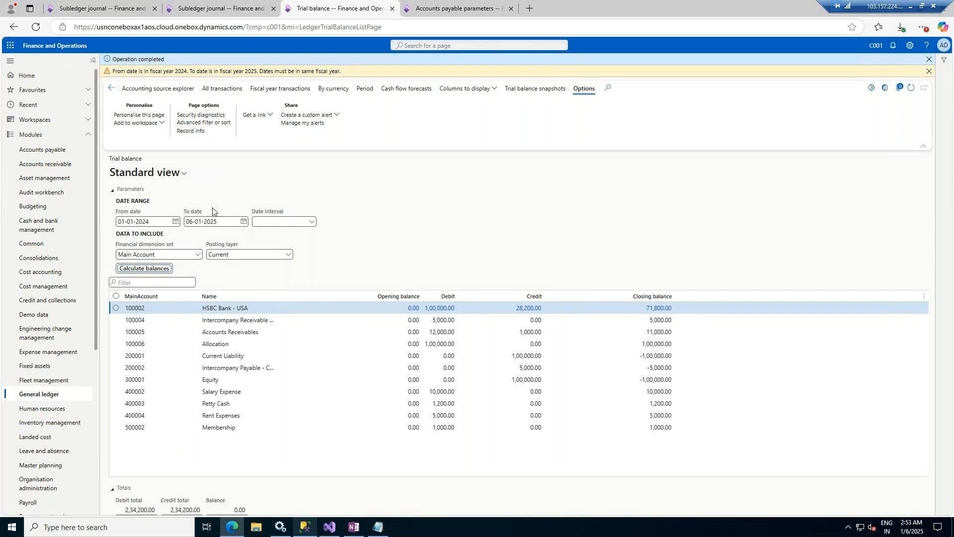
Step: Set the From date to 01-01-2025 and recalculate balances for the 2025 range
click(175, 222)
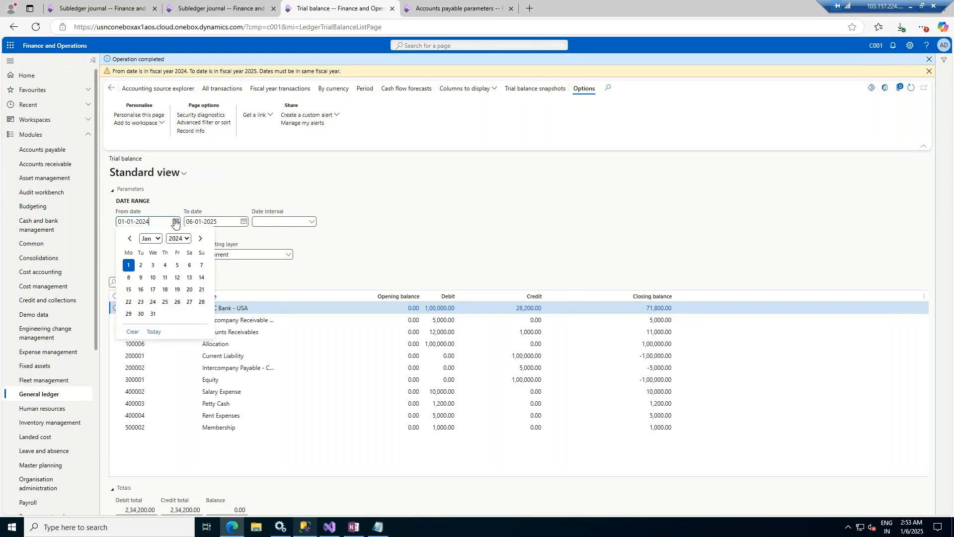
click(127, 265)
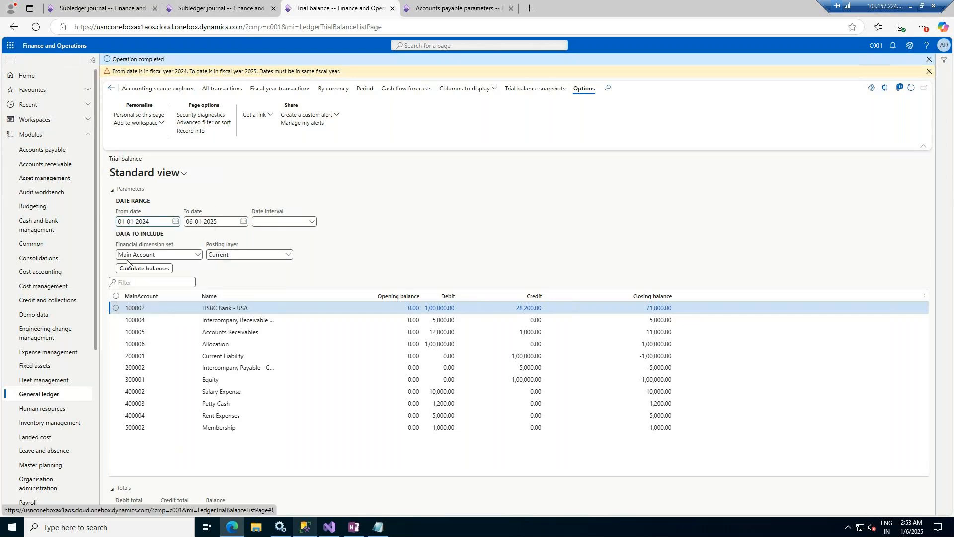
click(175, 223)
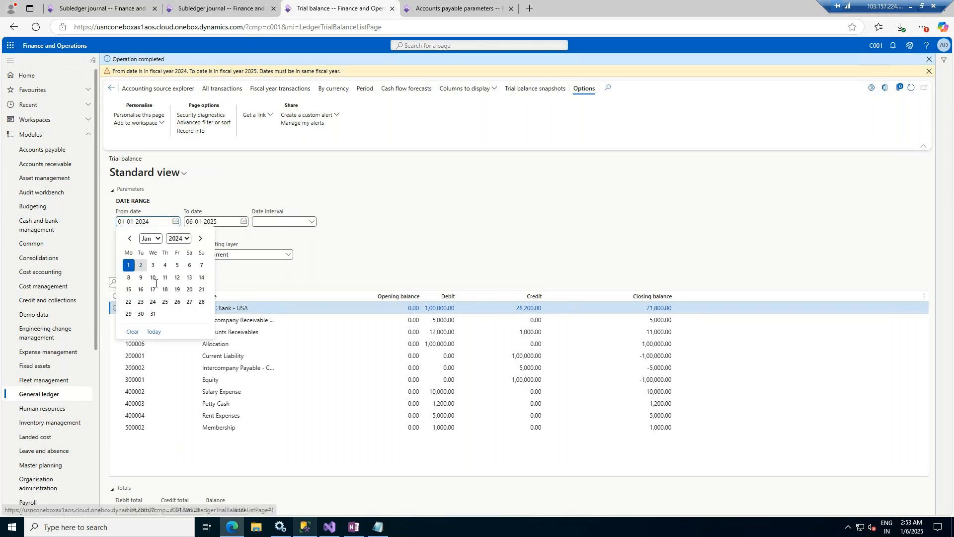
click(199, 239)
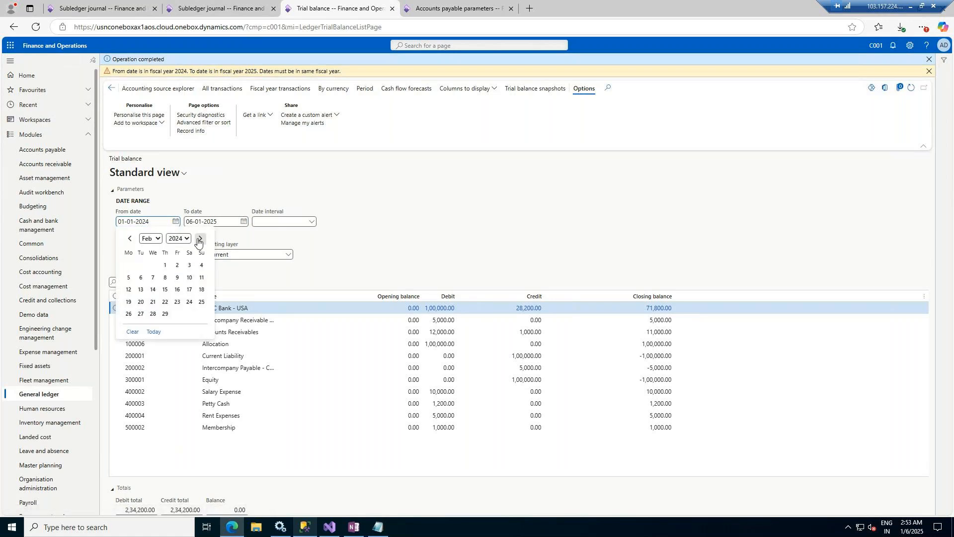
click(199, 239)
click(199, 239)
click(199, 239)
click(200, 239)
click(200, 239)
click(199, 239)
click(199, 239)
click(199, 239)
click(199, 239)
click(199, 239)
click(199, 239)
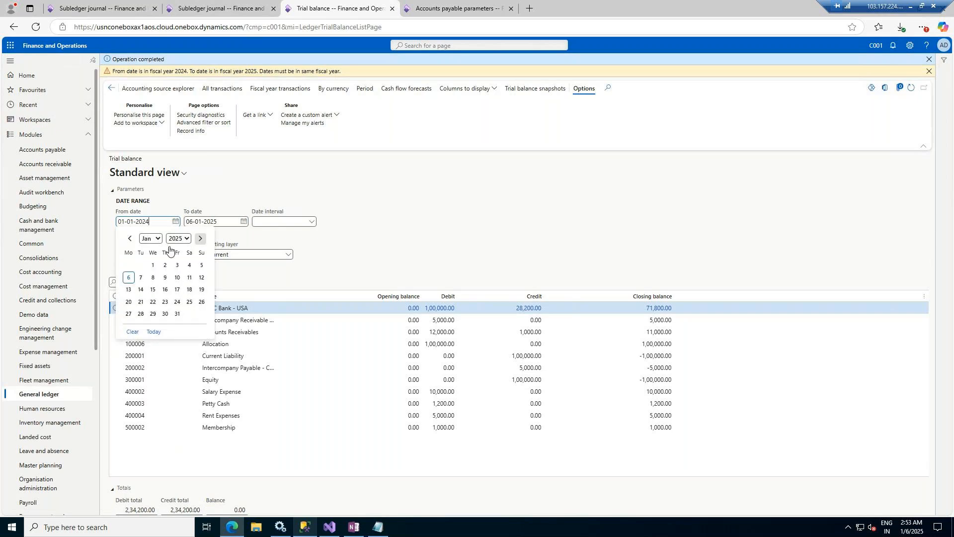
click(152, 266)
click(137, 271)
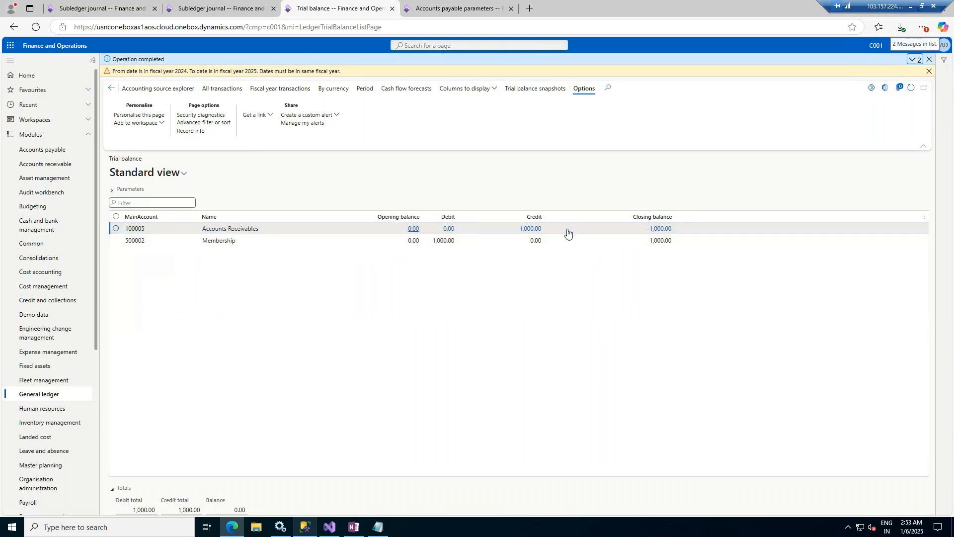
Step: Check the Accounts Receivables row against the invoice subledger journal, then return to the trial balance
click(607, 231)
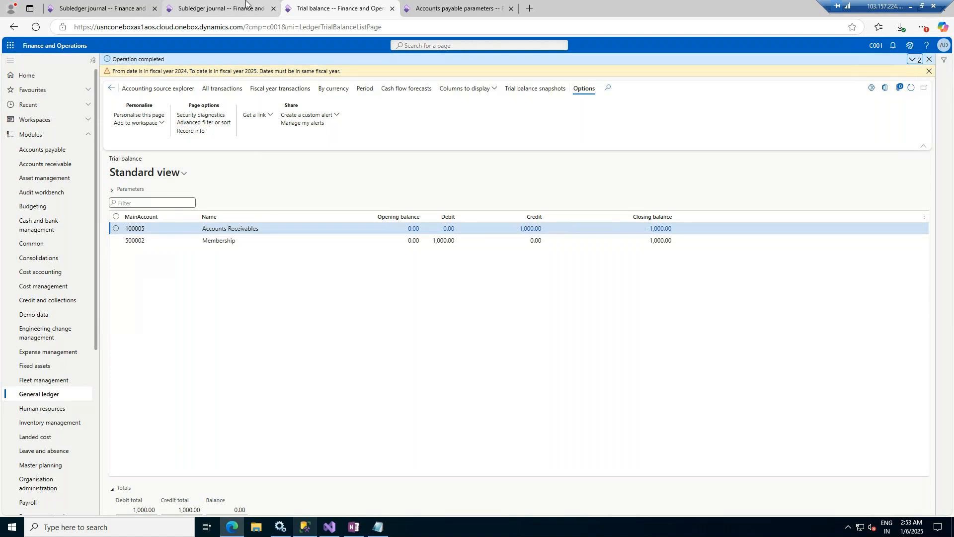
click(246, 2)
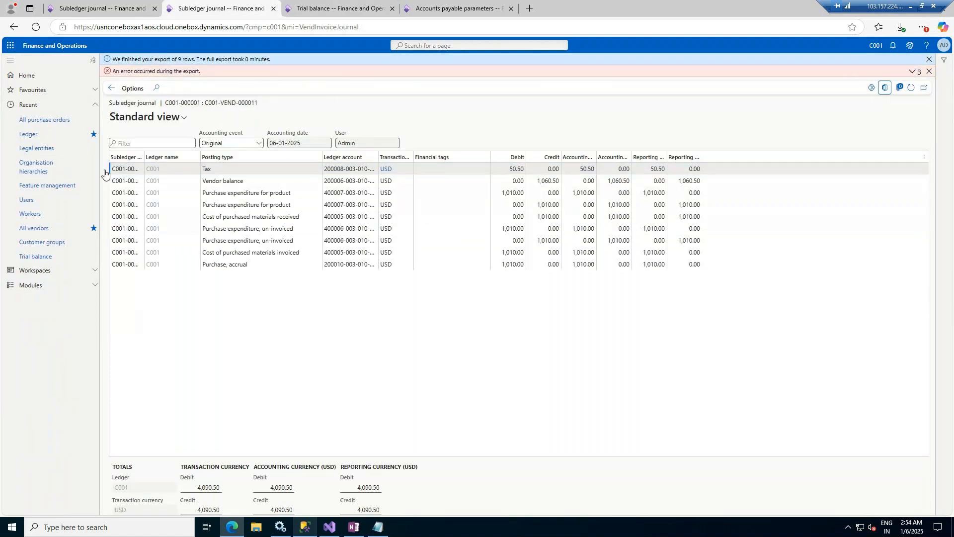
click(112, 89)
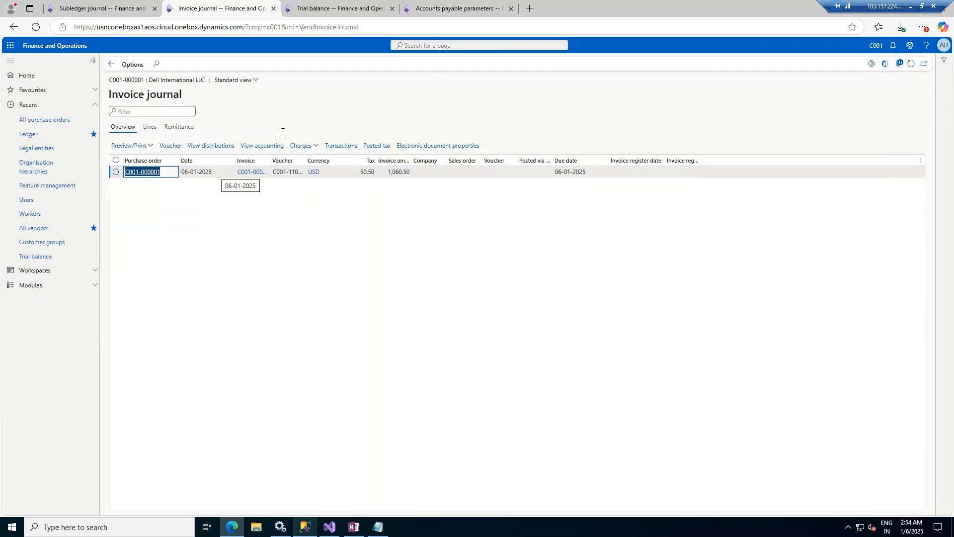
click(333, 4)
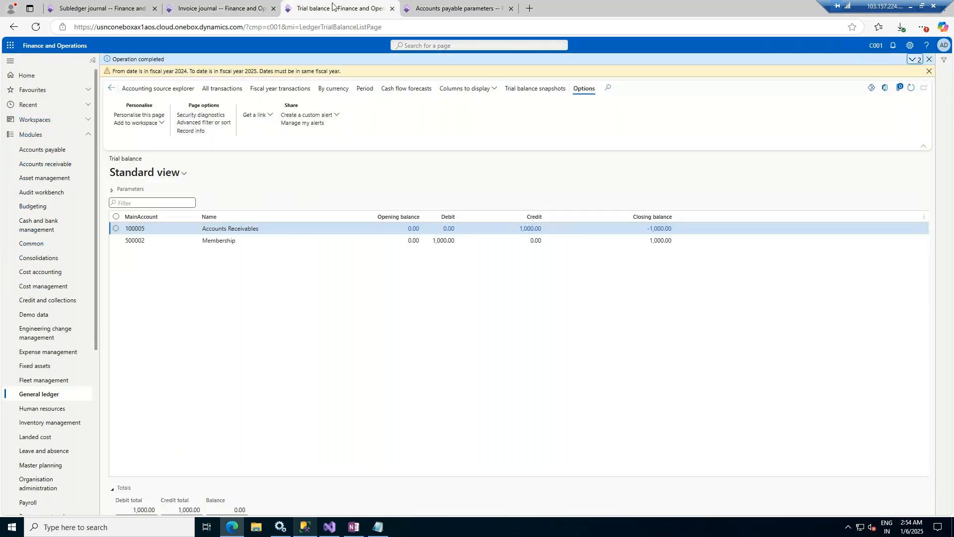
click(113, 190)
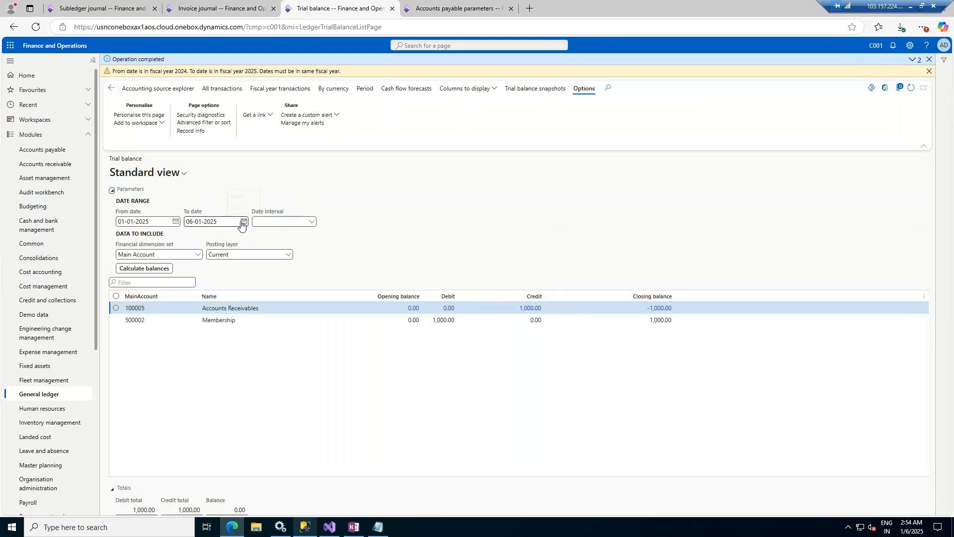
Step: Recalculate the 01-01-2025 to 06-01-2025 trial balance: Accounts Receivables -1,000.00, Membership 1,000.00
click(153, 268)
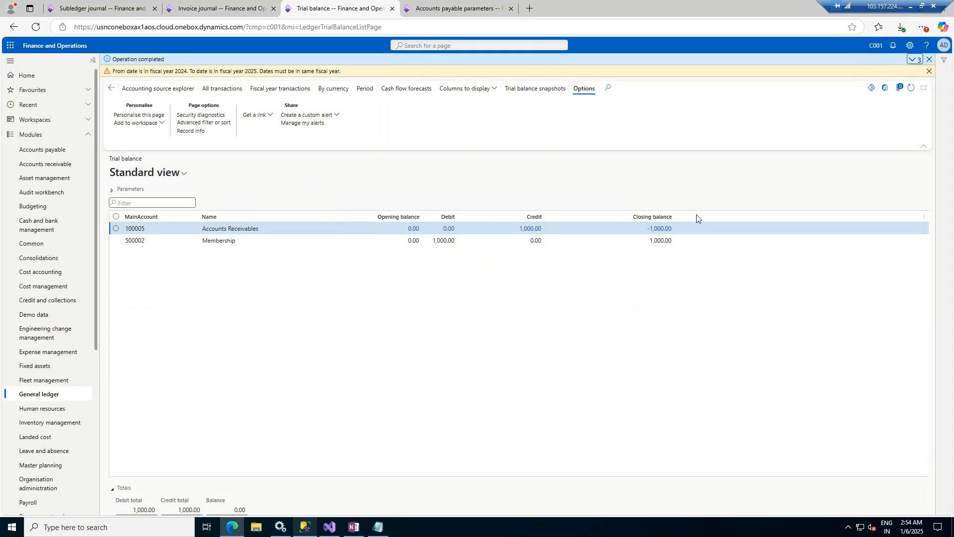
click(929, 59)
click(930, 59)
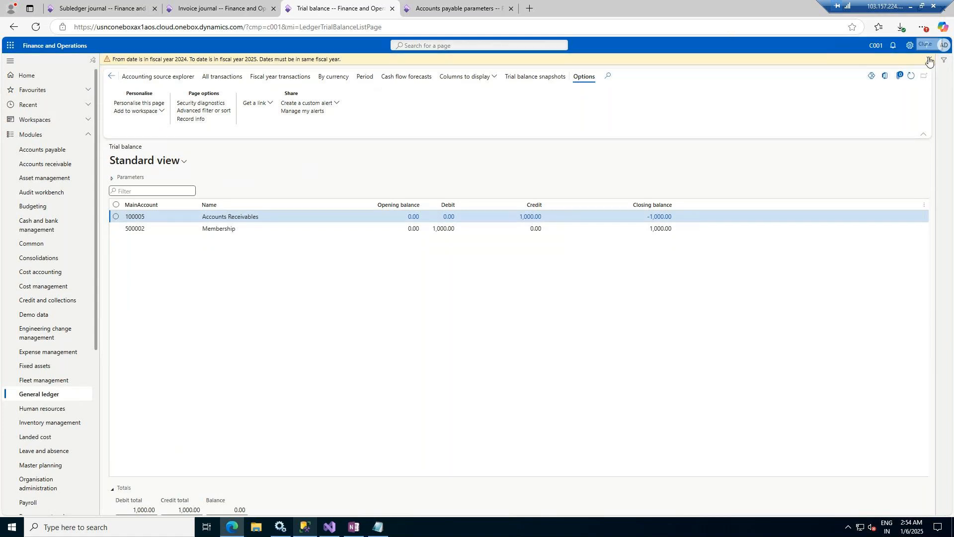
click(112, 166)
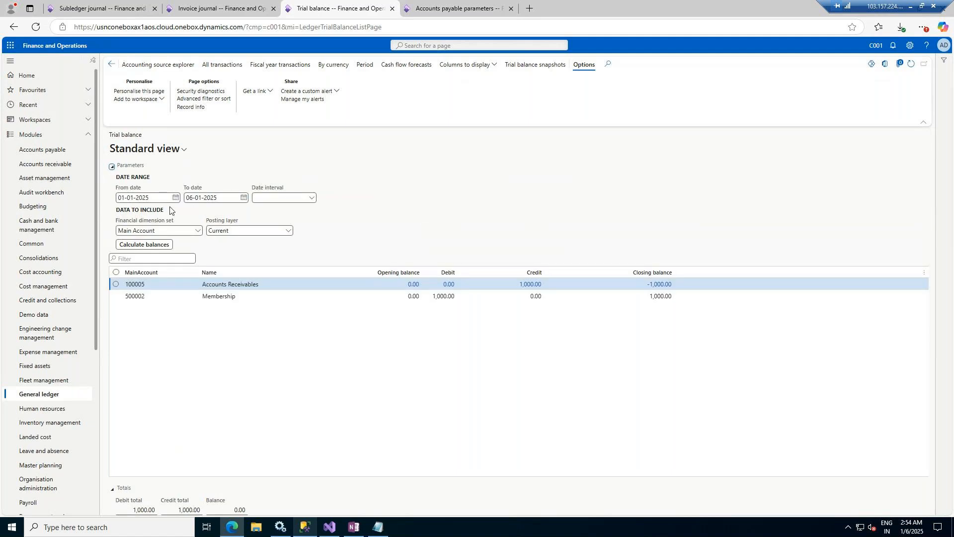
click(243, 198)
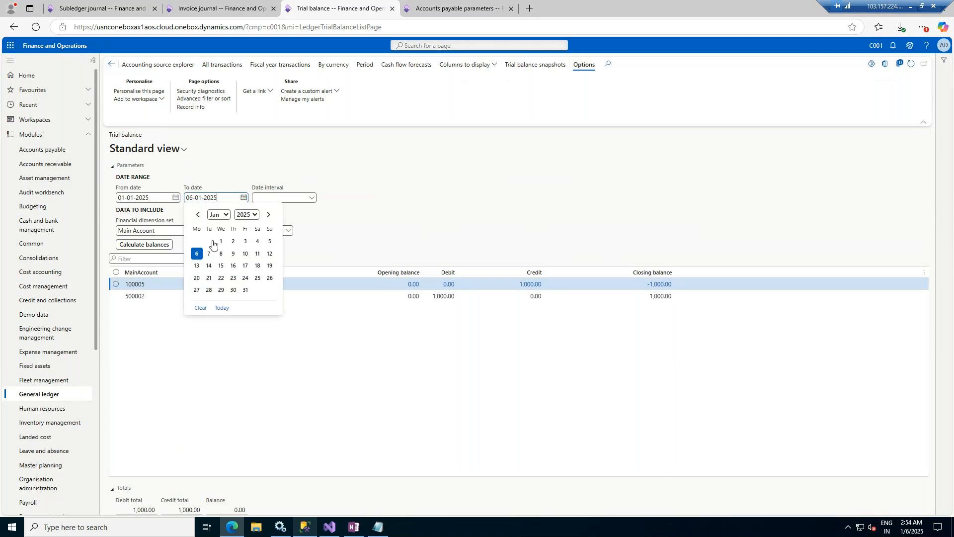
click(196, 253)
click(149, 246)
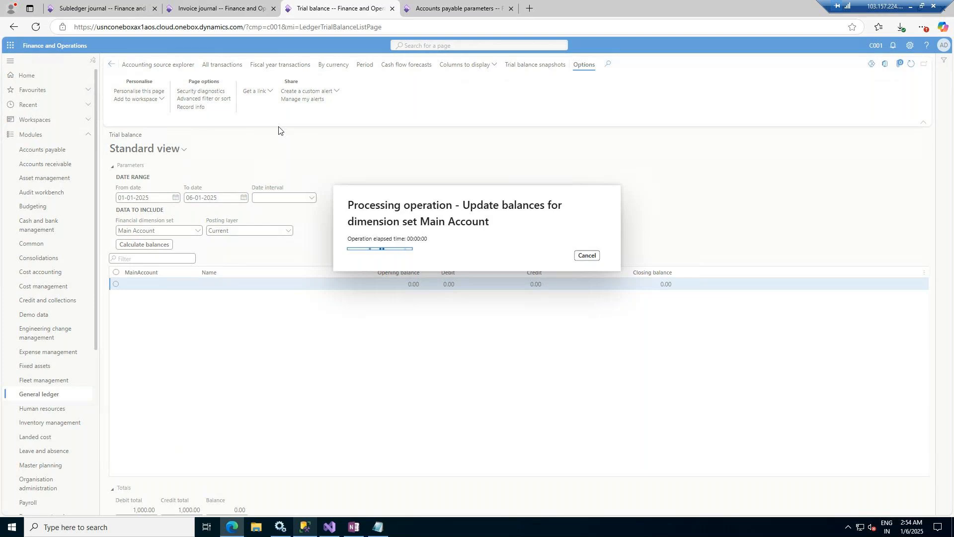
click(53, 394)
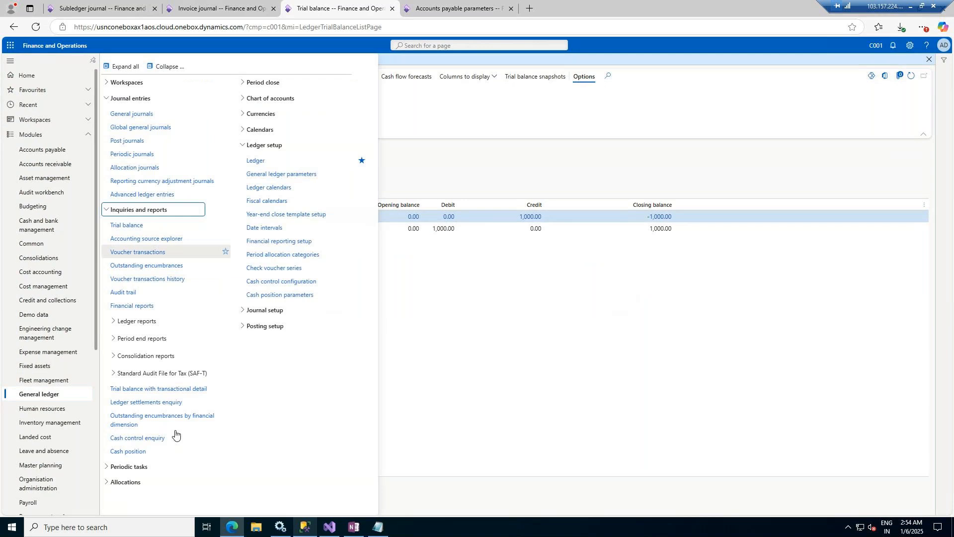
Step: Open Main accounts and view transactions for 200006 Accounts Payables, which lists none
click(262, 99)
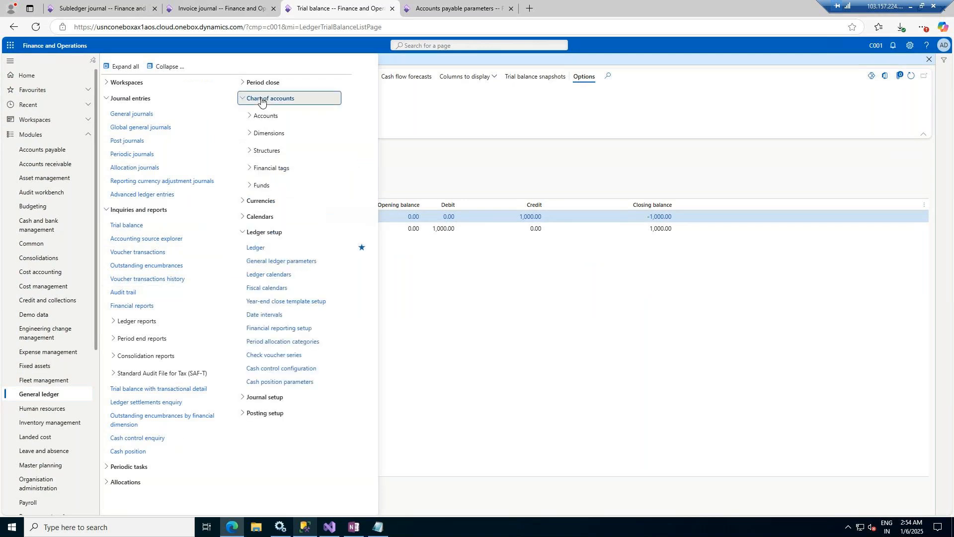
click(264, 115)
click(265, 132)
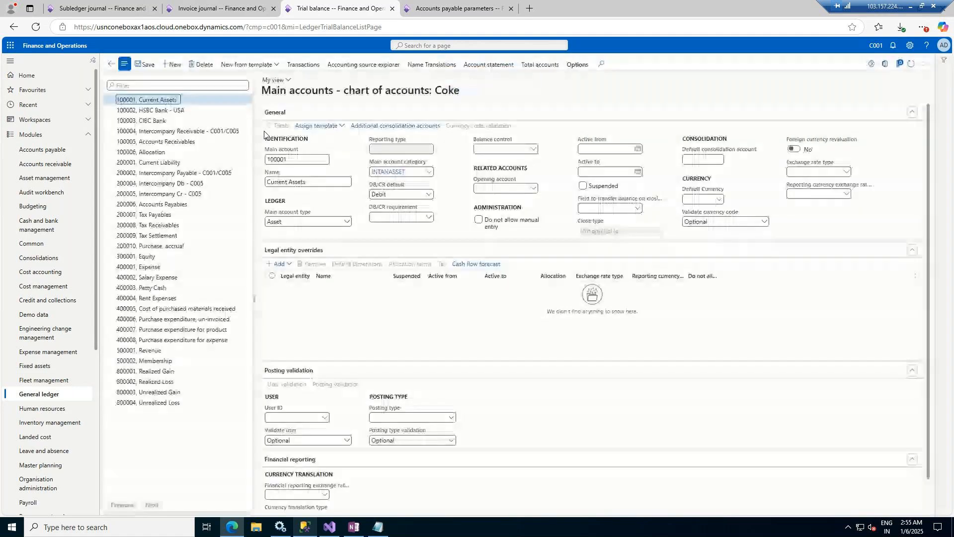
click(168, 204)
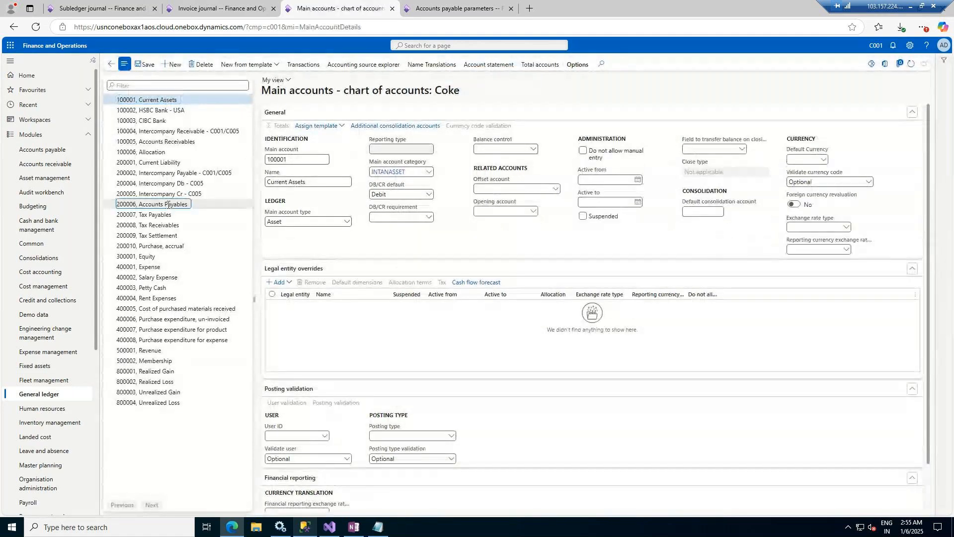
click(304, 66)
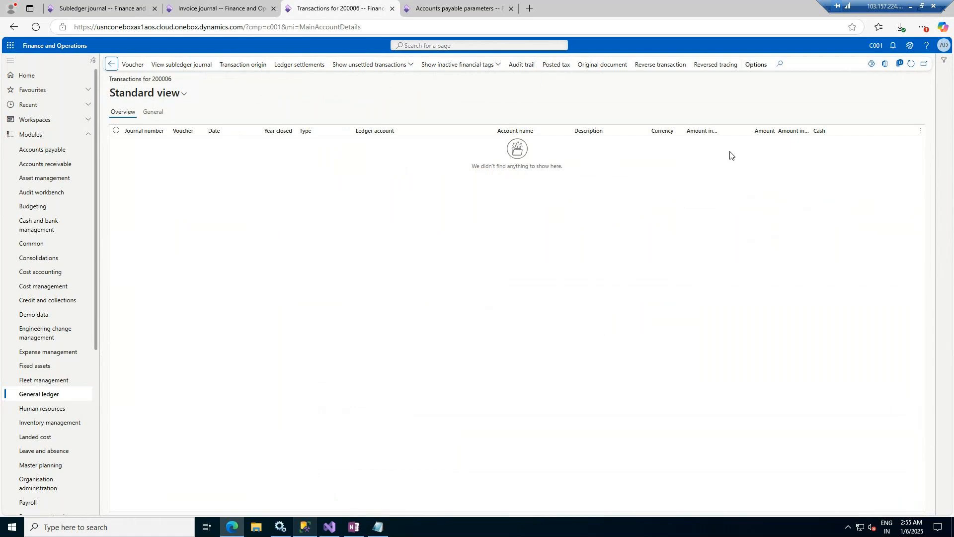
key(Escape)
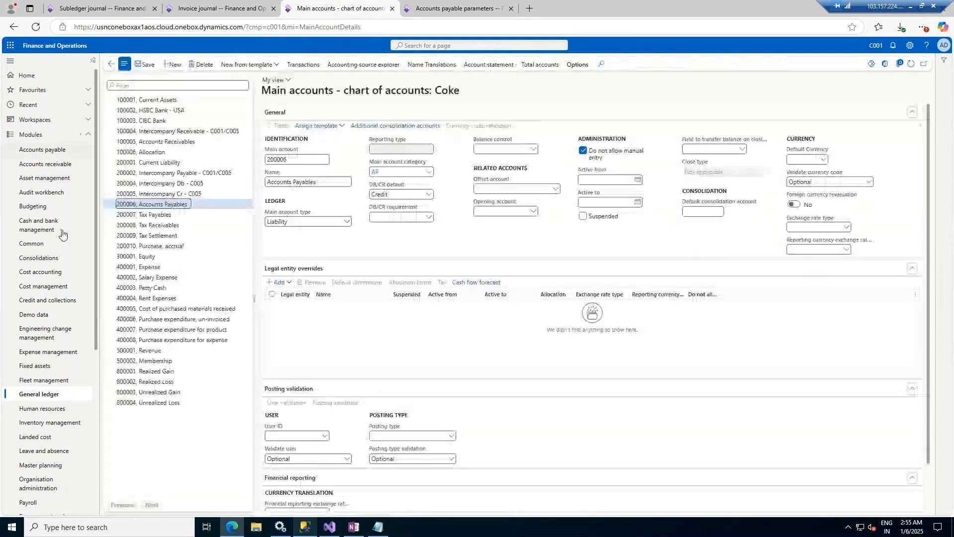
click(58, 399)
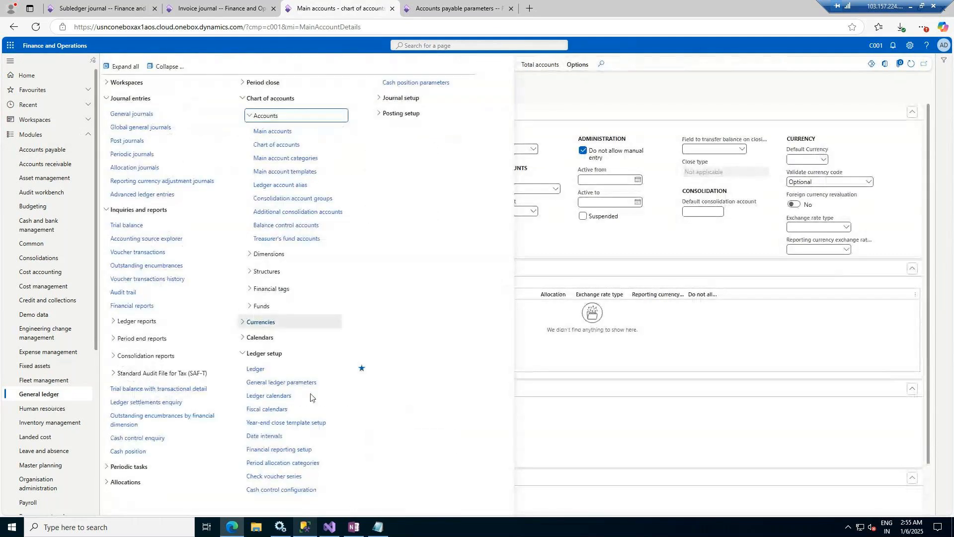
Step: In General ledger parameters' batch transfer rules, try saving Transfer mode Synchronous and dismiss the deprecation warning
click(298, 383)
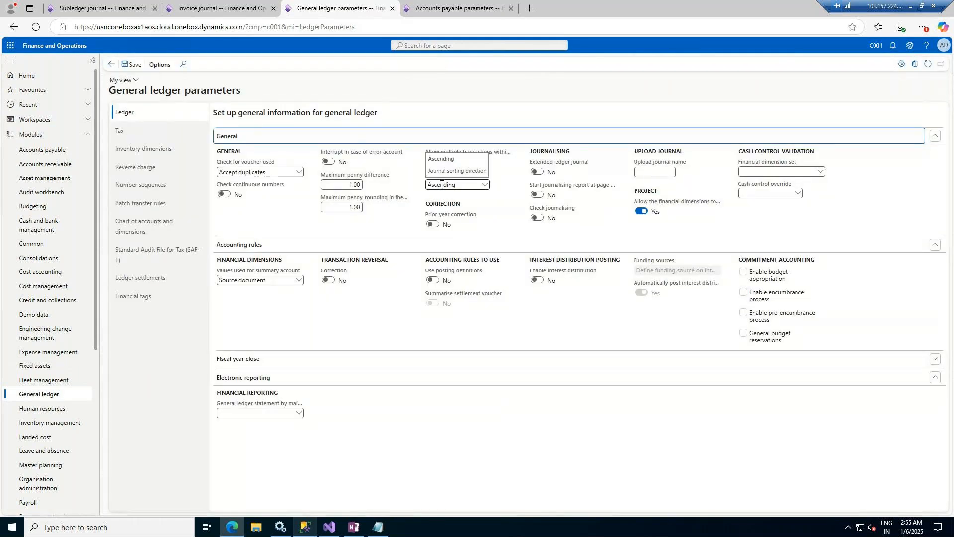
click(144, 204)
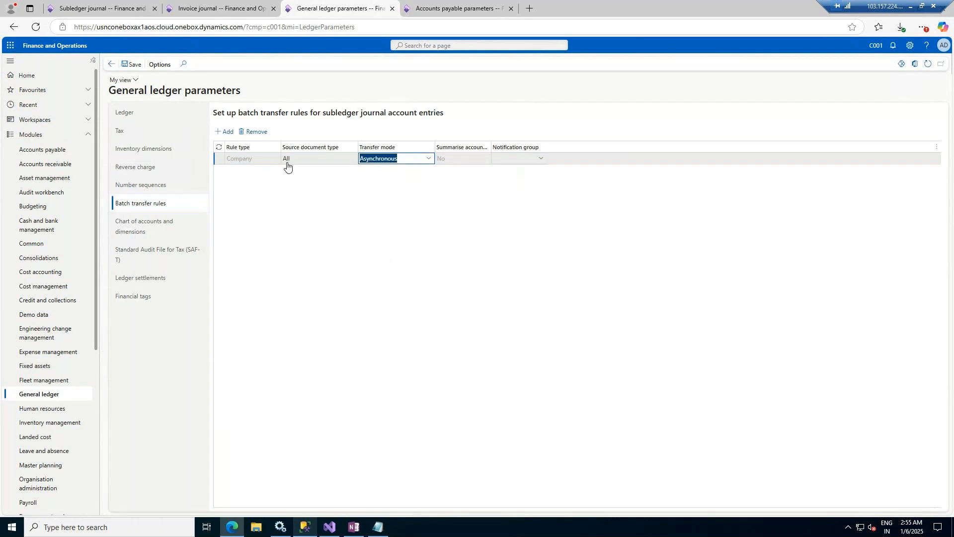
click(431, 159)
click(431, 159)
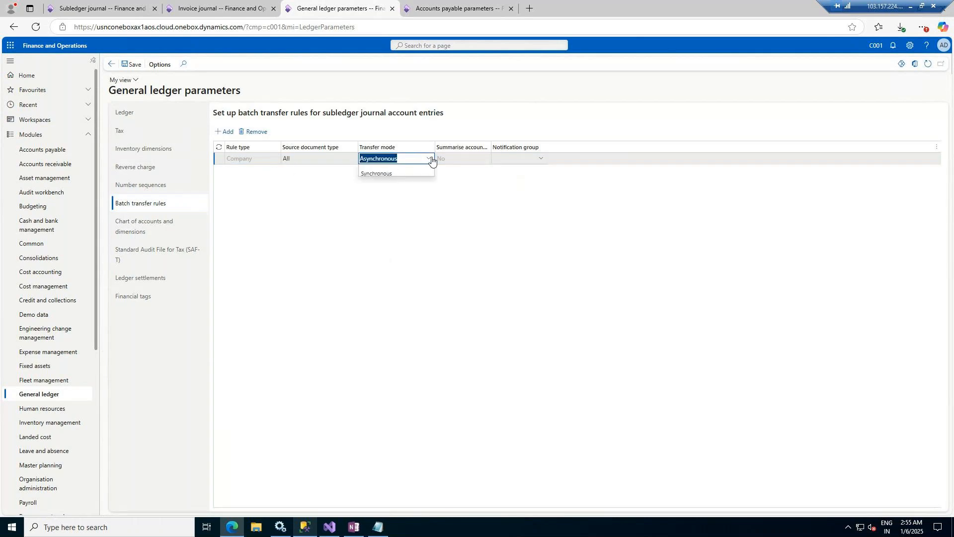
click(382, 175)
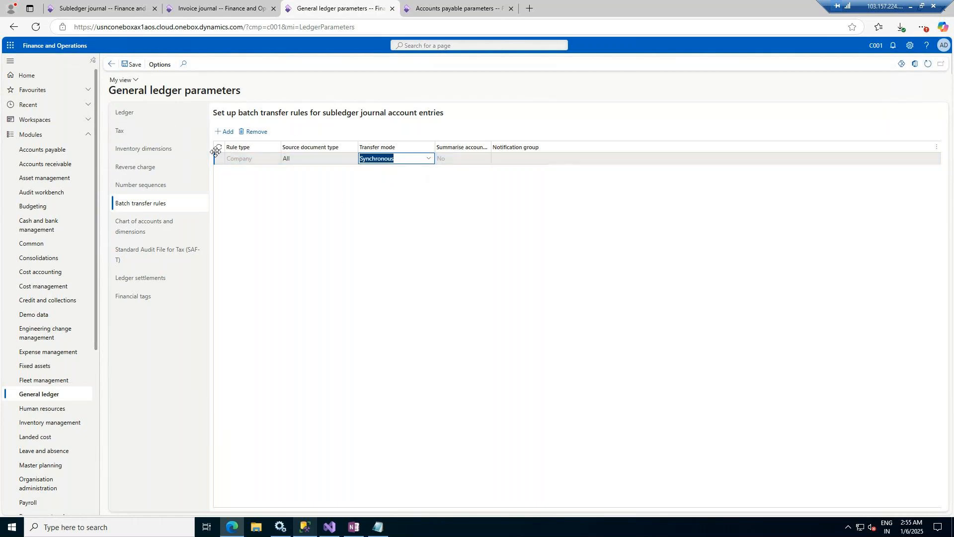
click(132, 64)
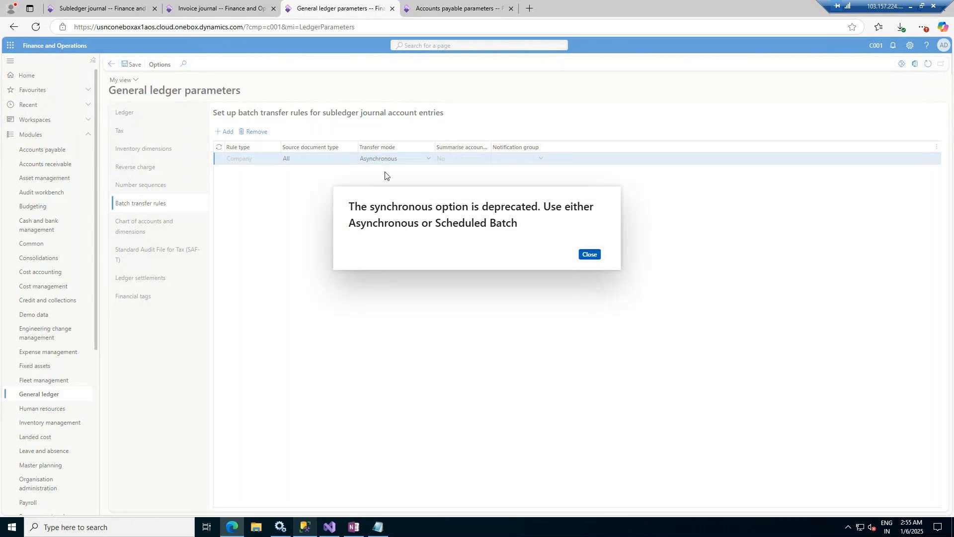
click(598, 255)
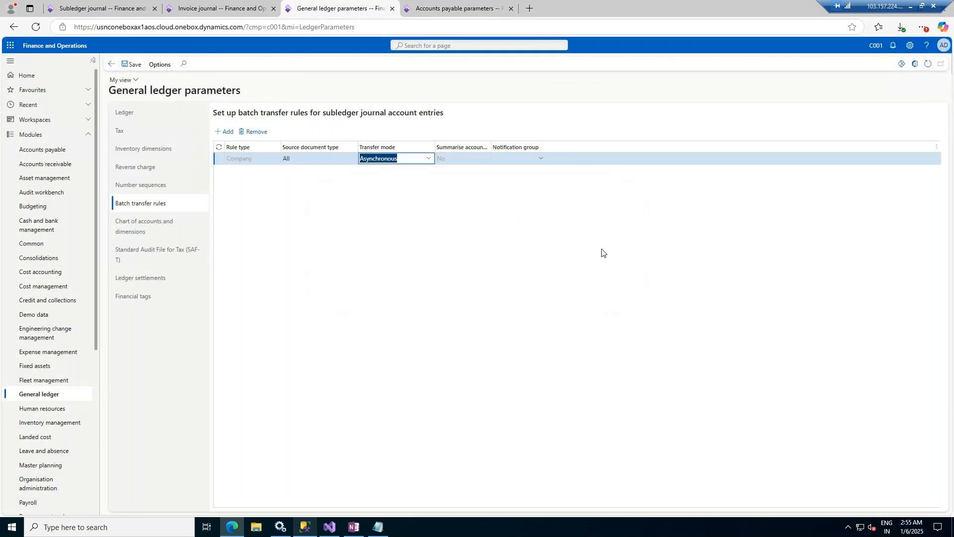
Step: Set the All source documents rule's transfer mode back to Asynchronous
click(427, 159)
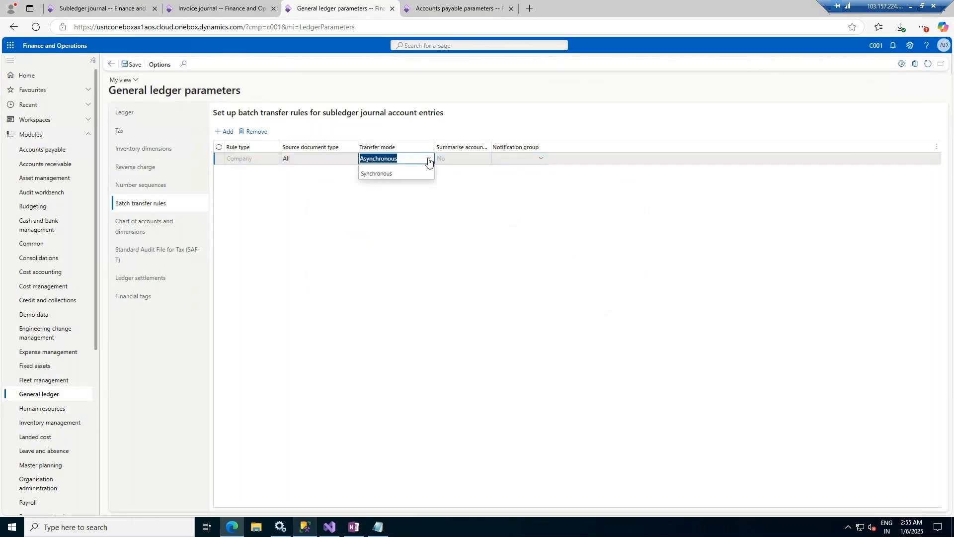
click(399, 175)
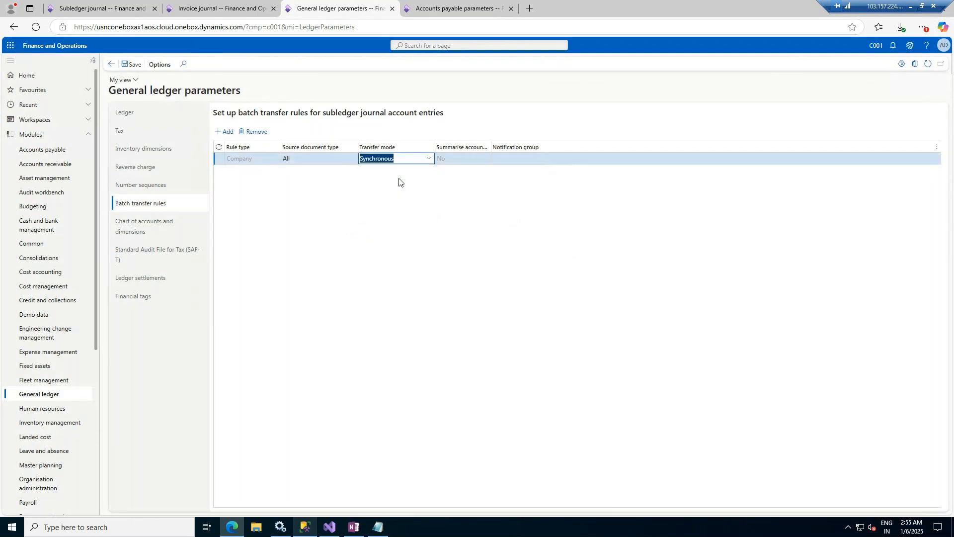
click(427, 159)
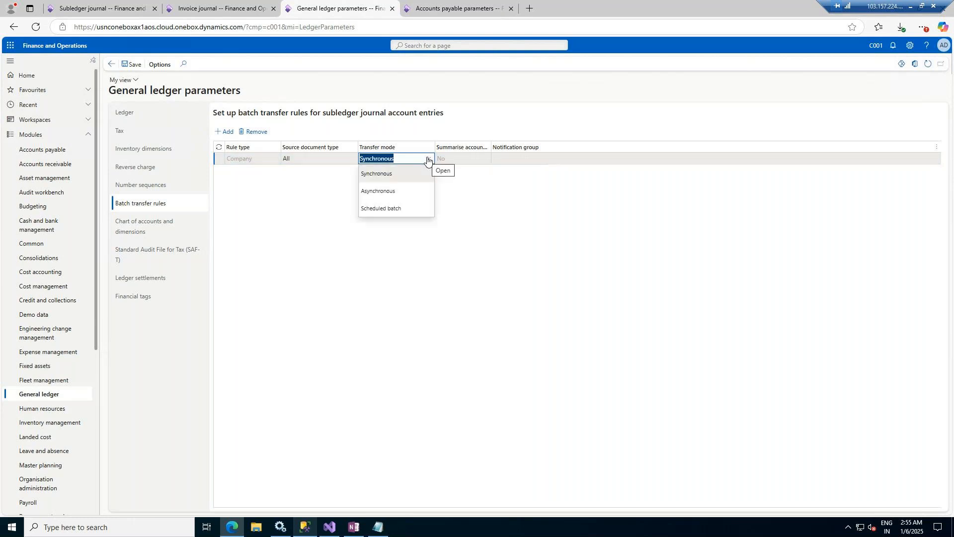
click(380, 191)
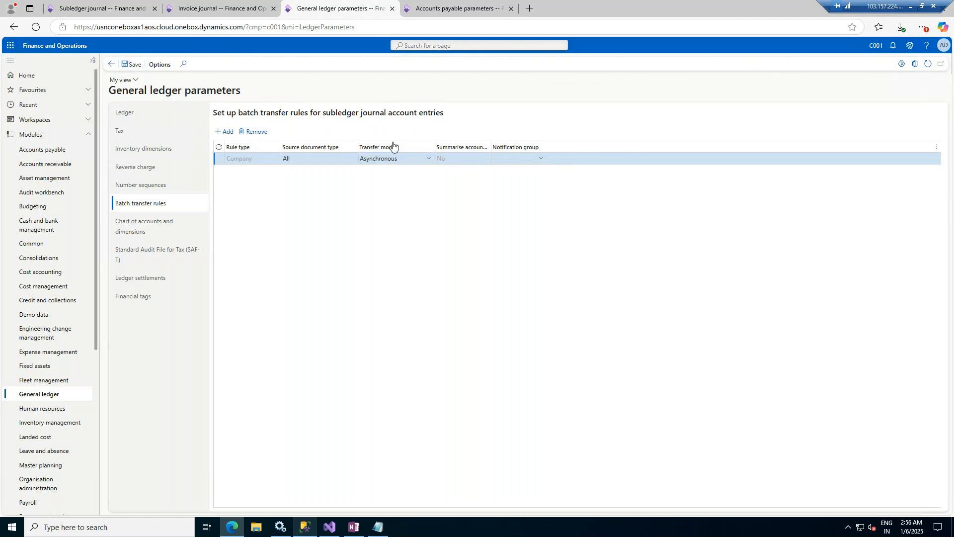
drag(447, 115, 214, 113)
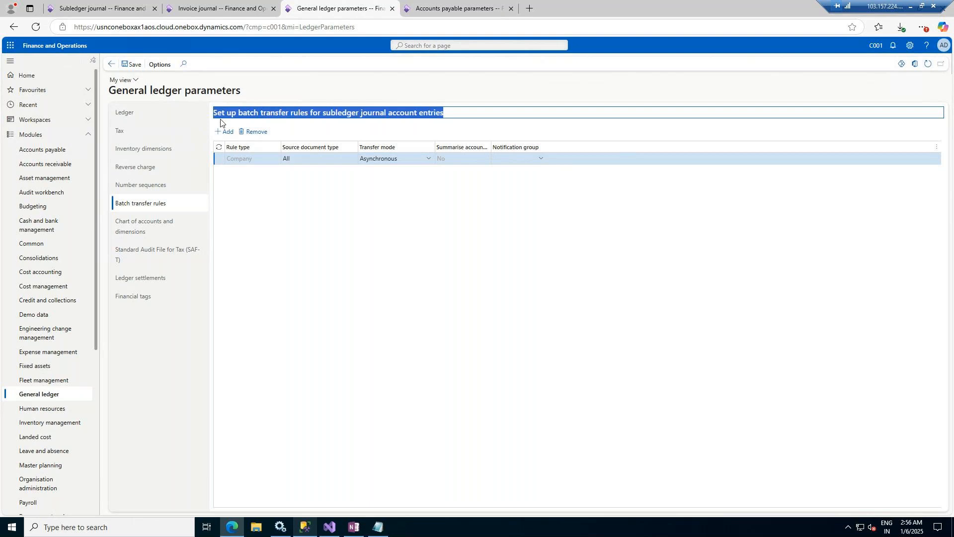
Step: Move between the invoice journal, general ledger parameters and accounts payable parameters pages
click(180, 3)
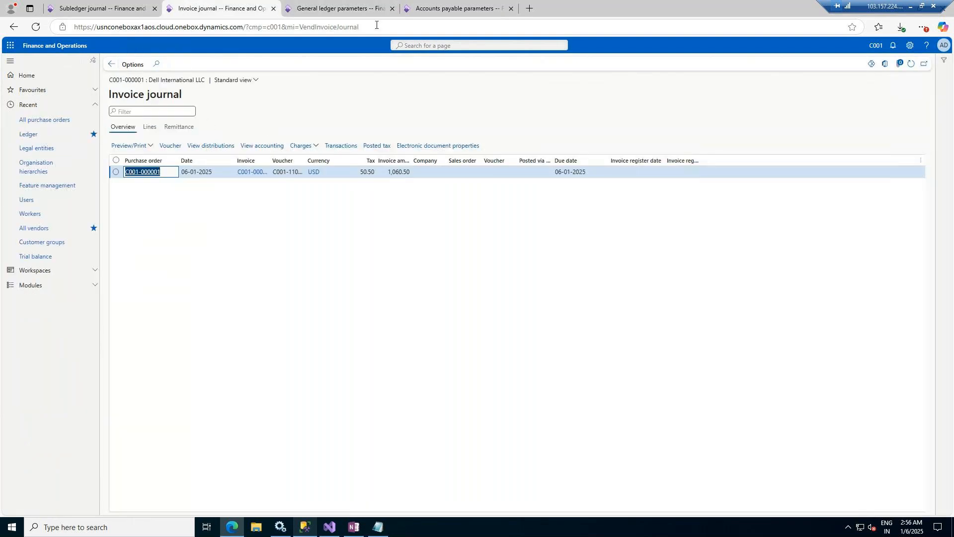
click(348, 8)
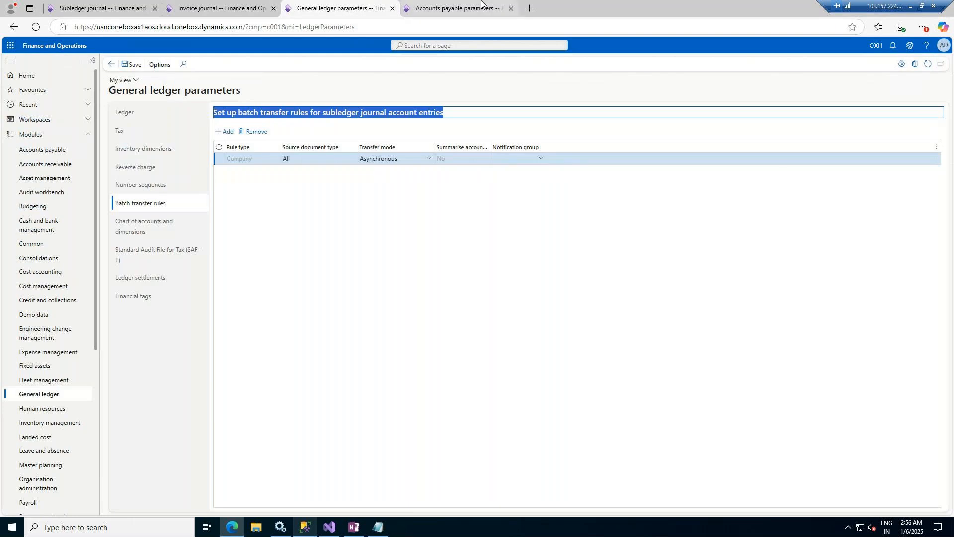
click(454, 8)
click(343, 8)
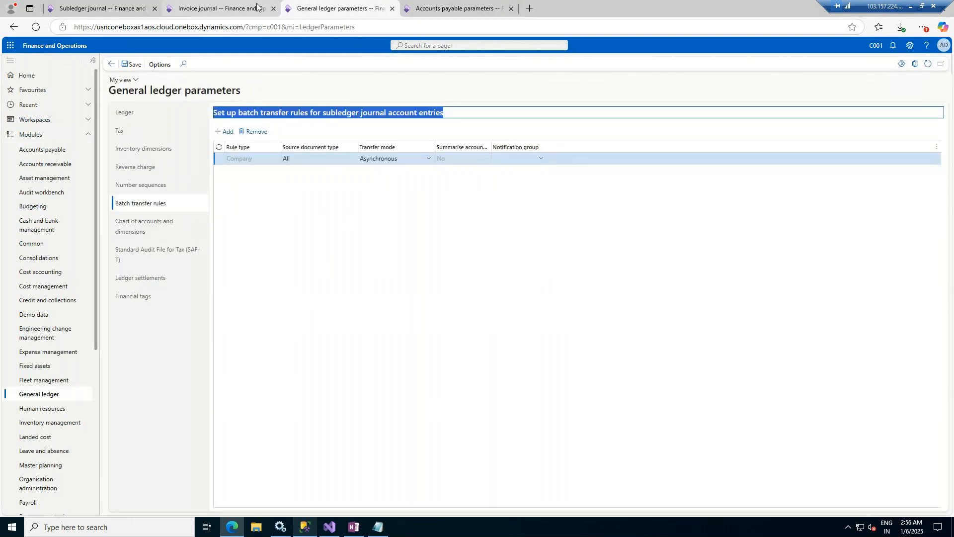
click(455, 4)
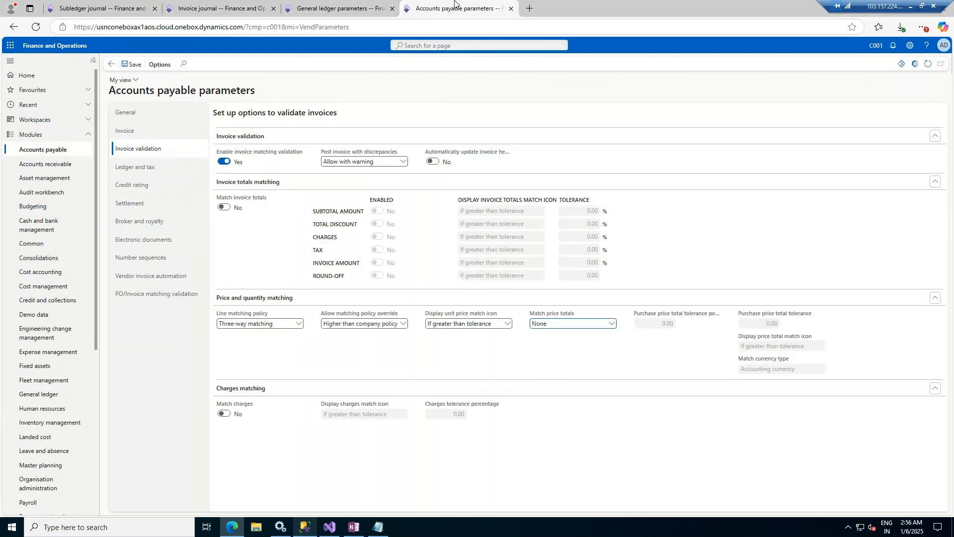
Step: Create vendor payment journal C001-GL-000010 and find that the Name lookup lists no journal names
click(60, 156)
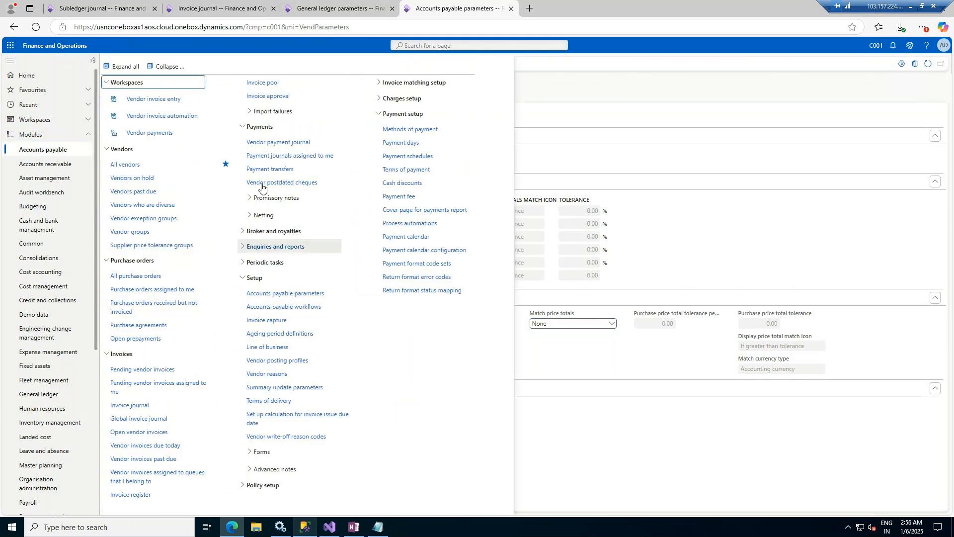
click(267, 144)
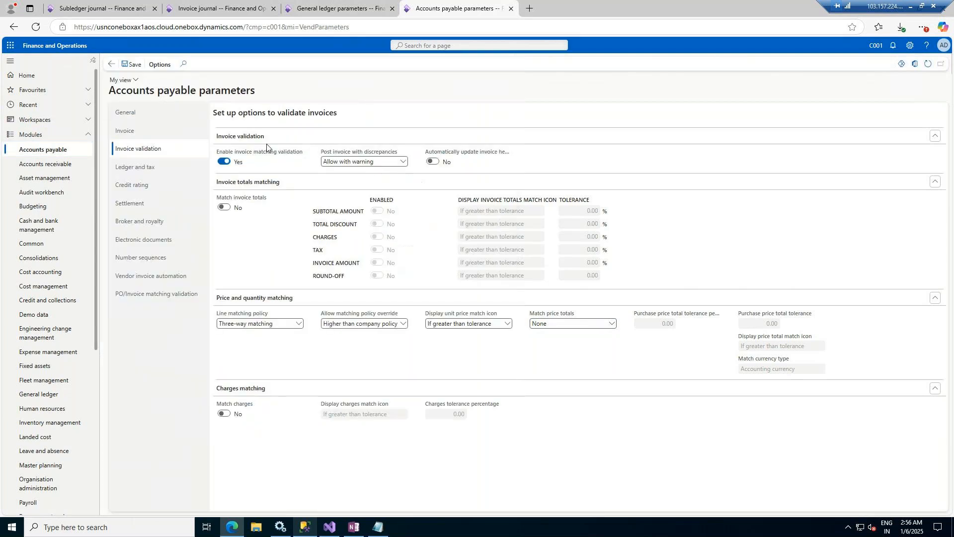
click(160, 65)
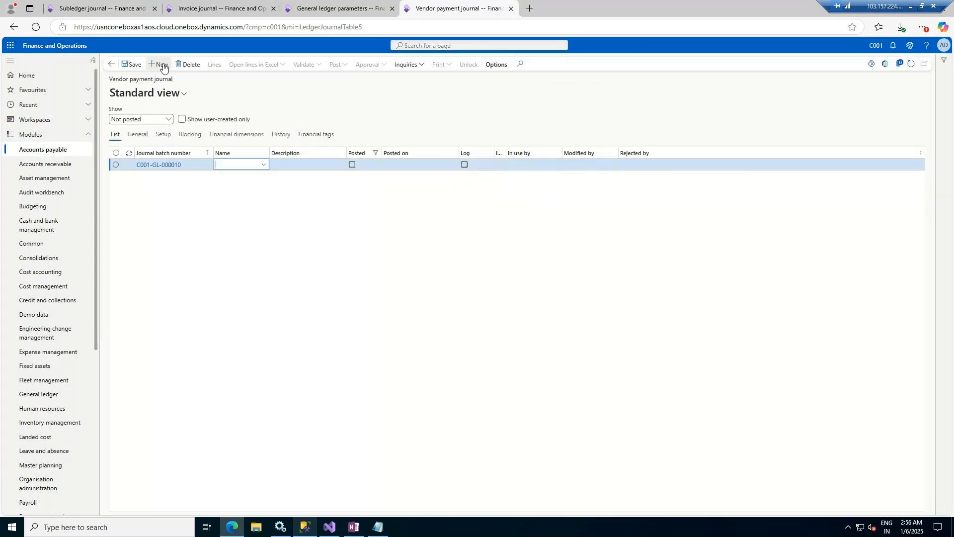
click(263, 164)
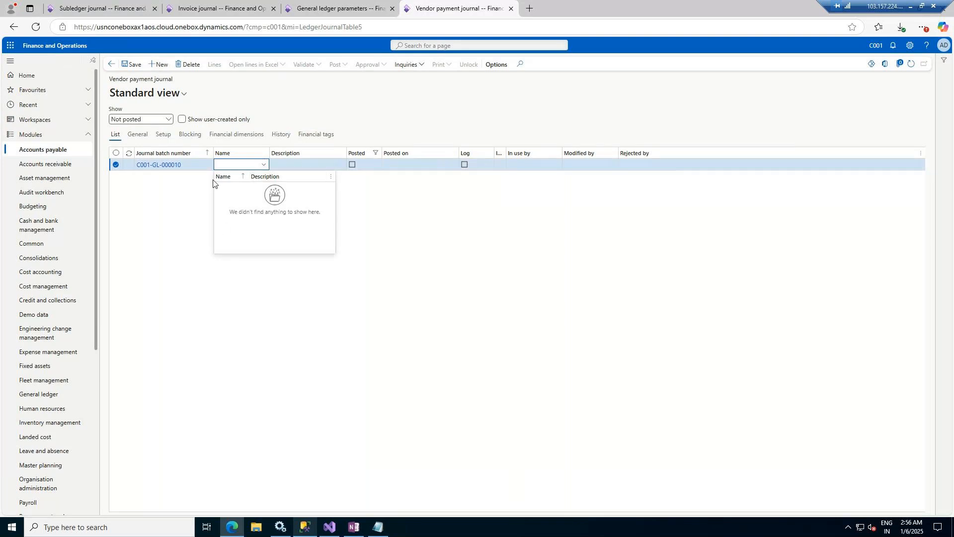
click(312, 11)
click(40, 394)
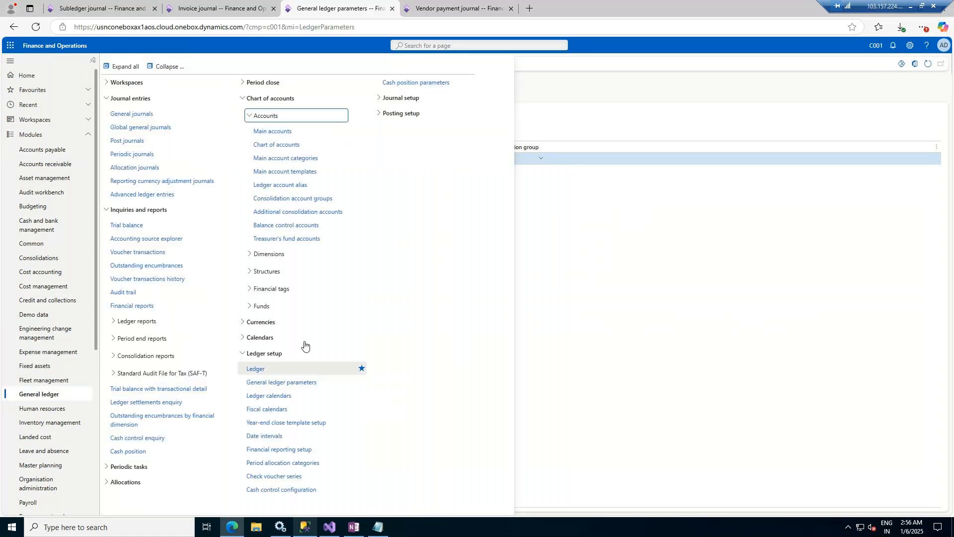
Step: Add a new journal name record with journal type Vendor disbursement
click(411, 97)
click(408, 114)
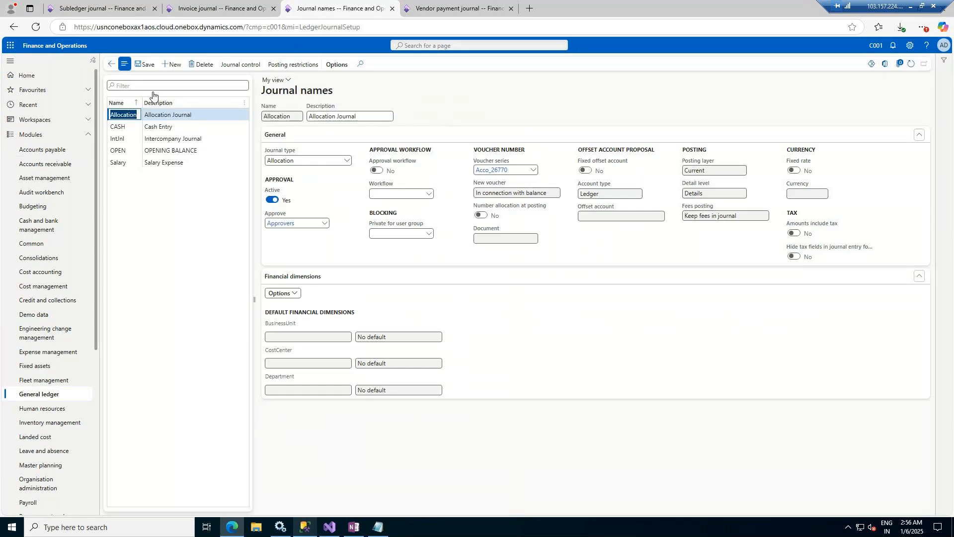
click(181, 69)
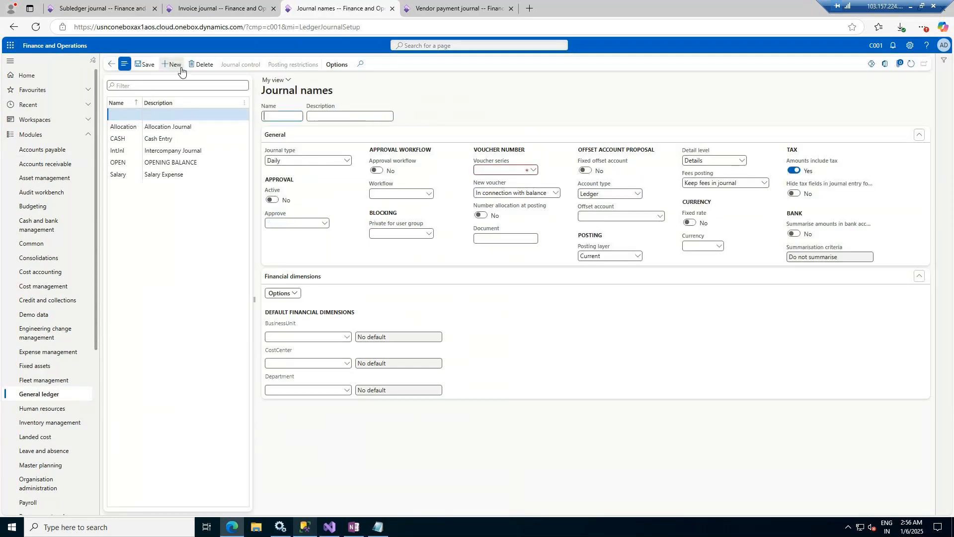
click(347, 160)
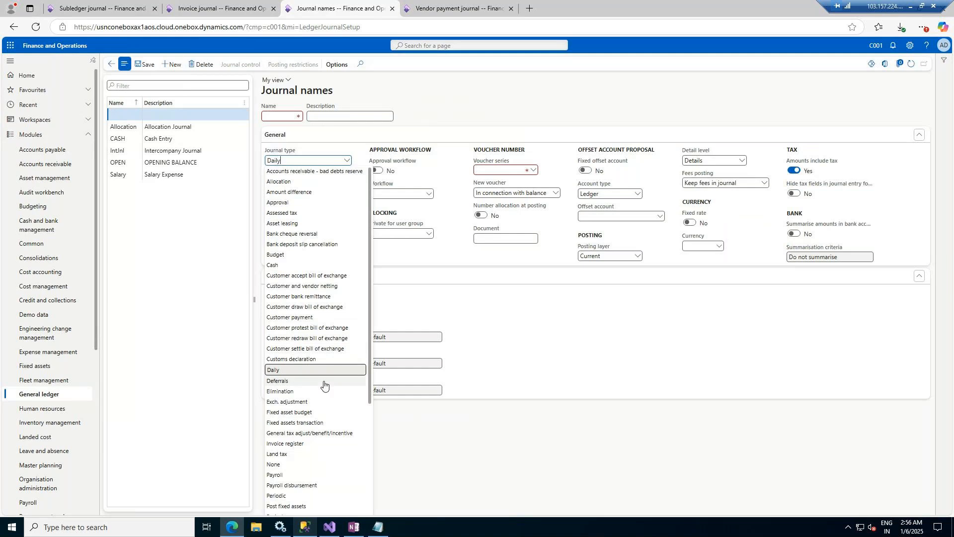
scroll(323, 384, down, 3)
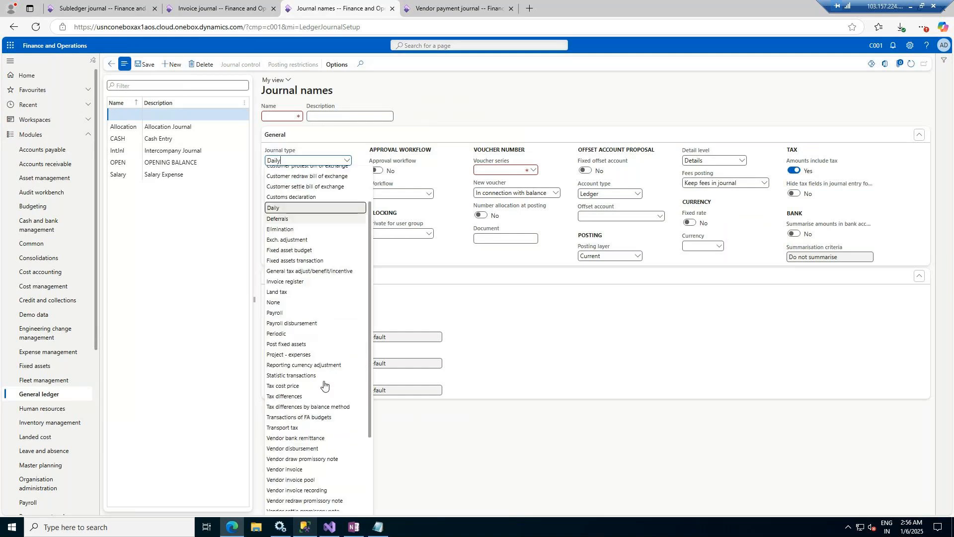
click(311, 449)
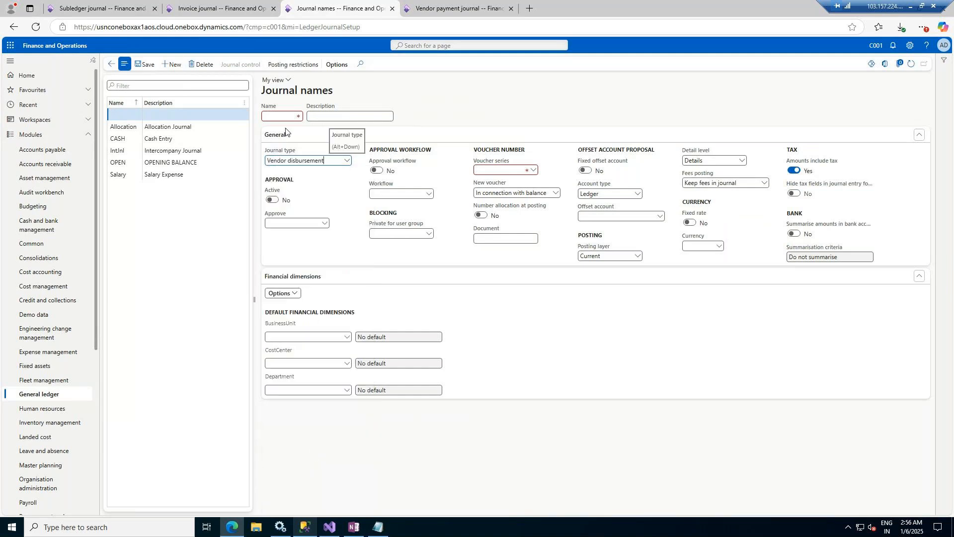
Step: Name the journal 'Vendorpay' with the description 'Vendor Payment'
click(289, 113)
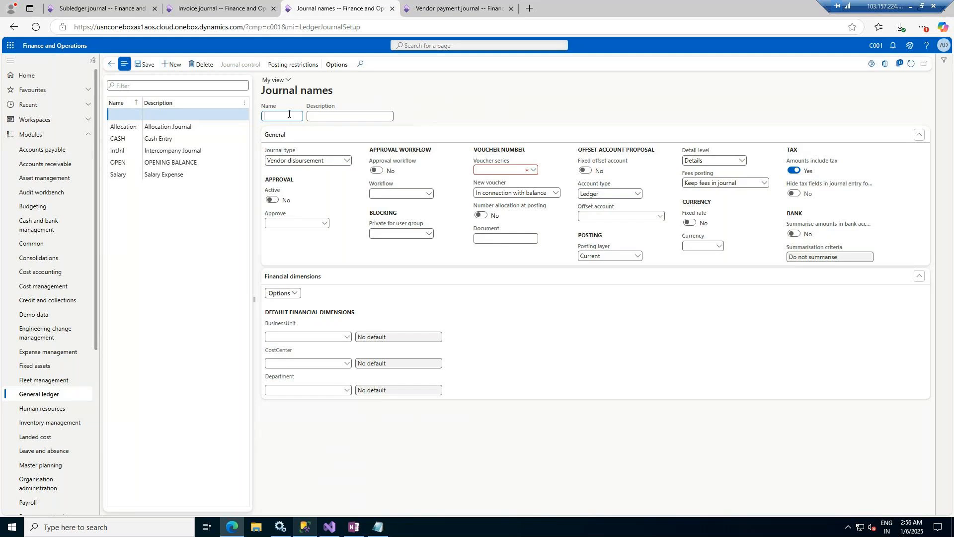
text(Vendor Dis)
key(Tab)
click(285, 116)
key(BackSpace)
click(294, 114)
key(Delete)
key(Delete)
key(Delete)
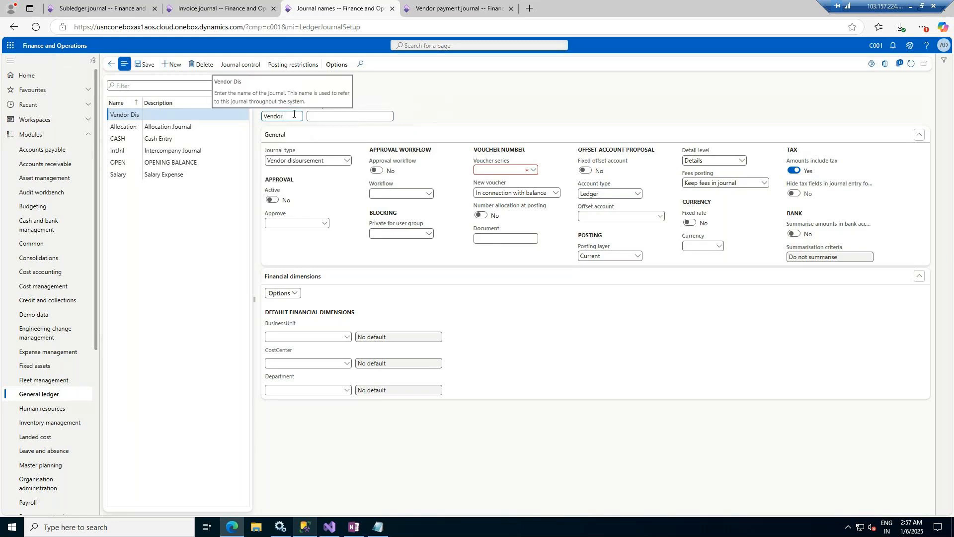
text(Pay)
click(285, 116)
key(BackSpace)
text(pay)
key(Tab)
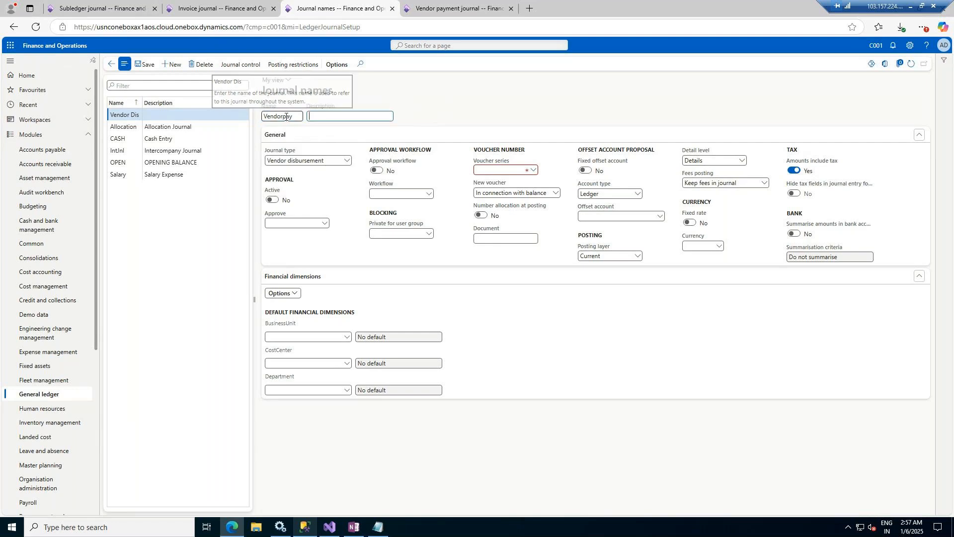
key(BackSpace)
text(Vendor Payment)
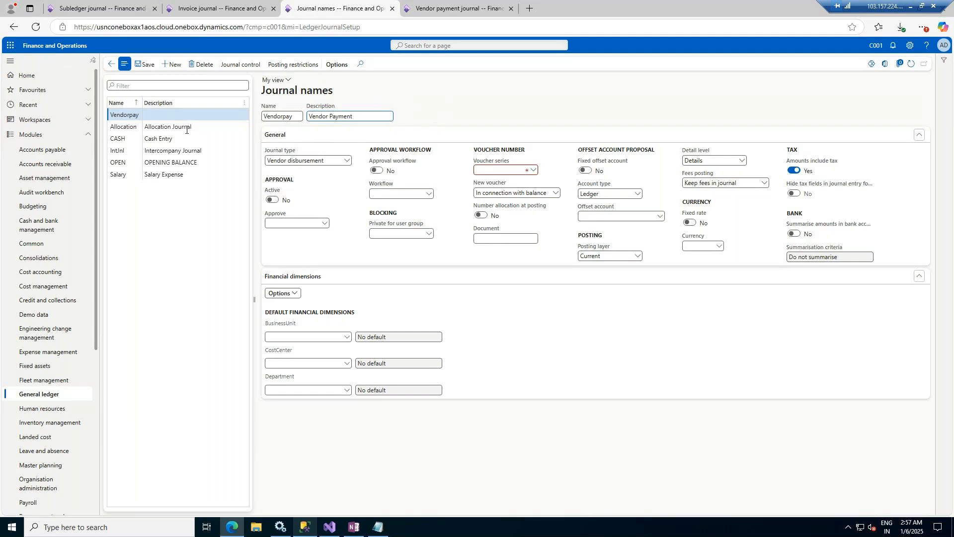
Step: Require approval for the journal name, with Approvers as the approving group
click(272, 199)
click(323, 224)
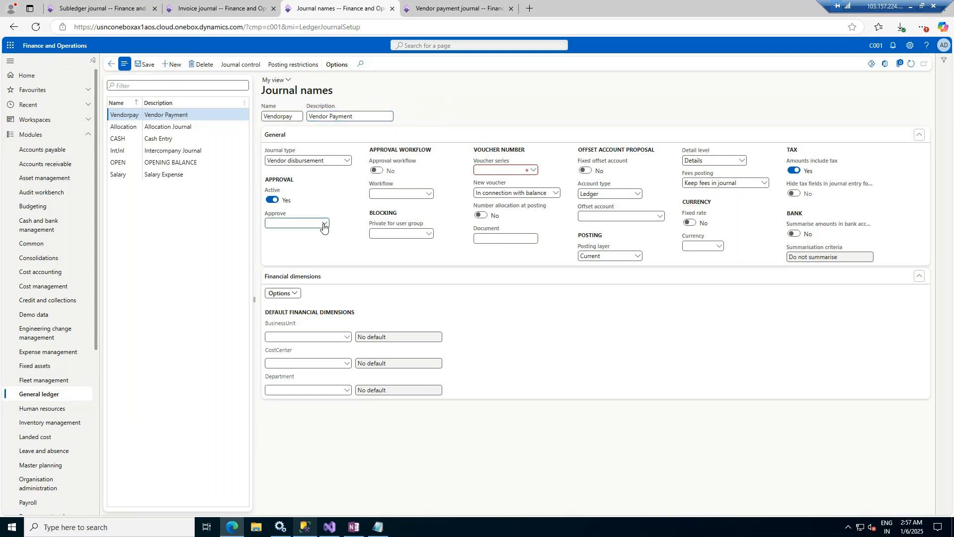
click(324, 224)
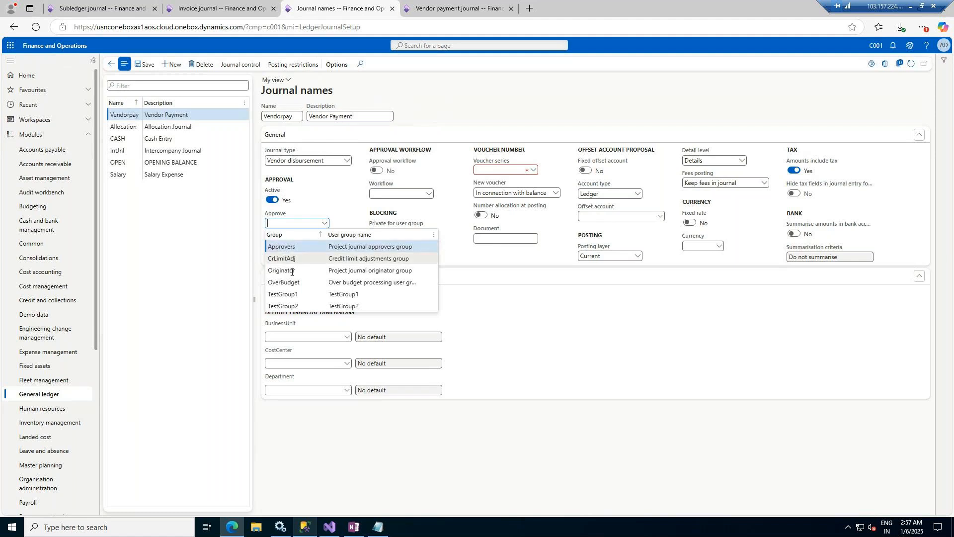
click(286, 247)
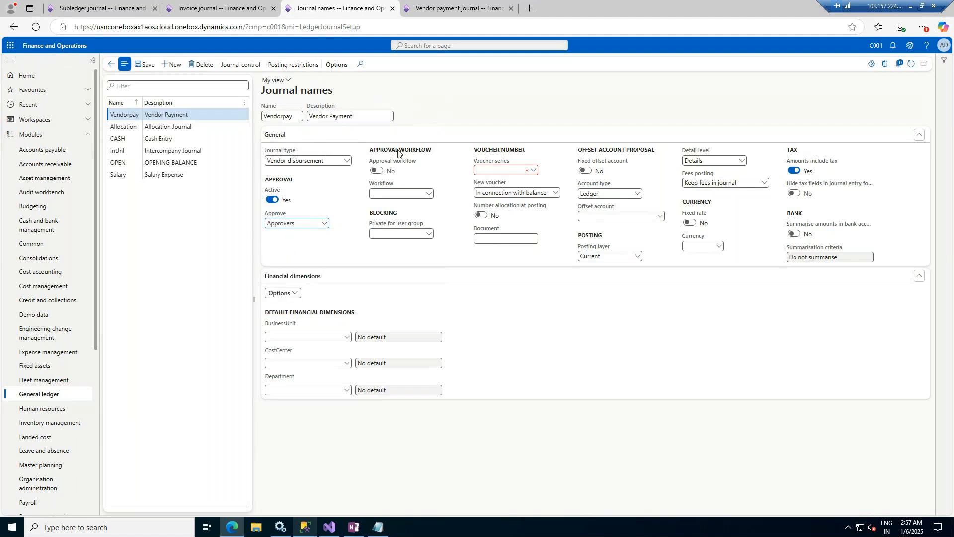
Step: Use voucher series Gene_628, save the Vendorpay journal name, and leave the page
click(534, 172)
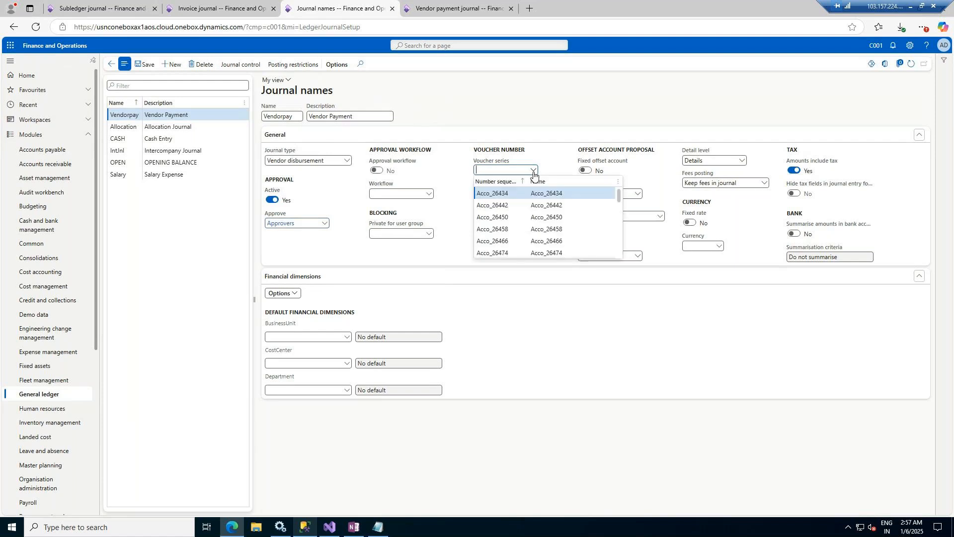
text(ven)
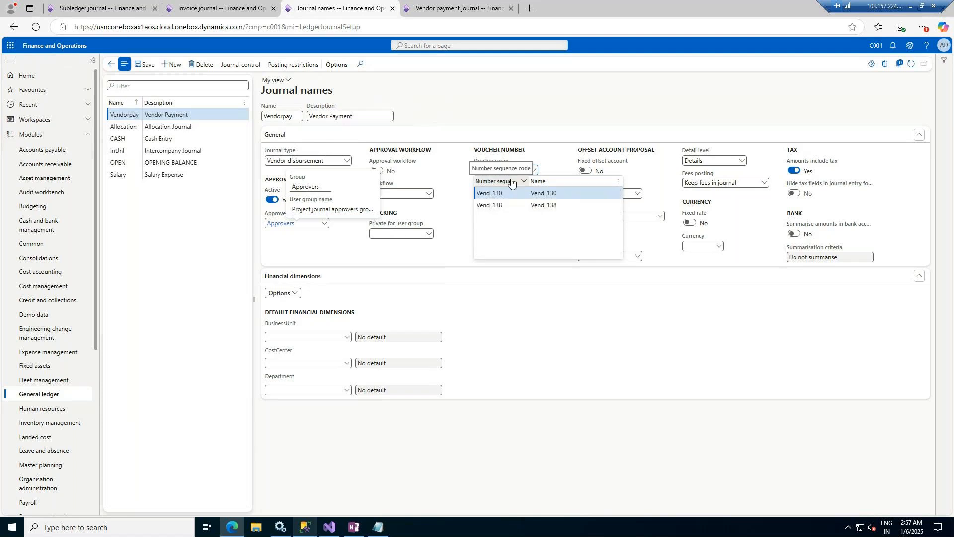
key(BackSpace)
key(BackSpace)
key(BackSpace)
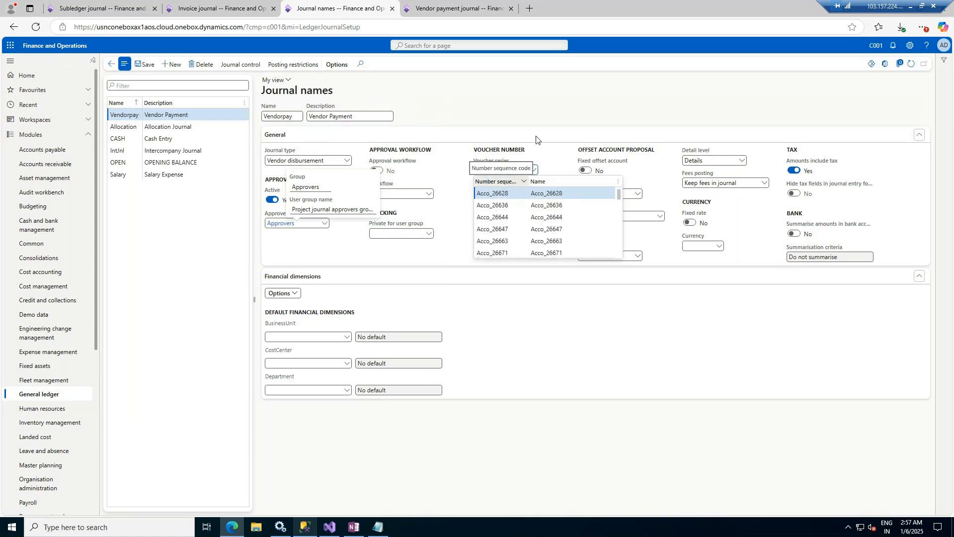
text(gen)
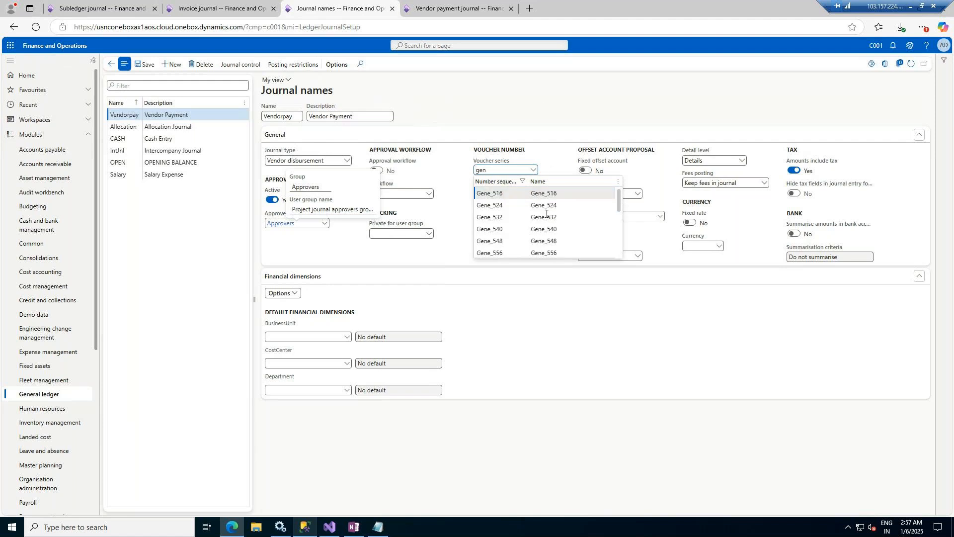
scroll(544, 224, down, 4)
click(544, 240)
click(146, 65)
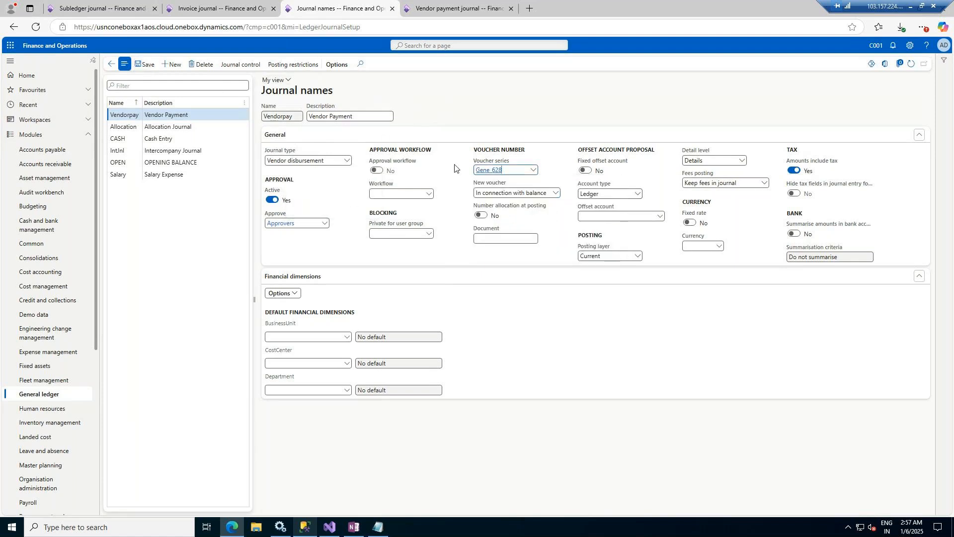
click(112, 65)
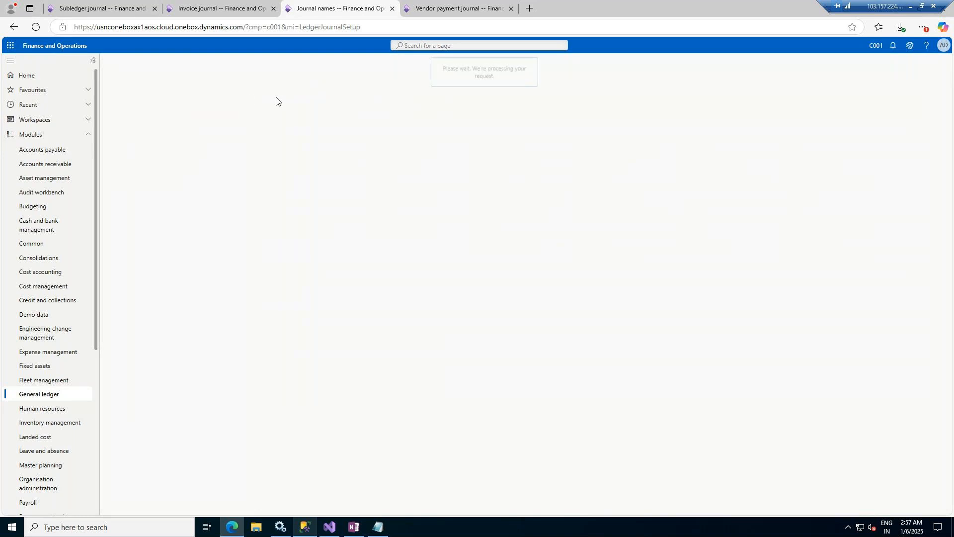
Step: Assign the Vendorpay journal name to payment batch C001-GL-000010
click(247, 2)
click(412, 9)
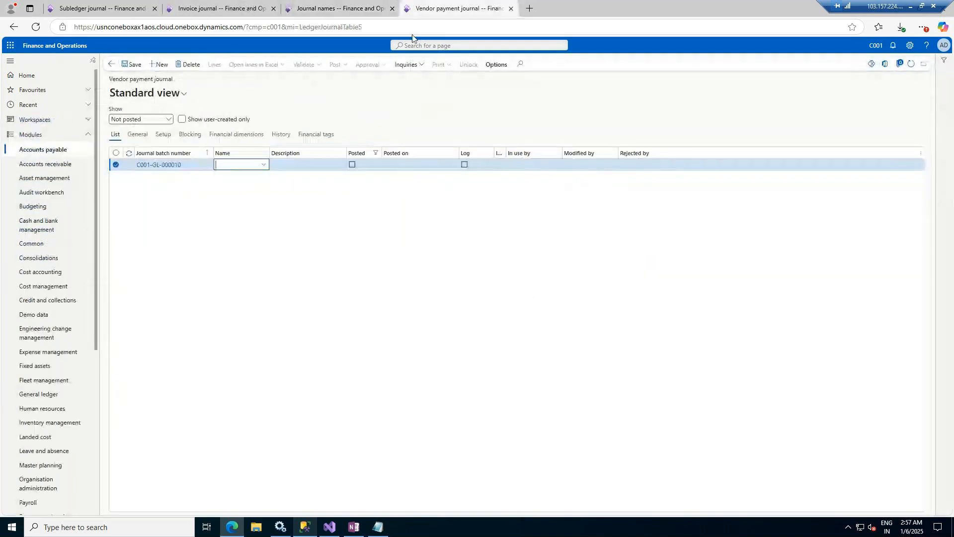
click(262, 166)
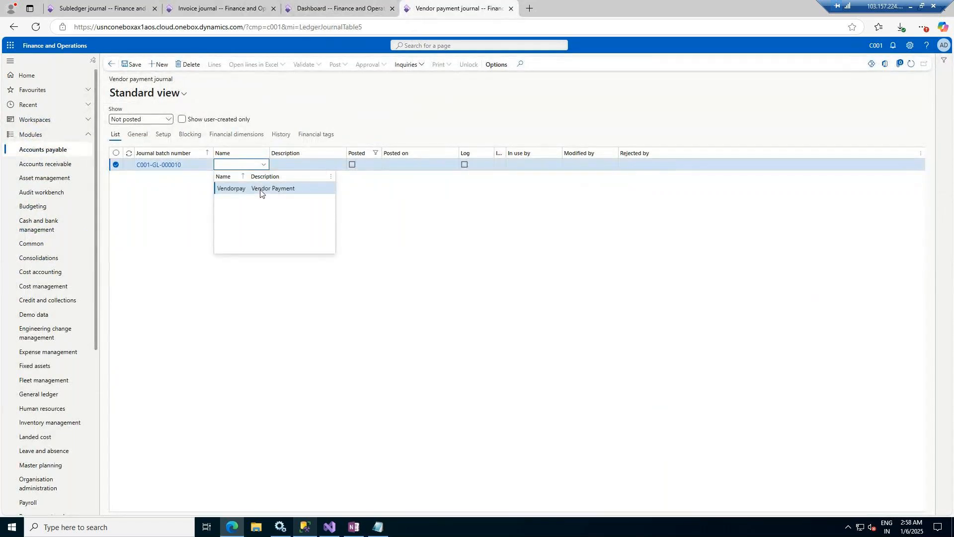
click(261, 188)
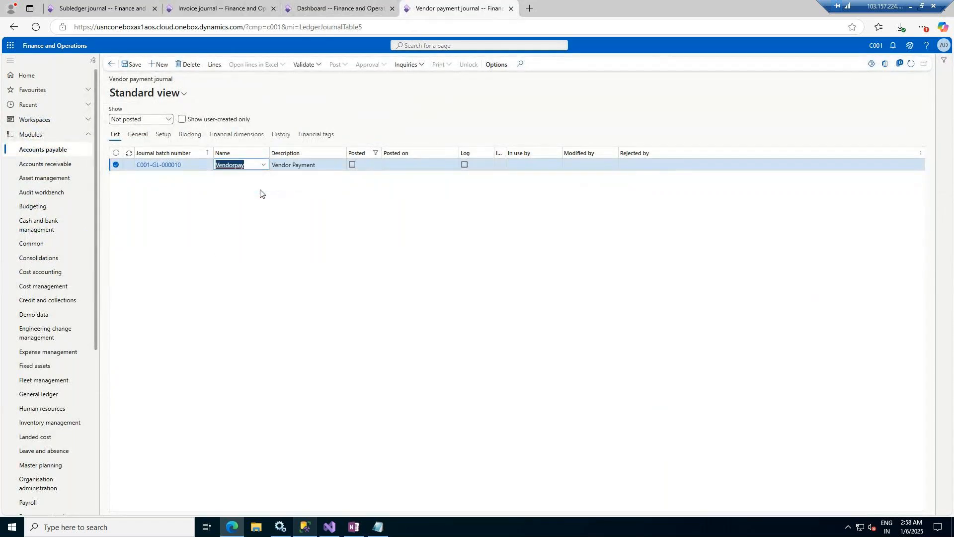
Step: Add and save a payment line for vendor Dell International LLC
click(212, 66)
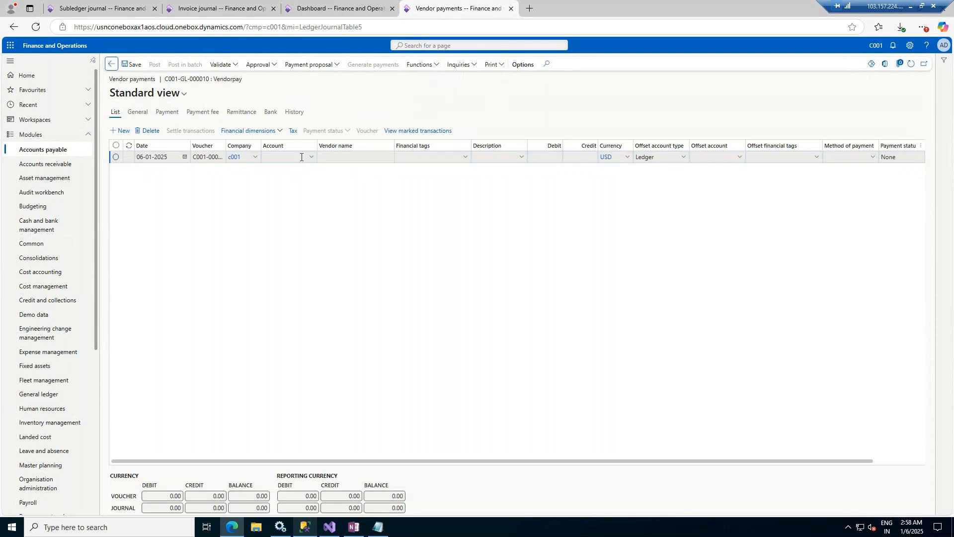
click(312, 158)
click(312, 158)
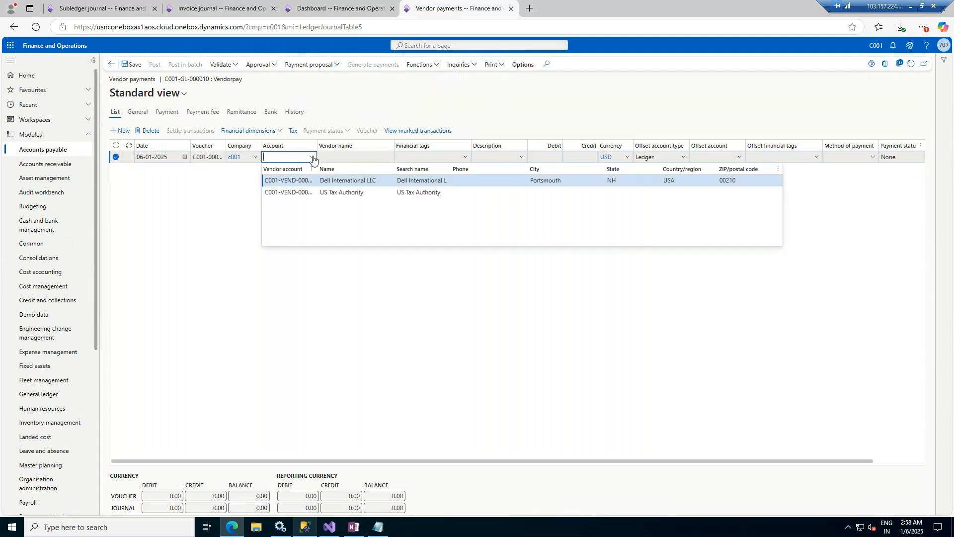
click(338, 181)
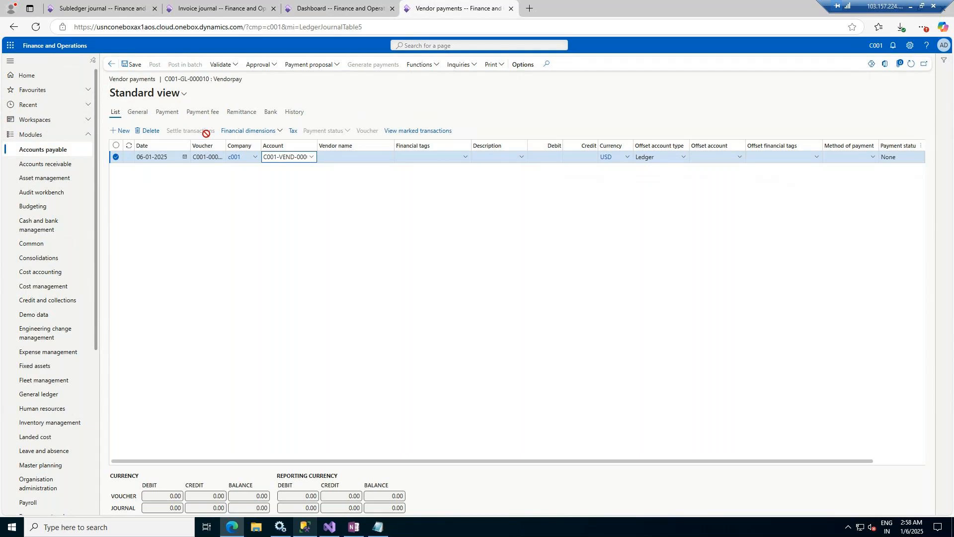
click(138, 65)
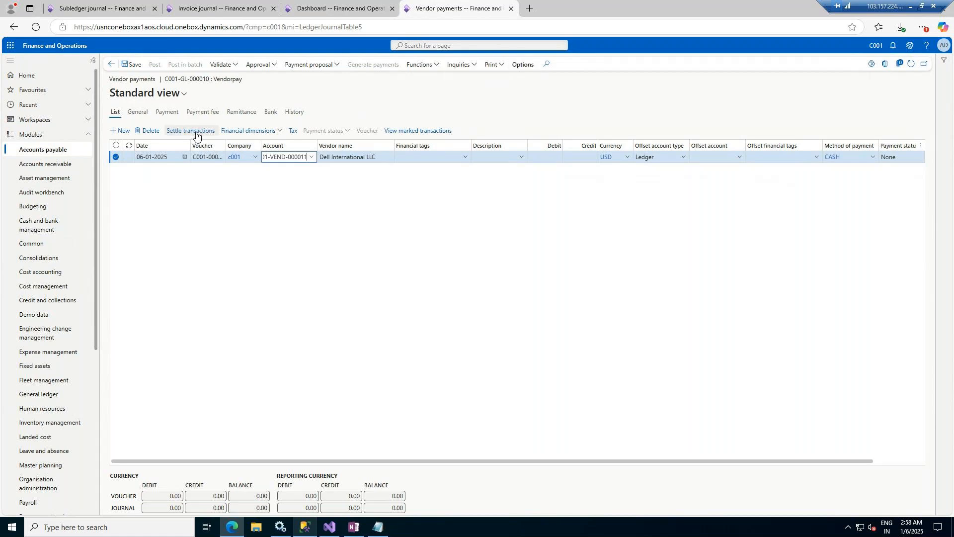
click(196, 132)
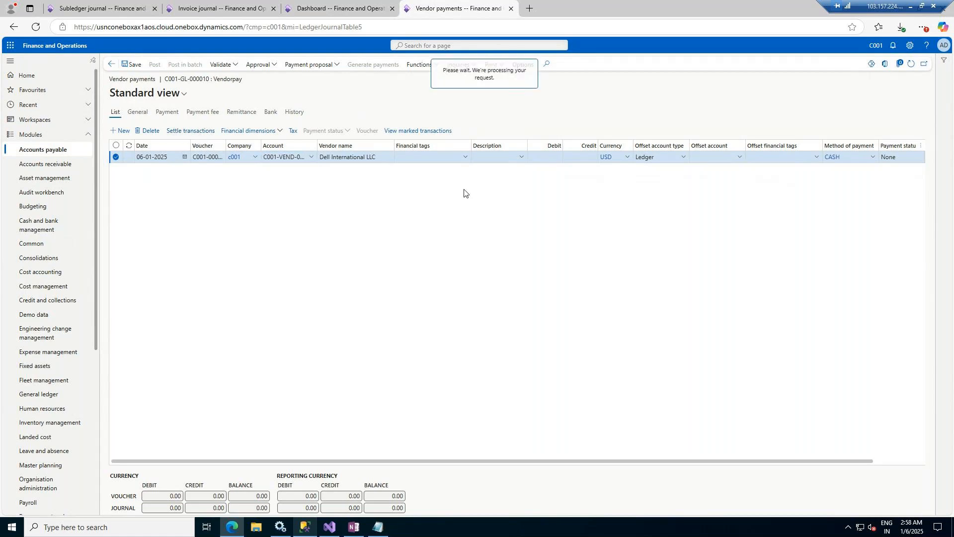
Step: Mark Dell International LLC's 1,060.50 invoice for settlement and confirm it with OK
click(203, 8)
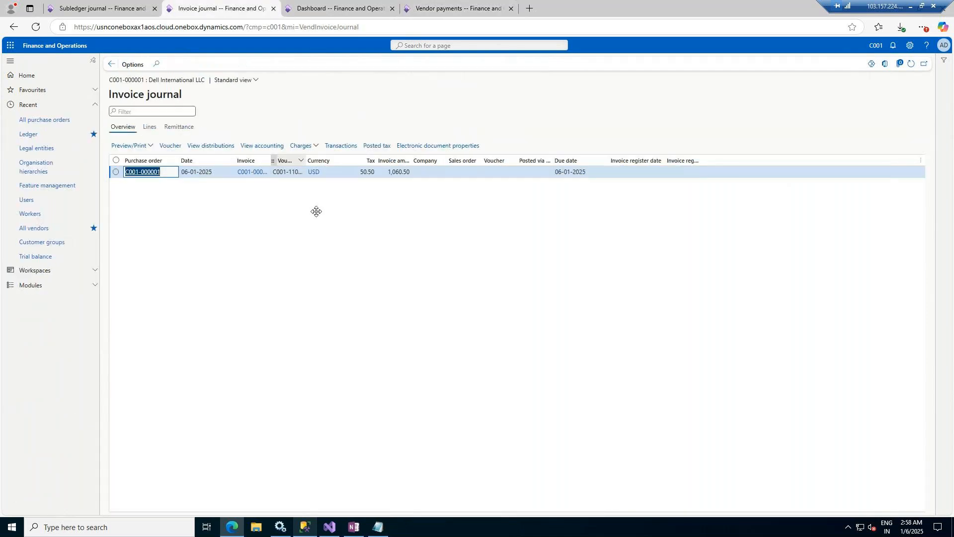
click(448, 6)
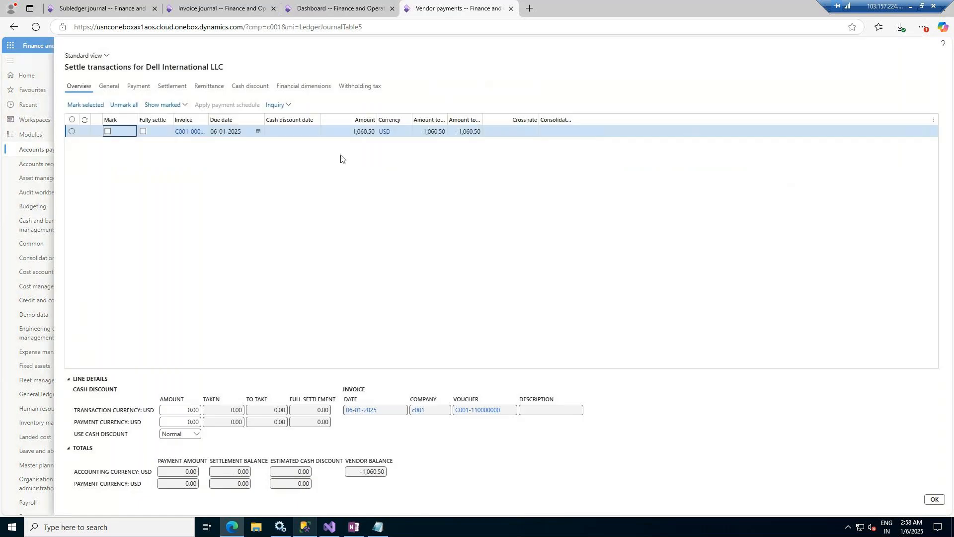
click(107, 131)
click(935, 500)
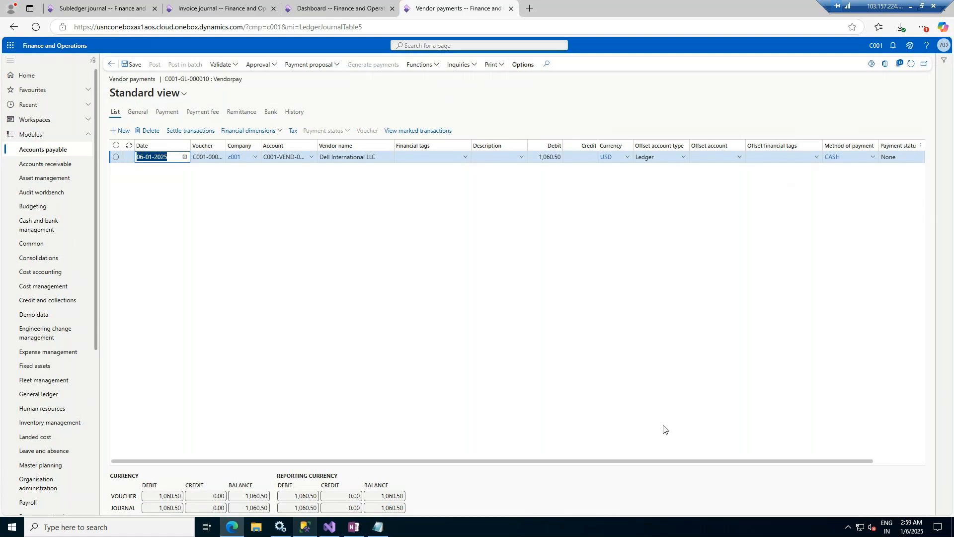
Step: Set the line's offset to Bank account B001 (HSBC BANK) and save it
click(683, 157)
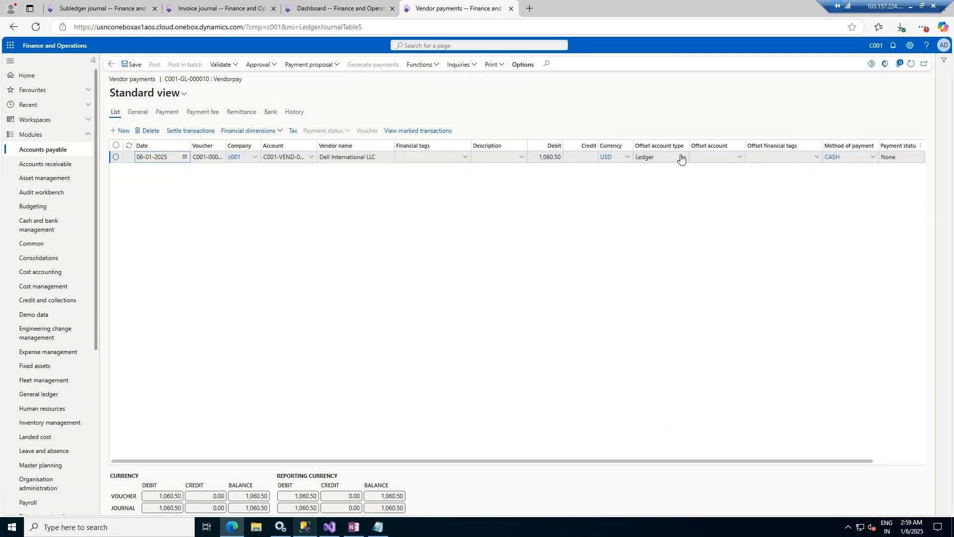
click(646, 260)
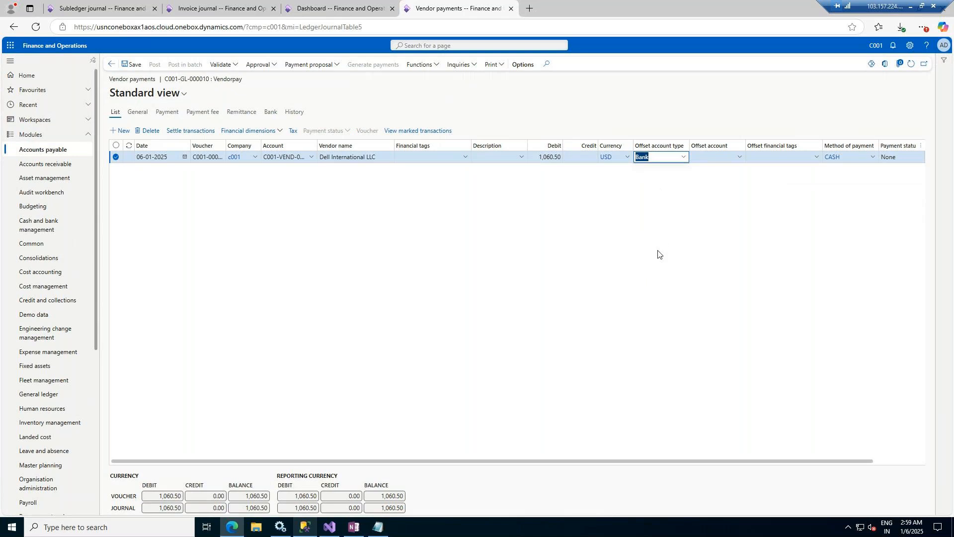
click(738, 158)
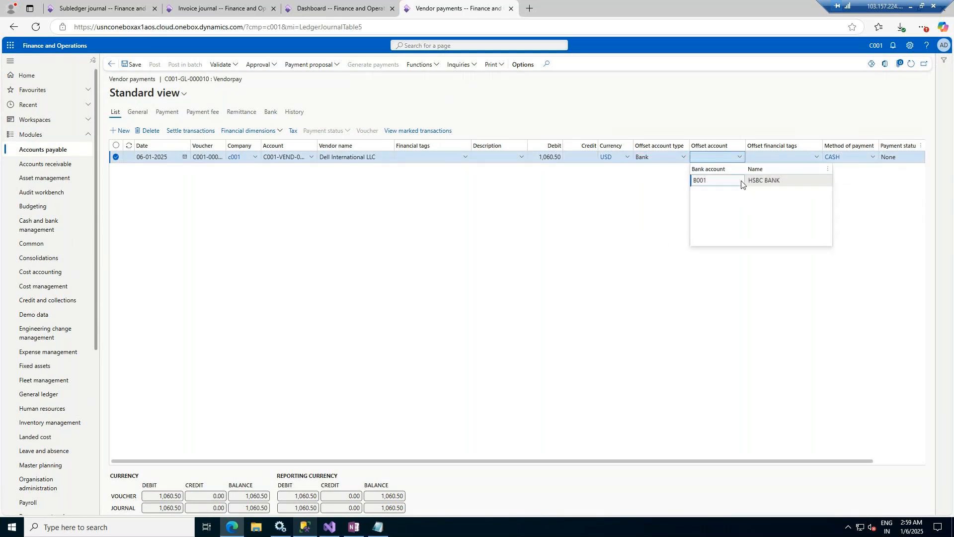
click(741, 182)
click(133, 65)
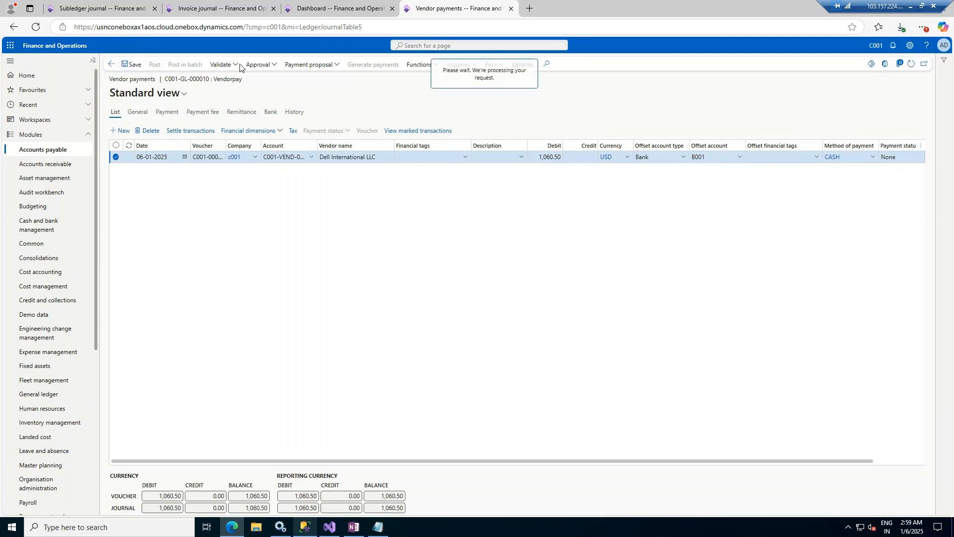
Step: Approve the vendor payment journal and post it
click(266, 68)
click(266, 75)
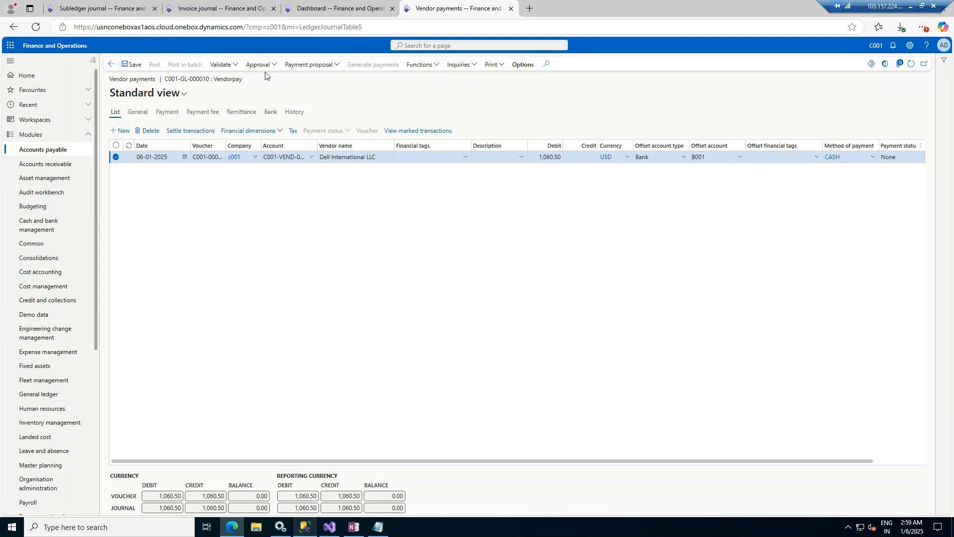
click(269, 64)
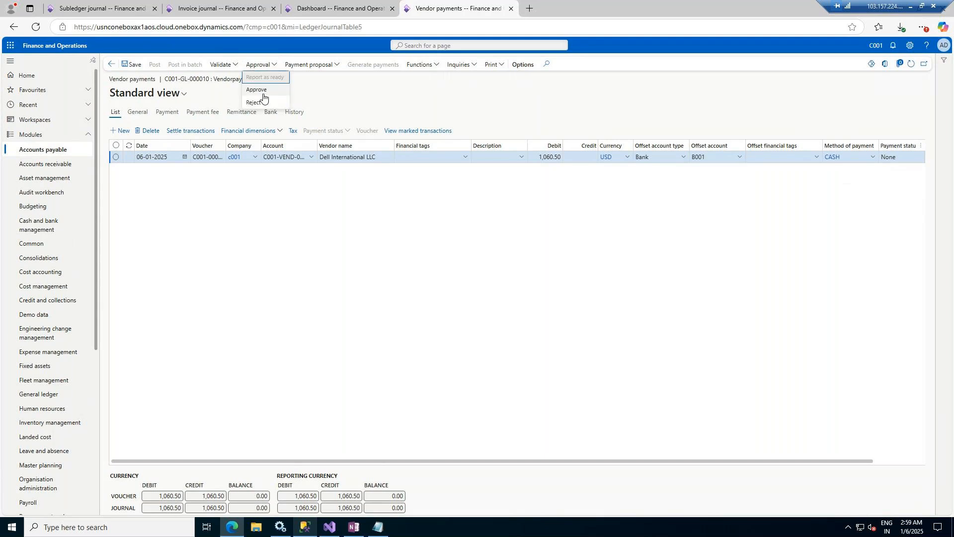
click(263, 94)
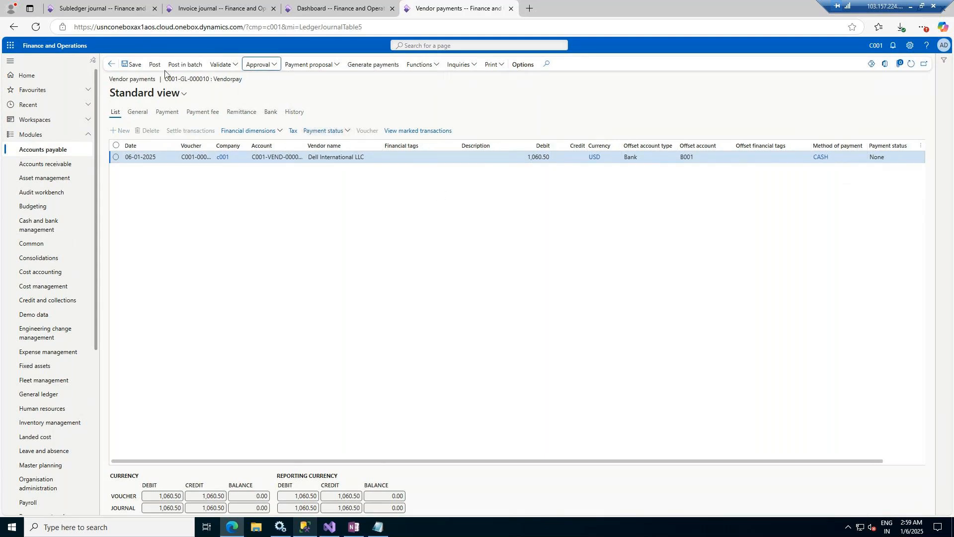
click(150, 65)
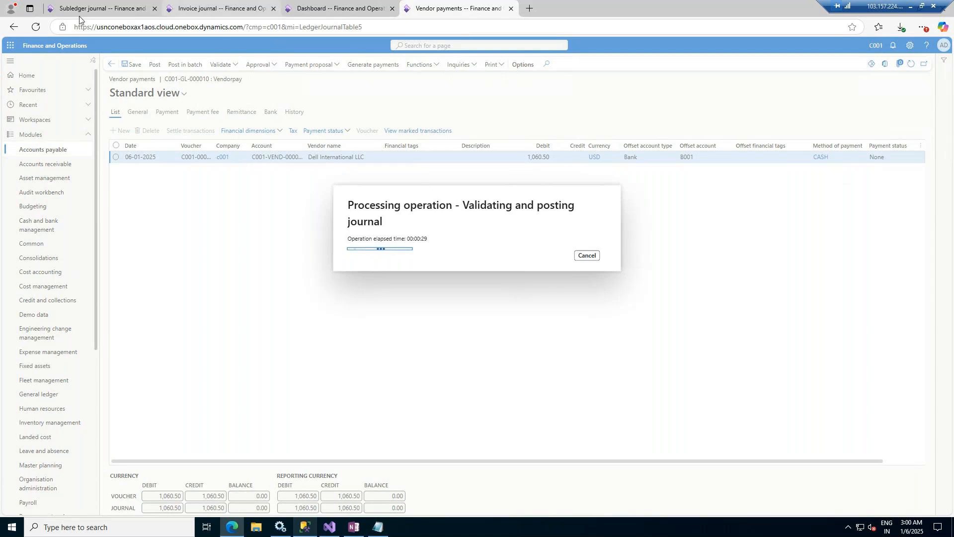
Step: Open the balance of vendor Dell International LLC from Accounts payable > All vendors
click(327, 3)
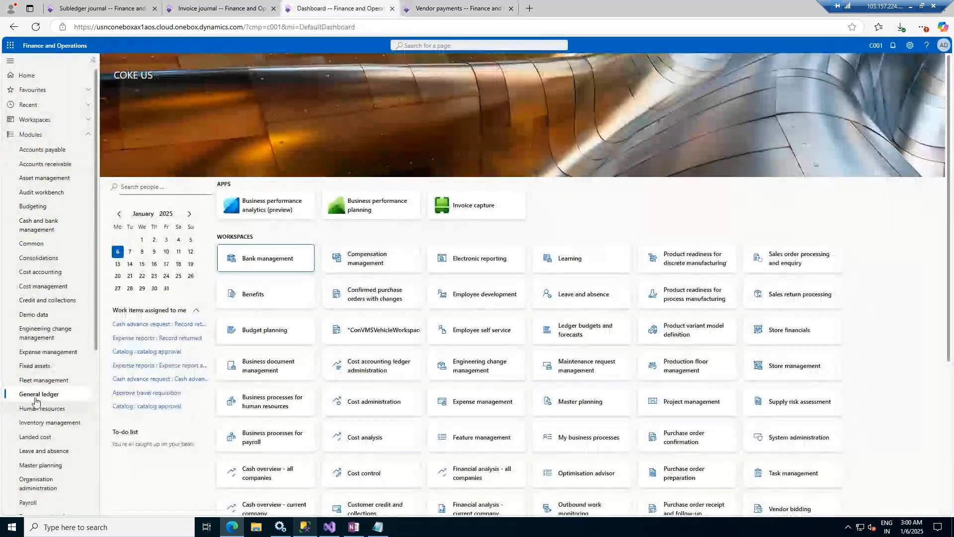
click(35, 150)
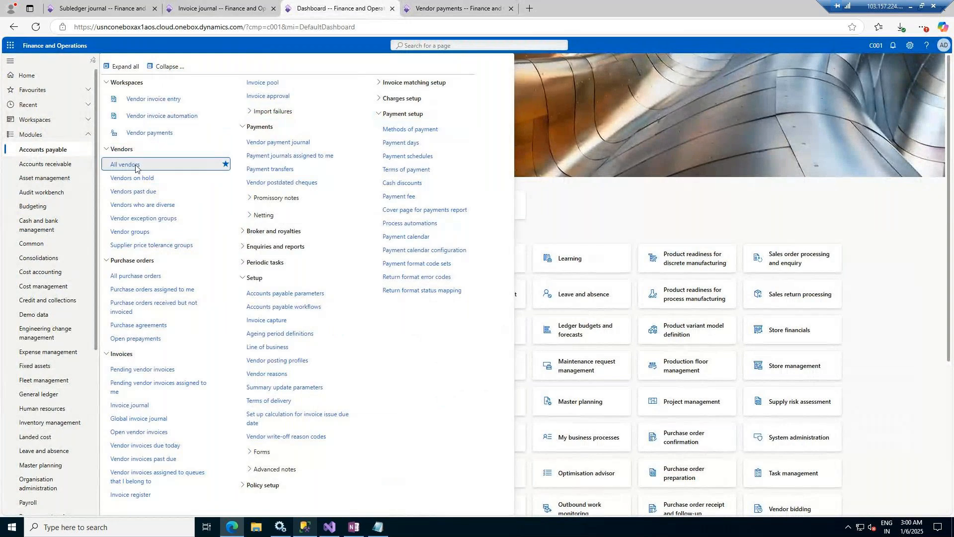
click(135, 168)
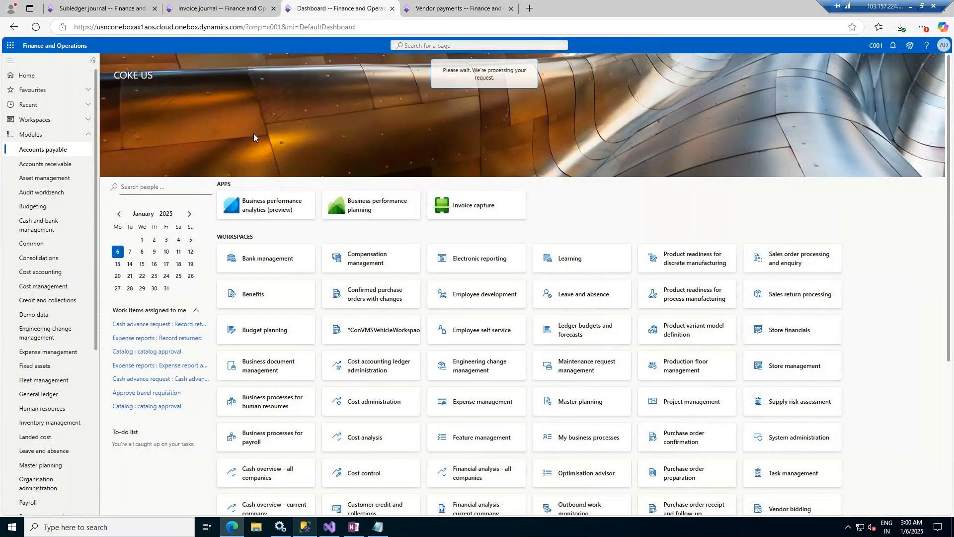
click(116, 192)
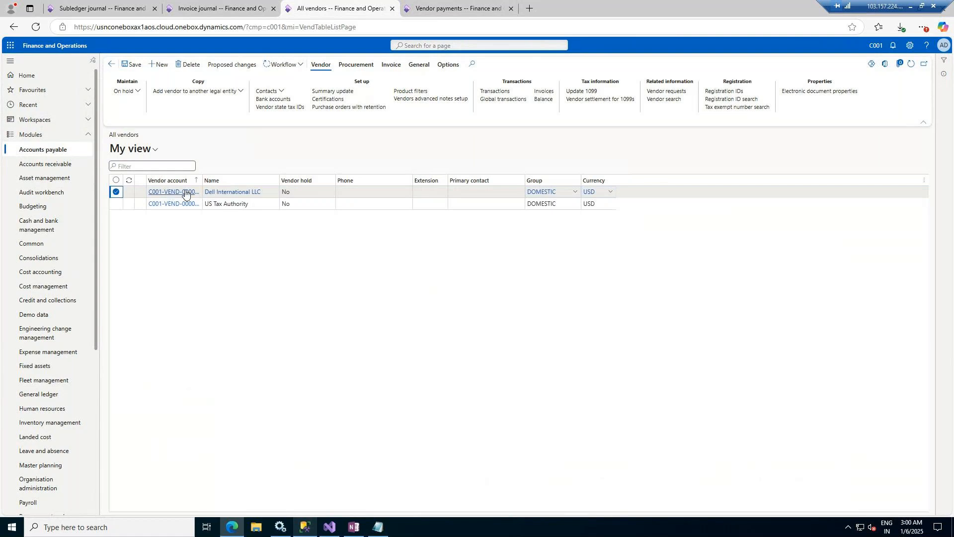
click(544, 100)
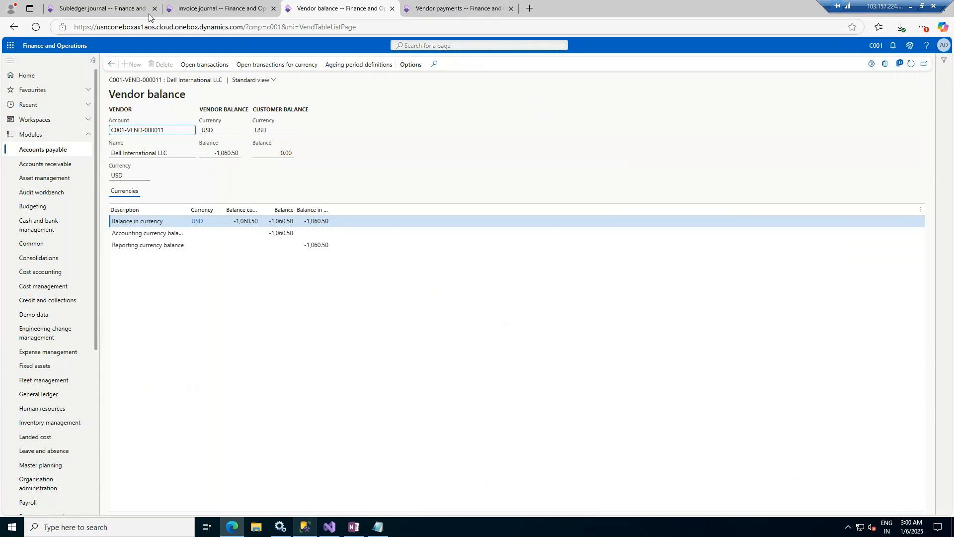
Step: Check on the payment journal posting and refresh the vendor balance until it reads 0.00
click(196, 3)
click(338, 8)
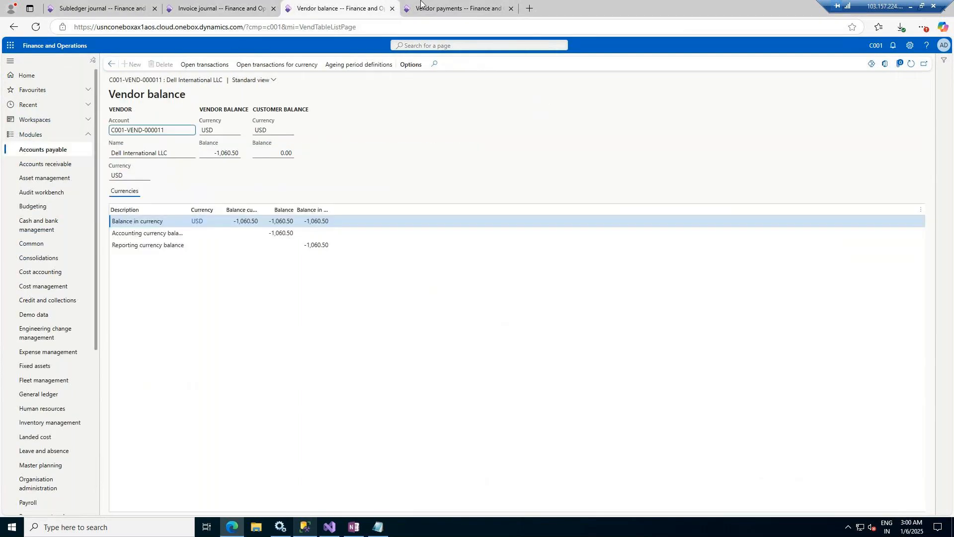
click(455, 8)
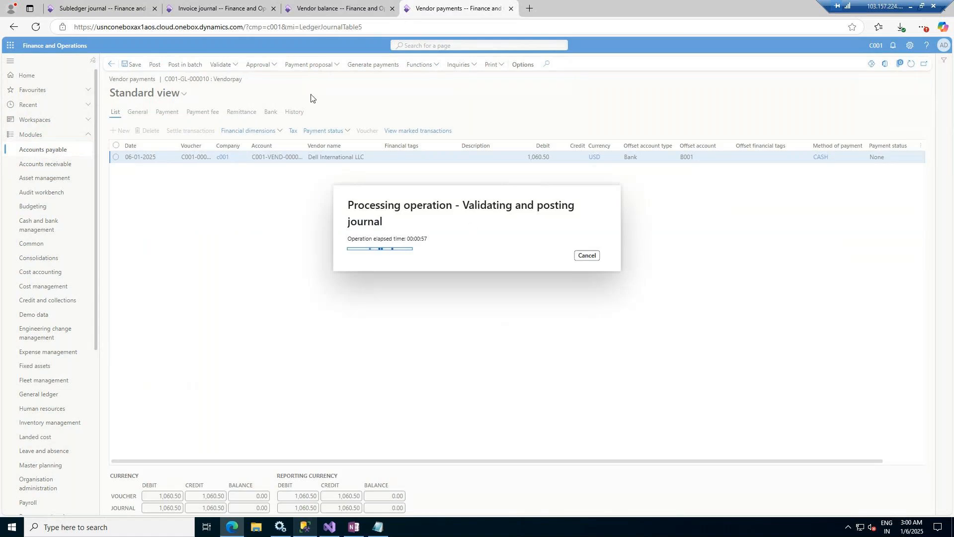
click(336, 7)
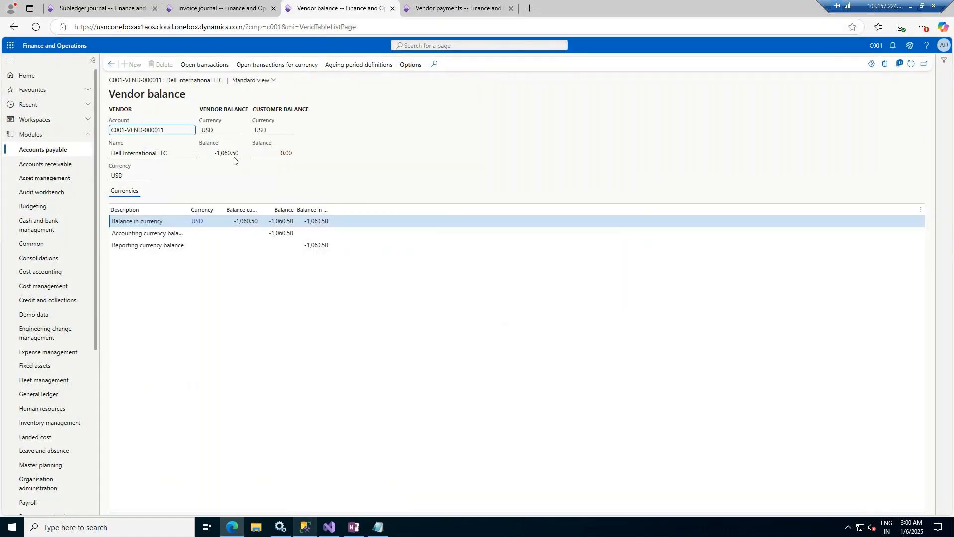
click(911, 64)
click(472, 4)
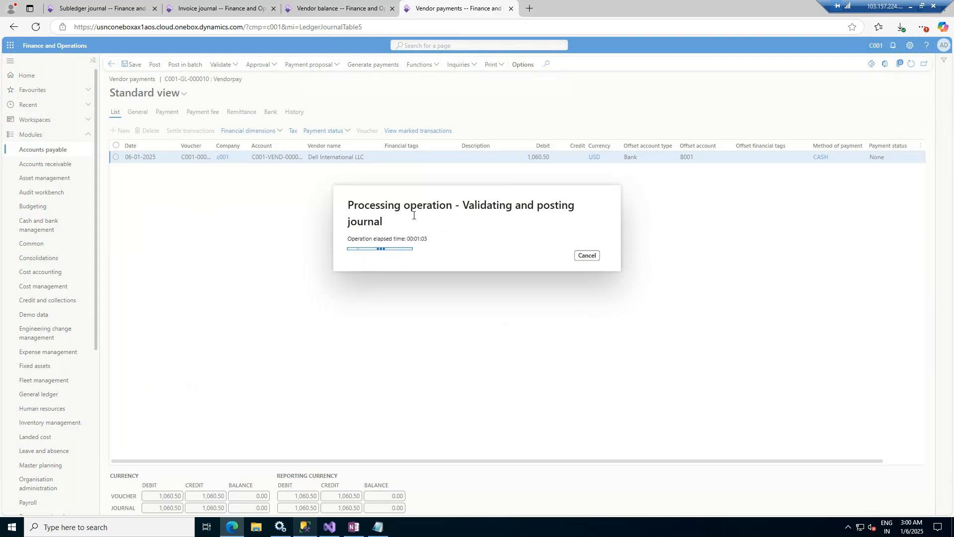
click(322, 11)
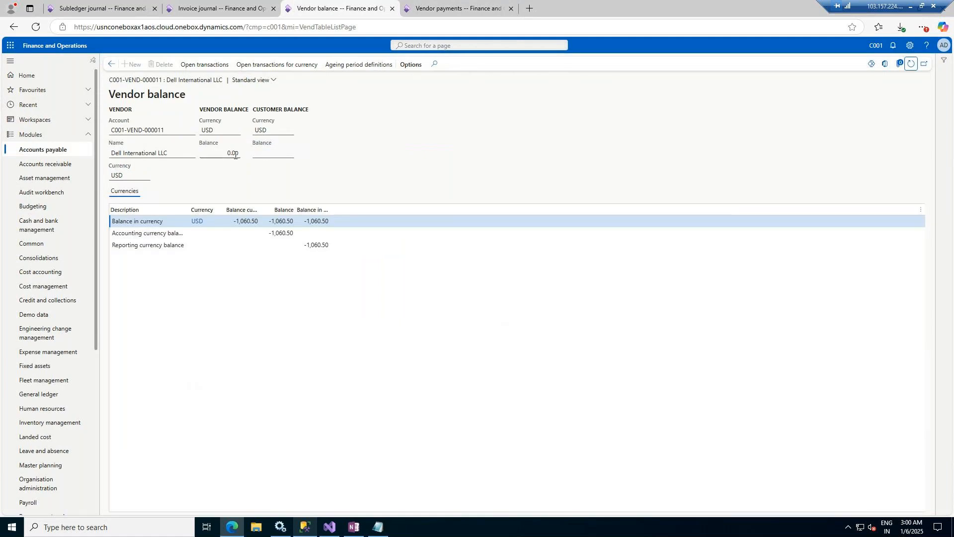
click(911, 68)
Step: Open Dell International LLC's vendor transactions and review the remaining balances for invoice C001-000001
click(113, 64)
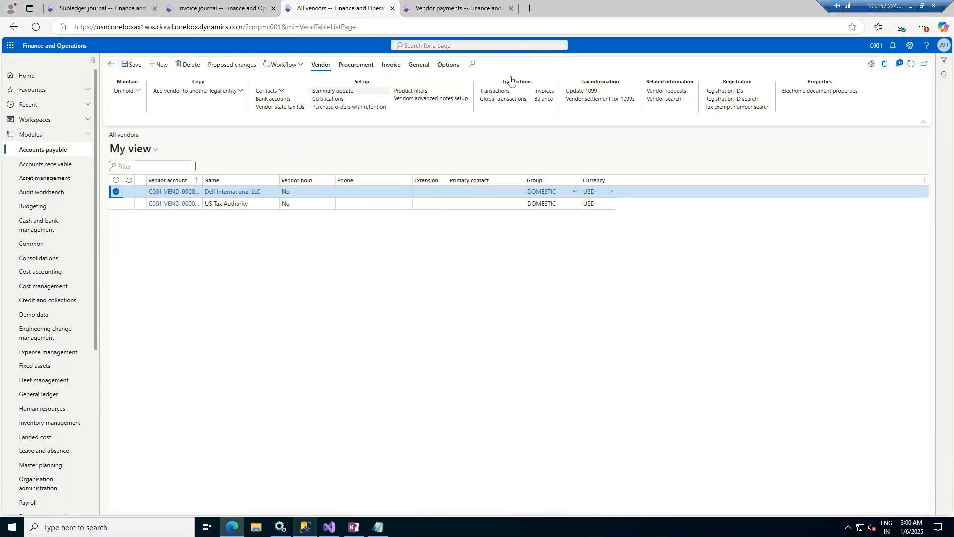
click(494, 92)
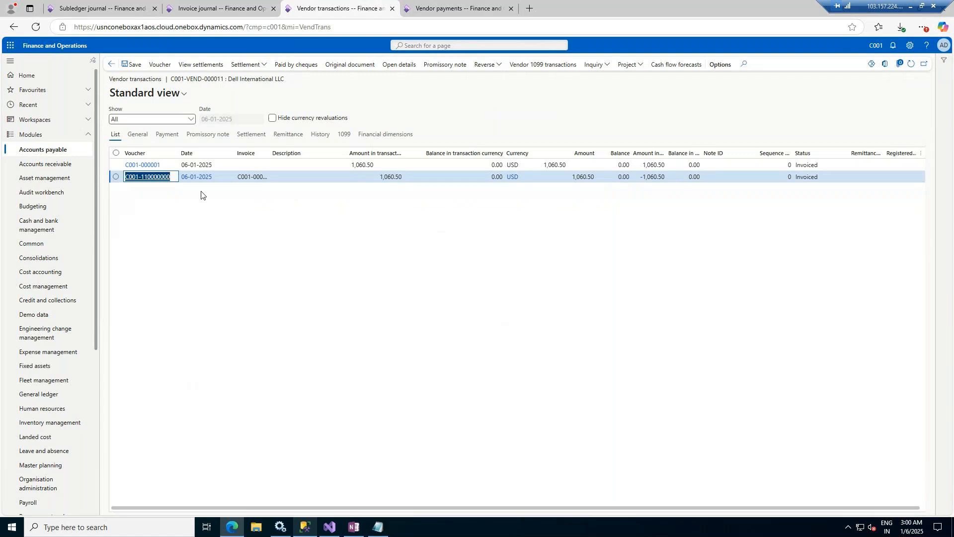
drag(425, 155, 488, 175)
click(489, 176)
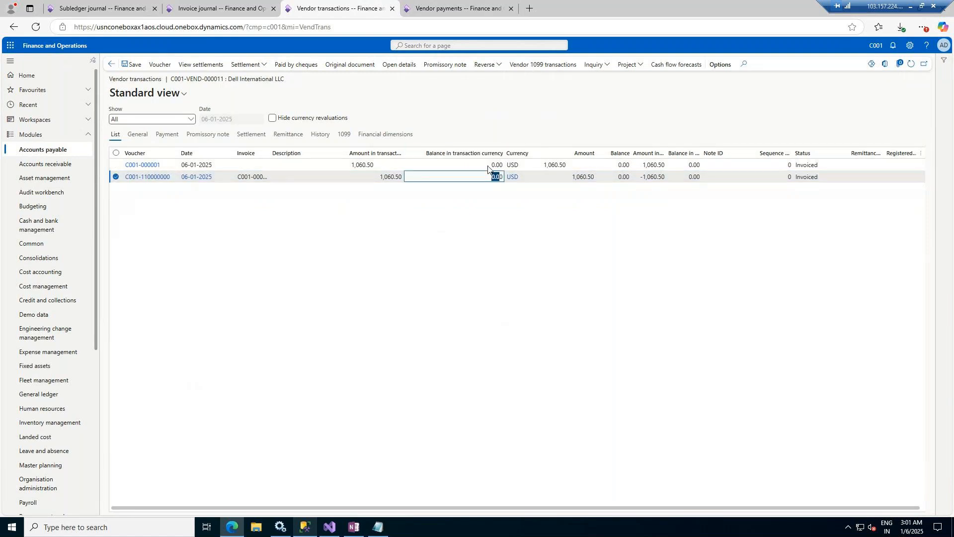
click(430, 151)
drag(430, 152, 504, 155)
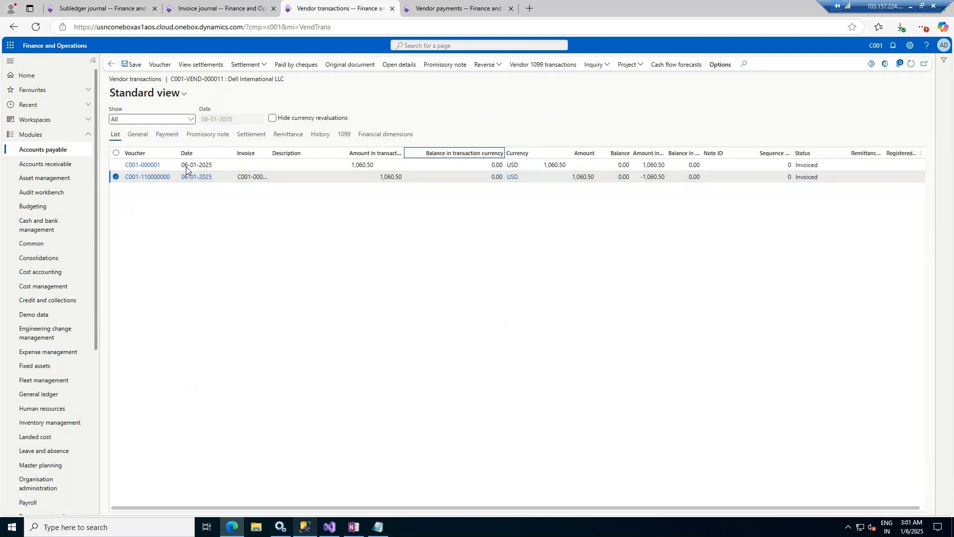
click(202, 164)
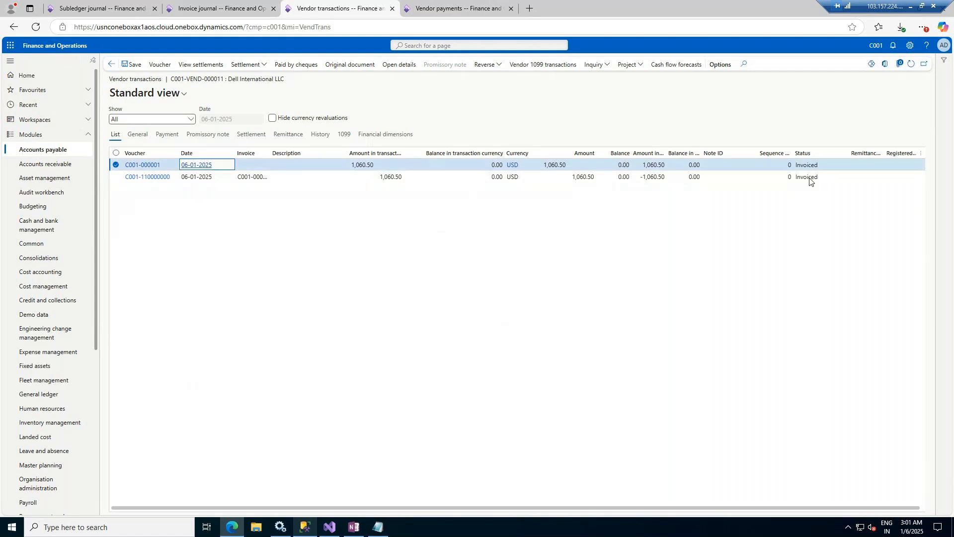
Step: Widen the Invoice and Description columns so full invoice numbers show
click(475, 12)
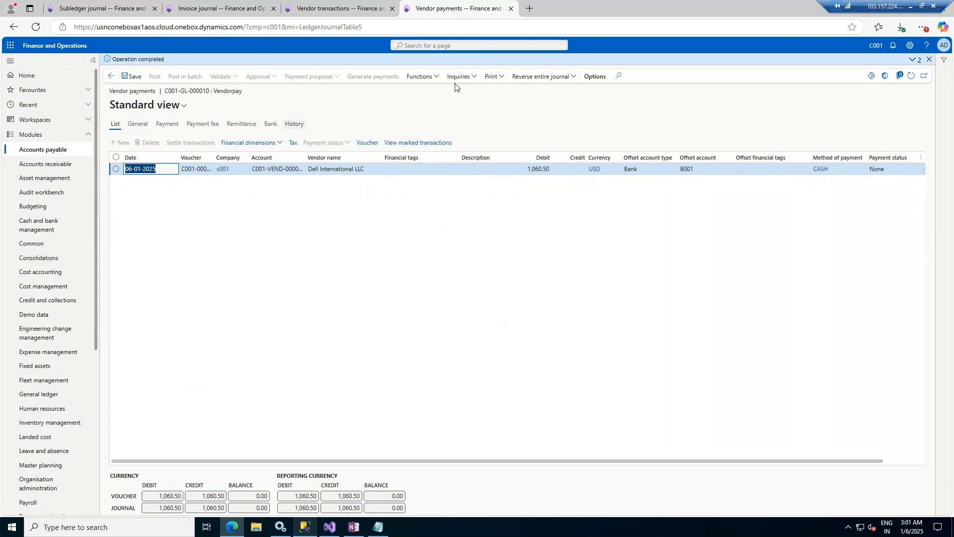
click(341, 4)
drag(531, 511, 755, 501)
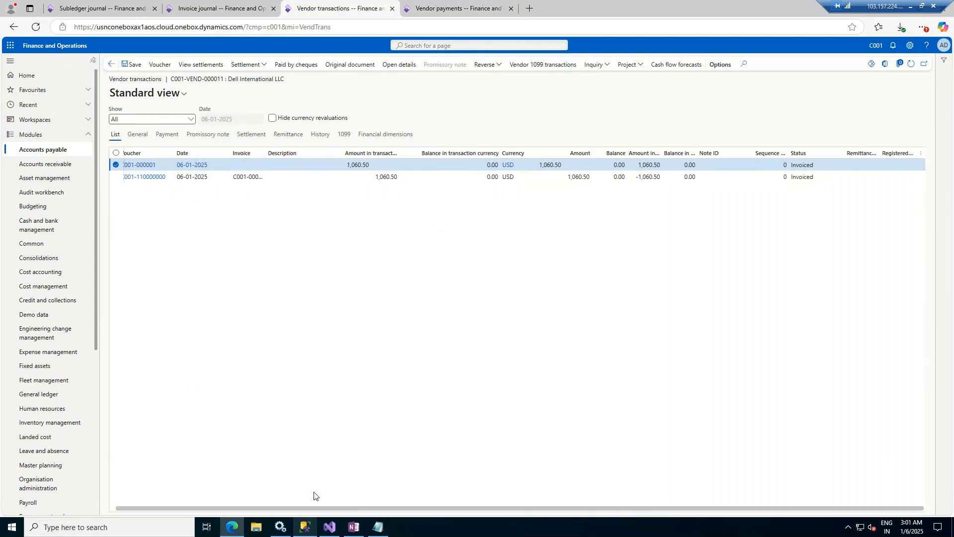
drag(298, 508, 154, 506)
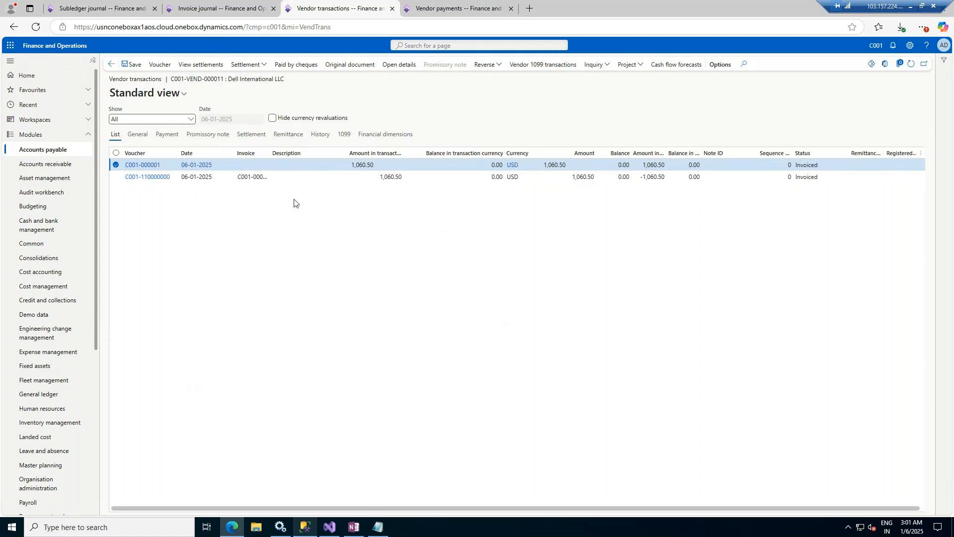
drag(277, 153, 301, 153)
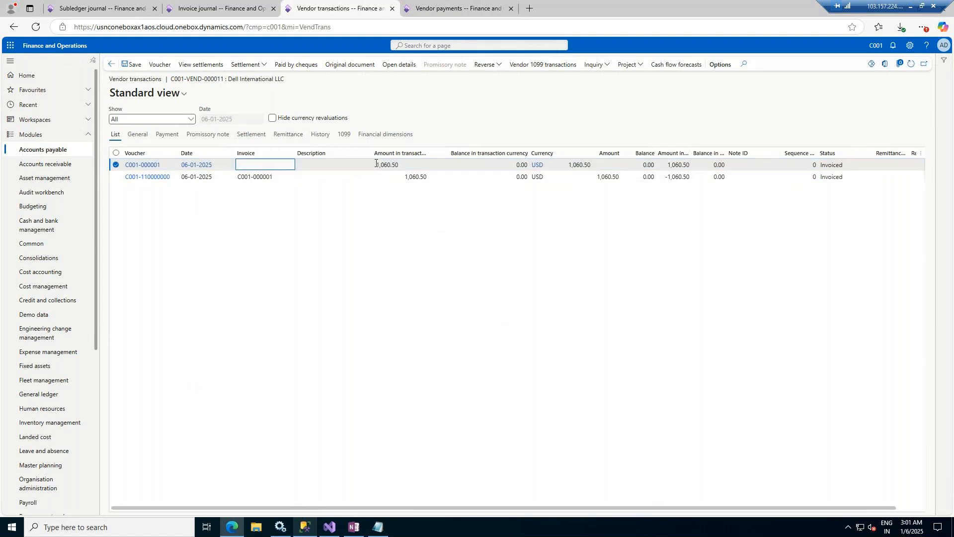
drag(375, 153, 399, 153)
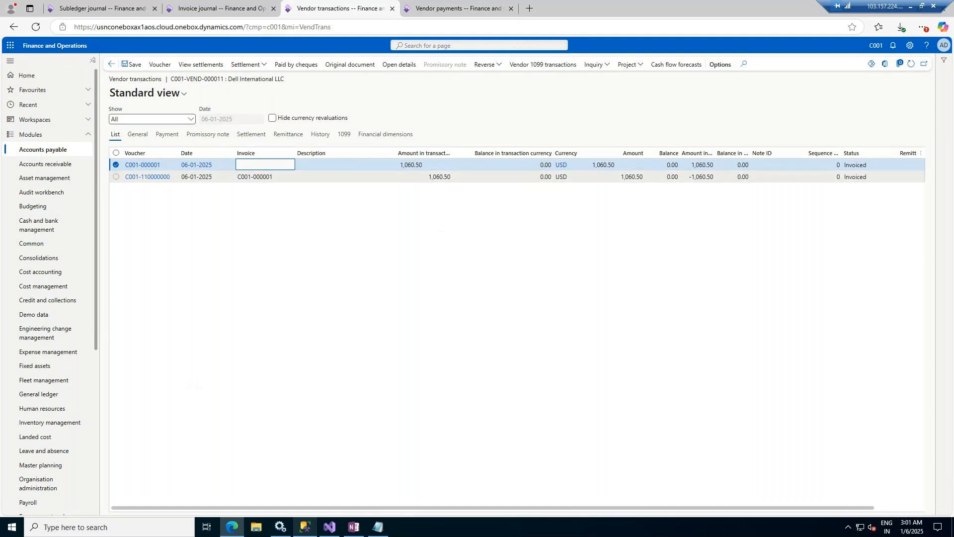
Step: Open Inventory management's On-hand list and apply filters to show Windows Server 2022 and Coke Bottle 1.5Ltrs stock
click(45, 154)
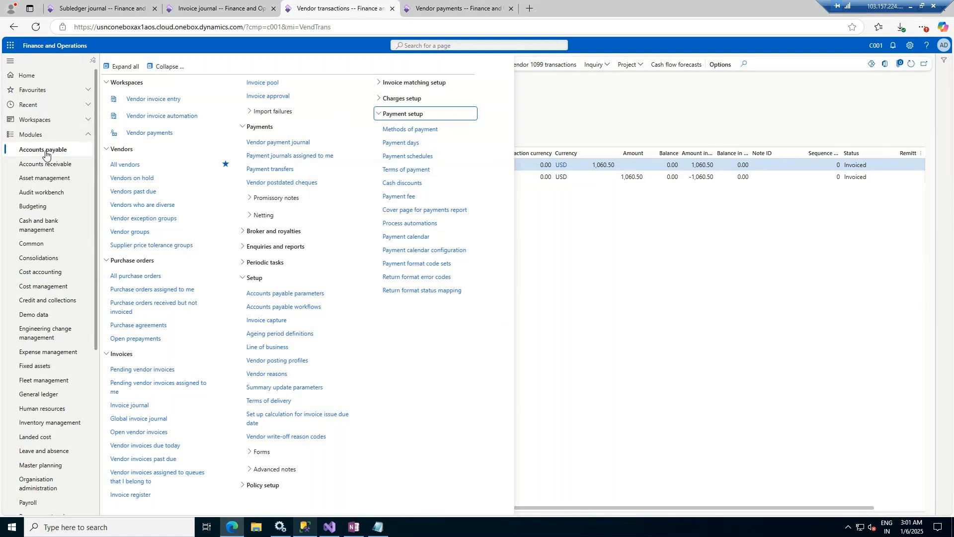
click(45, 169)
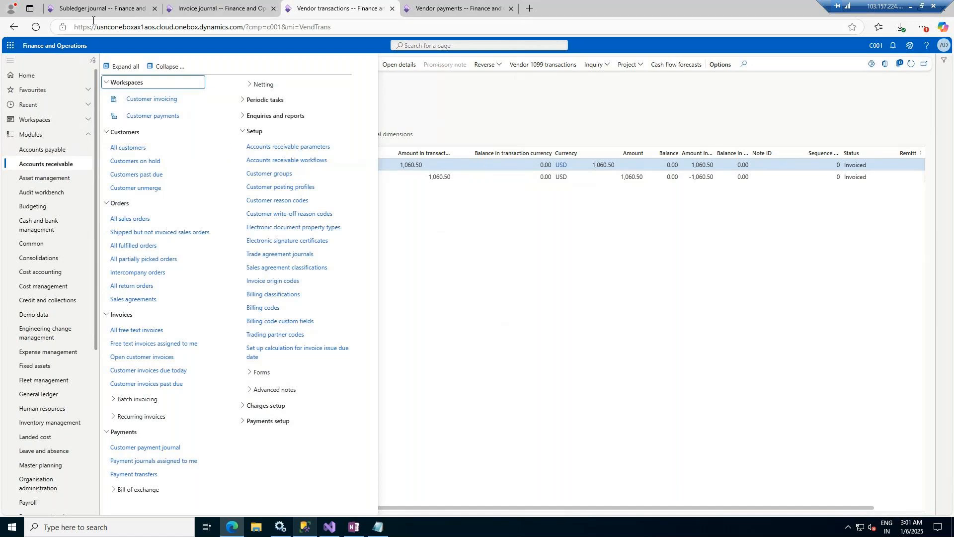
click(455, 8)
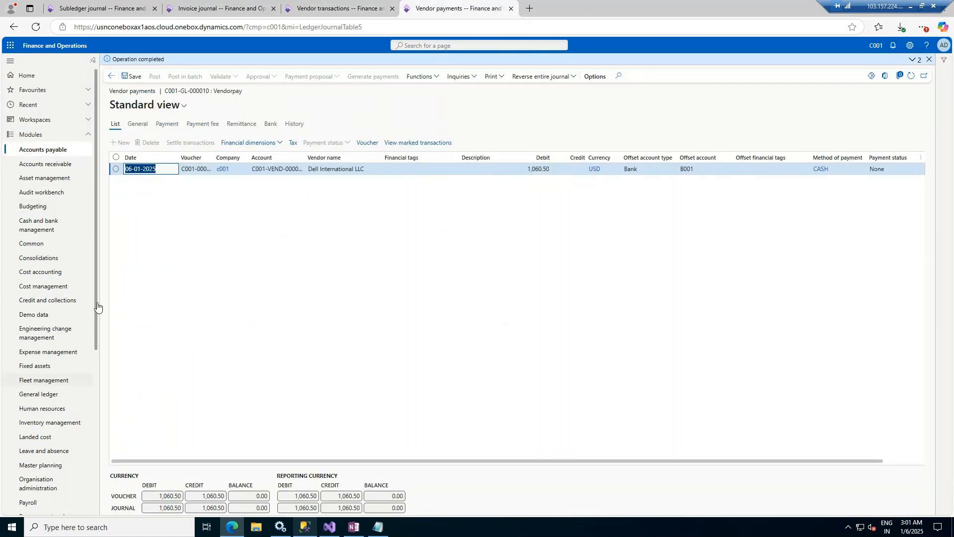
click(44, 426)
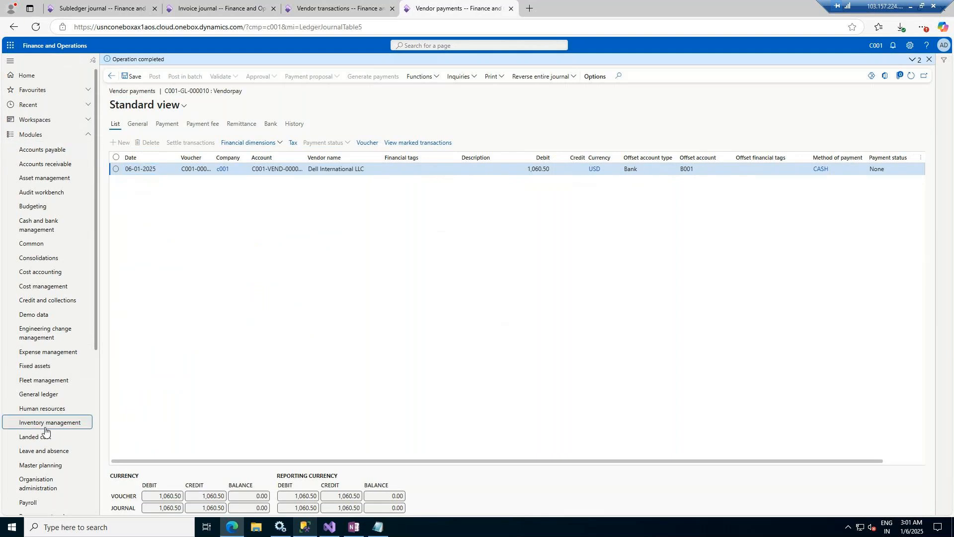
click(133, 145)
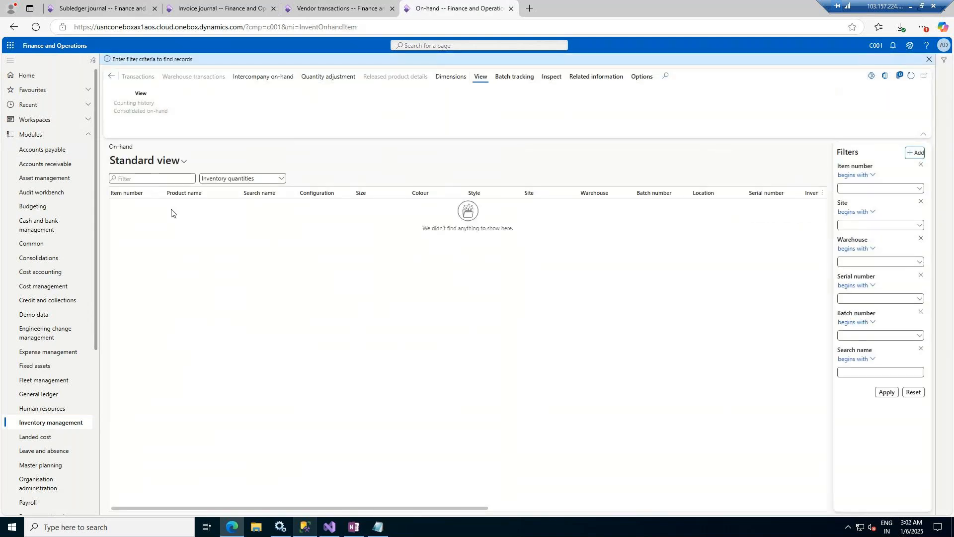
click(886, 392)
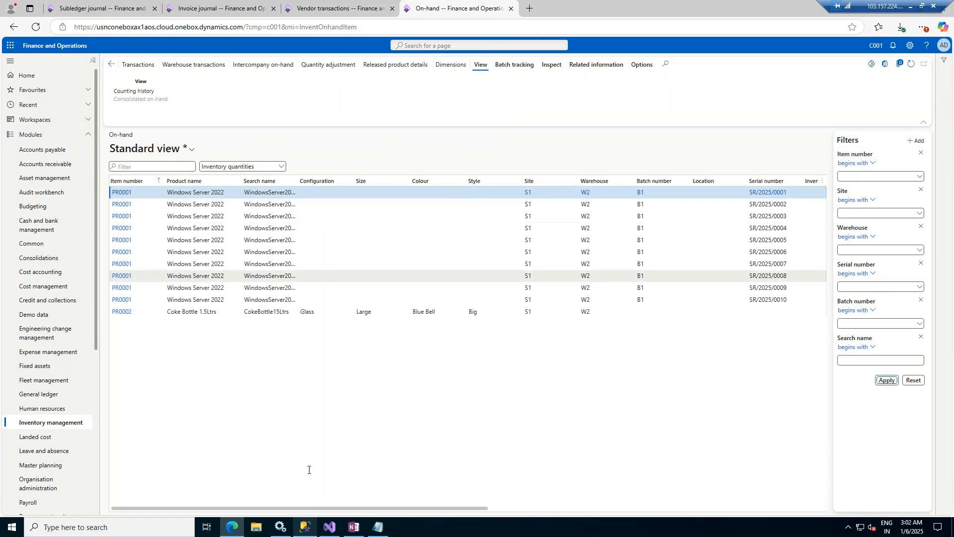
drag(315, 508, 183, 501)
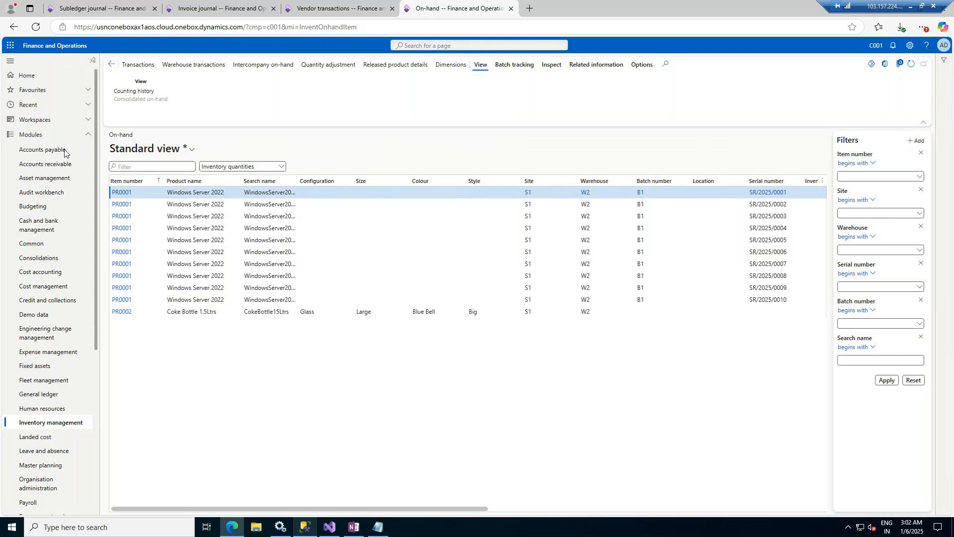
Step: Open Accounts receivable > Setup > Customer groups, with the blank new-customer form still open alongside
click(37, 166)
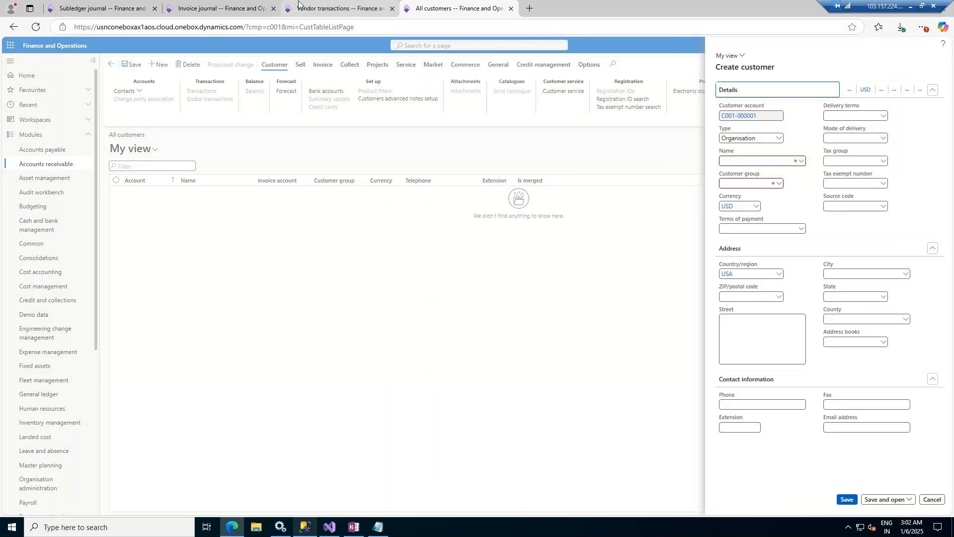
click(343, 9)
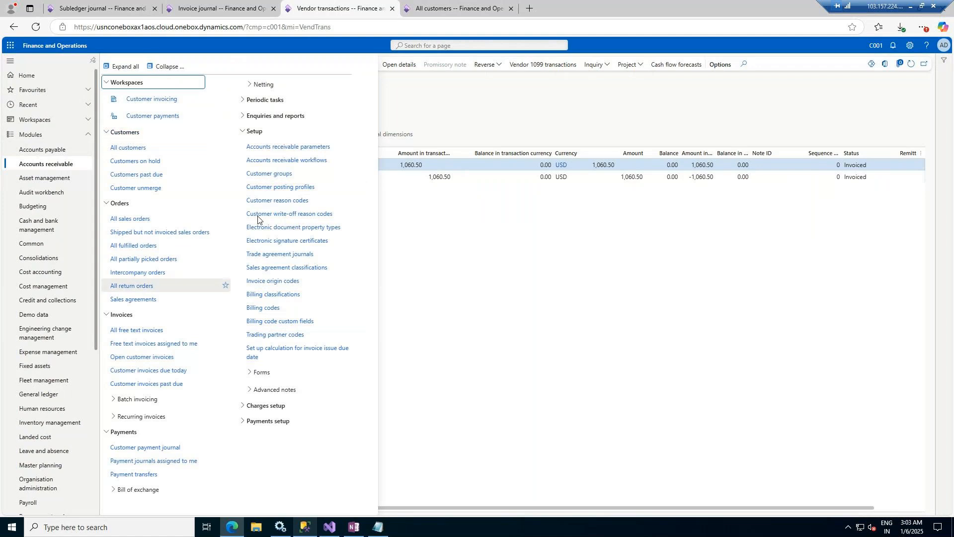
click(273, 175)
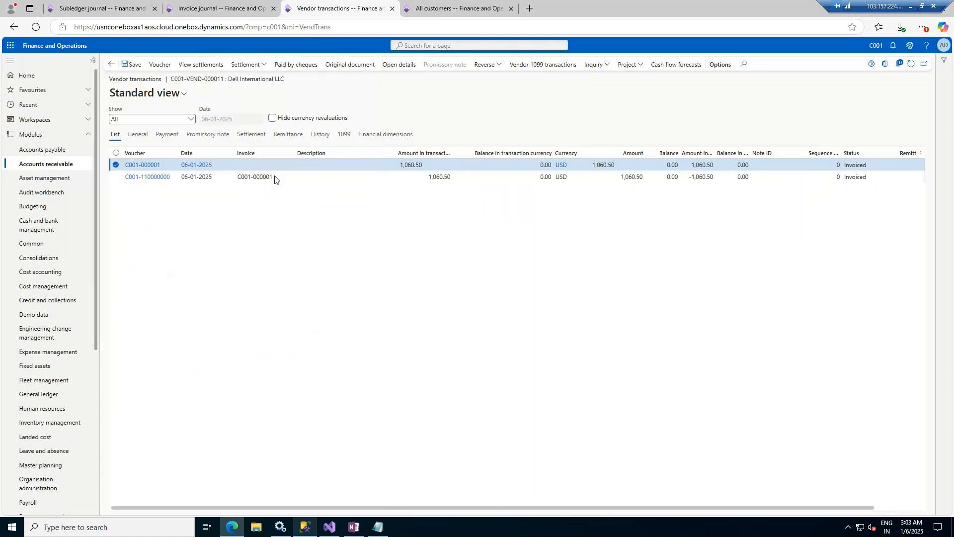
click(455, 5)
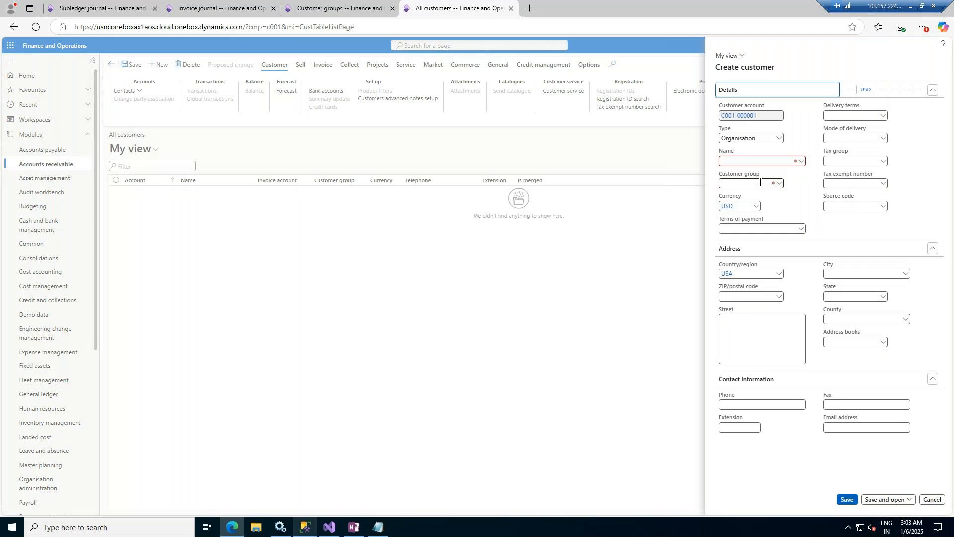
click(336, 7)
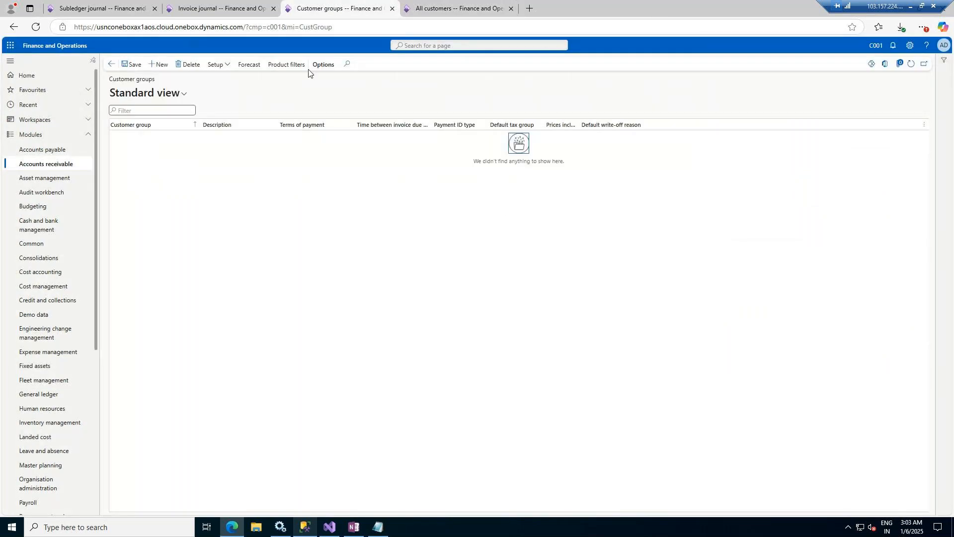
Step: Add customer group WHOLESALE with description Wholesale and save it
click(158, 65)
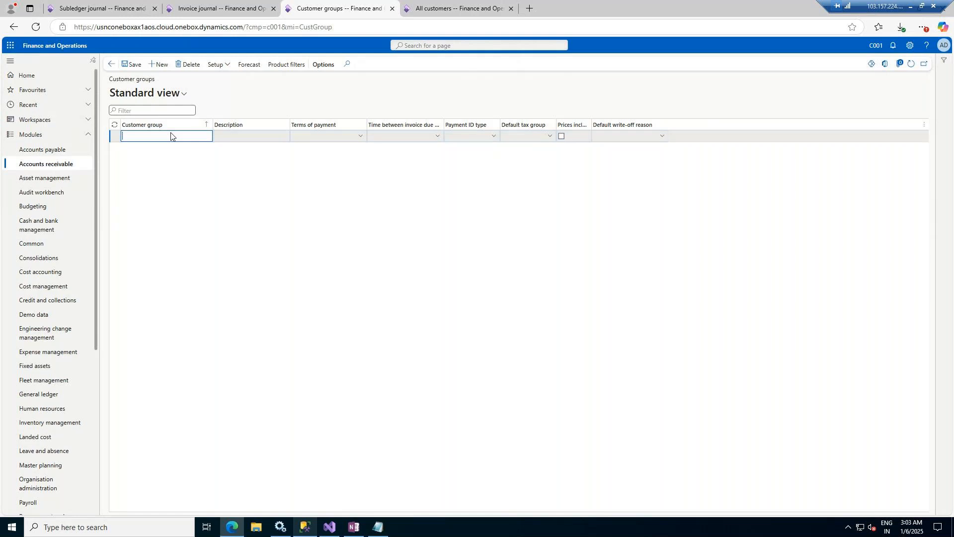
text(WHOLESALE)
key(Tab)
text(Wholesale)
key(ctrl+s)
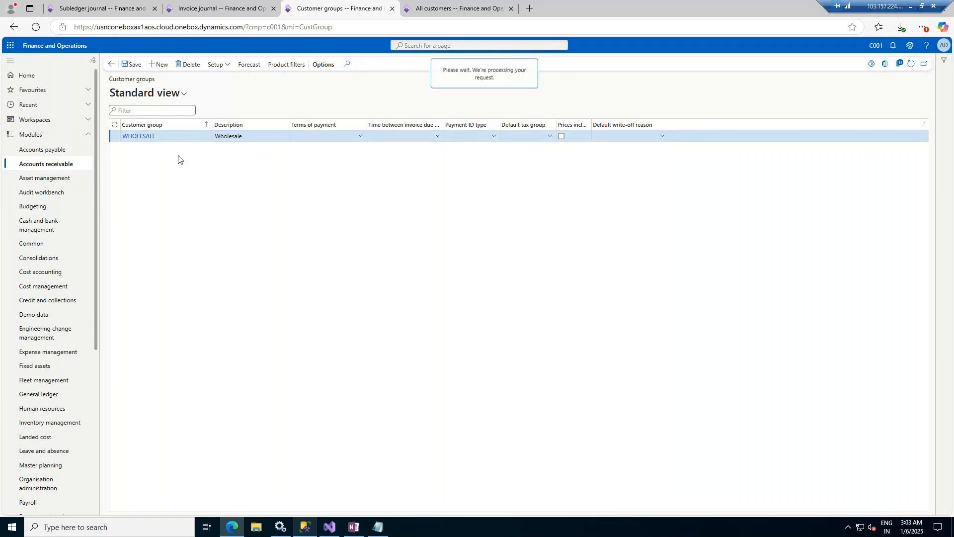
Step: Add customer group Retail with description Retail and save the groups
key(alt+n)
text(Retail)
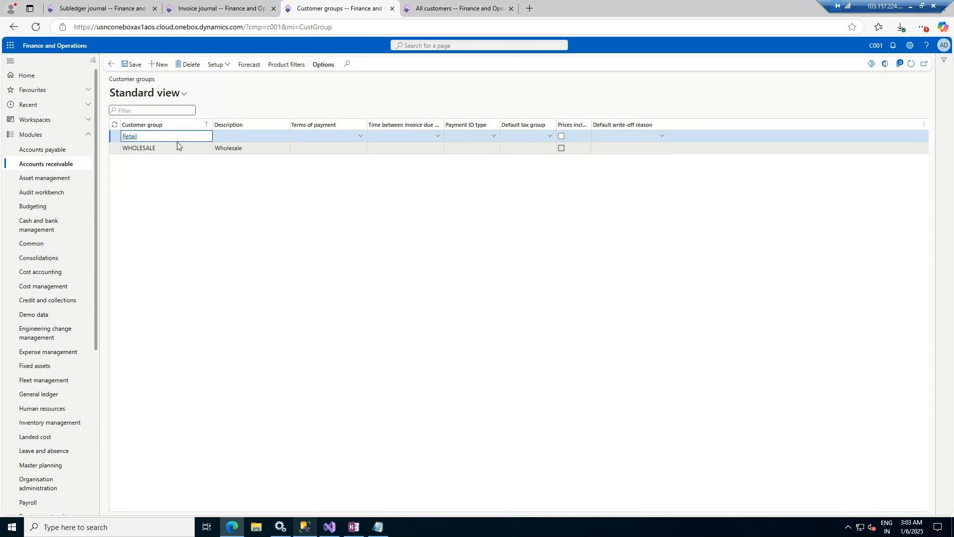
key(Tab)
text(Ret)
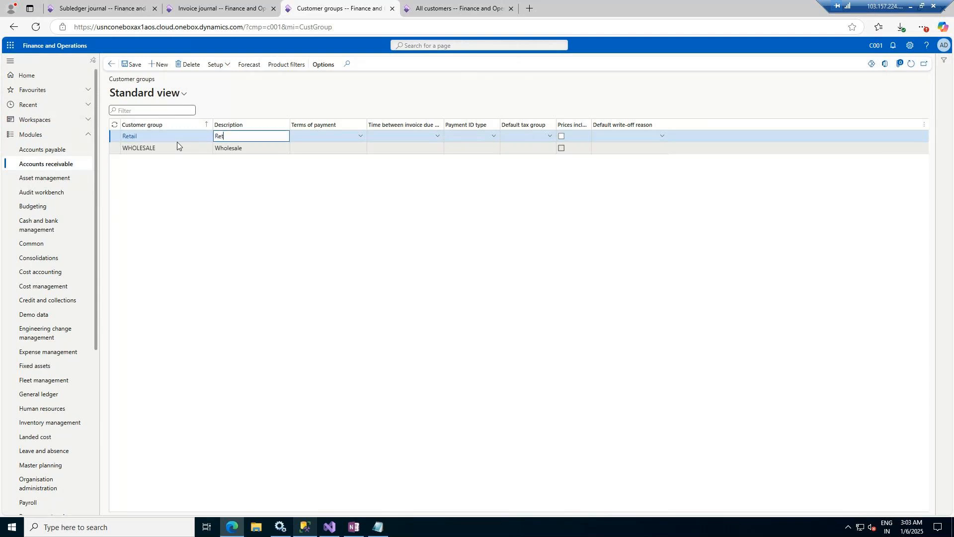
text(ail)
key(Tab)
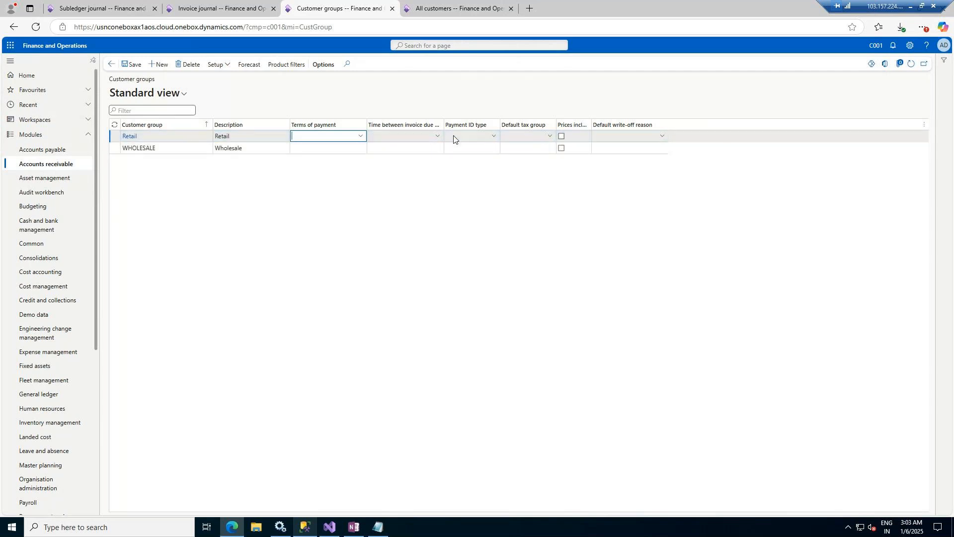
click(133, 65)
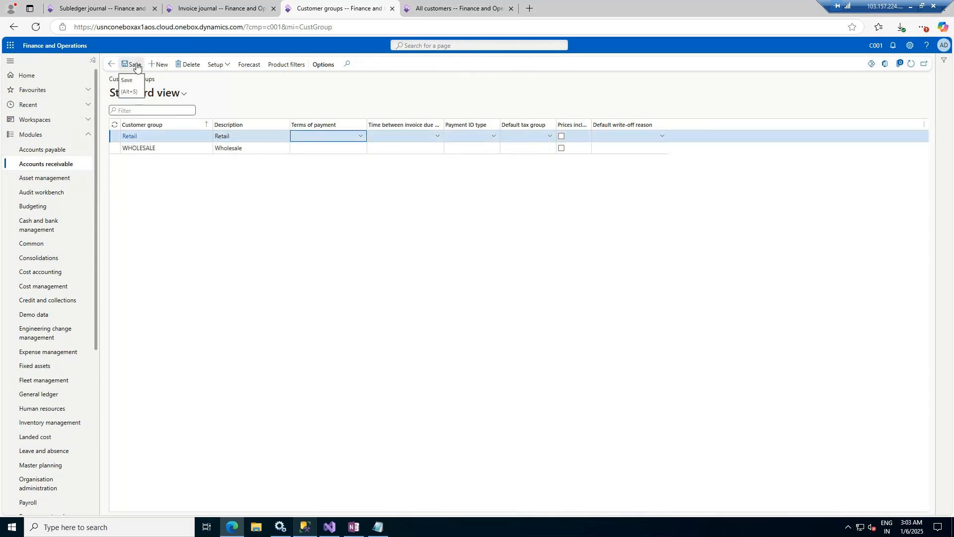
click(423, 3)
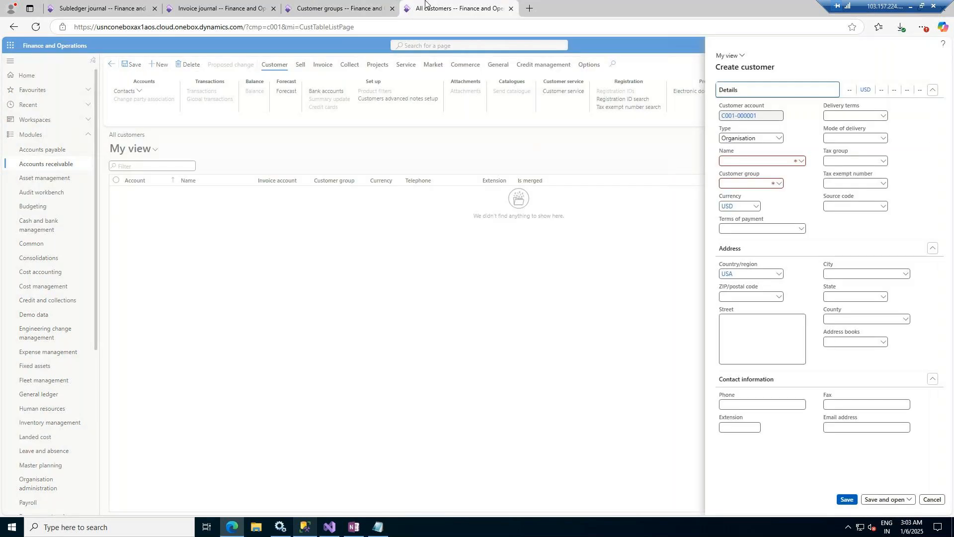
Step: Choose existing party Acme Office Supplies (000001745) as the customer name, pulling in its Houston address and phone
click(801, 162)
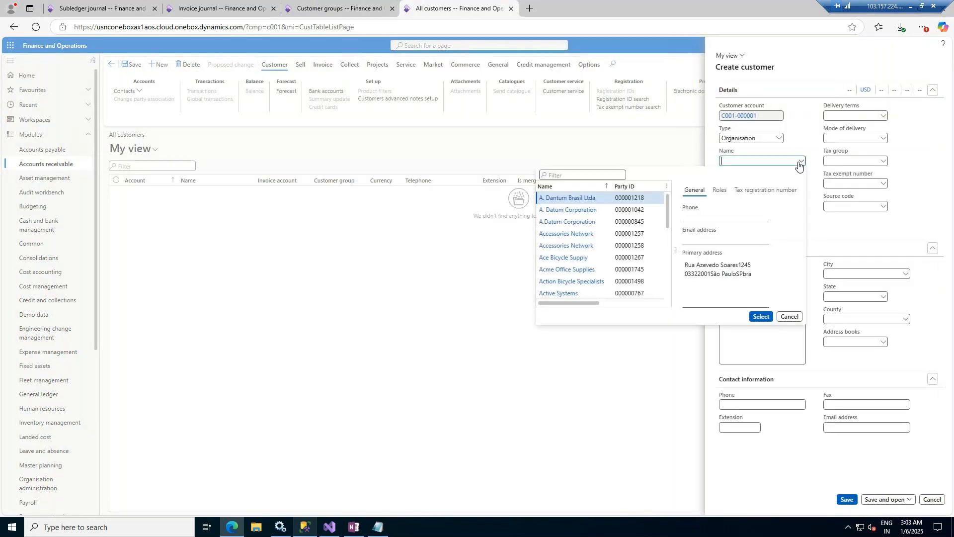
click(771, 161)
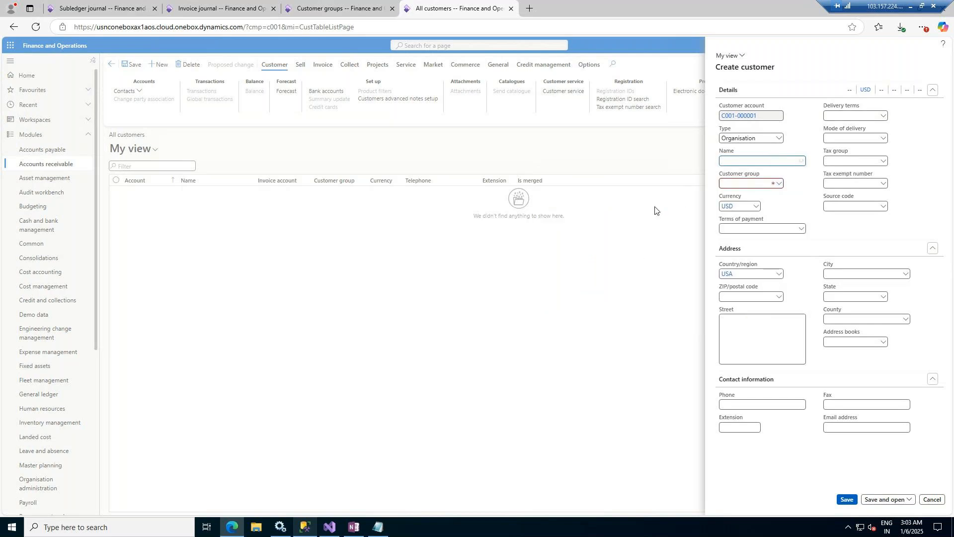
click(801, 163)
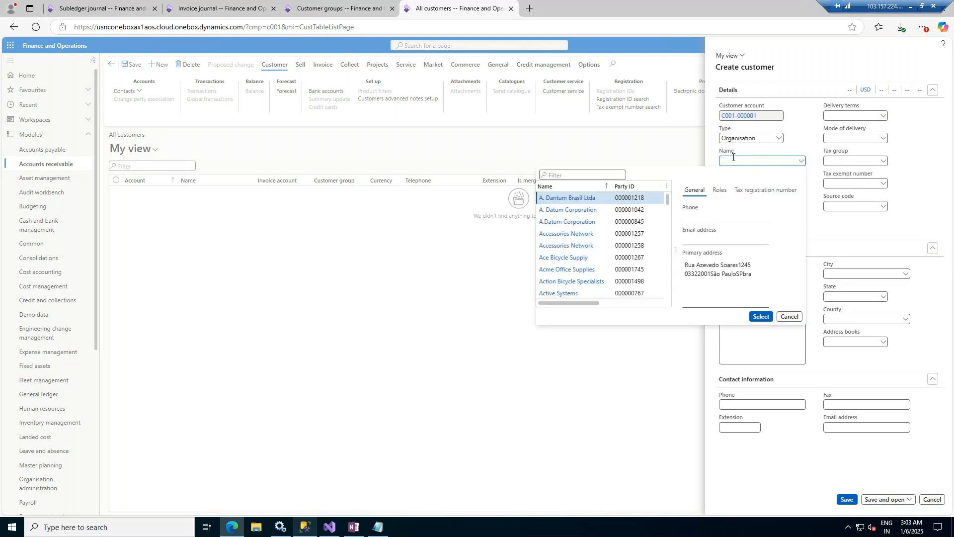
scroll(641, 236, down, 5)
scroll(640, 233, down, 3)
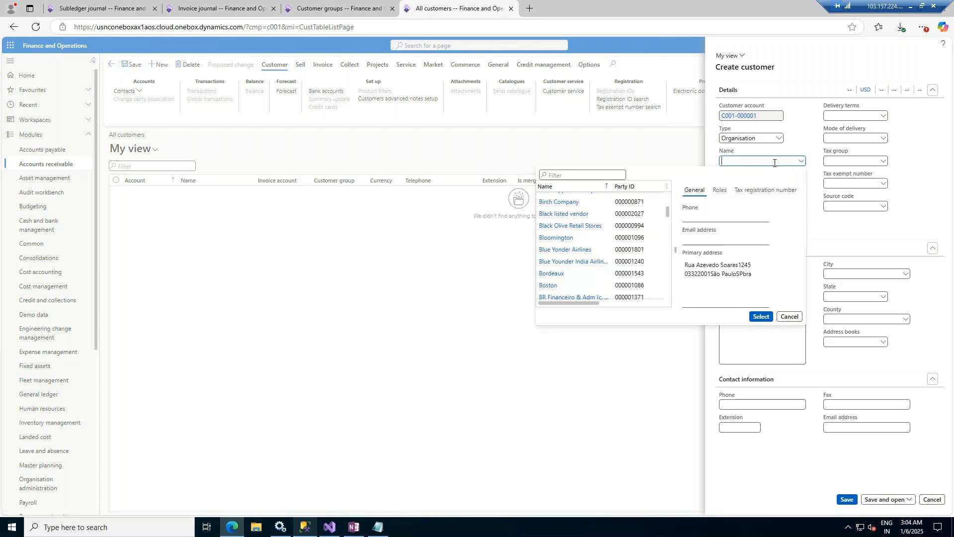
text(Akeel)
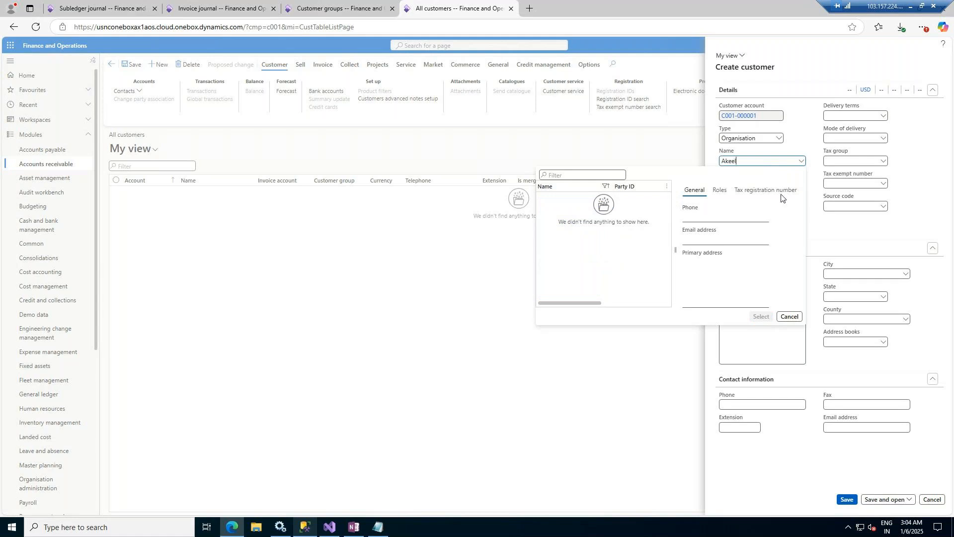
key(BackSpace)
key(BackSpace)
key(BackSpace)
key(BackSpace)
key(BackSpace)
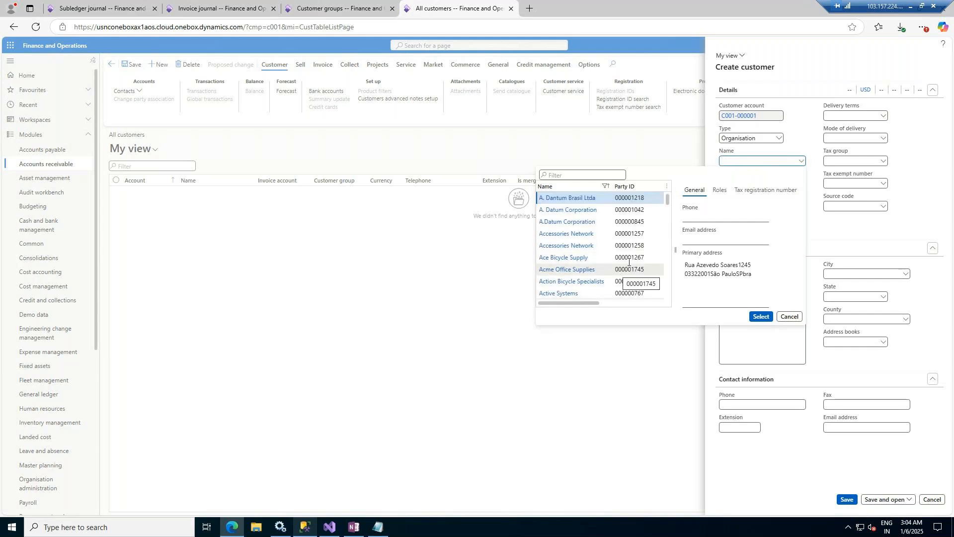
click(634, 269)
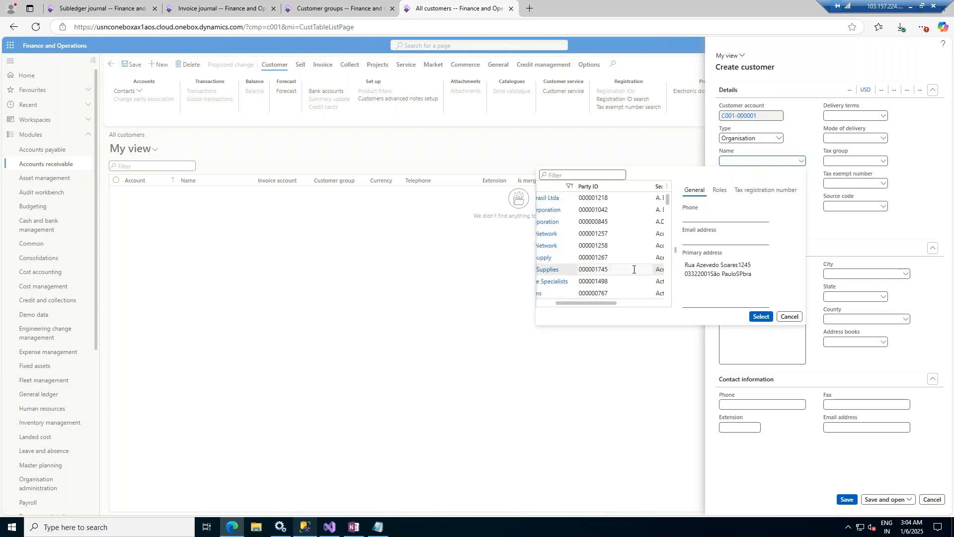
click(761, 317)
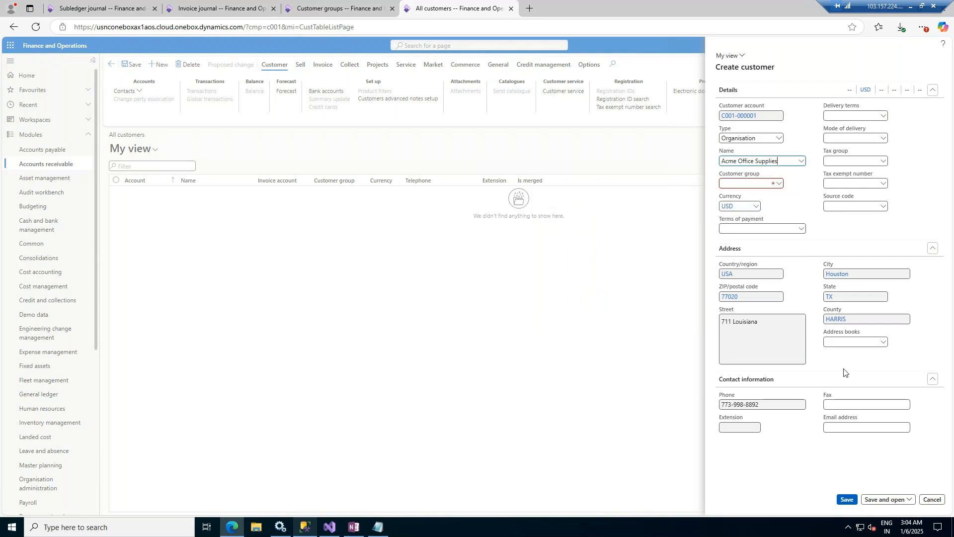
Step: Set customer group Retail, payment terms 7D, delivery terms CC and mode of delivery SHIP
click(779, 185)
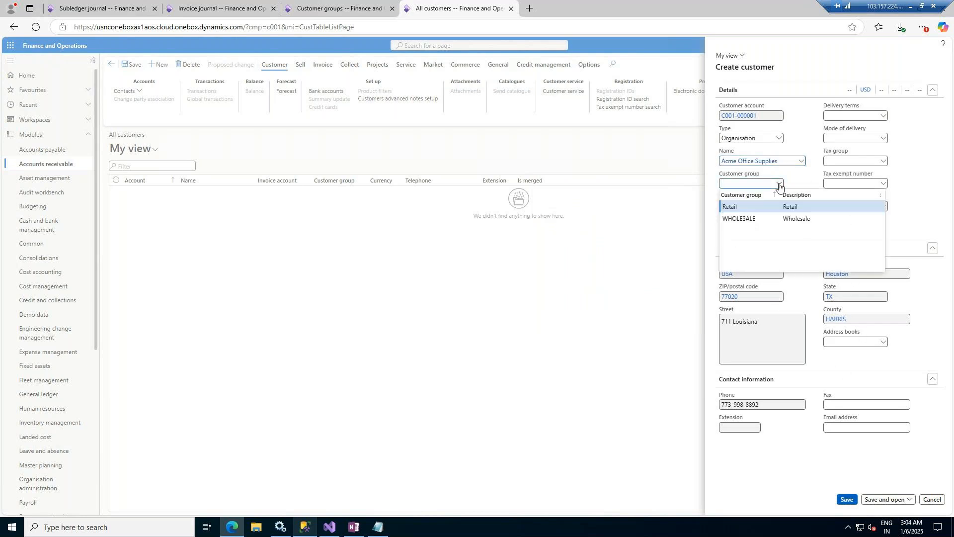
click(793, 210)
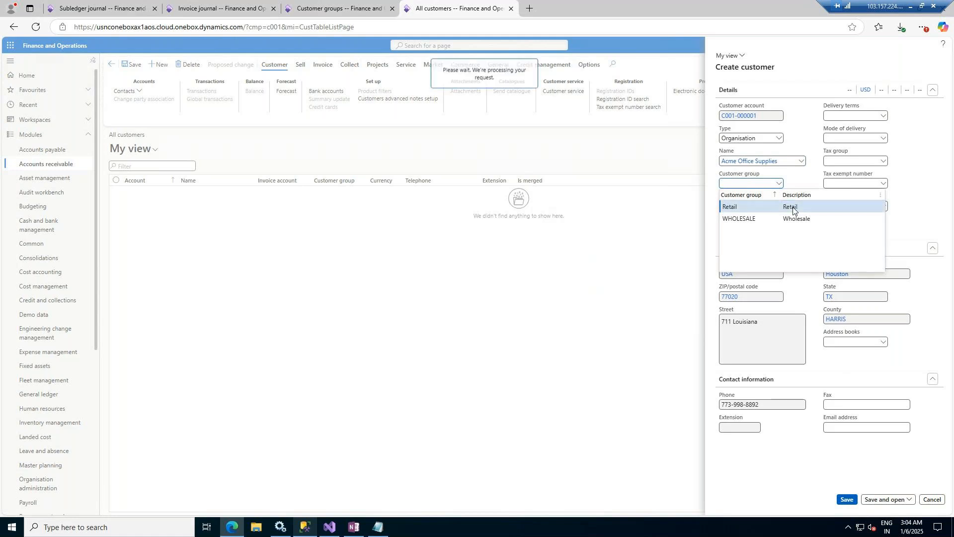
click(800, 230)
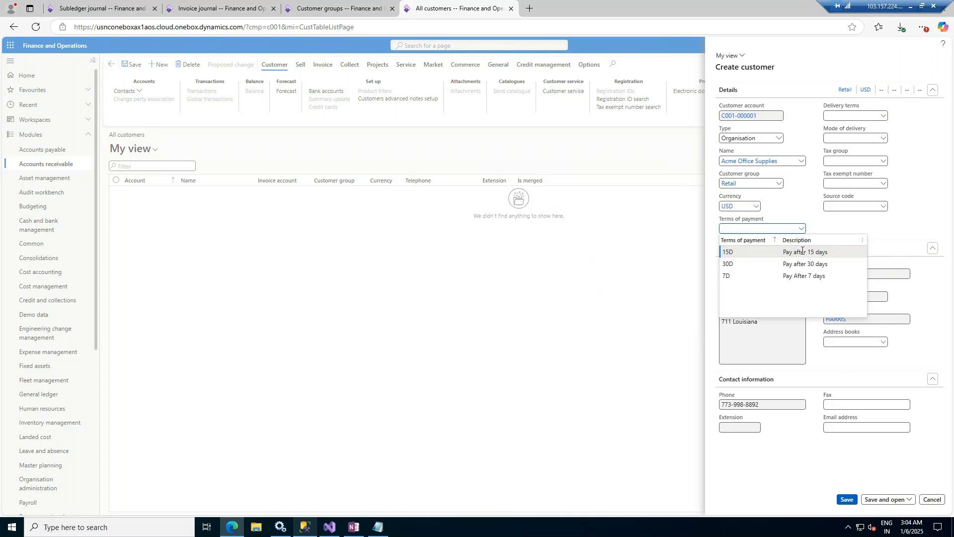
click(802, 278)
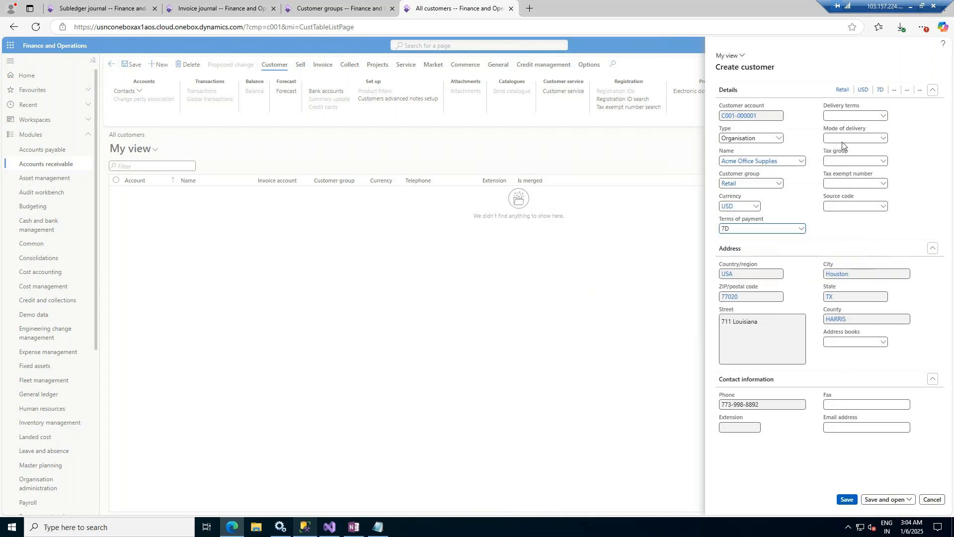
click(884, 117)
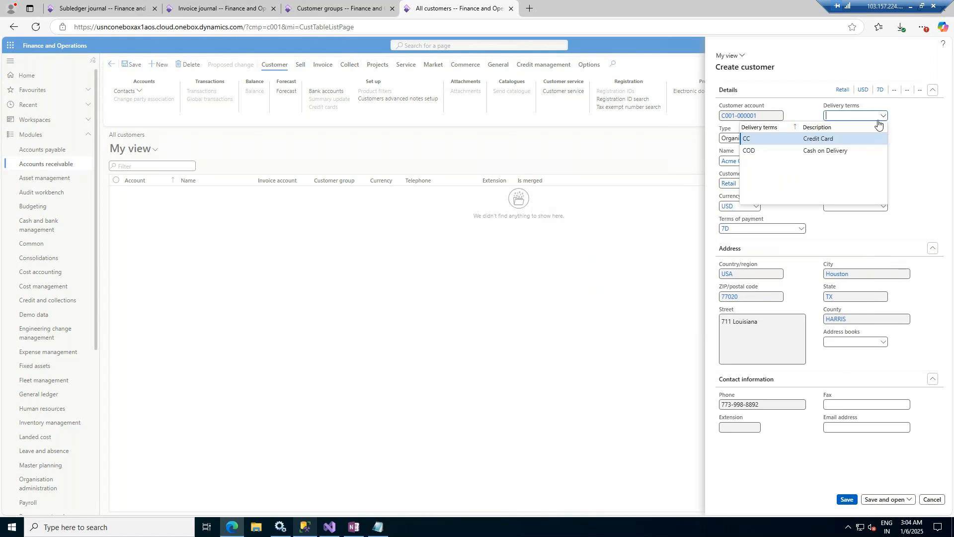
click(815, 140)
click(883, 140)
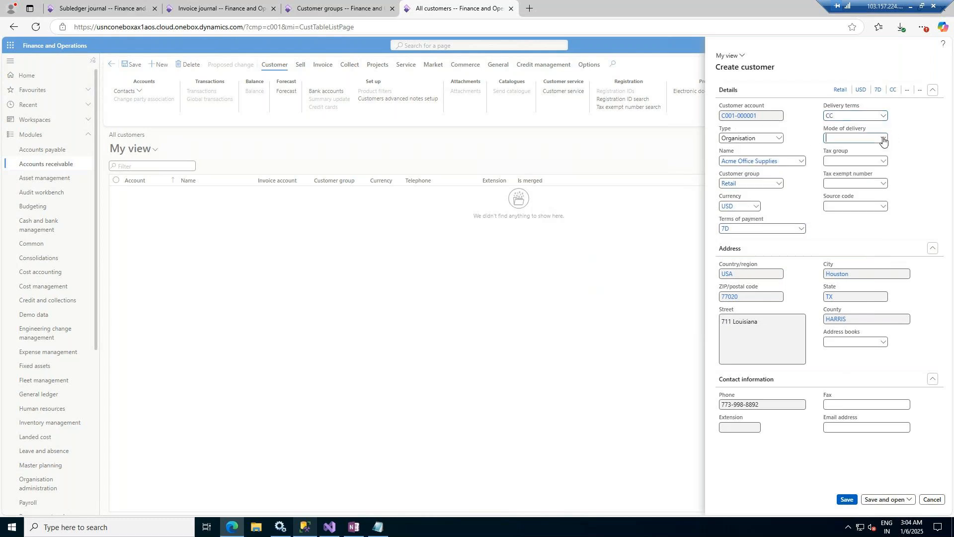
click(883, 140)
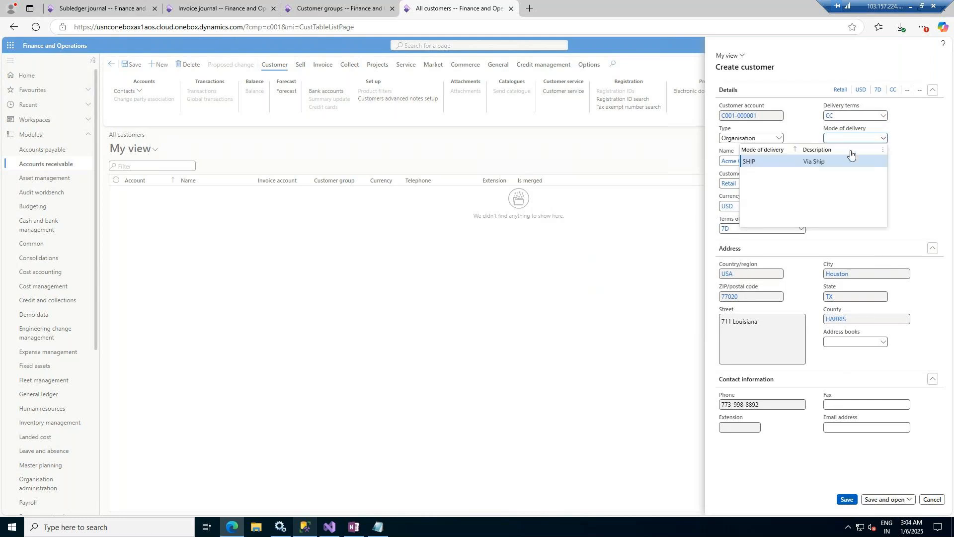
click(826, 160)
Step: Set tax group CA, leaving the tax exempt number and source code empty
click(884, 161)
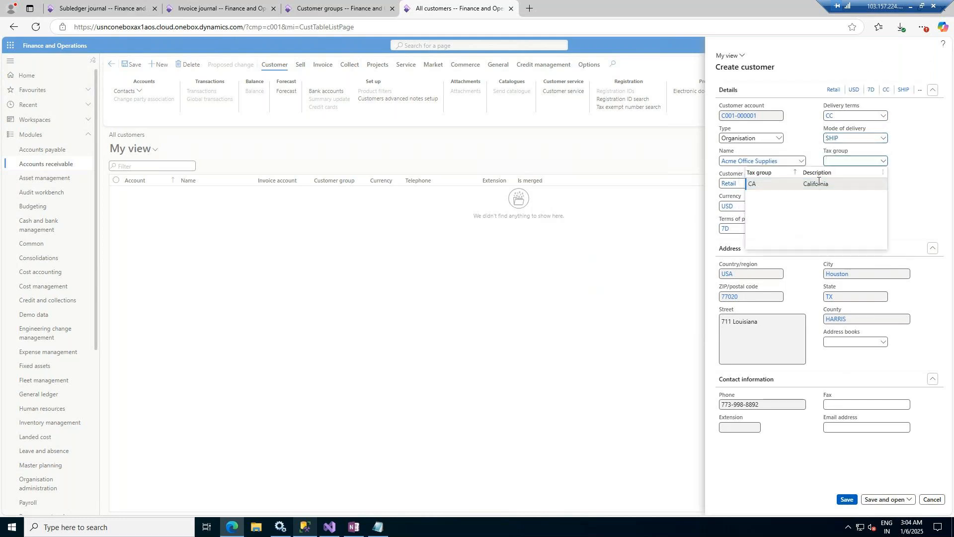
click(819, 185)
click(882, 185)
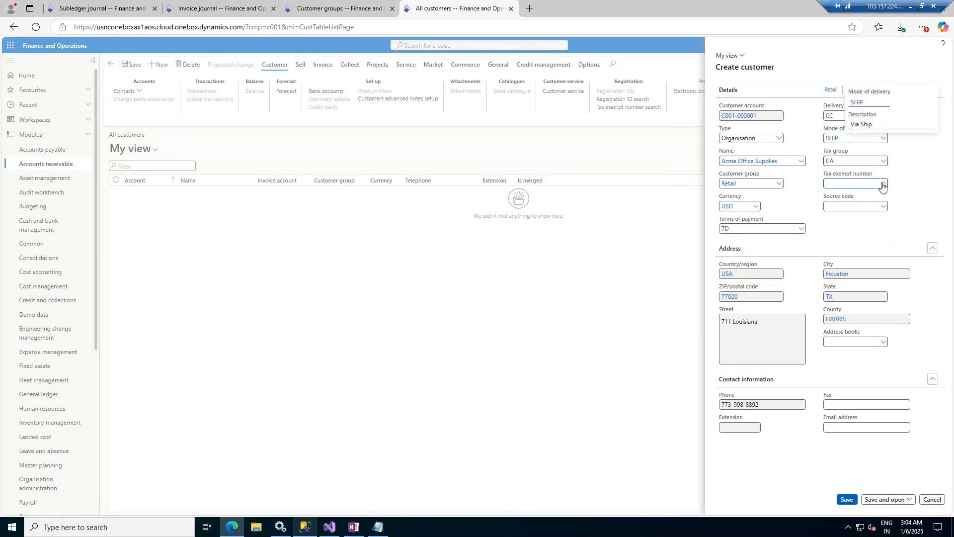
click(882, 184)
click(880, 185)
click(882, 206)
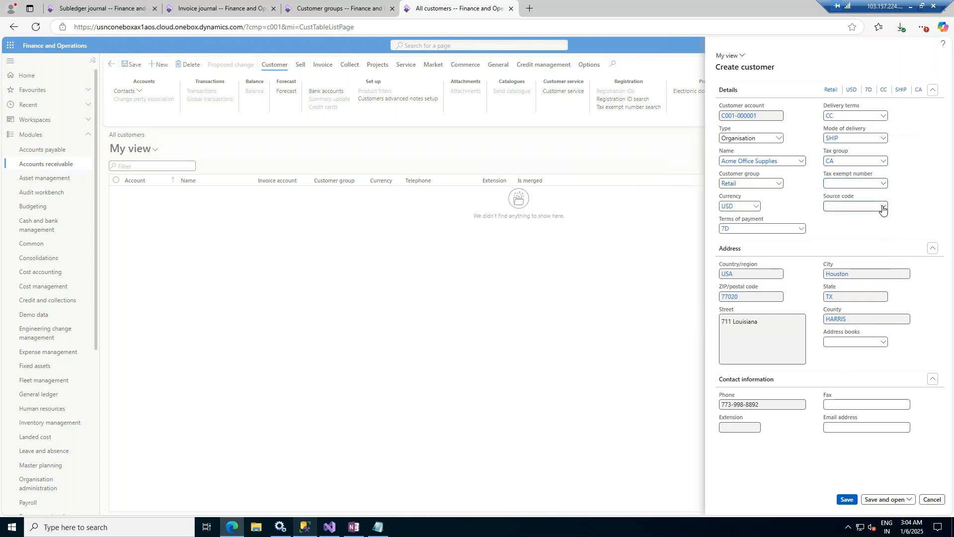
click(883, 208)
click(882, 207)
click(907, 504)
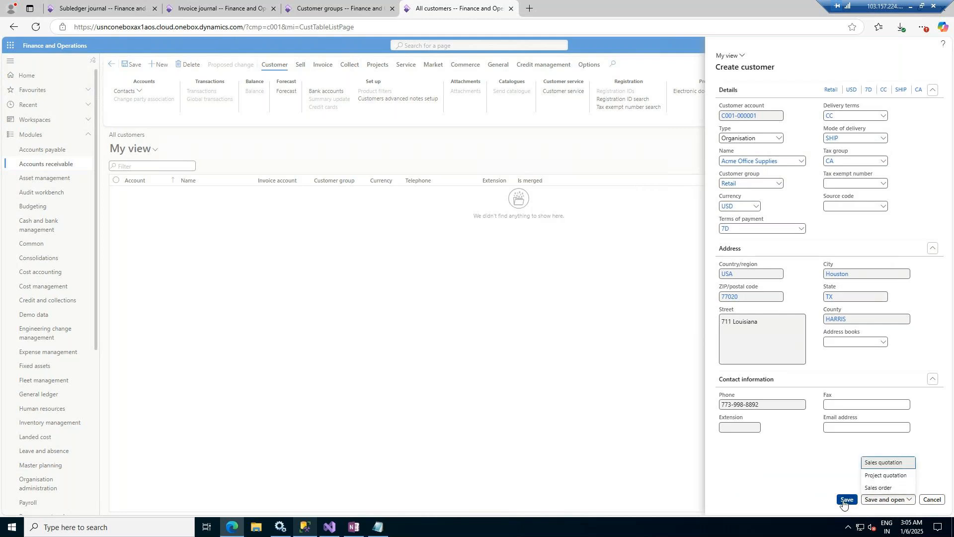
click(843, 501)
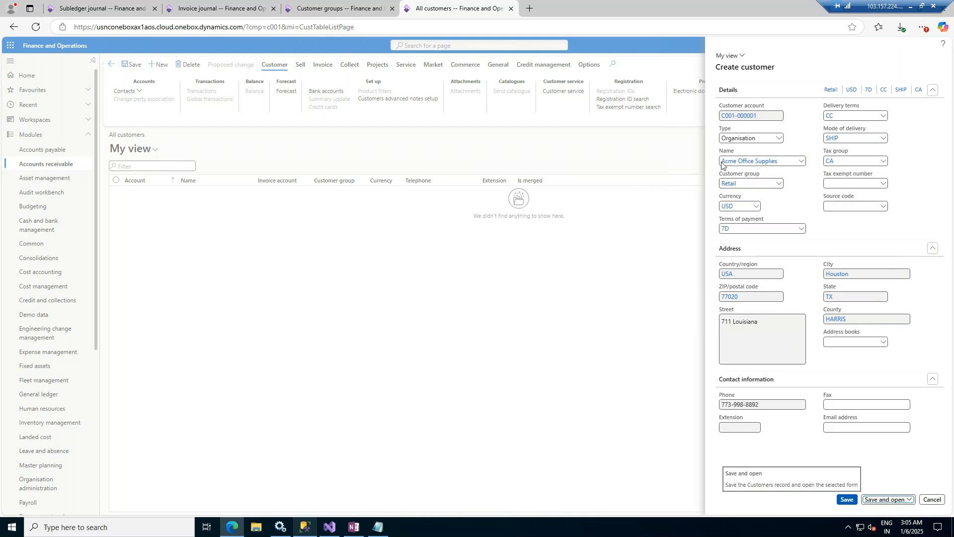
click(294, 3)
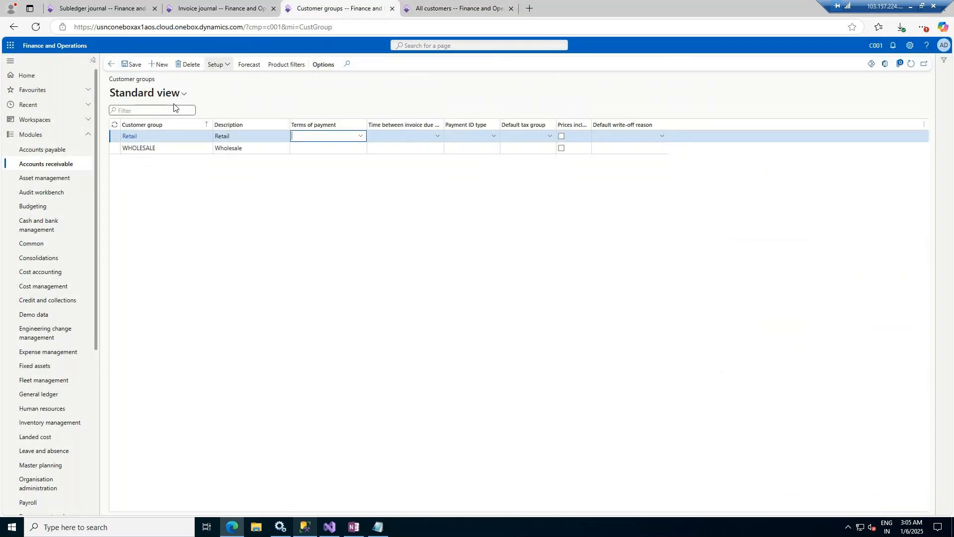
Step: Start customer posting profile STD with a Table setup line, then save customer Acme Office Supplies
click(46, 164)
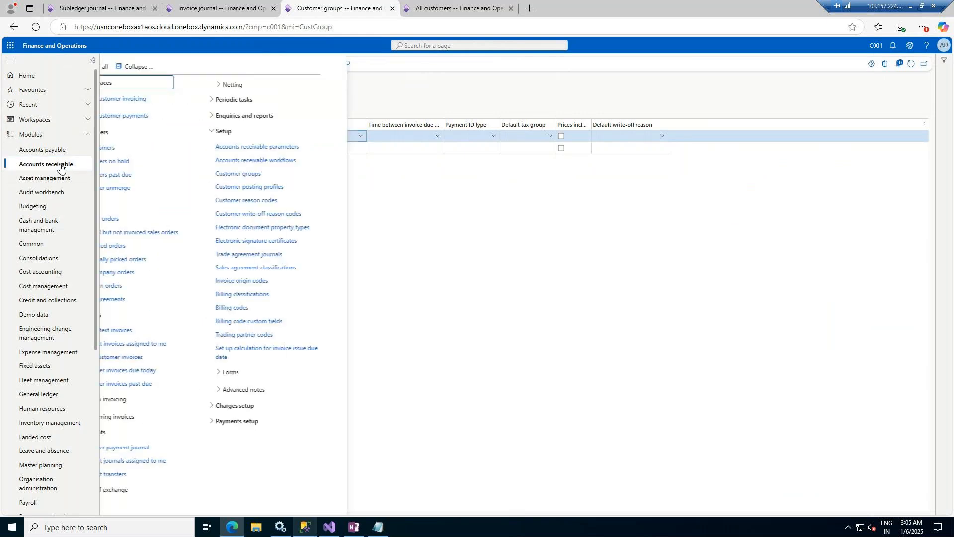
click(285, 189)
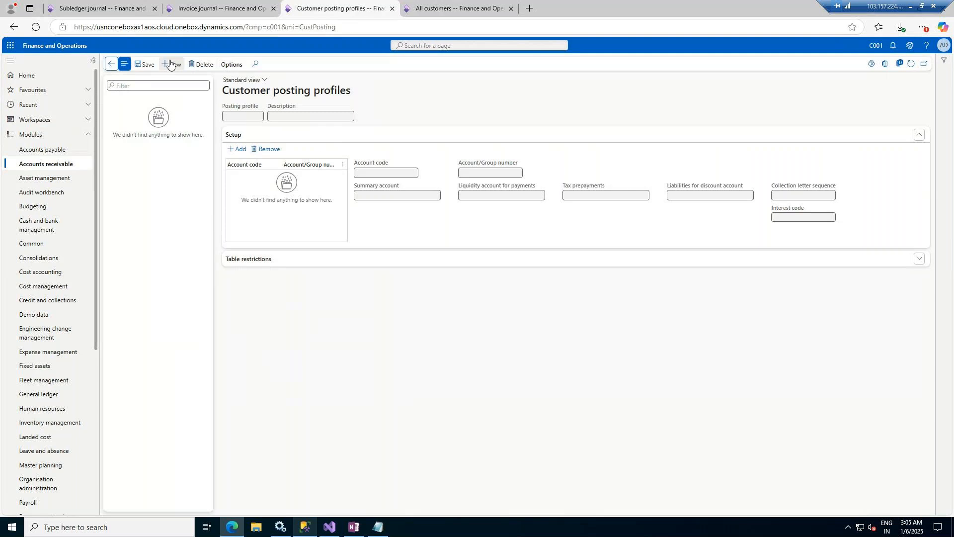
click(172, 64)
text(STD)
key(Tab)
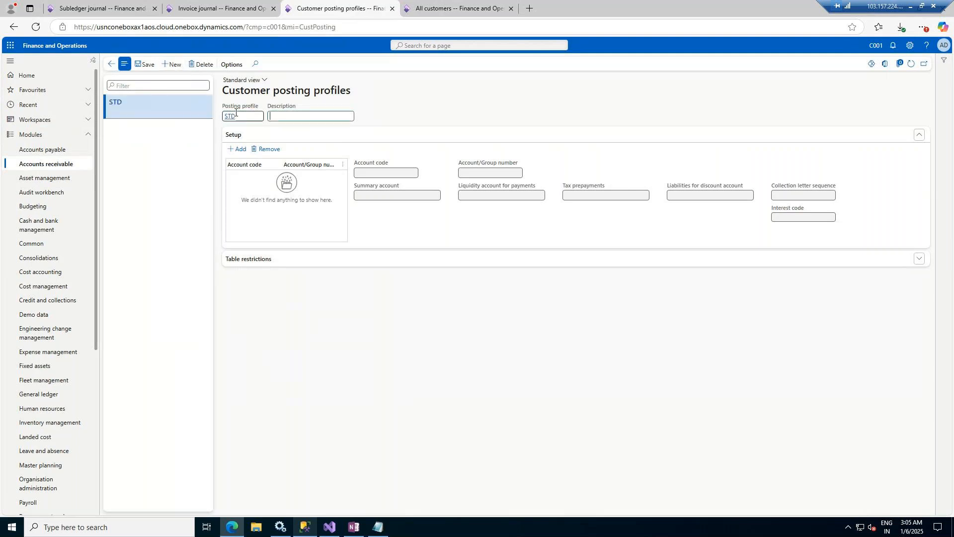
click(237, 149)
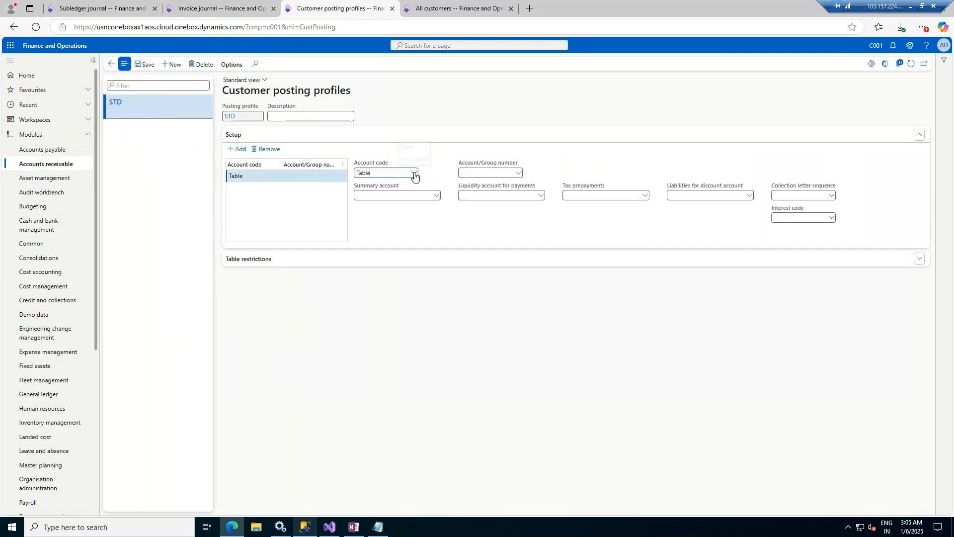
click(519, 173)
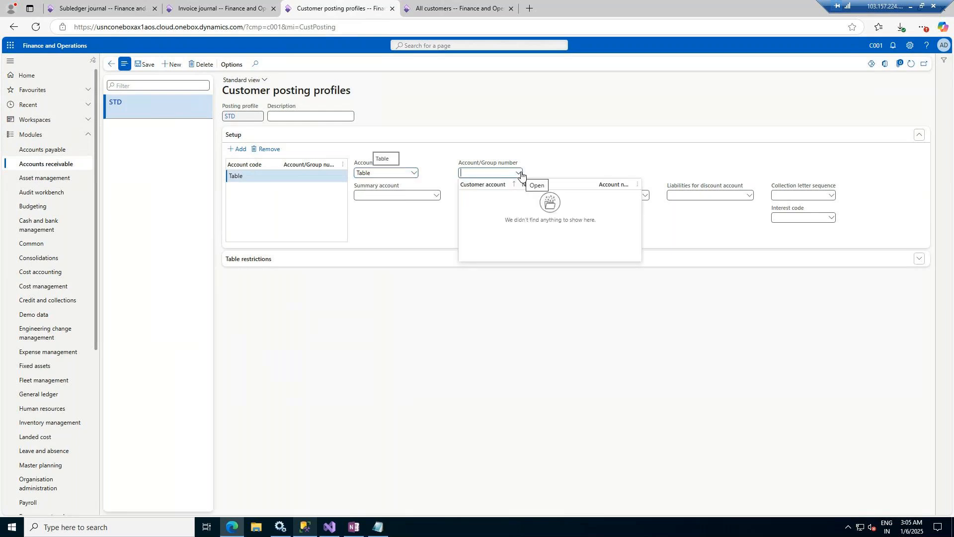
click(467, 8)
click(845, 500)
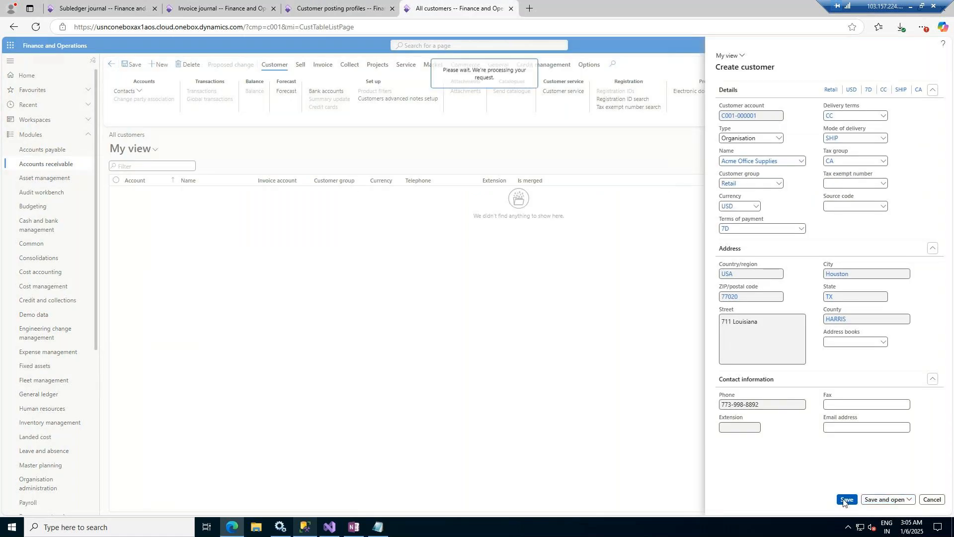
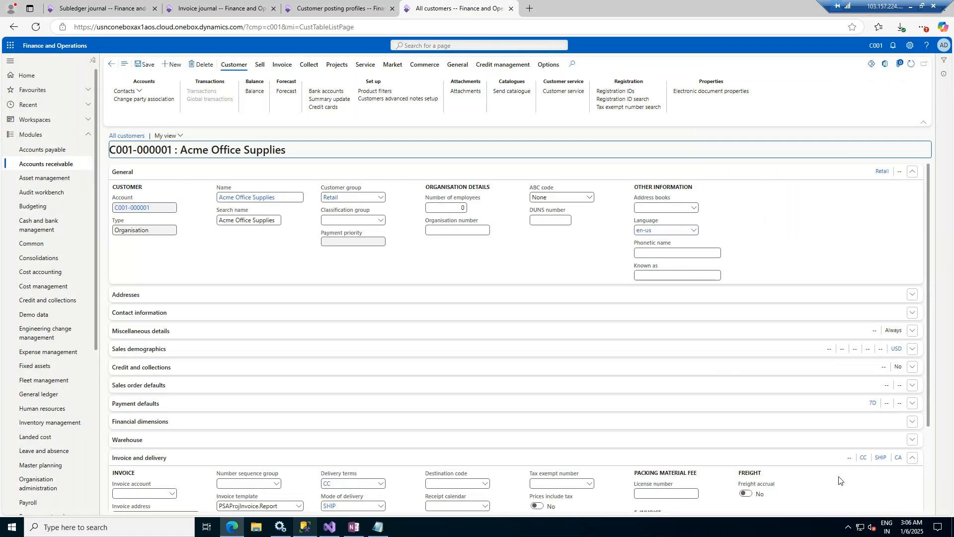
Step: Fill the STD posting profile line with account code Group, Retail and summary account 100005
click(338, 9)
click(519, 174)
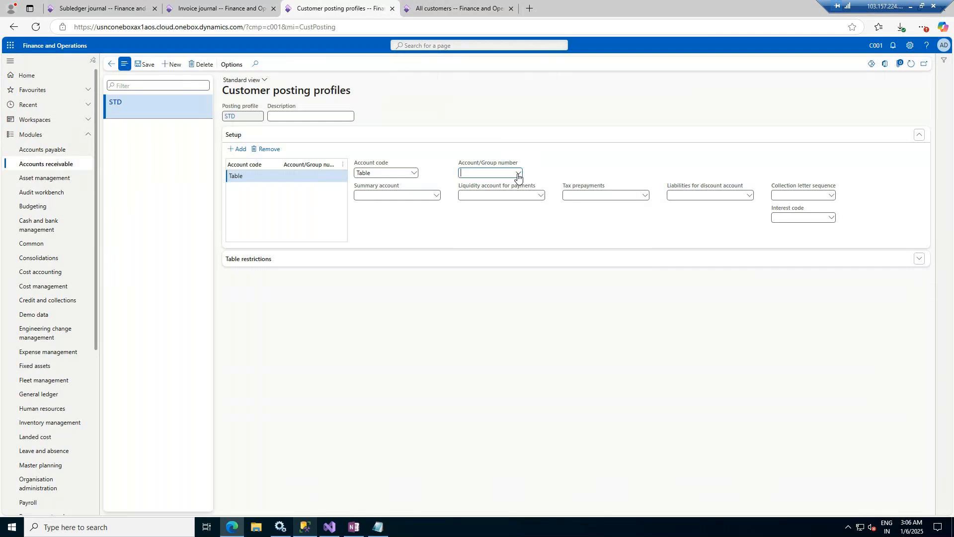
click(518, 174)
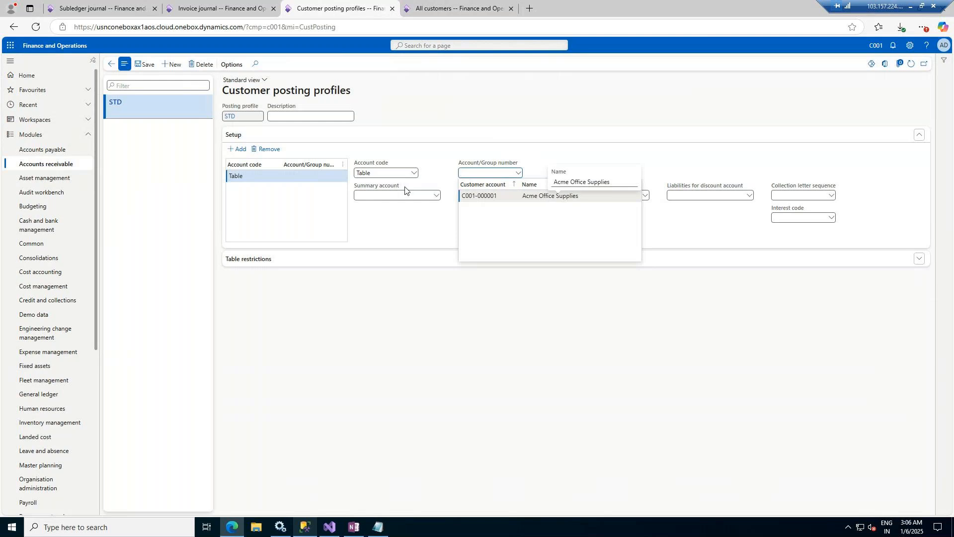
click(415, 173)
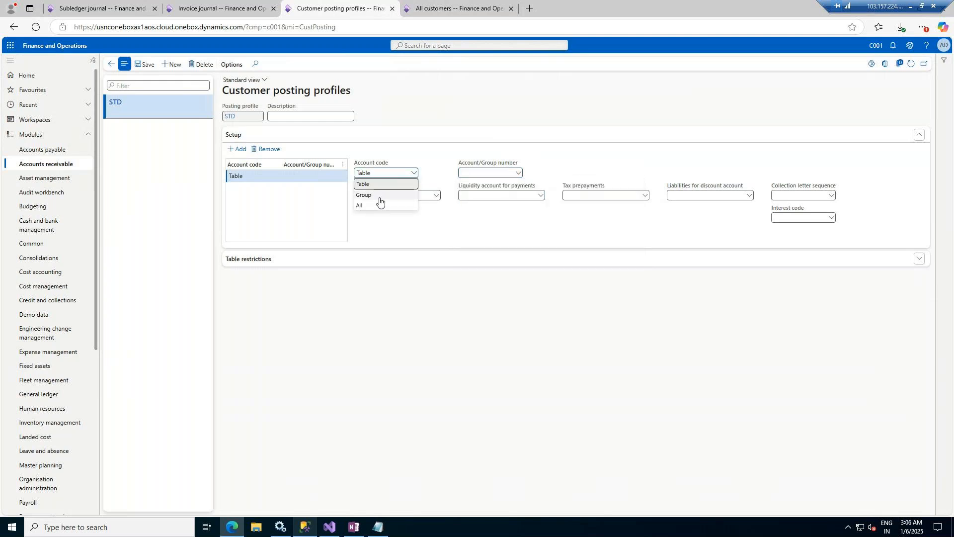
click(434, 198)
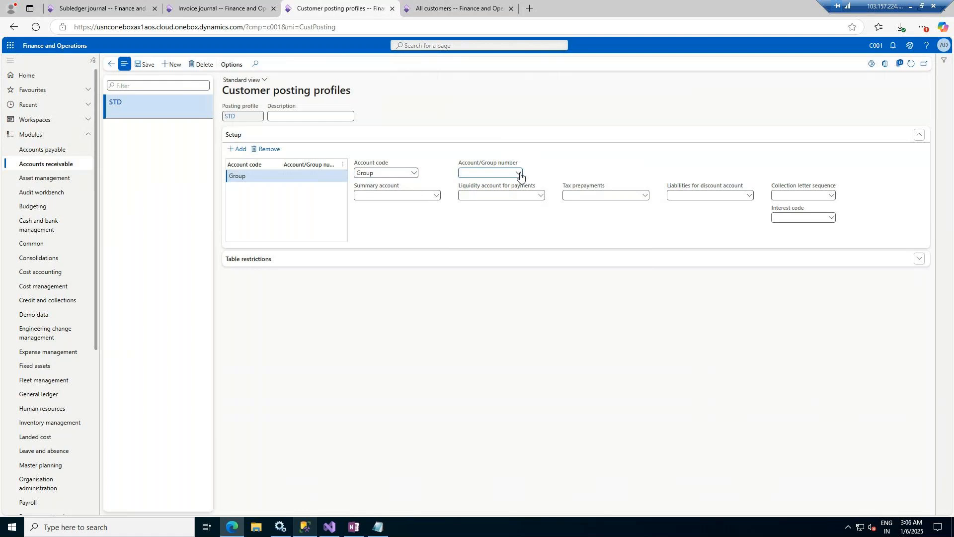
click(519, 174)
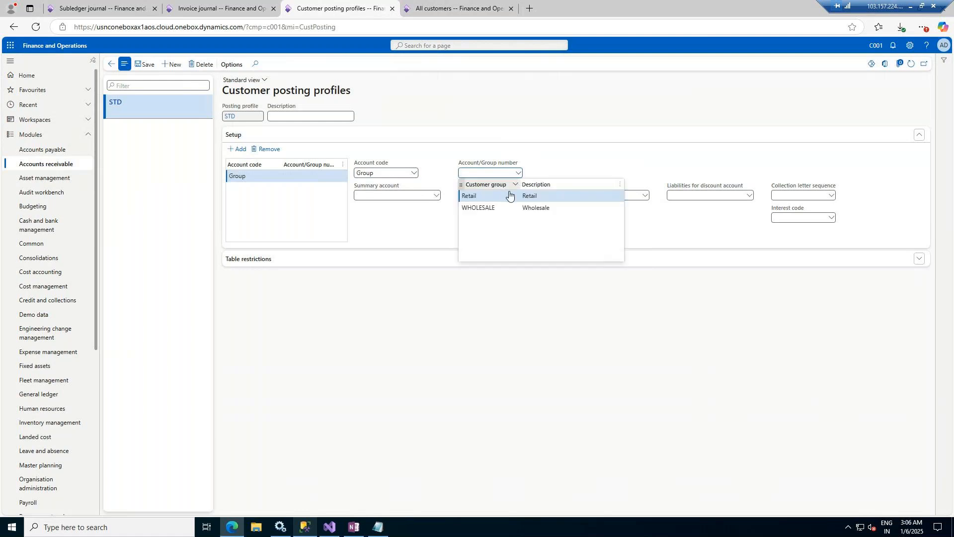
click(470, 195)
click(437, 196)
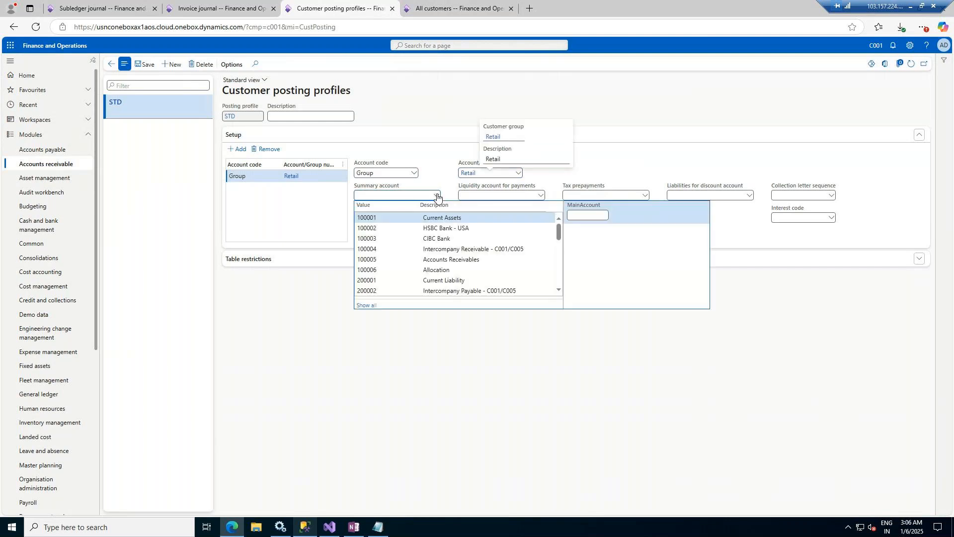
click(449, 259)
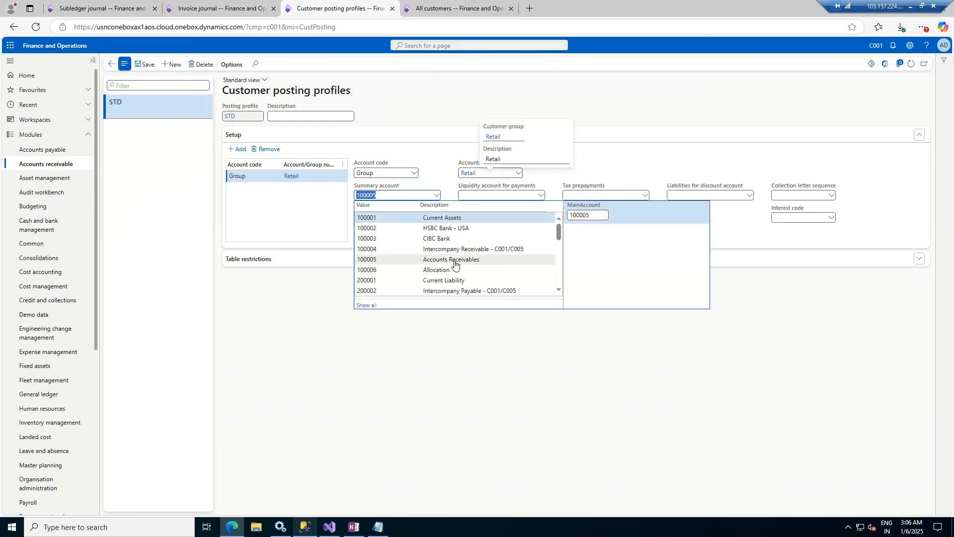
Step: Change the account code to All, give the profile description 'Standard', and save
click(414, 174)
click(389, 204)
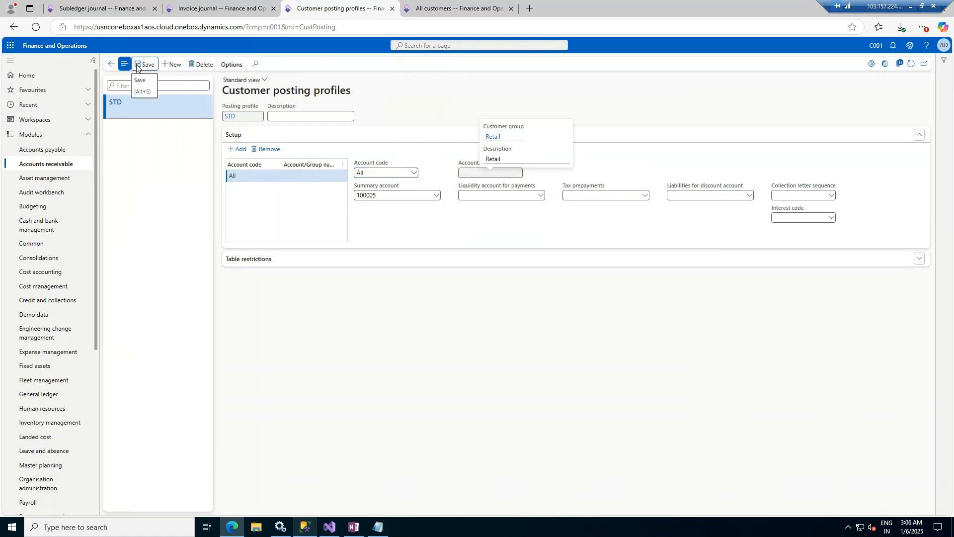
click(415, 177)
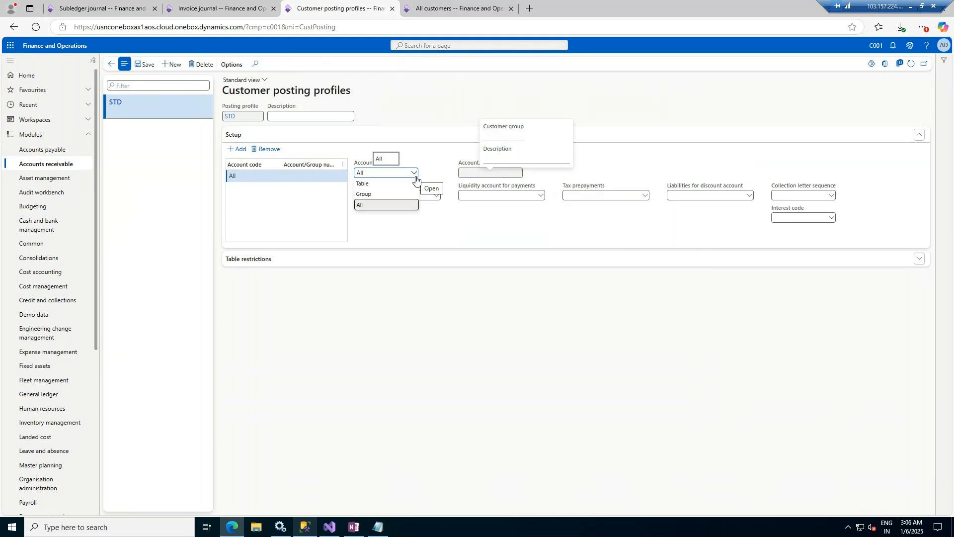
click(416, 174)
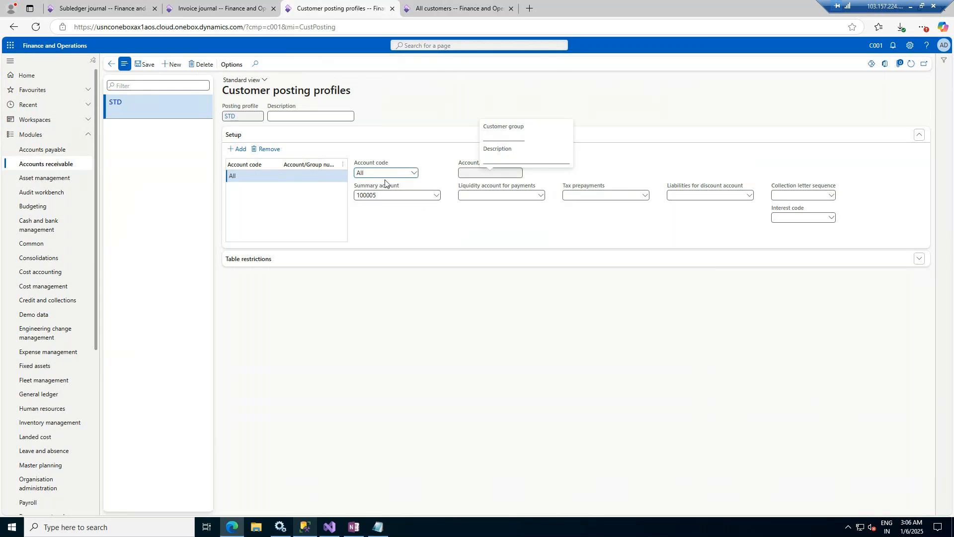
click(293, 117)
text(Standard)
key(Tab)
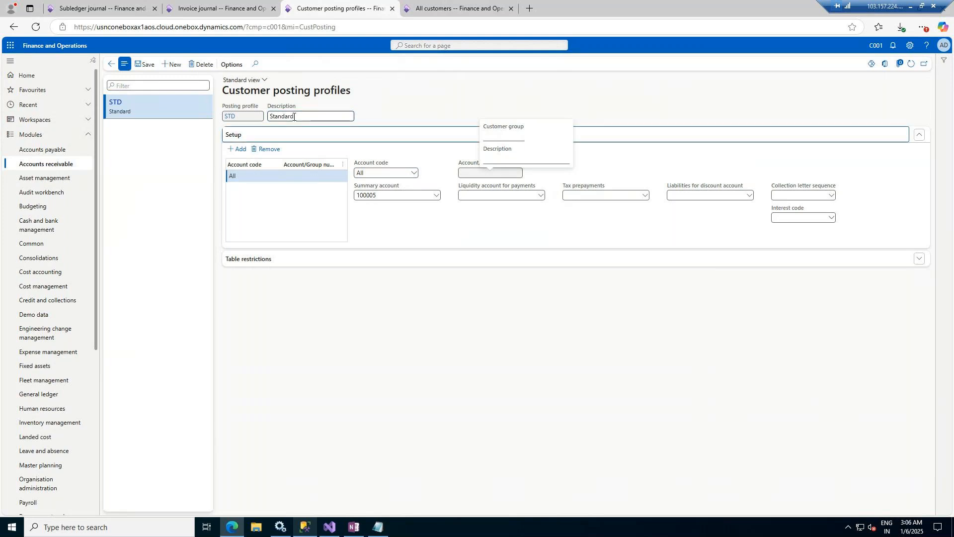
click(141, 65)
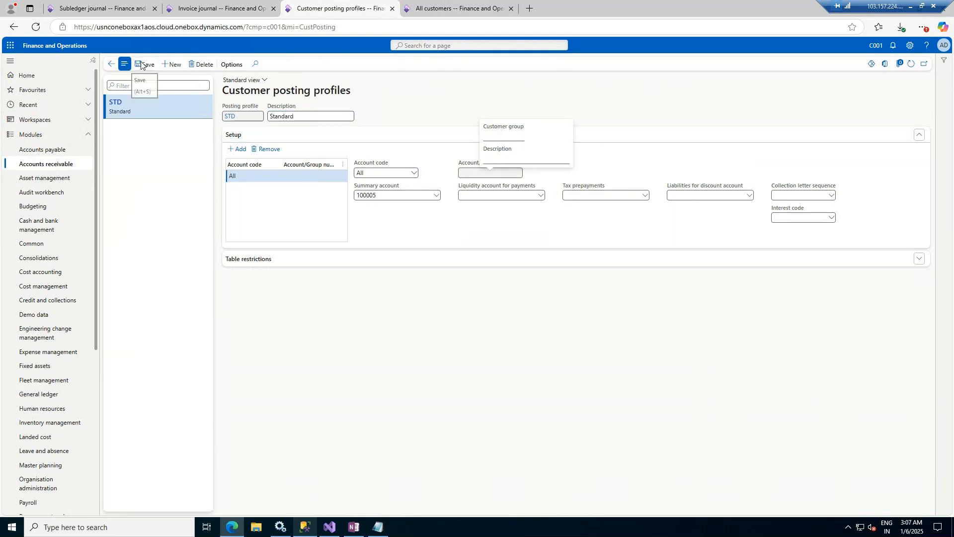
Step: Enter 100 employees and organisation number P006 for Acme Office Supplies, leaving ABC code None
click(451, 10)
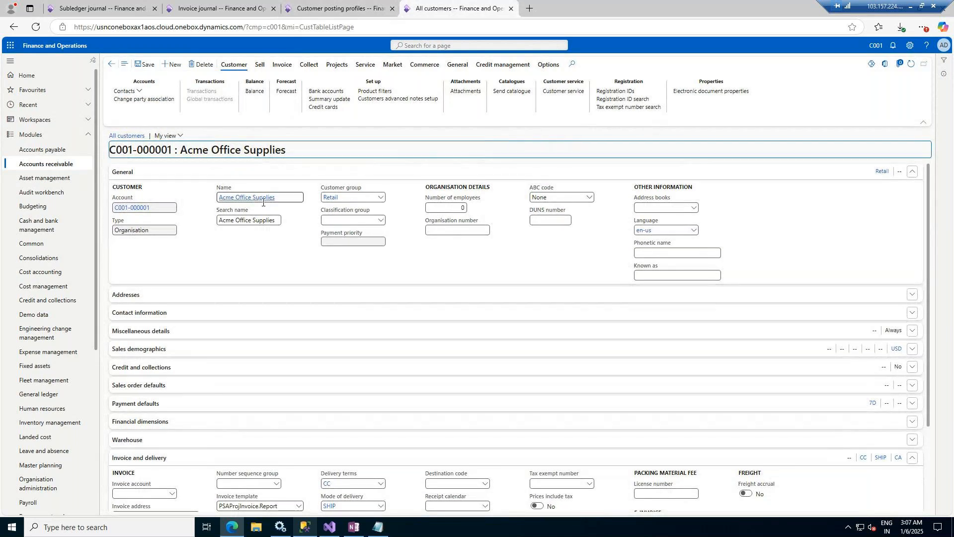
click(459, 209)
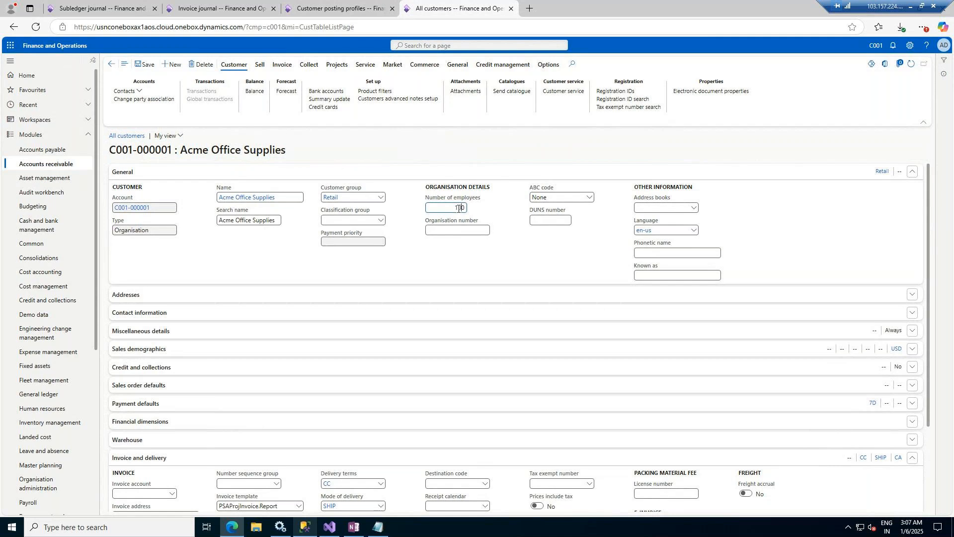
click(449, 230)
click(461, 257)
click(448, 231)
click(409, 258)
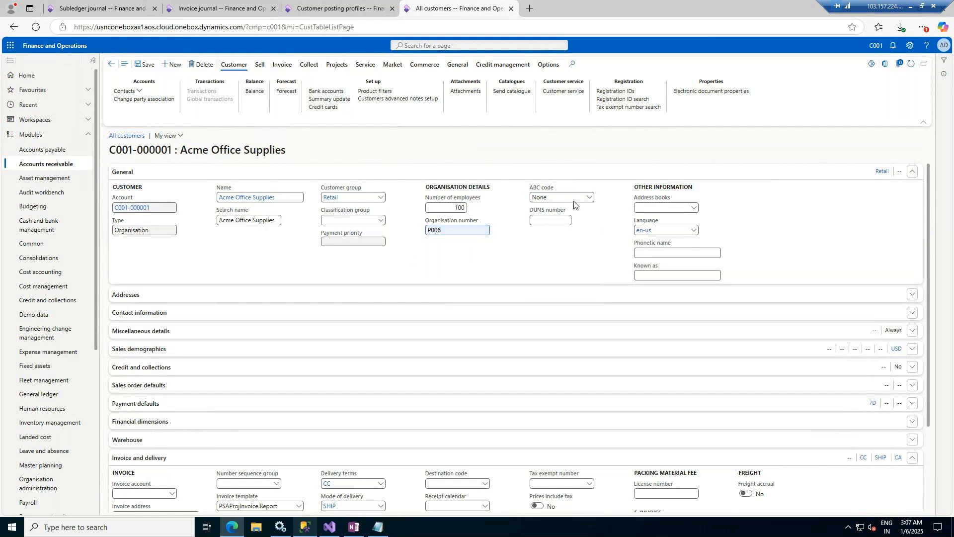
click(589, 198)
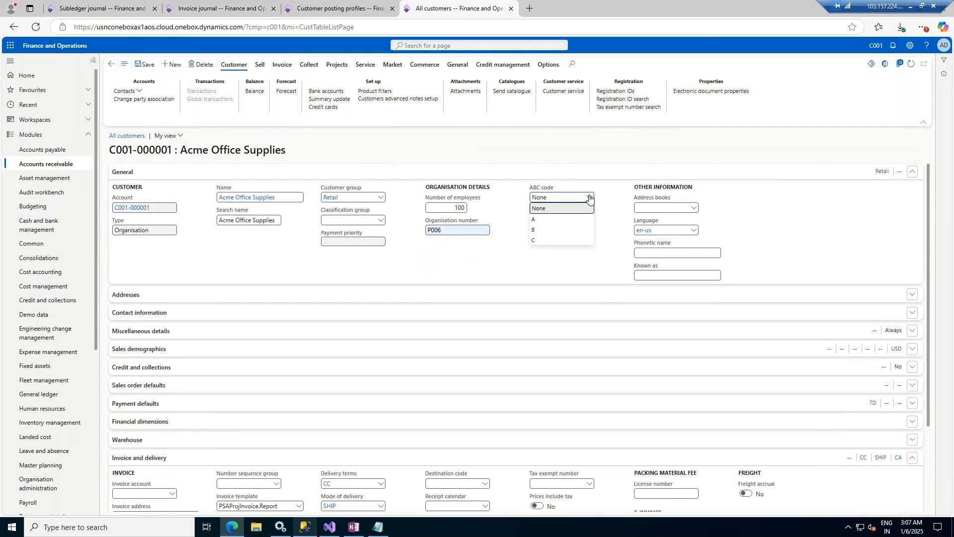
click(589, 198)
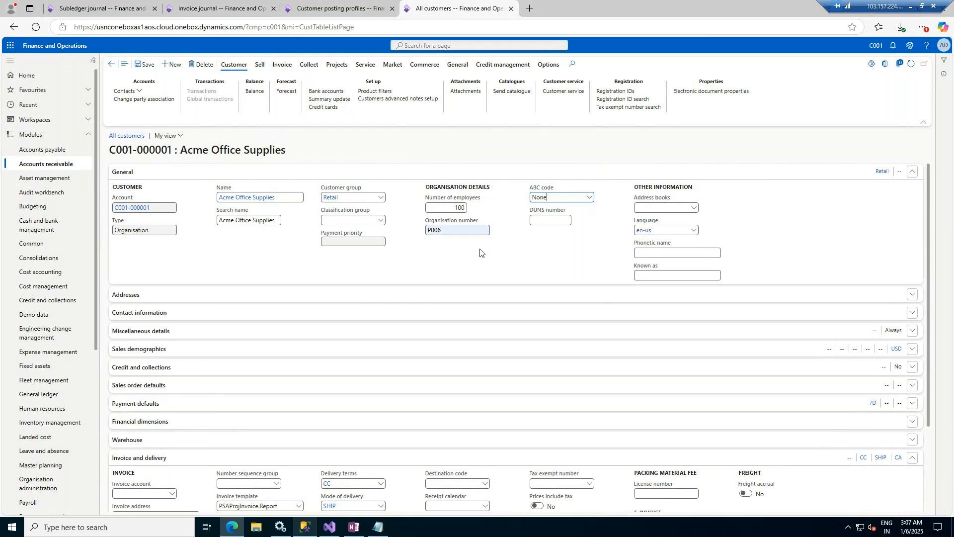
scroll(468, 245, down, 2)
Step: Expand the Addresses, Contact information and Miscellaneous details sections of the Acme record
scroll(468, 245, down, 2)
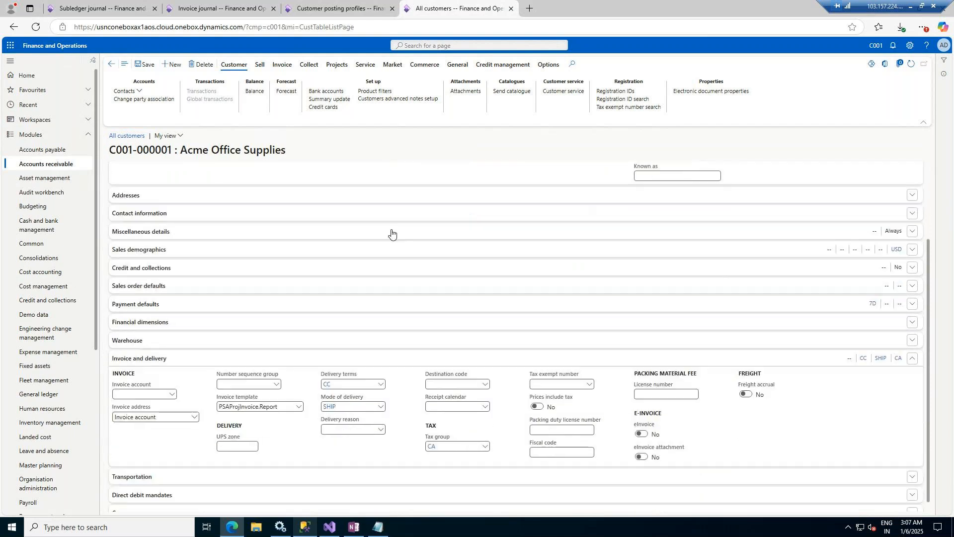
click(213, 198)
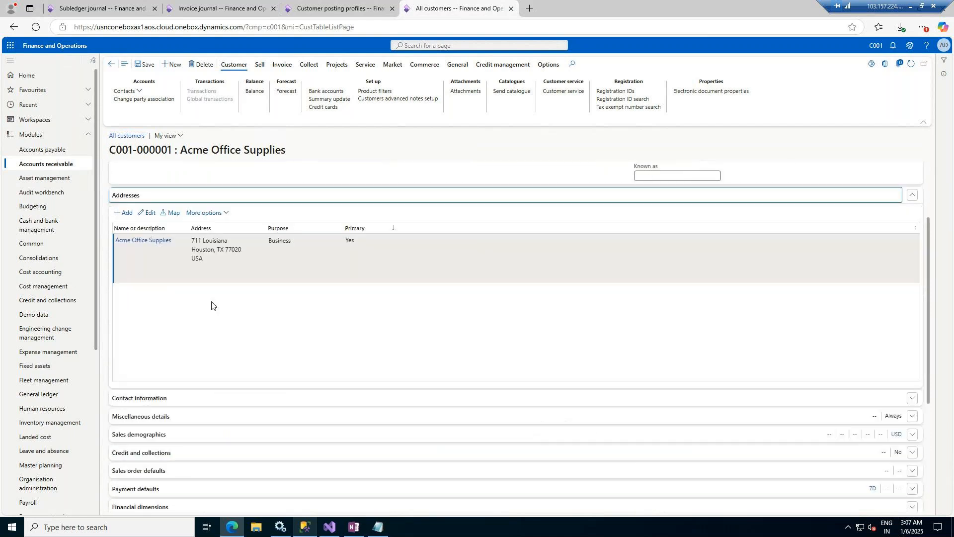
click(260, 397)
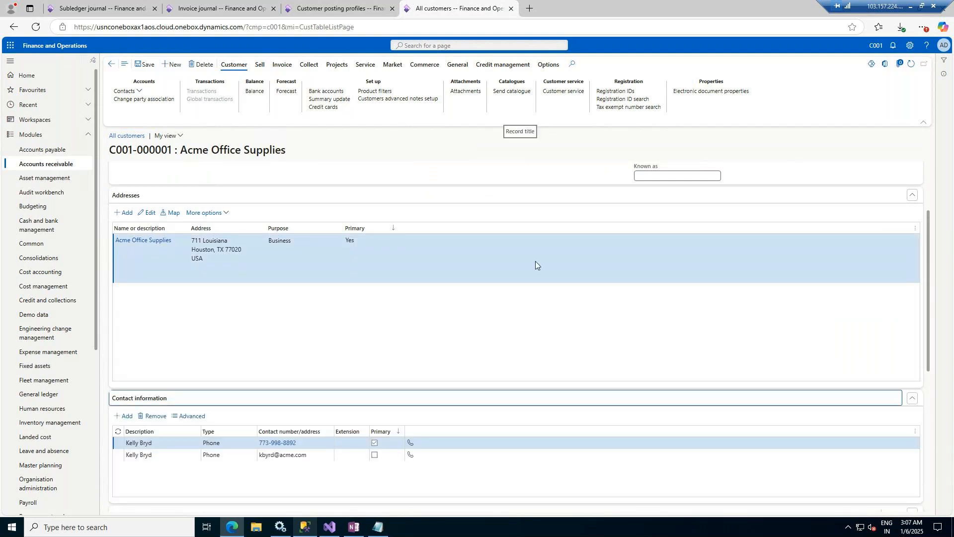
scroll(380, 390, down, 3)
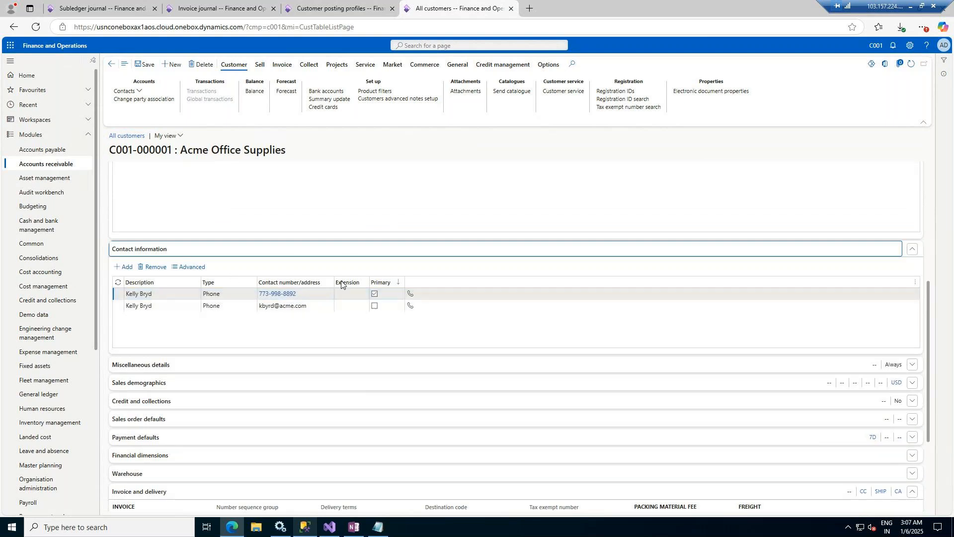
click(336, 368)
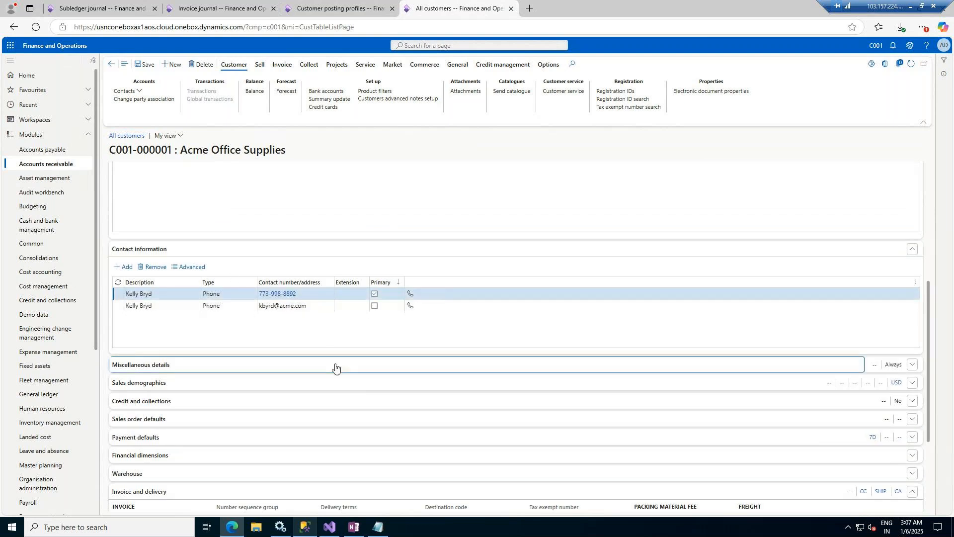
scroll(514, 354, down, 3)
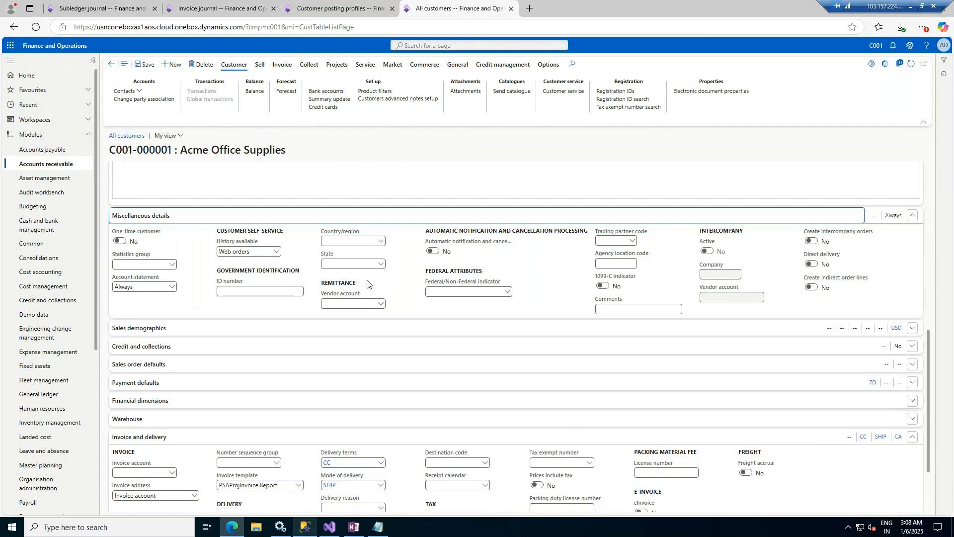
Step: Mark the customer as F - Federal and save the record
click(282, 289)
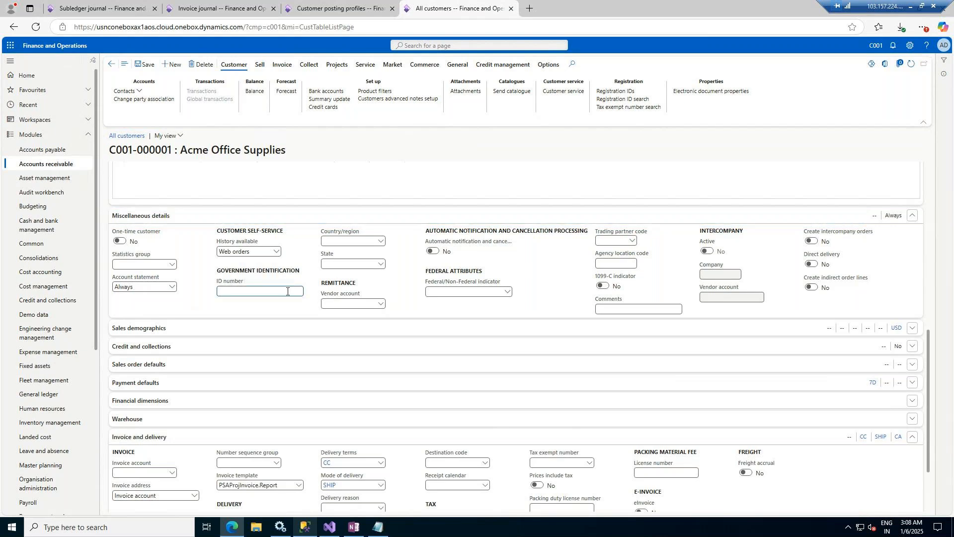
click(454, 292)
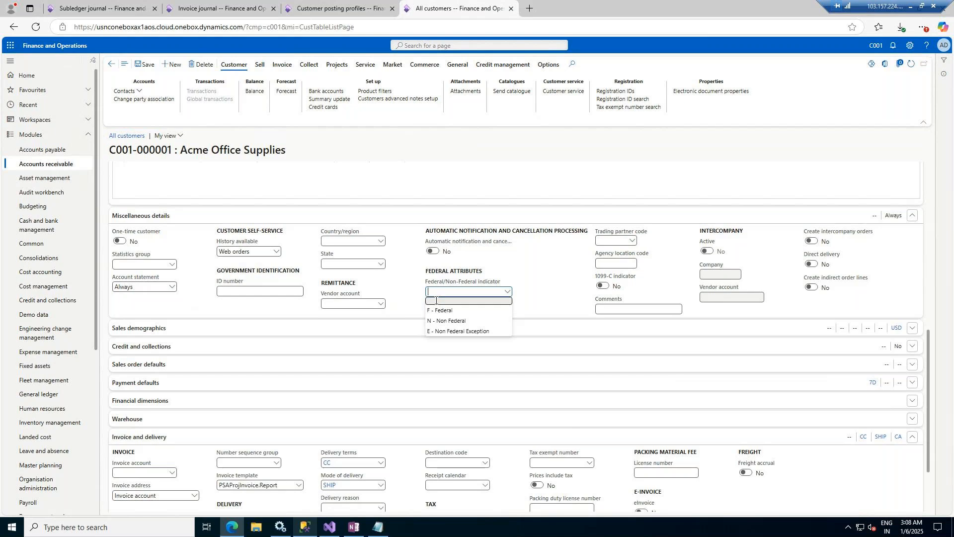
click(438, 310)
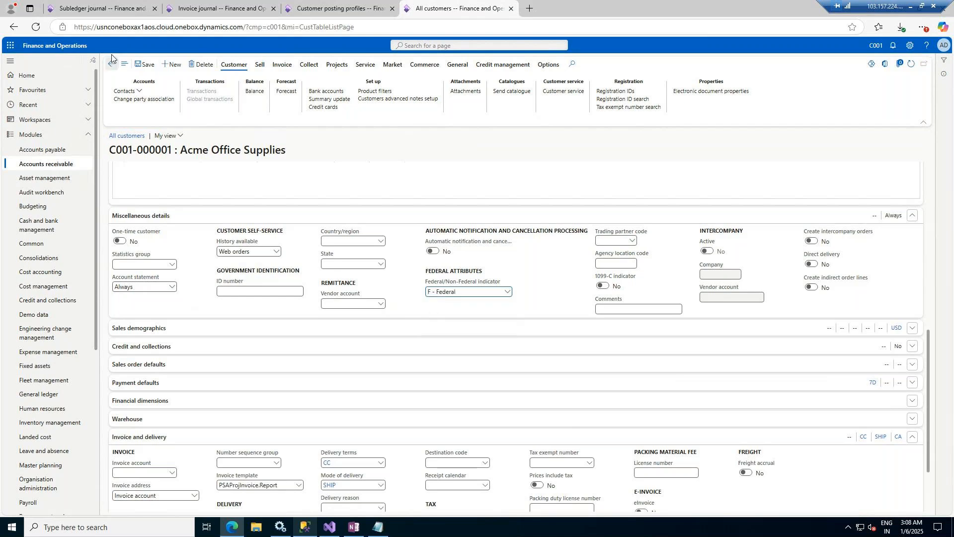
click(146, 66)
Step: Browse the remittance vendor and primary contact lookups, then expand Credit and collections
scroll(543, 298, down, 1)
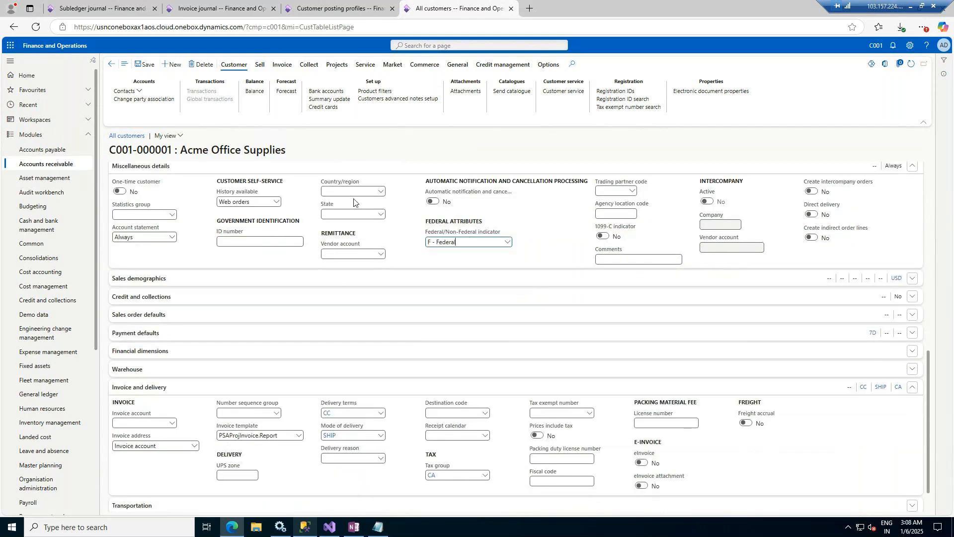
click(381, 255)
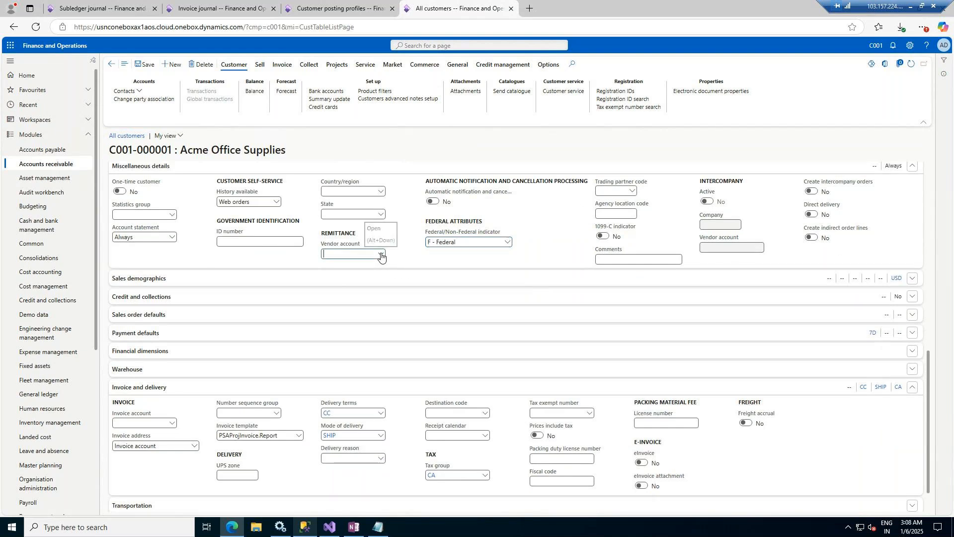
click(381, 256)
click(402, 277)
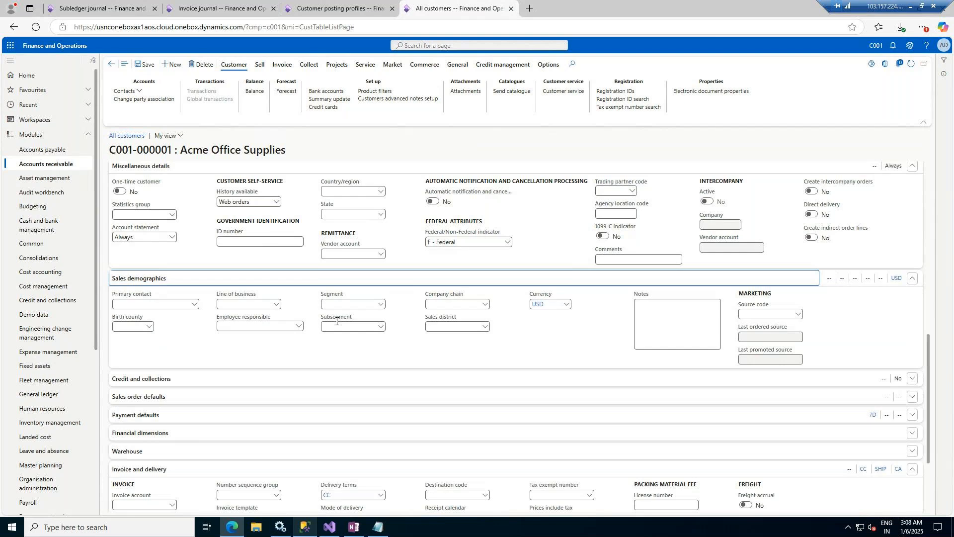
click(193, 304)
click(280, 304)
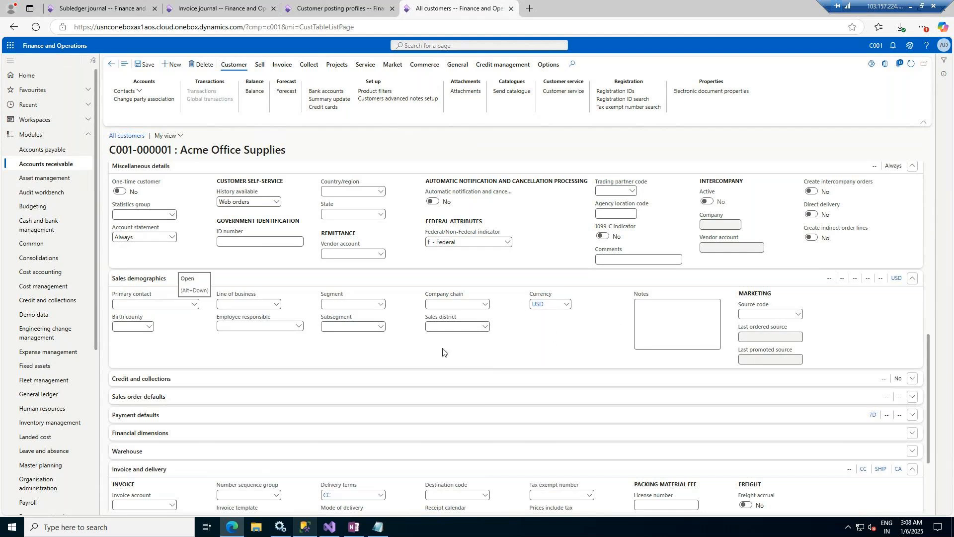
click(403, 379)
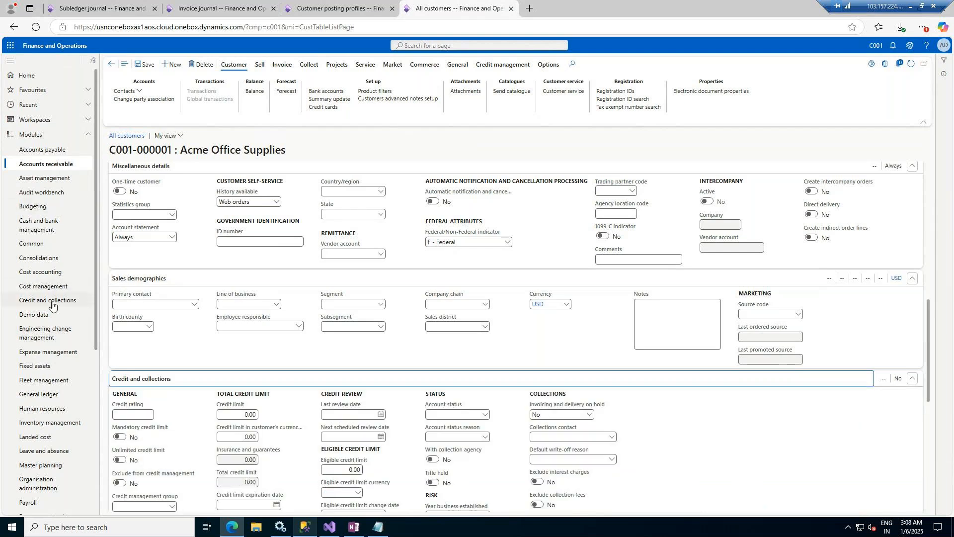
Step: Enter credit rating 1000 and try the mandatory and unlimited credit limit toggles, leaving both off
scroll(274, 318, down, 1)
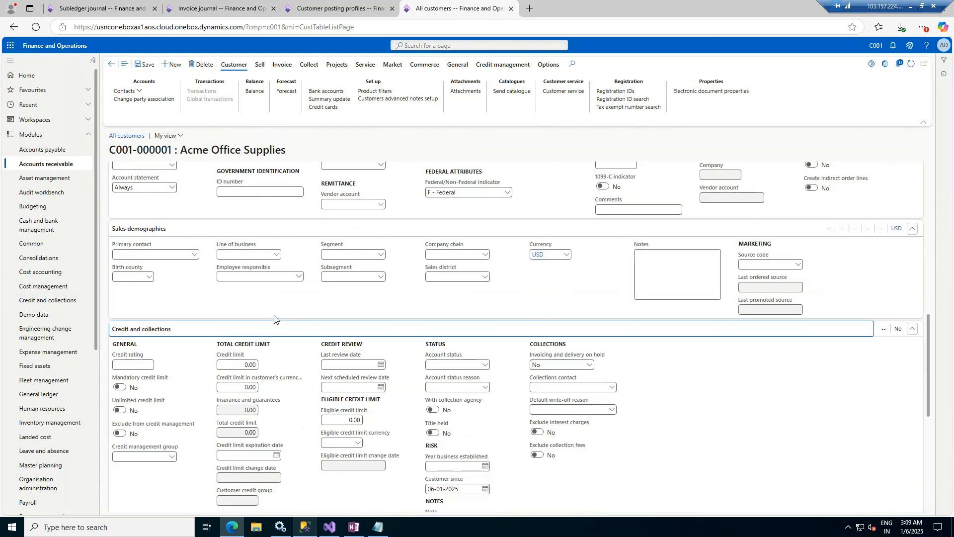
scroll(274, 319, down, 2)
click(139, 267)
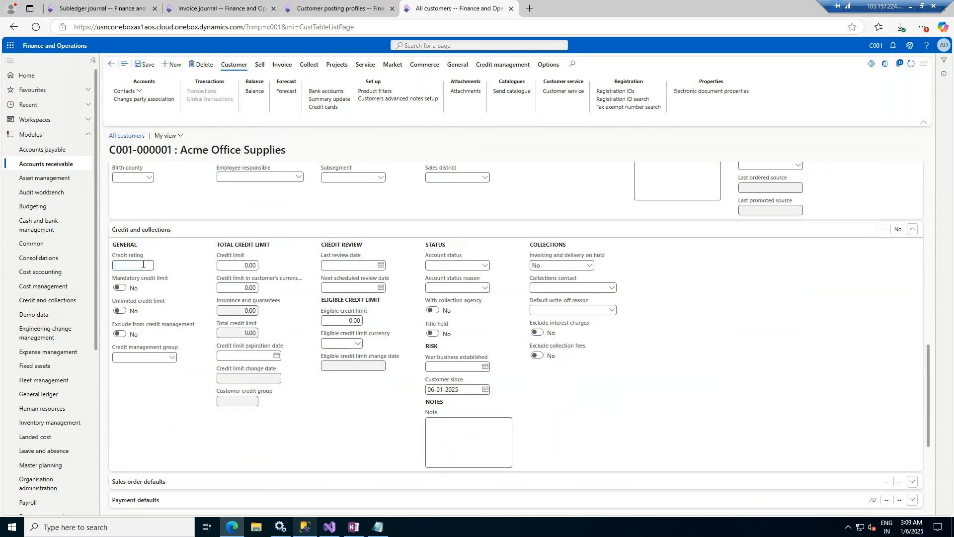
text(10000)
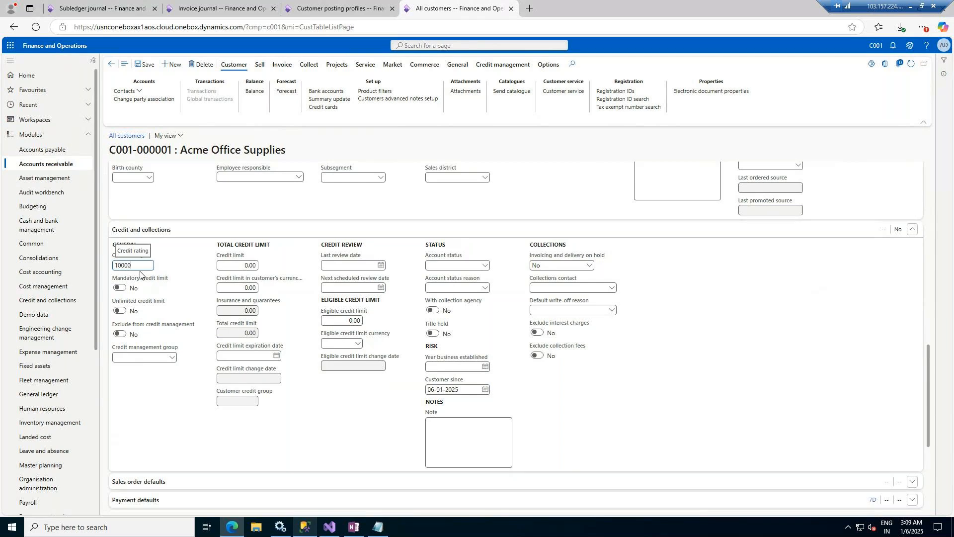
click(190, 278)
click(122, 288)
click(122, 287)
click(119, 311)
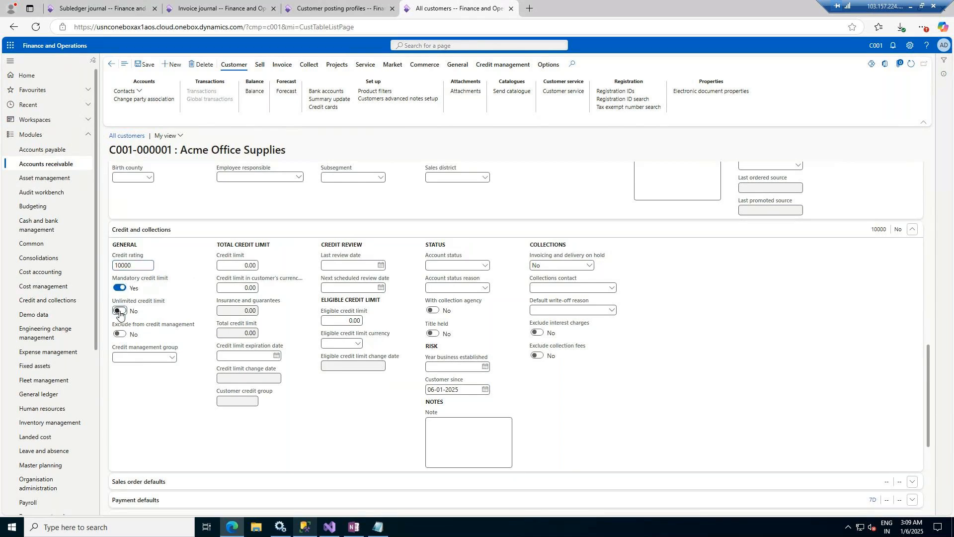
click(119, 288)
click(117, 312)
click(117, 312)
click(117, 312)
Step: Set the credit limit to 10,000 and correct the credit rating to 850
click(237, 266)
text(1000)
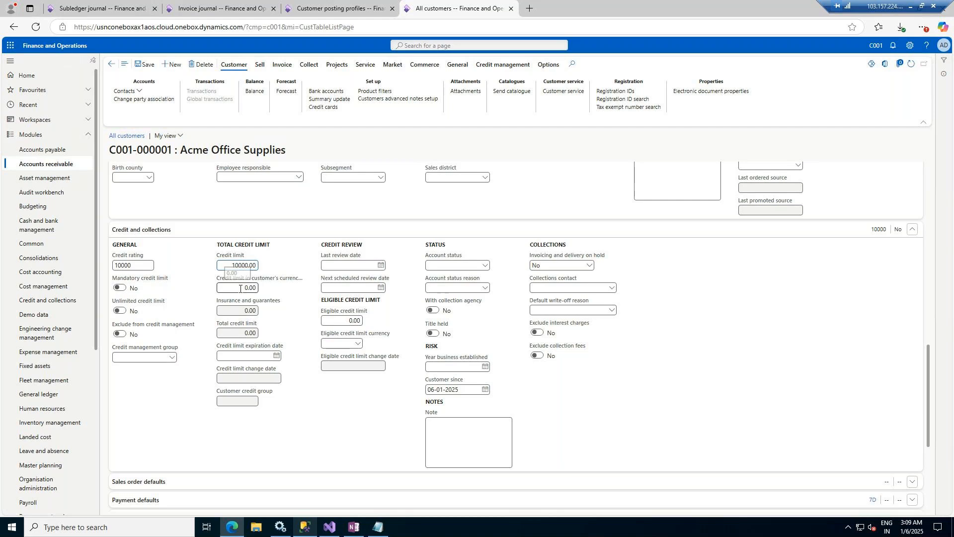
click(240, 288)
click(142, 267)
key(BackSpace)
key(BackSpace)
key(BackSpace)
key(BackSpace)
key(BackSpace)
text(850)
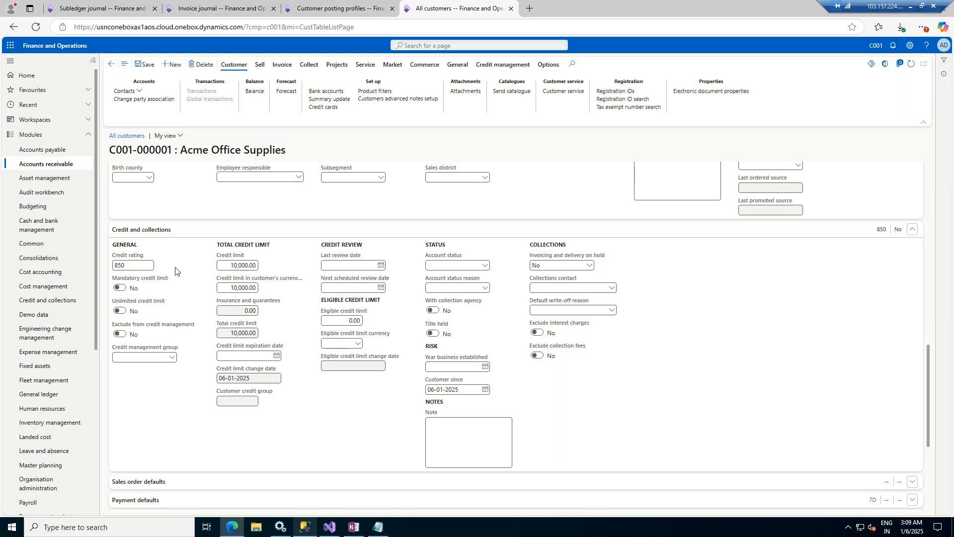
click(137, 265)
Step: Set credit limit expiry 28-02-2030, last review 06-01-2025 and next review 31-01-2025
click(277, 356)
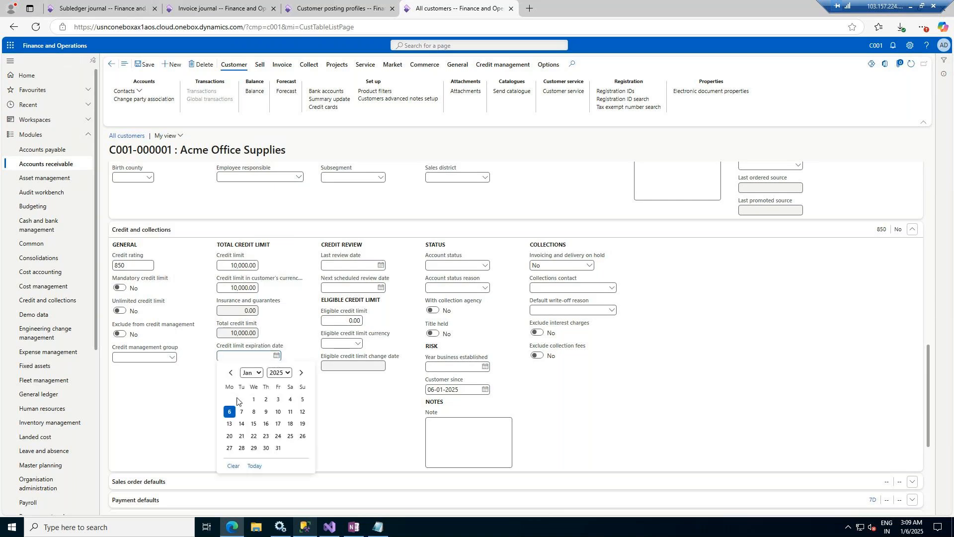
click(301, 372)
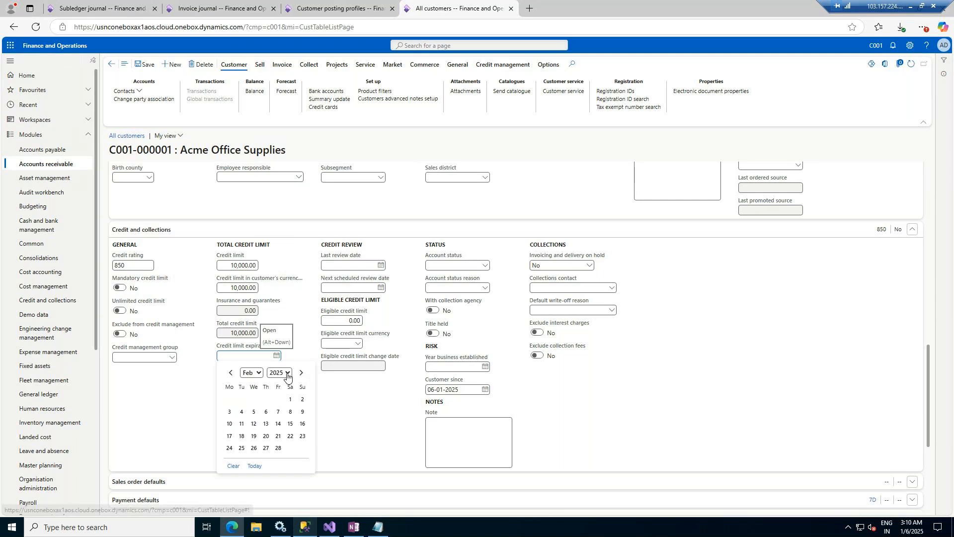
click(286, 373)
click(288, 359)
click(289, 359)
click(288, 359)
click(278, 360)
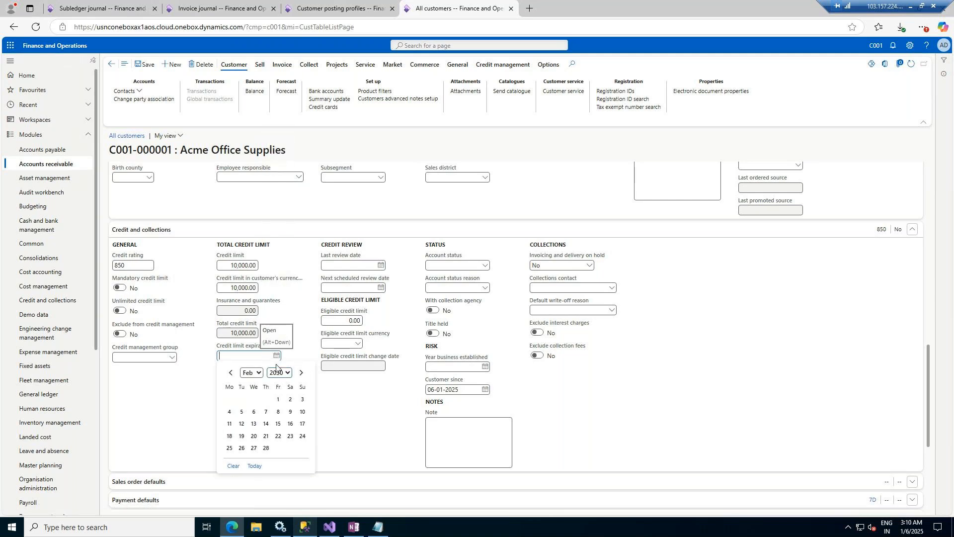
click(266, 448)
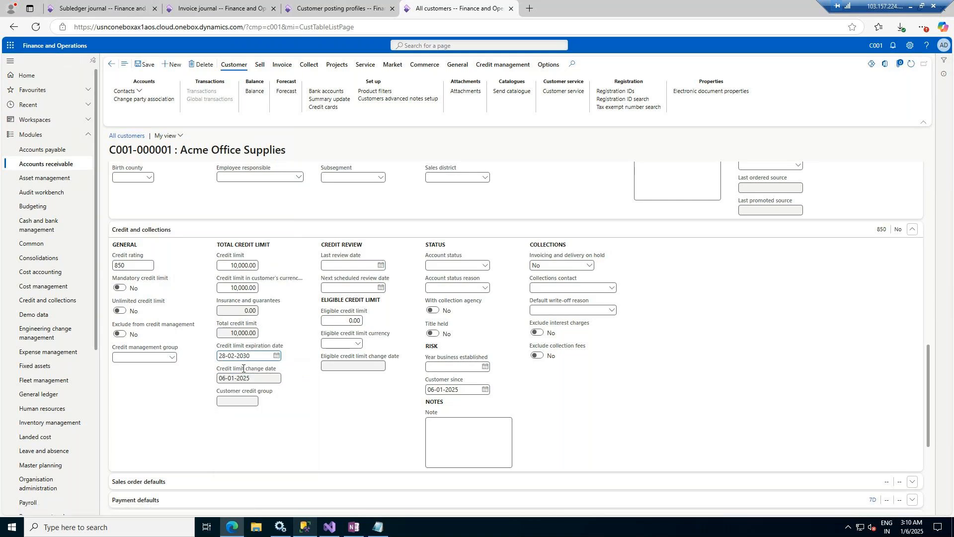
click(381, 266)
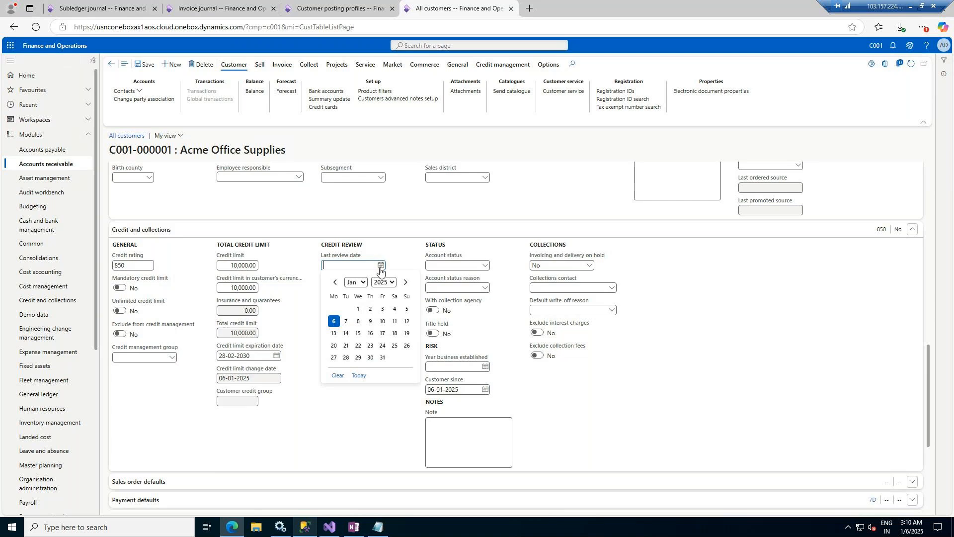
click(334, 321)
click(380, 287)
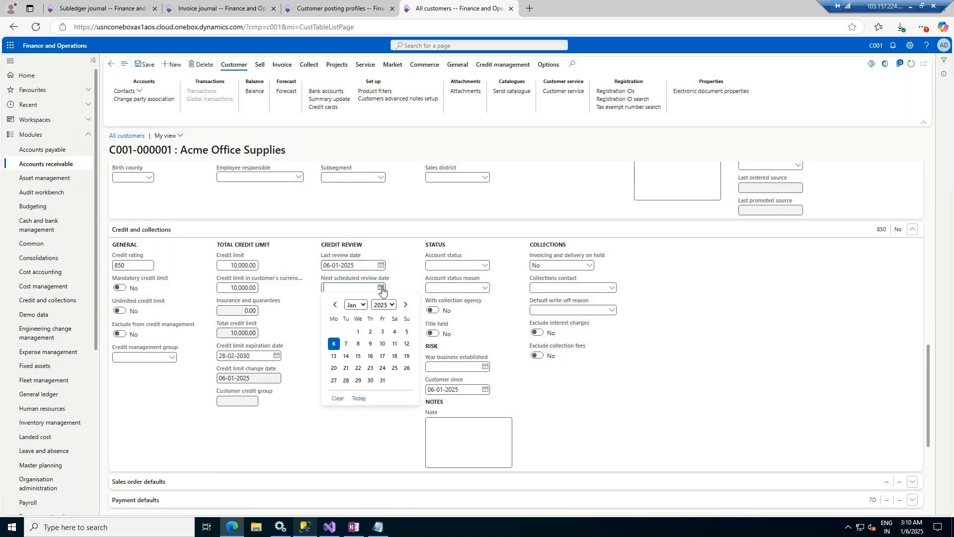
click(382, 380)
Step: Set the eligible credit limit to 15,000 in USD
click(342, 321)
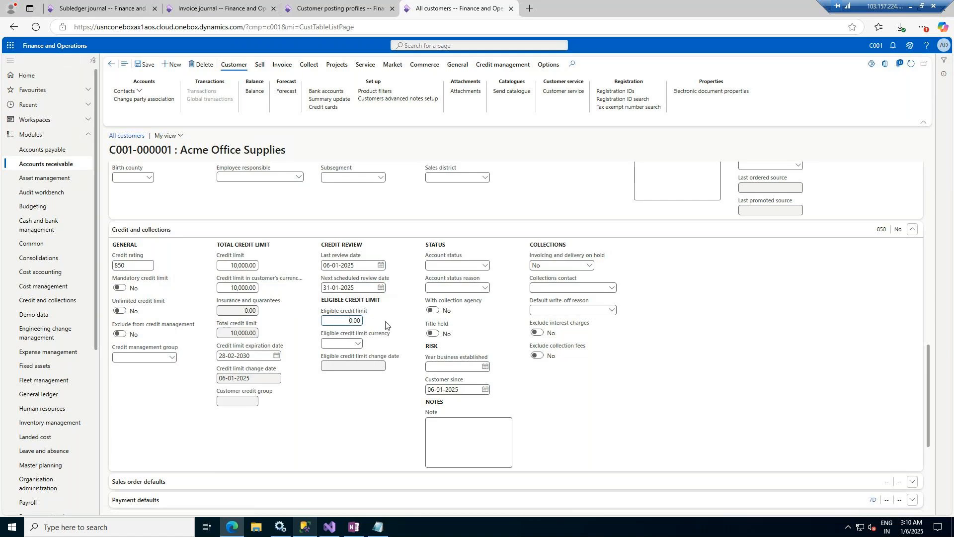
text(15,00)
click(356, 344)
click(356, 343)
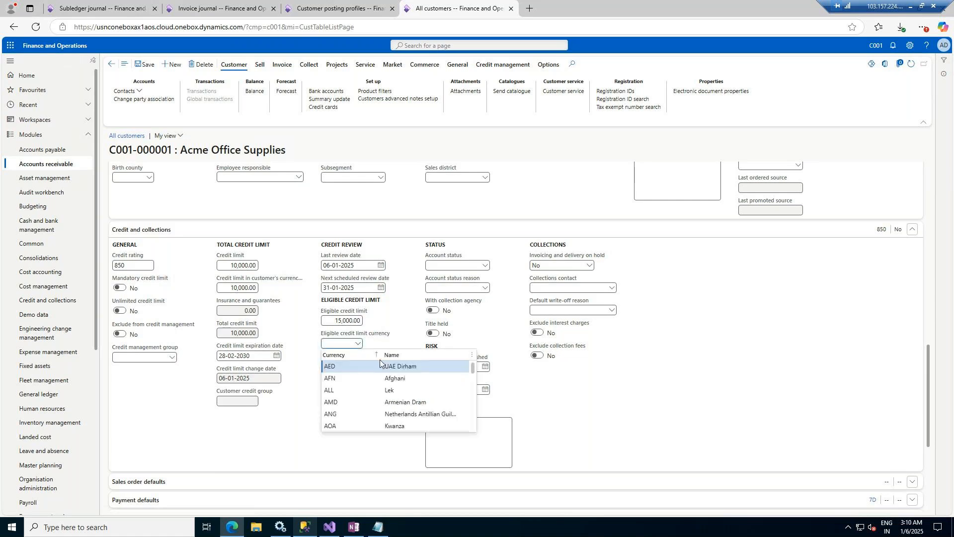
text(usd)
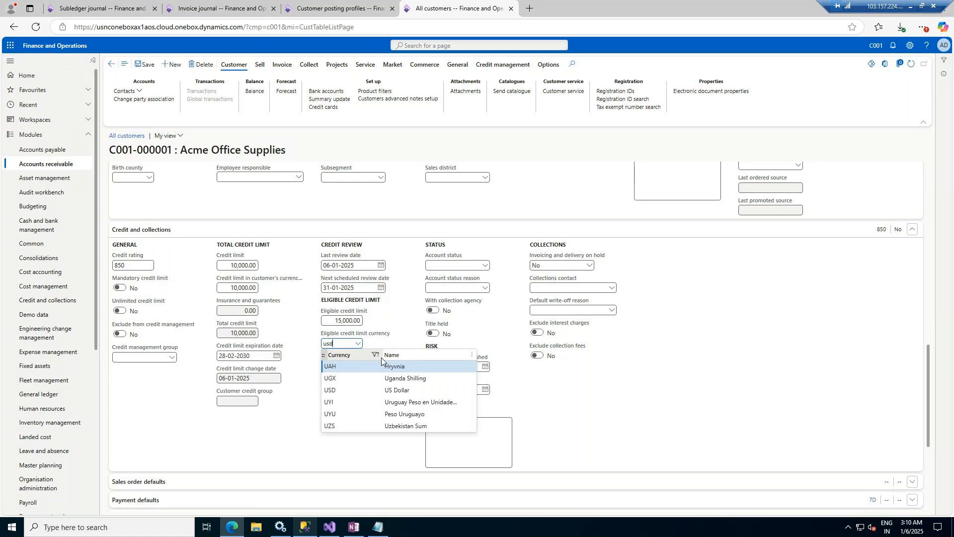
key(Tab)
Step: Look up account statuses and bring up the account status field options
click(486, 267)
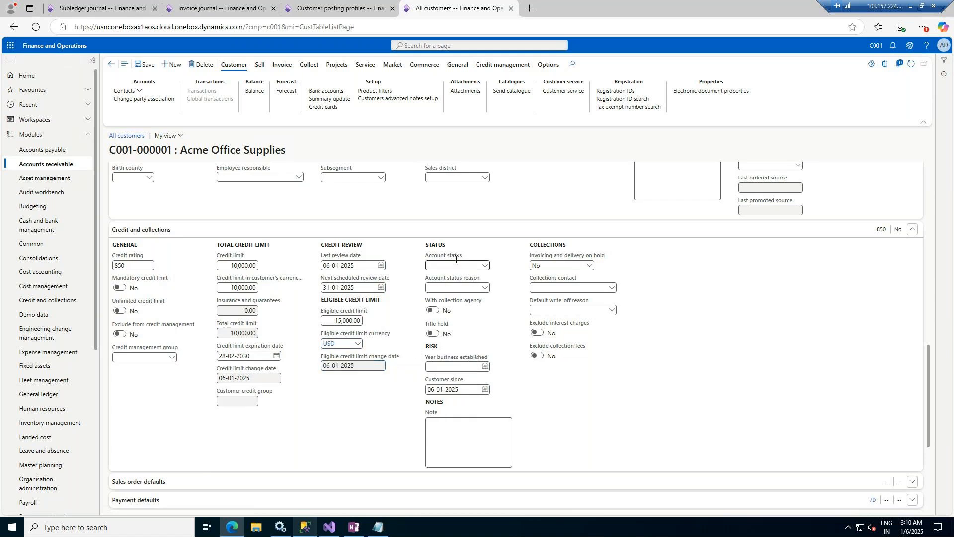
click(486, 266)
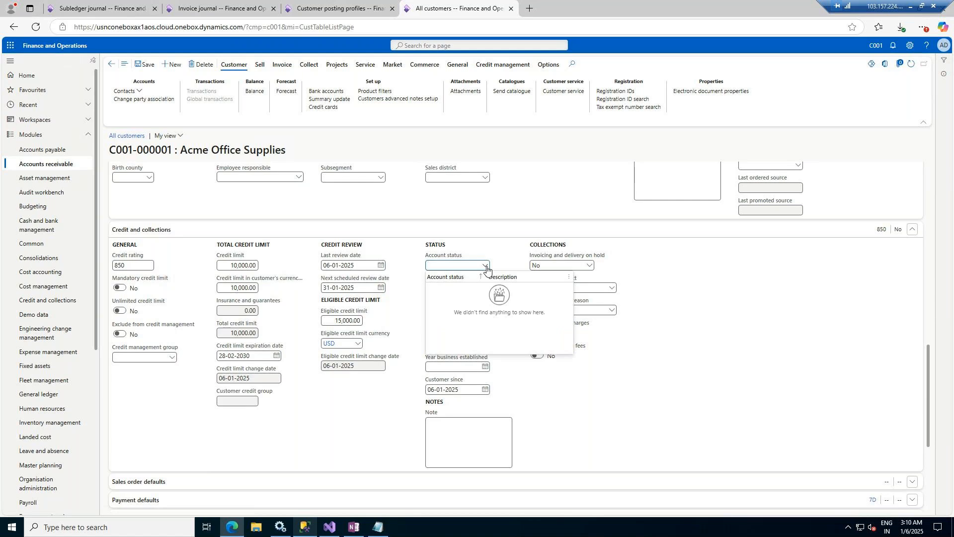
right_click(486, 267)
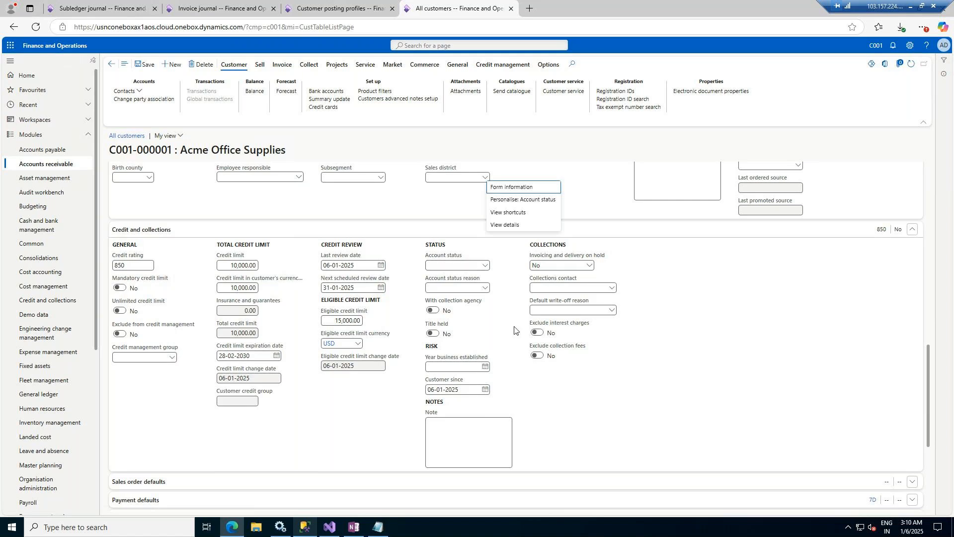
Step: Expand the customer's Sales order defaults section
scroll(515, 330, down, 1)
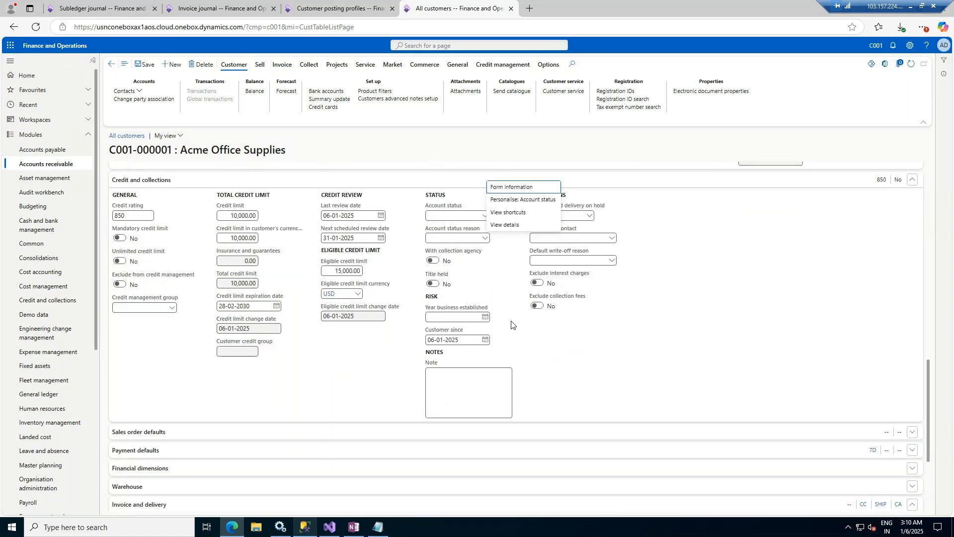
scroll(517, 326, down, 3)
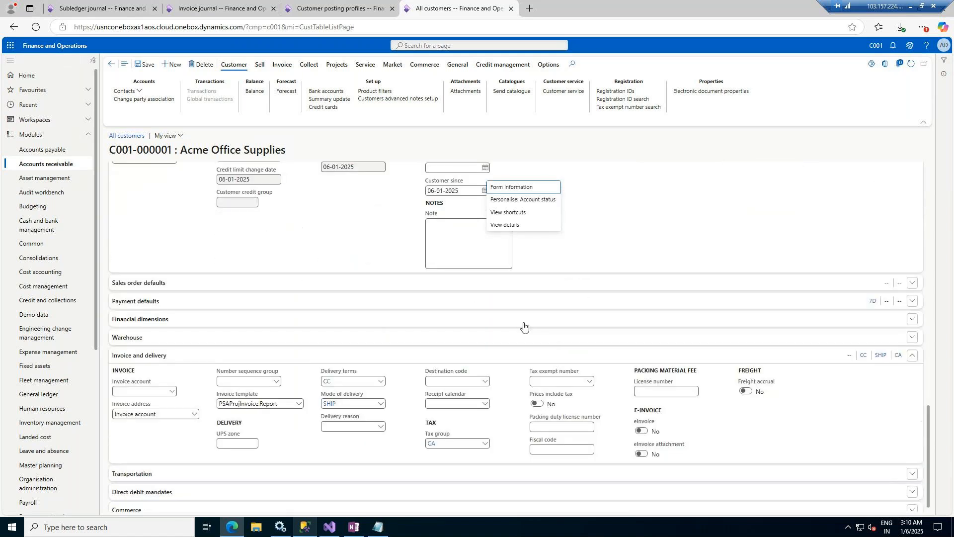
click(912, 284)
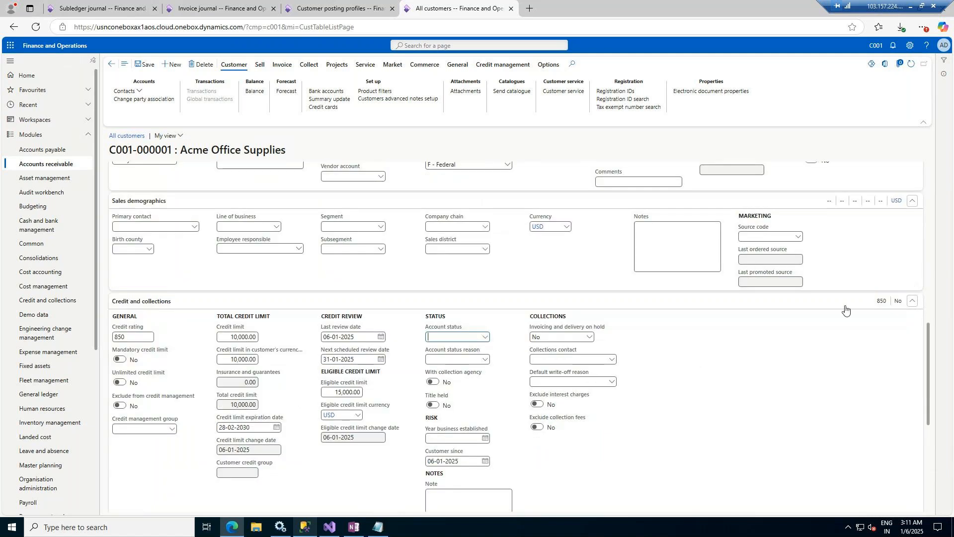
scroll(440, 403, down, 3)
scroll(439, 403, down, 3)
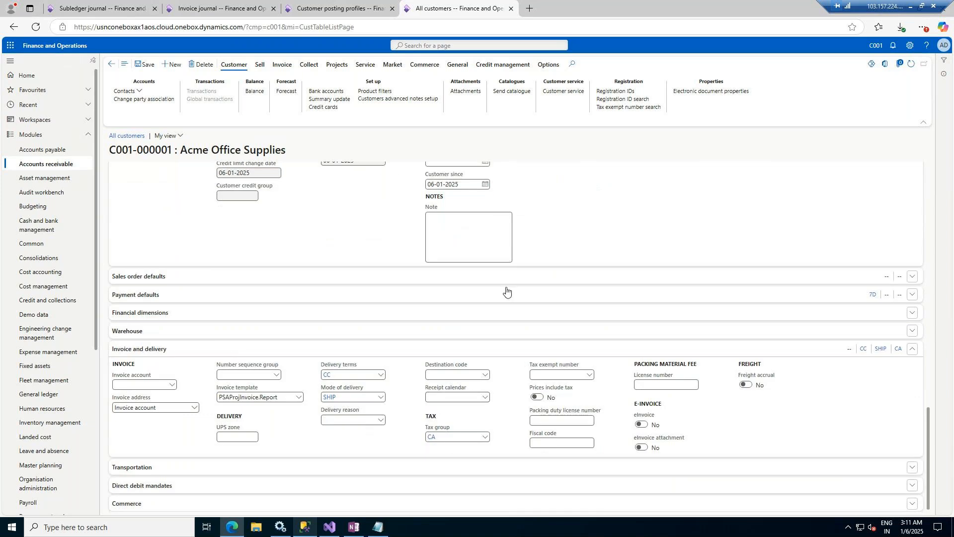
click(496, 280)
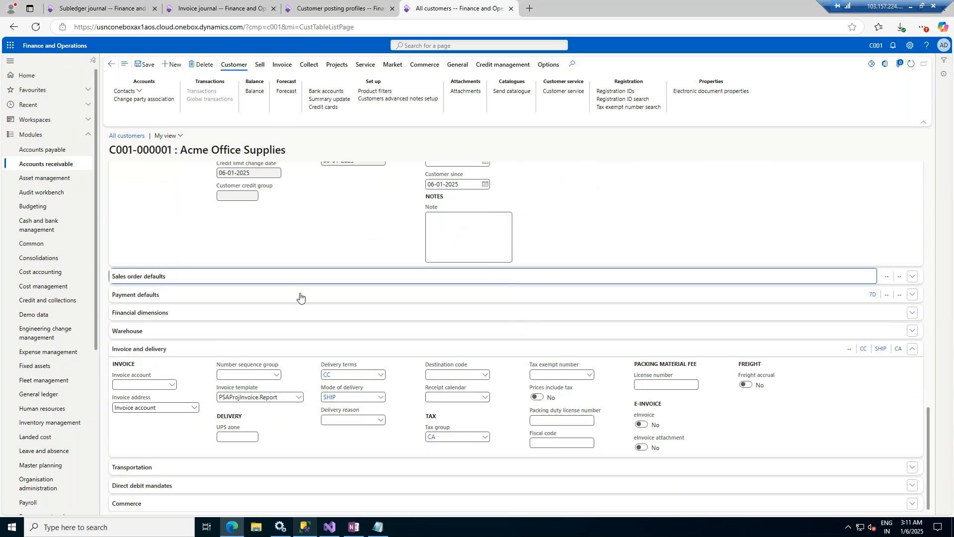
click(912, 278)
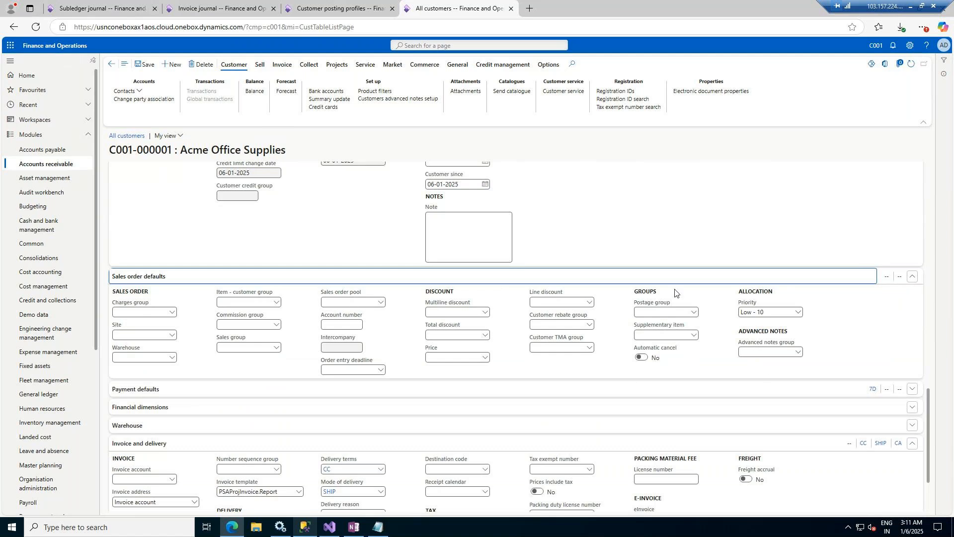
Step: Set the default site to S1 Site 1 - USA and list the available warehouses
click(171, 336)
click(171, 334)
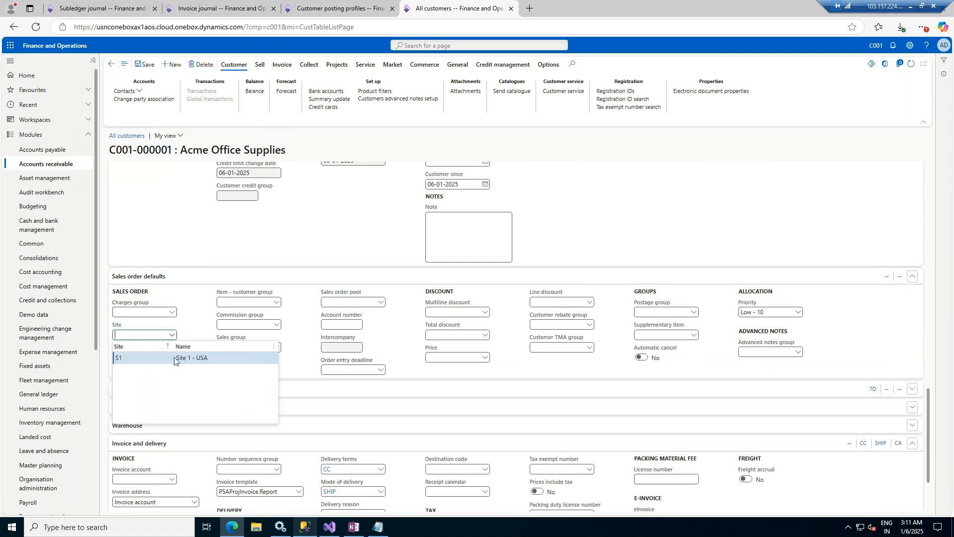
click(195, 354)
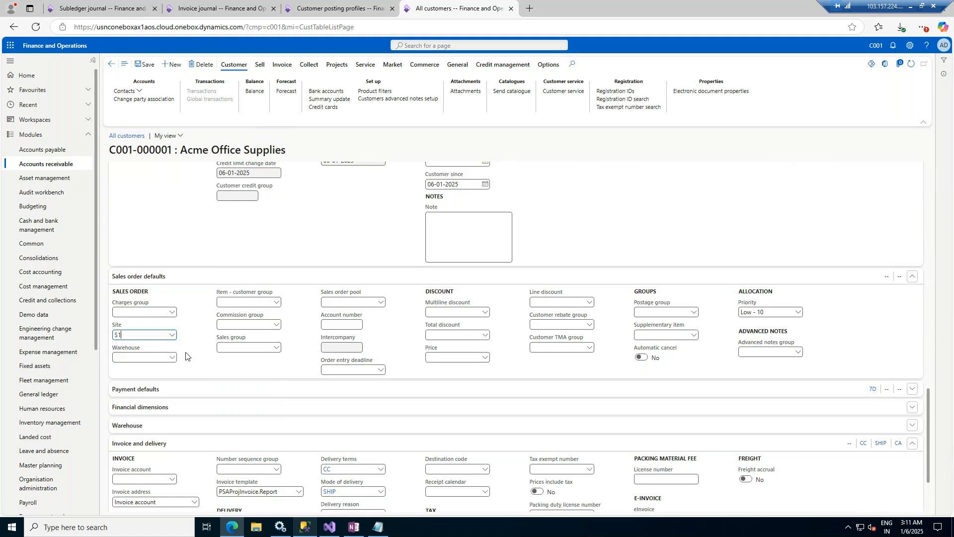
click(173, 357)
click(173, 357)
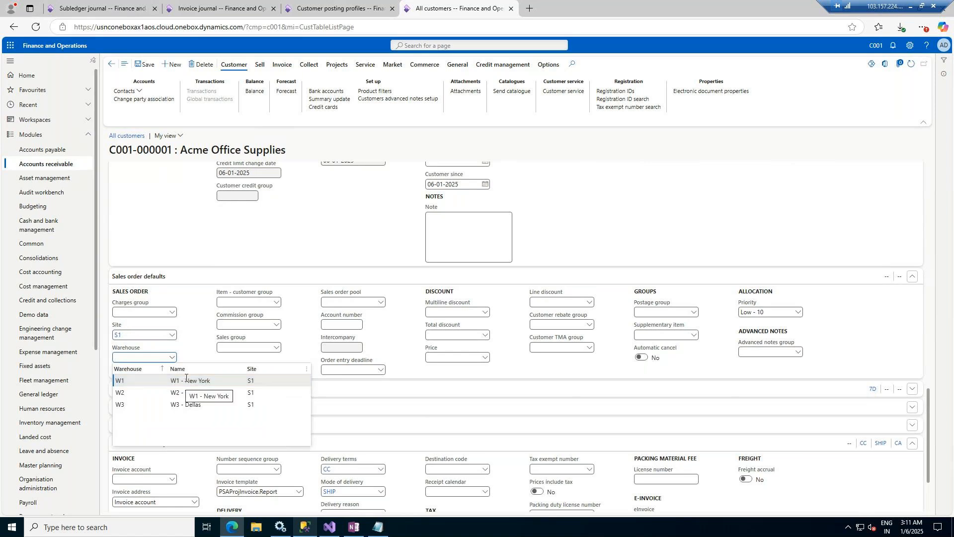
Step: Check the Inventory management on-hand list, finding stock at site S1 warehouse W2, then return to Acme
click(213, 4)
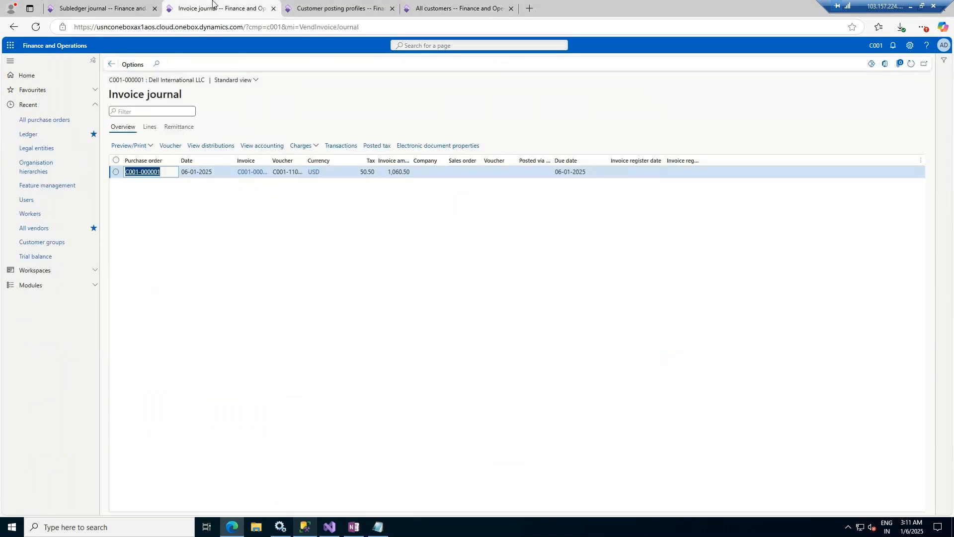
click(121, 9)
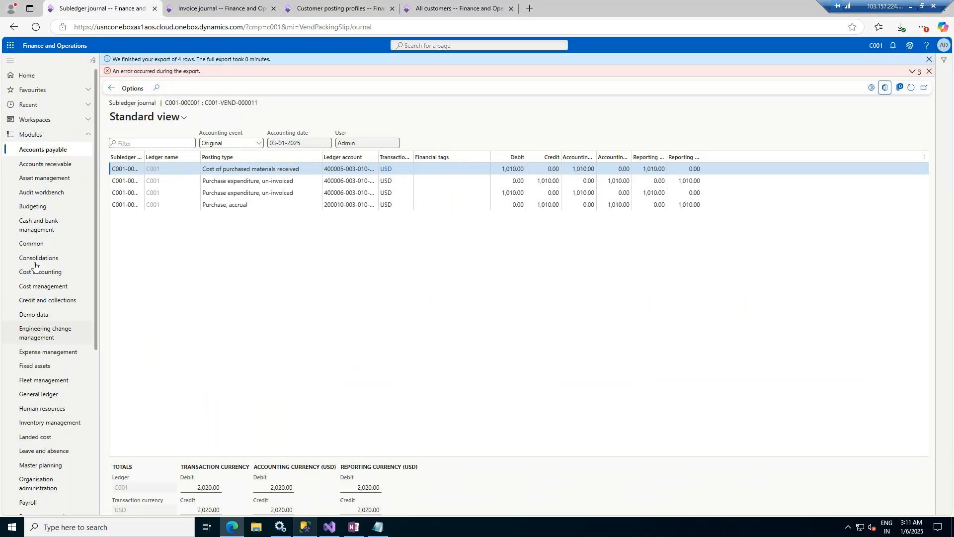
click(36, 425)
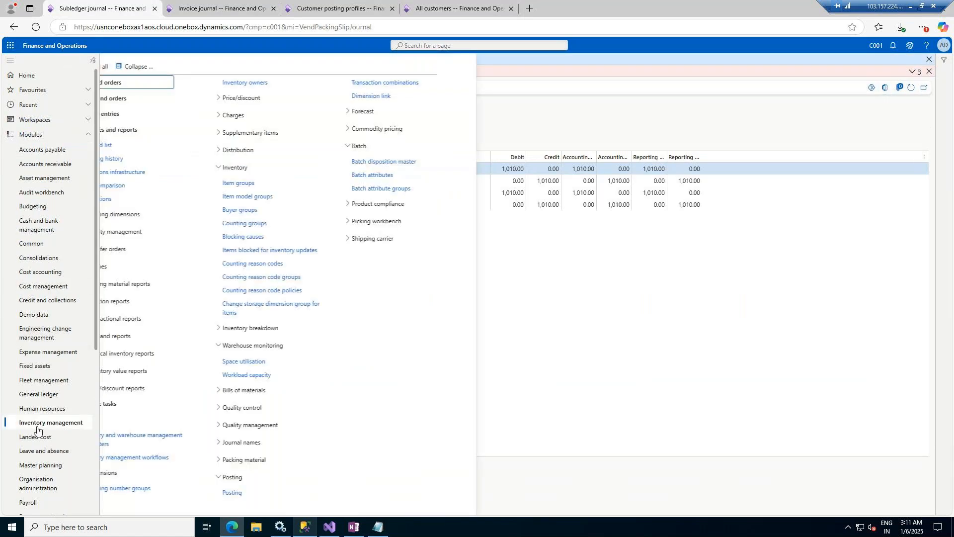
click(131, 148)
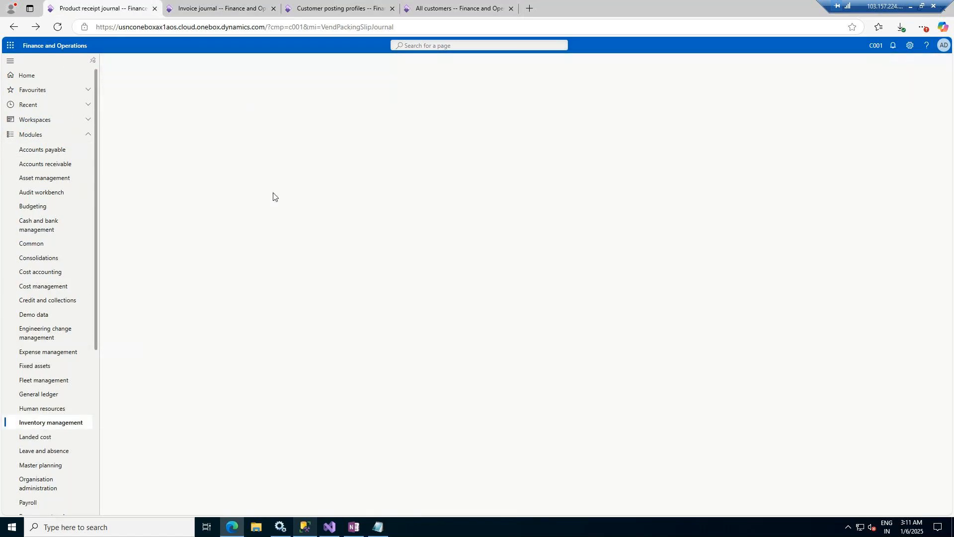
click(443, 3)
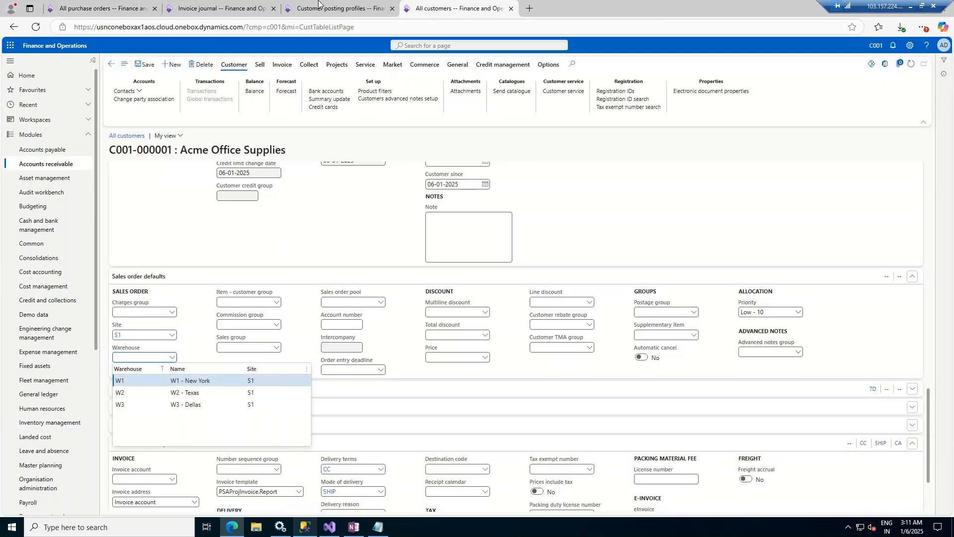
click(121, 4)
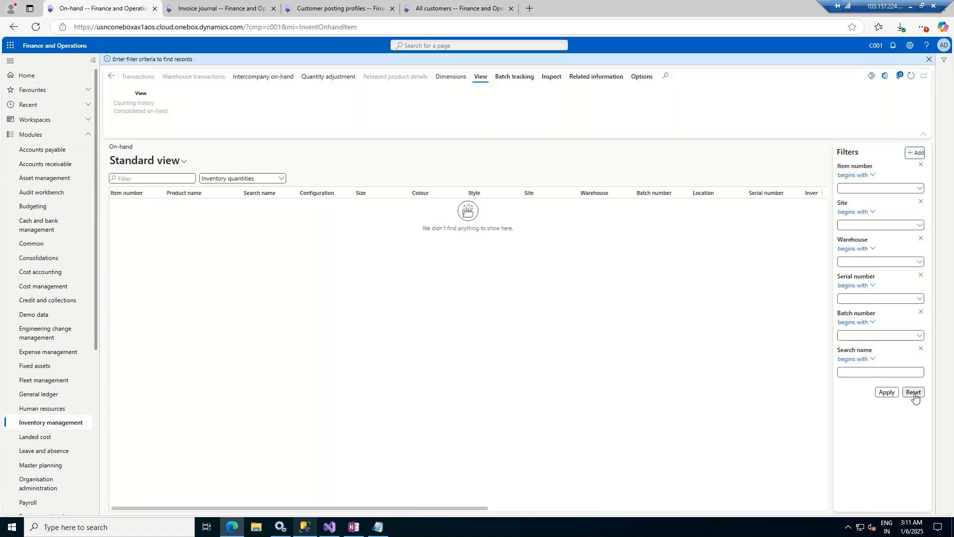
click(884, 394)
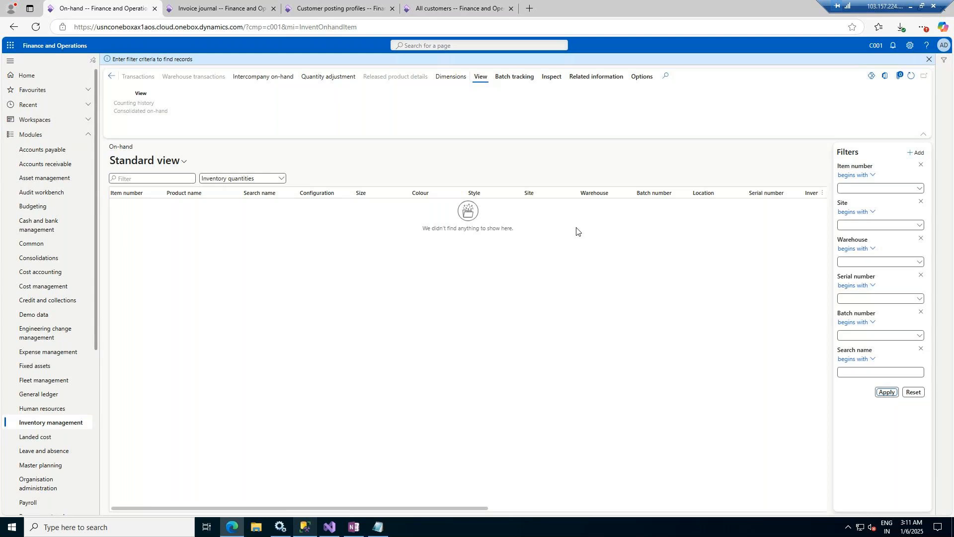
click(887, 393)
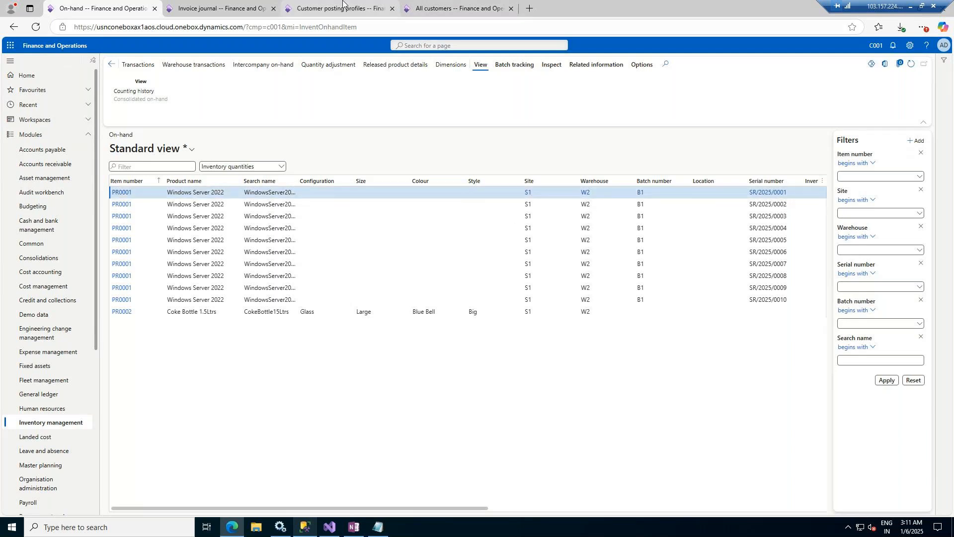
click(449, 4)
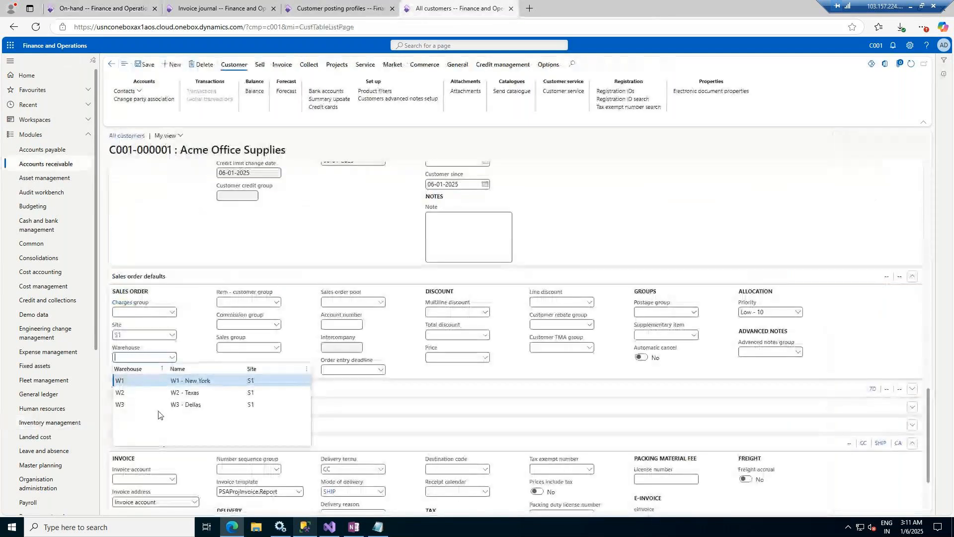
Step: Choose default warehouse W2, find the item-customer, commission and sales group lists empty, and expand Payment defaults
click(171, 393)
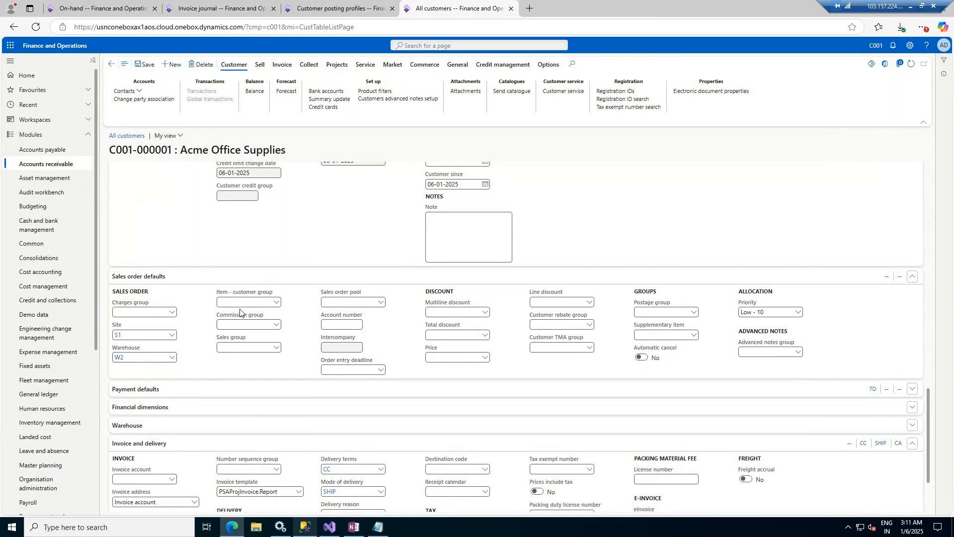
click(275, 305)
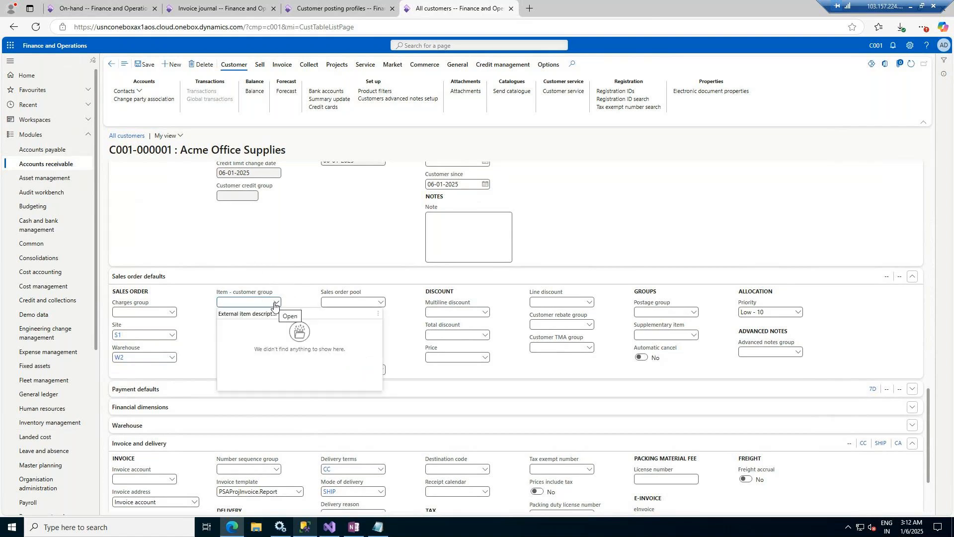
click(132, 268)
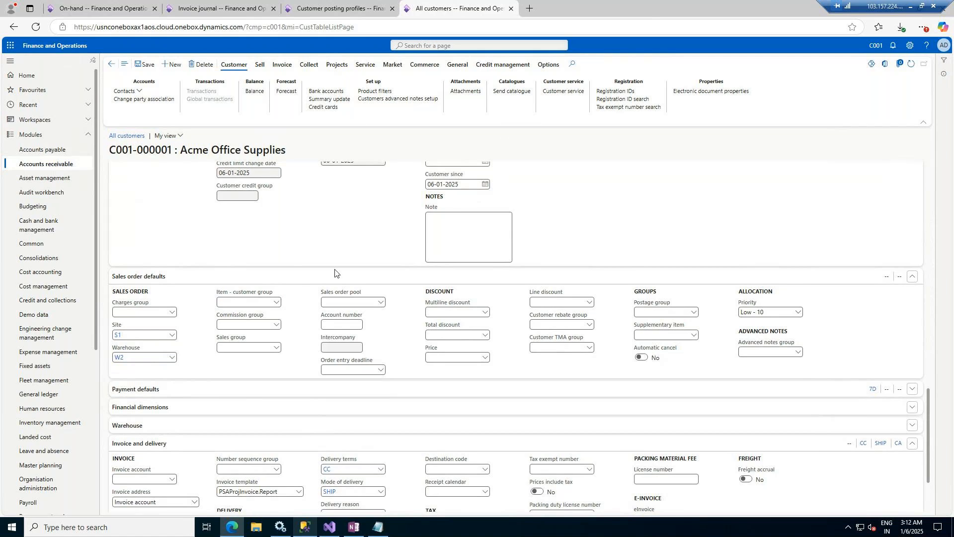
click(276, 327)
click(277, 326)
click(277, 349)
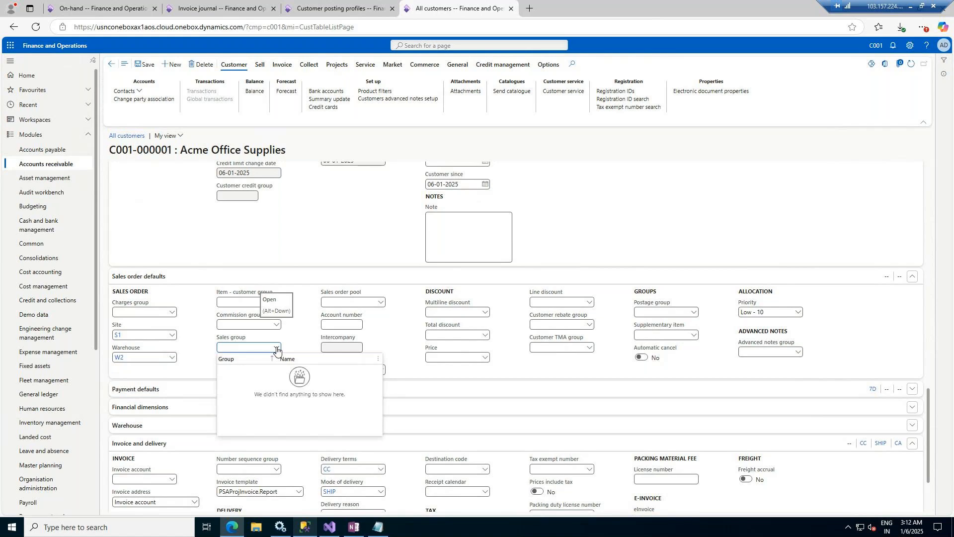
click(276, 349)
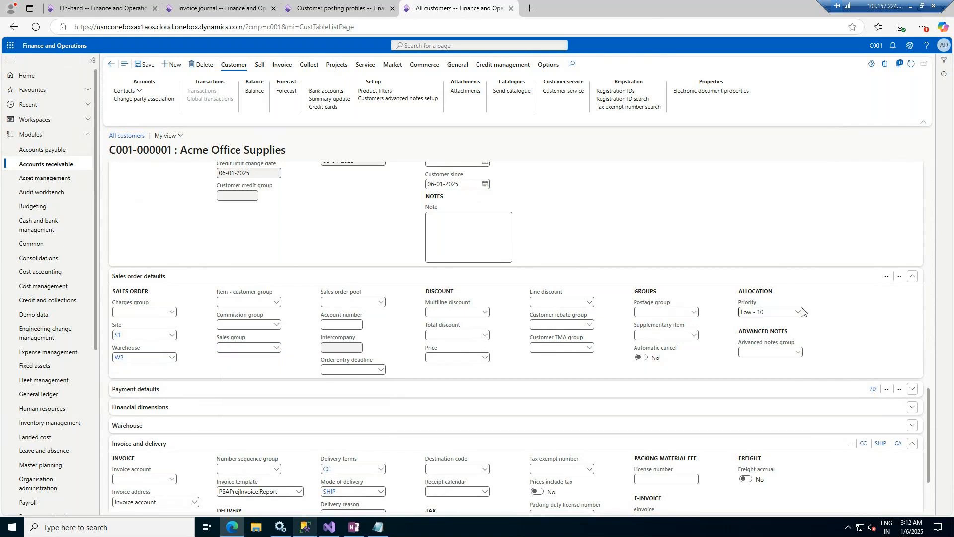
click(270, 390)
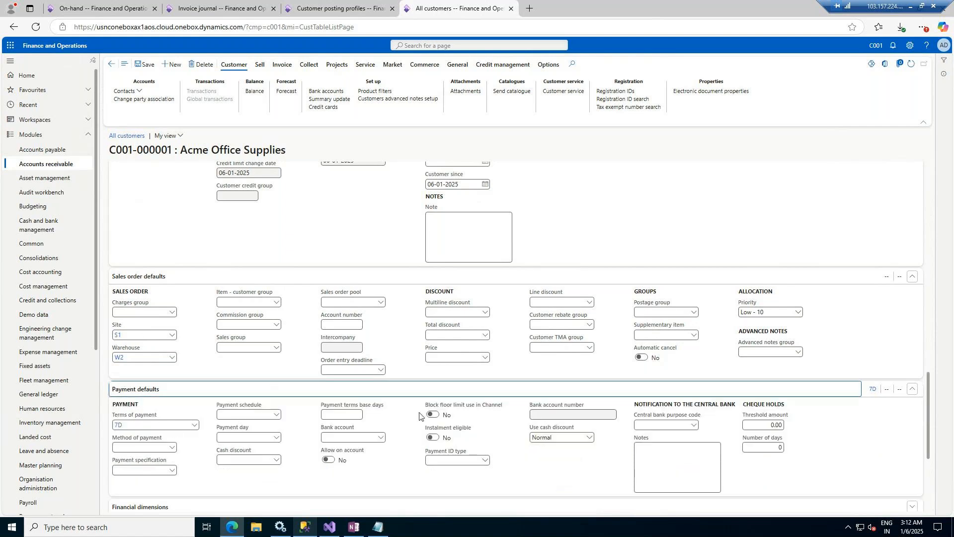
Step: Open Methods of payment - customers from the Method of payment field via View details
scroll(298, 378, down, 2)
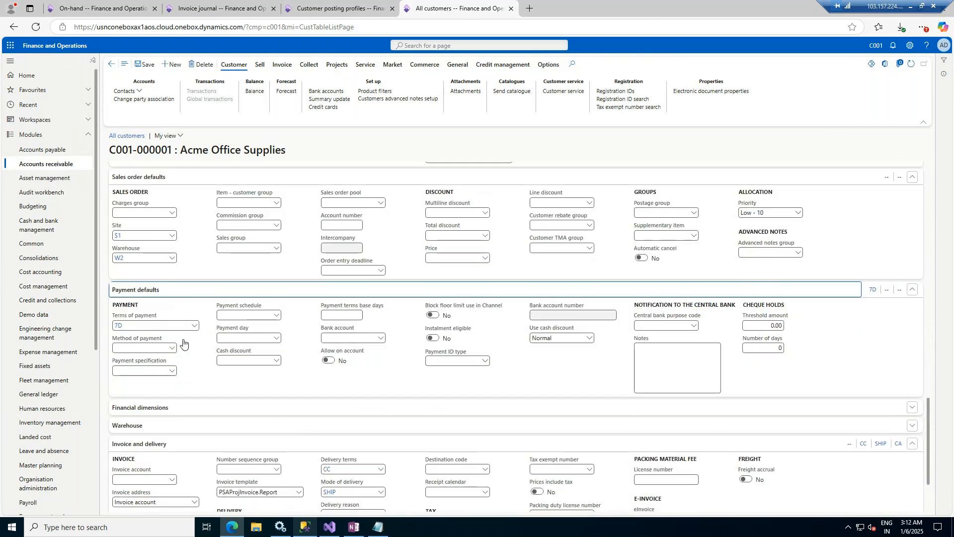
click(172, 348)
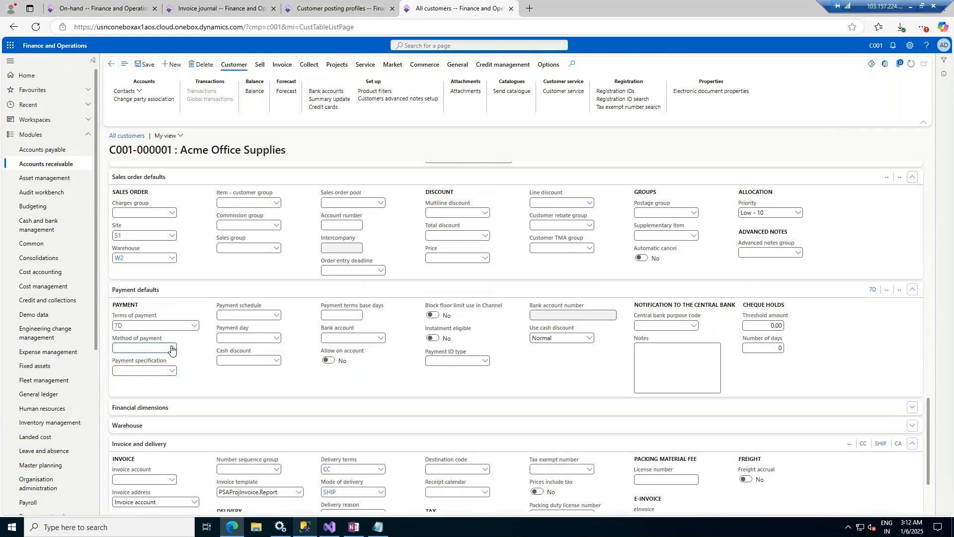
click(171, 348)
right_click(171, 348)
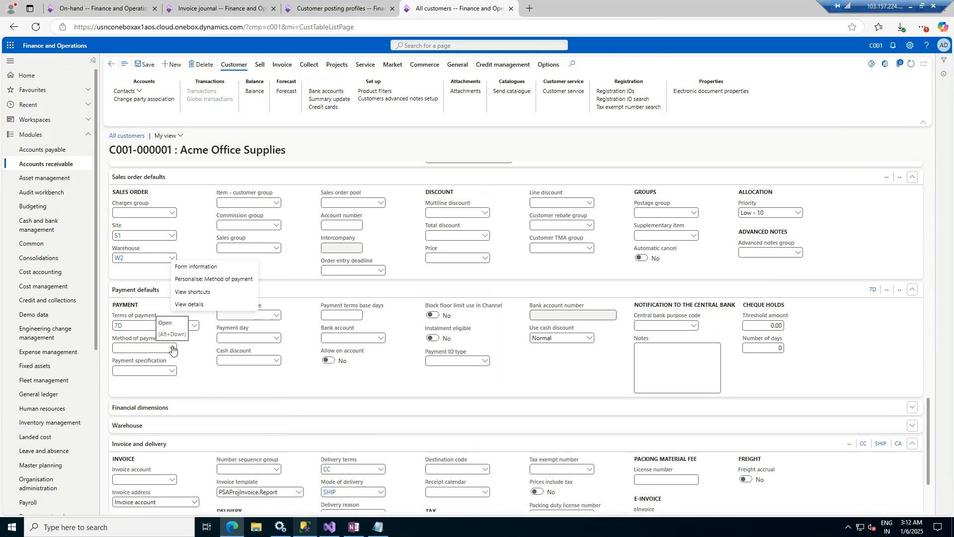
right_click(171, 348)
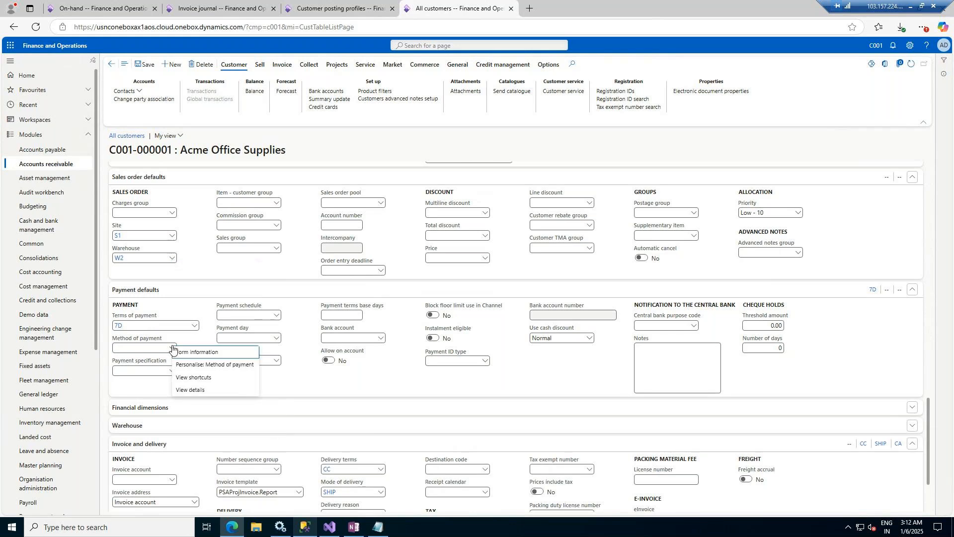
click(184, 391)
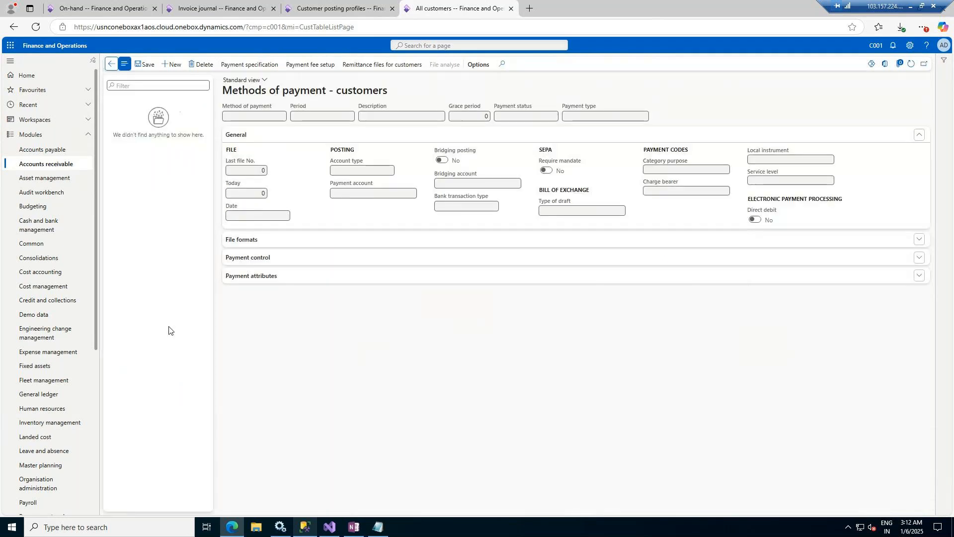
Step: Open Accounts receivable > Payments setup > Methods of payment for customers
click(333, 11)
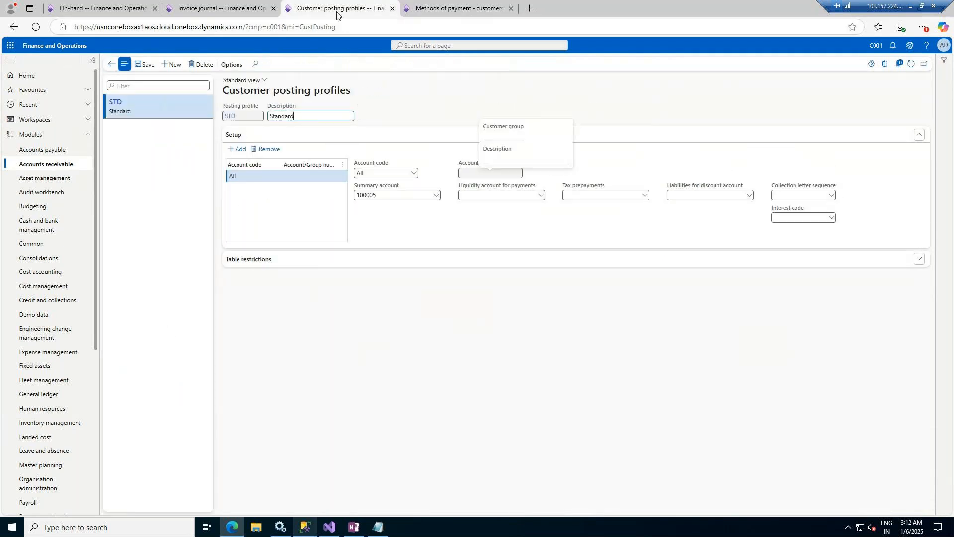
click(45, 152)
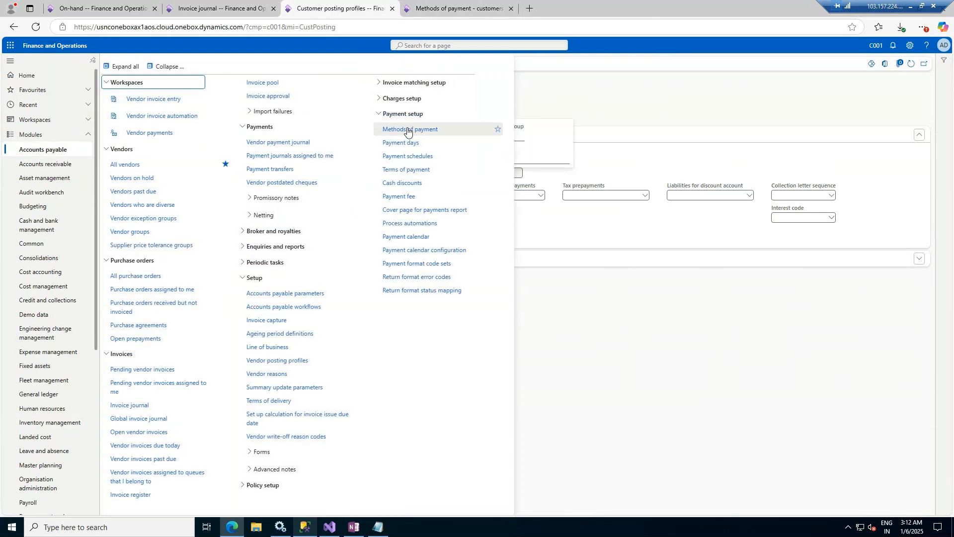
click(57, 167)
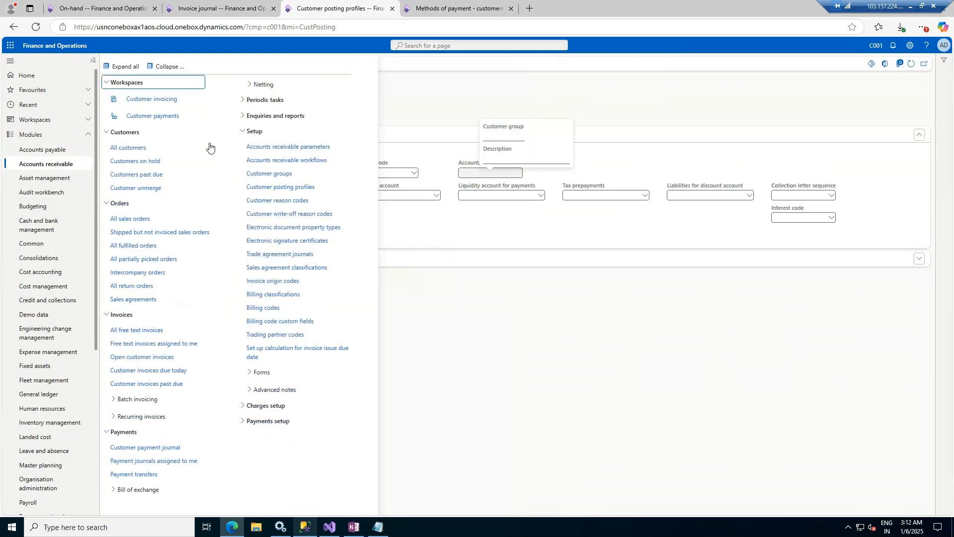
click(271, 421)
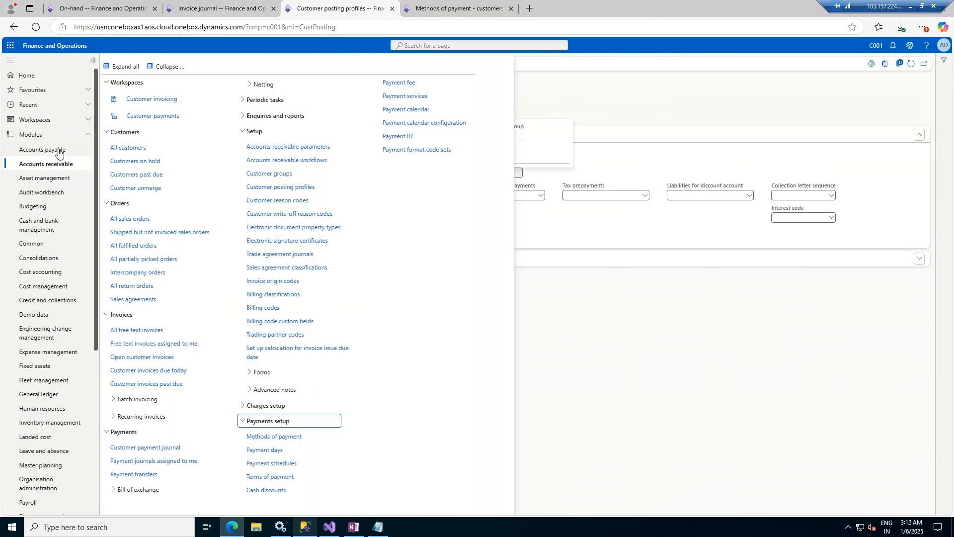
click(264, 436)
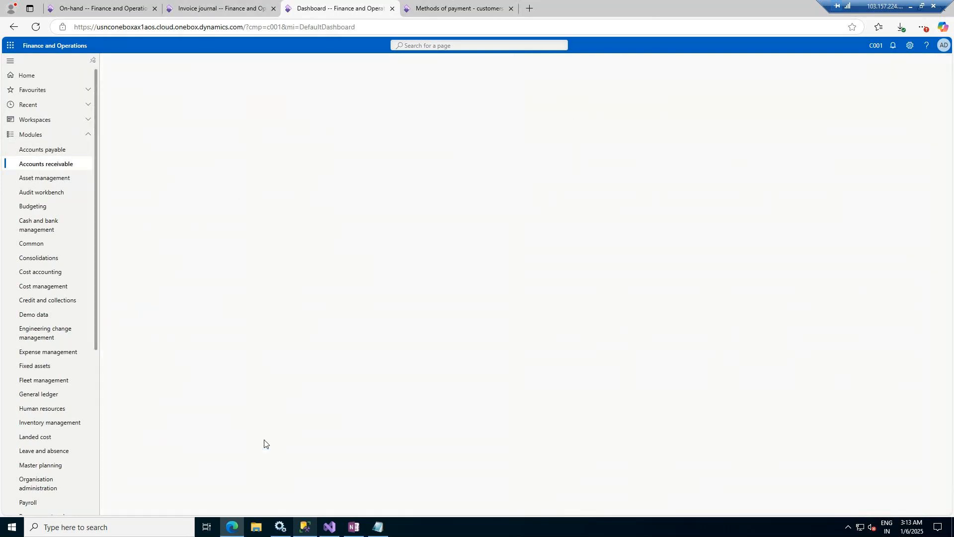
Step: Open the vendor Methods of payment in Accounts payable, listing CASH and CHEQUE
click(46, 149)
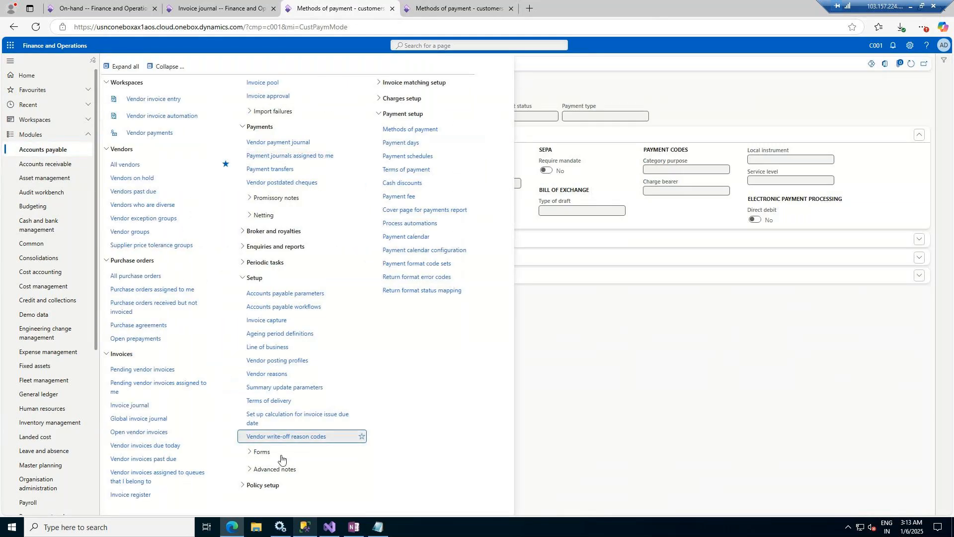
click(407, 140)
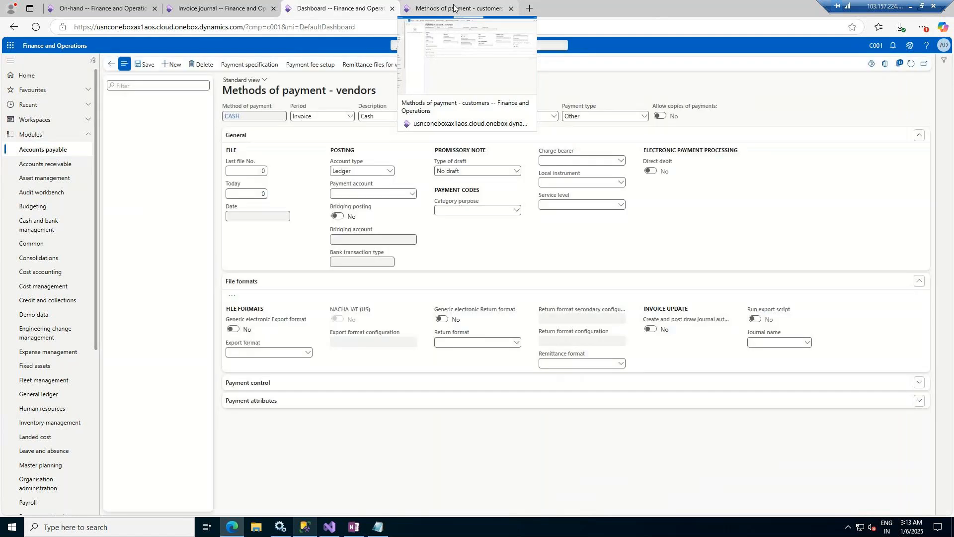
click(454, 7)
Step: On customer payment methods, add CHEQUE with payment type Cheque and description CEHQUE
click(312, 4)
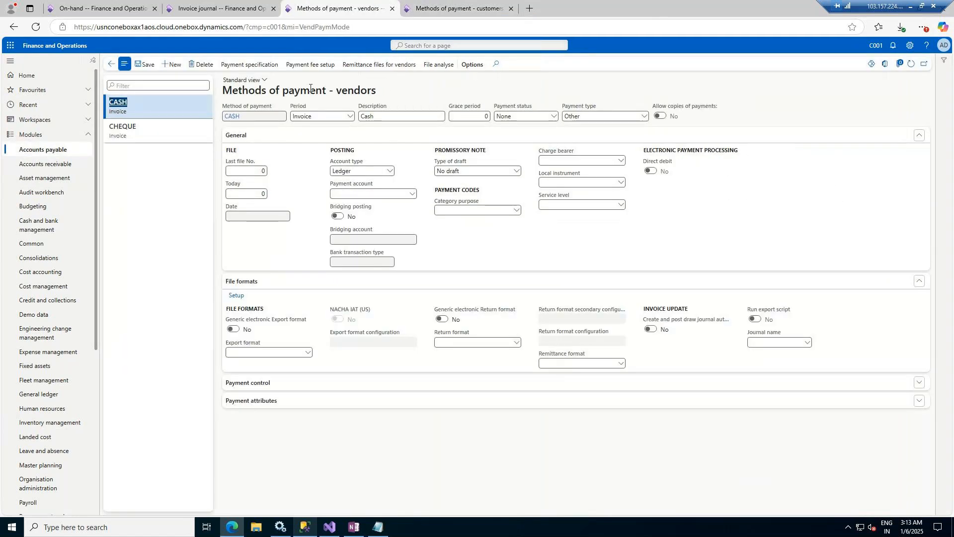
click(450, 9)
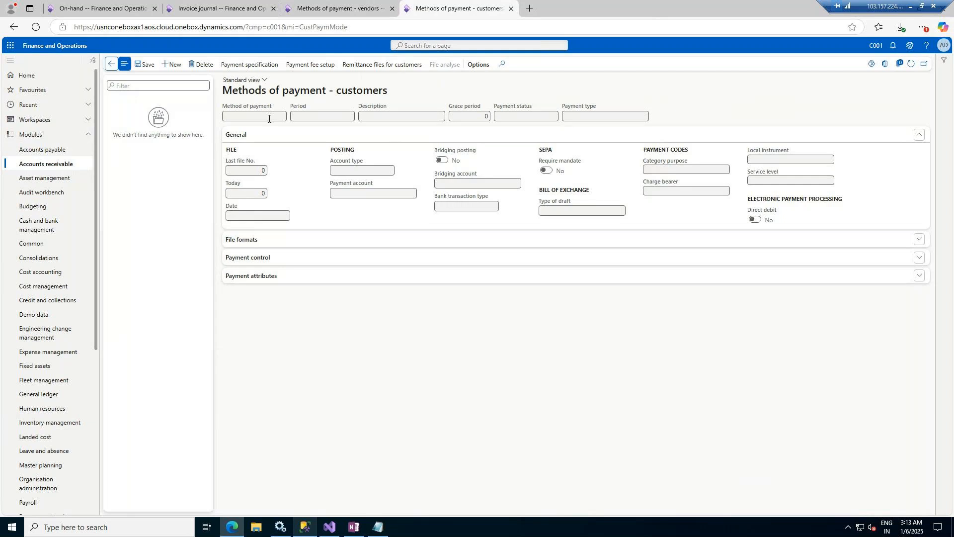
click(174, 64)
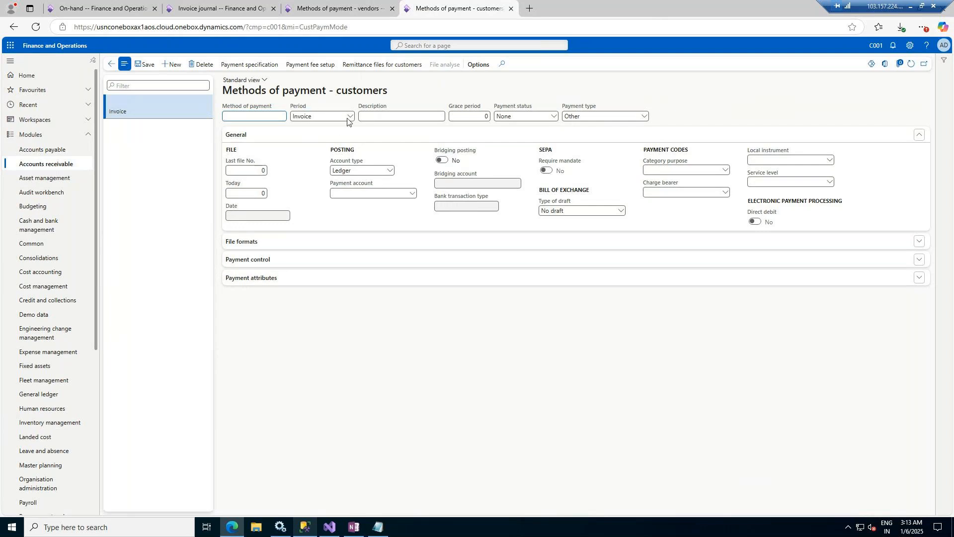
click(644, 117)
click(574, 149)
click(262, 113)
text(CHEQUE)
key(Tab)
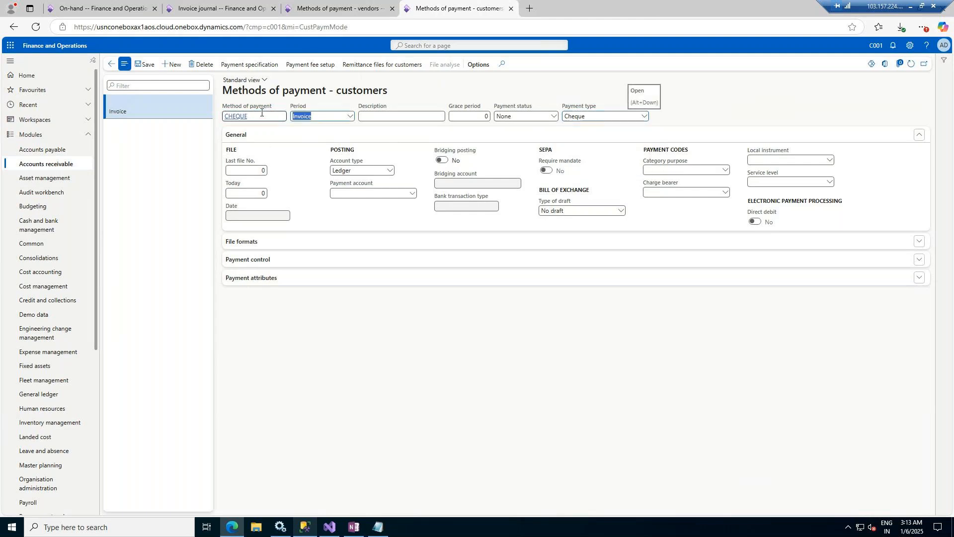
key(Tab)
text(CEHQUE)
key(Tab)
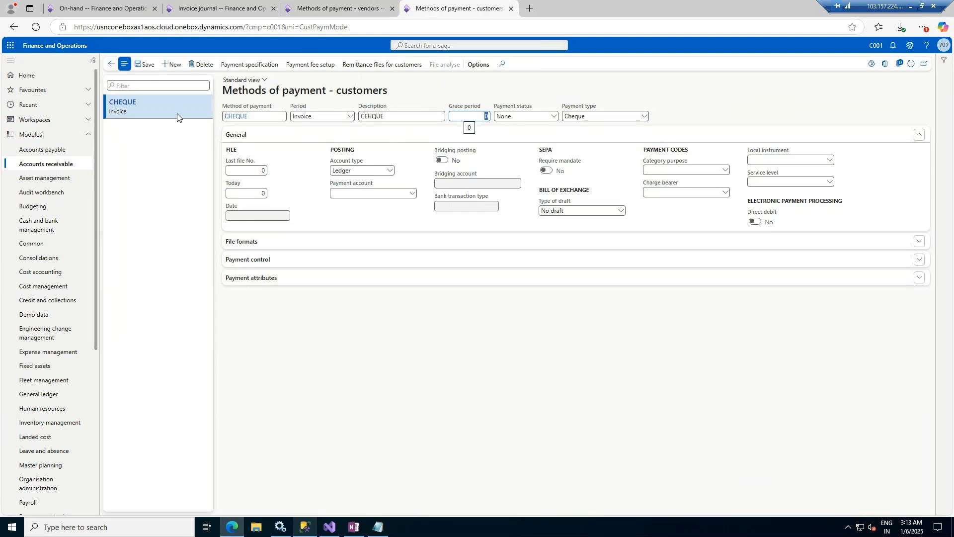
Step: Add payment method NEFT with payment type Electronic payment and description NEFT
click(162, 67)
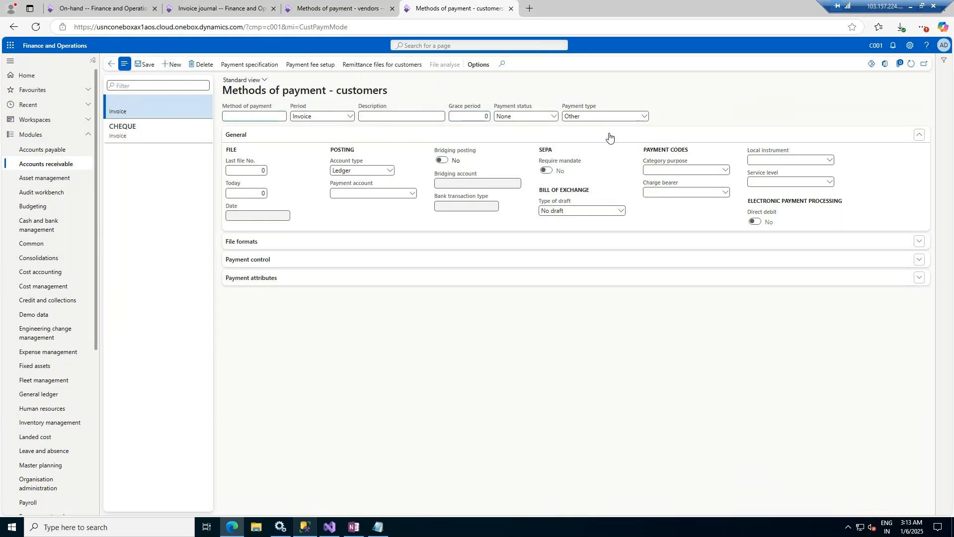
click(644, 116)
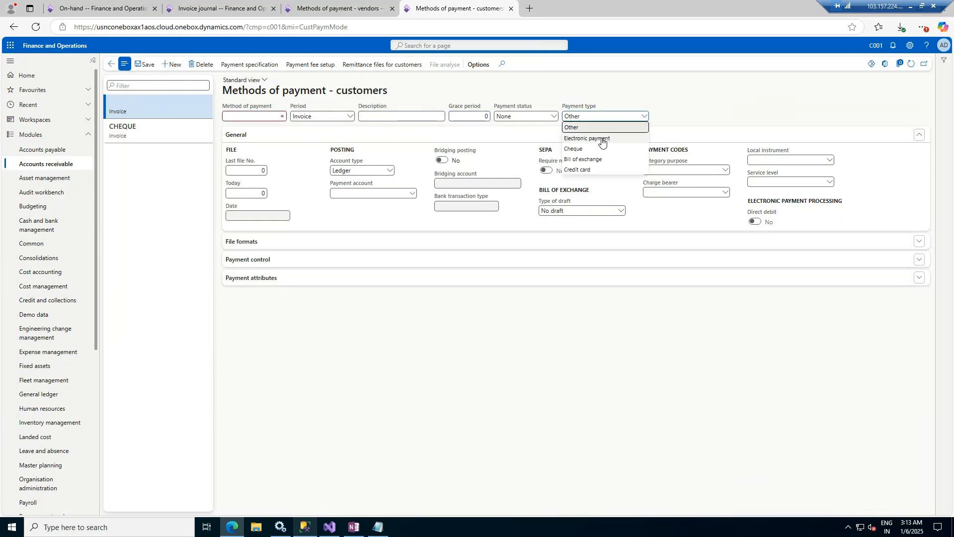
click(601, 141)
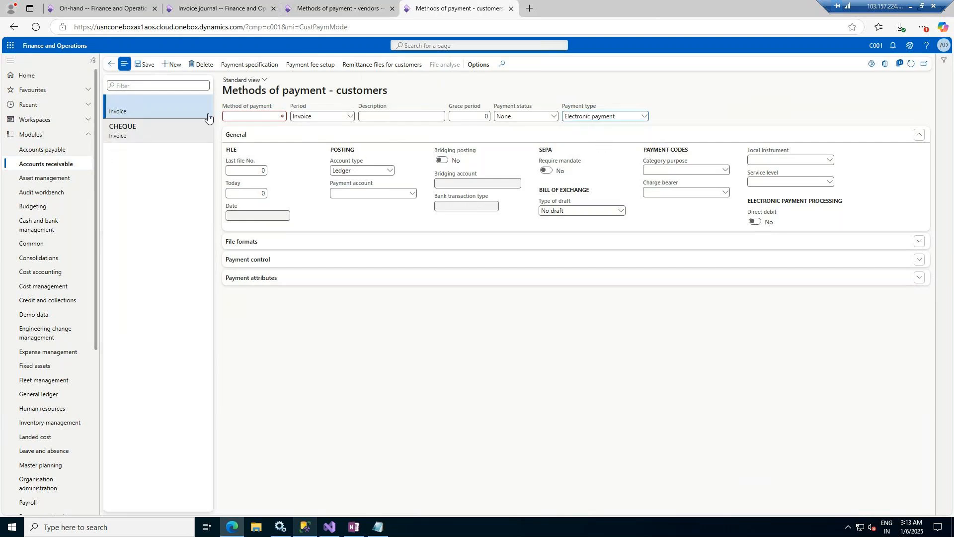
click(234, 116)
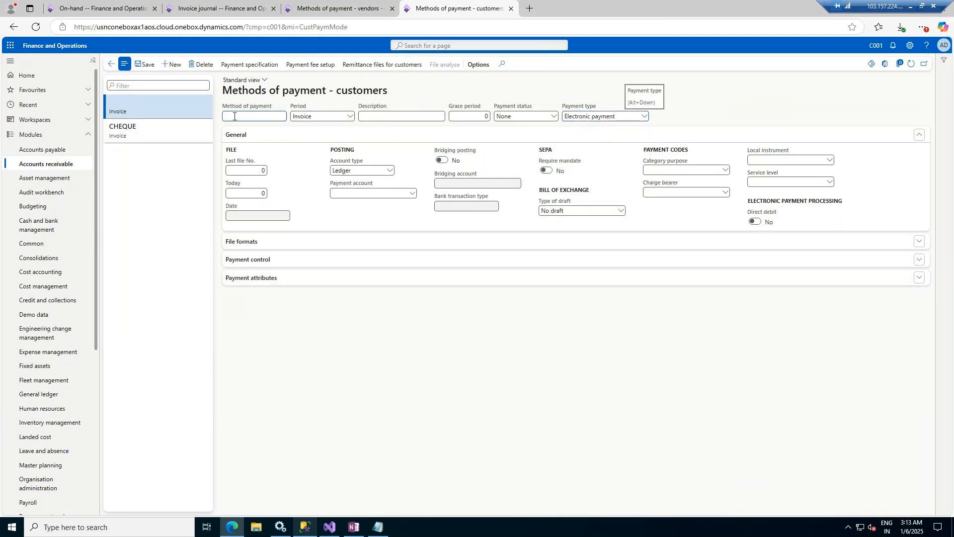
text(NEFT)
key(Tab)
key(Tab)
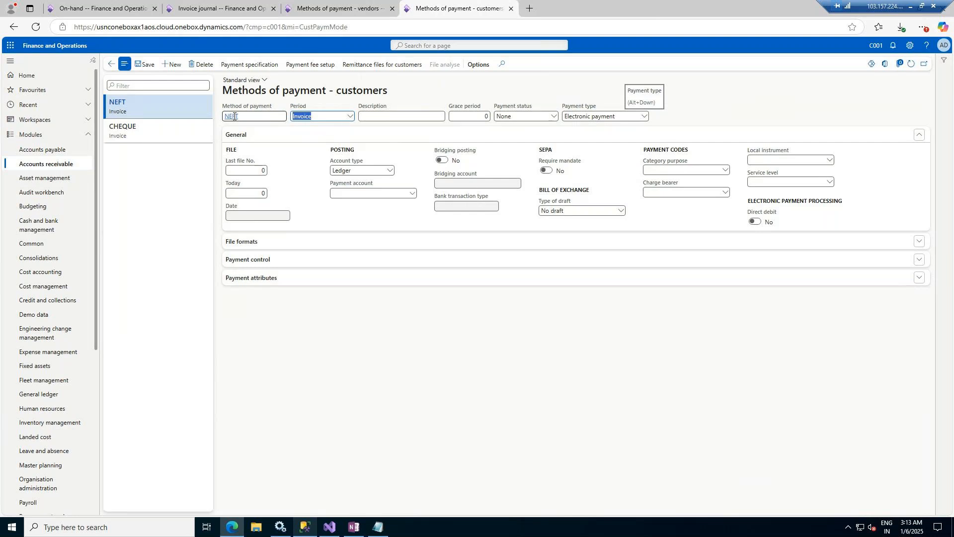
text(NEFT)
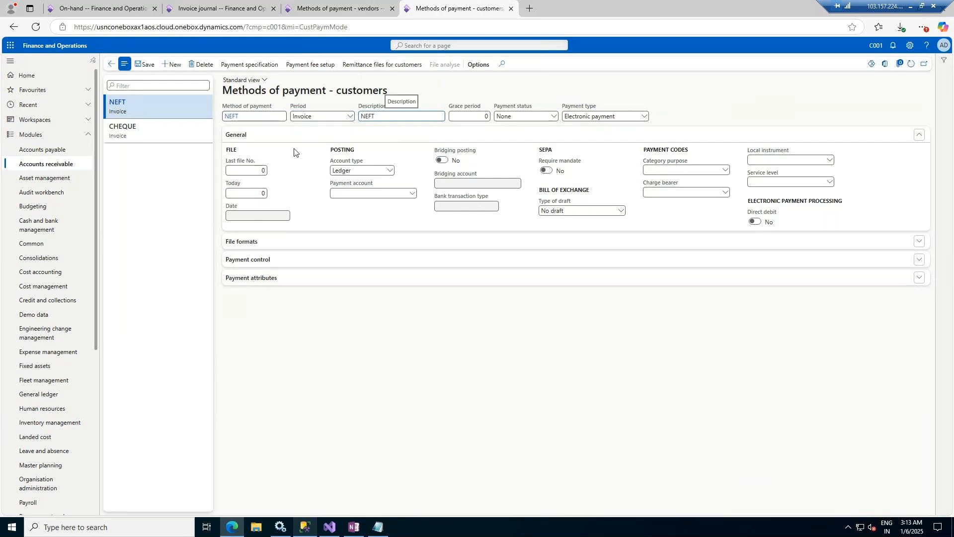
Step: Add COD described as Cash on Delivery, save, and return to Acme Office Supplies
click(172, 66)
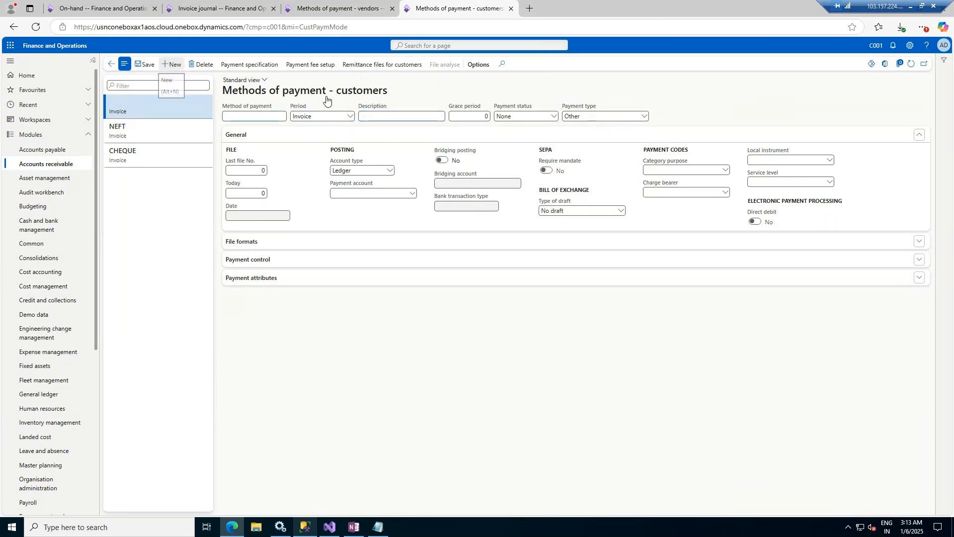
click(272, 117)
text(COD)
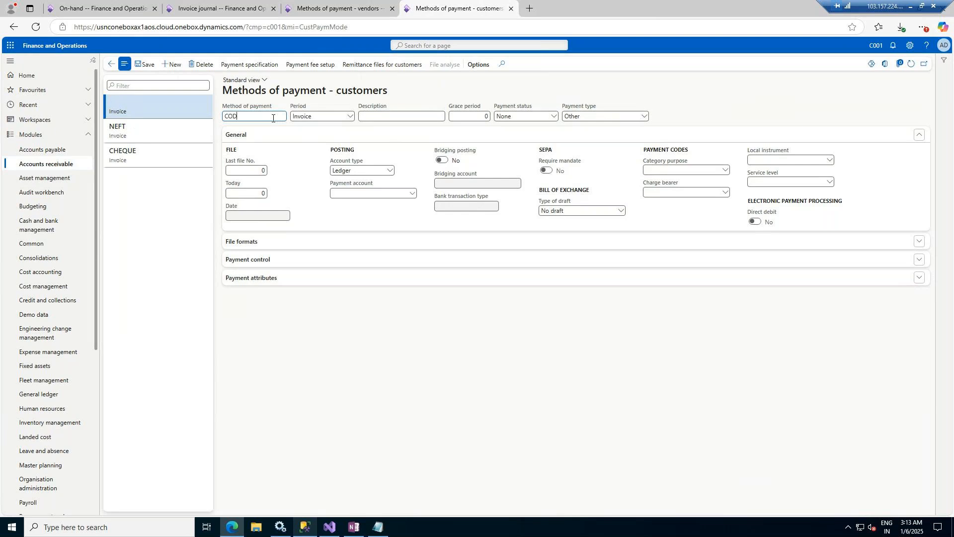
key(Tab)
key(Tab)
text(Cash on Delivery)
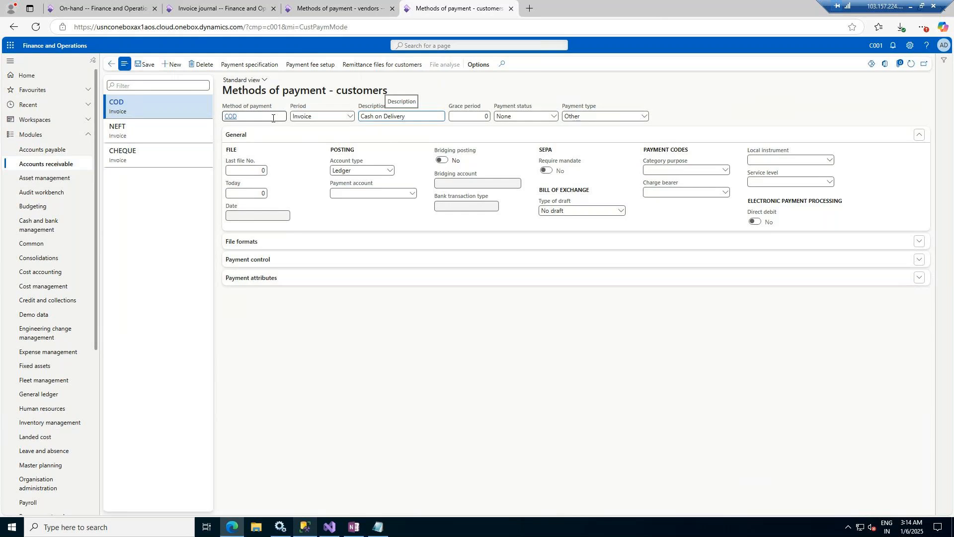
click(135, 66)
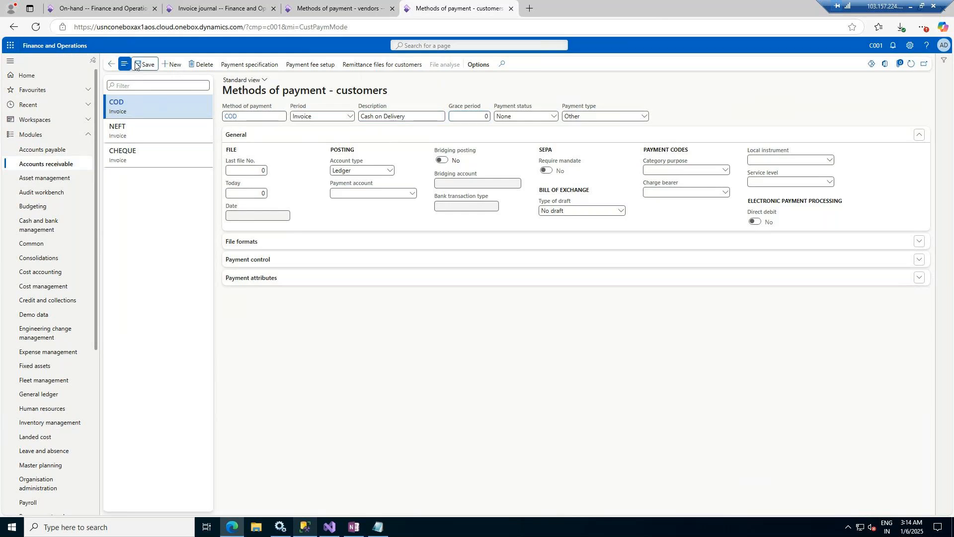
click(109, 64)
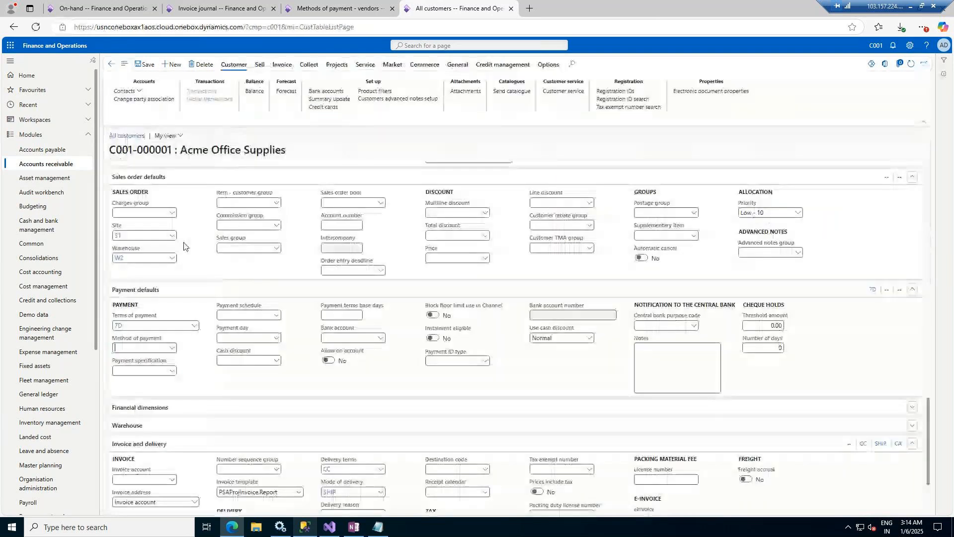
Step: Set Acme Office Supplies' method of payment to CHEQUE, leaving payment specification empty
click(172, 348)
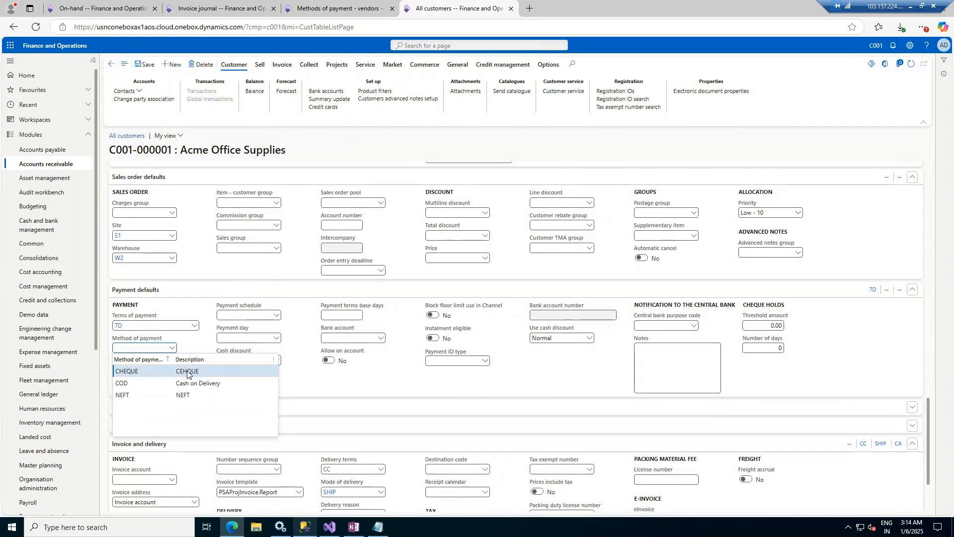
click(187, 373)
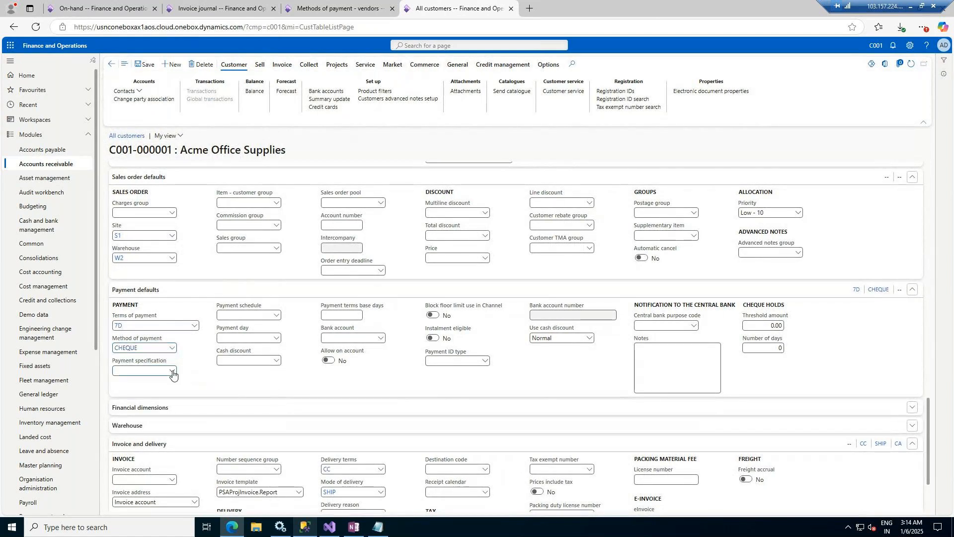
click(173, 372)
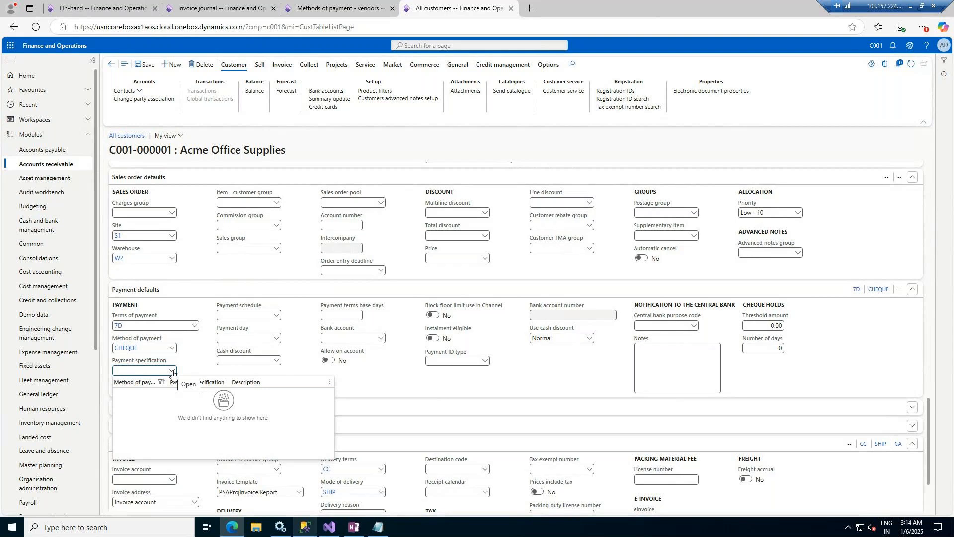
click(195, 357)
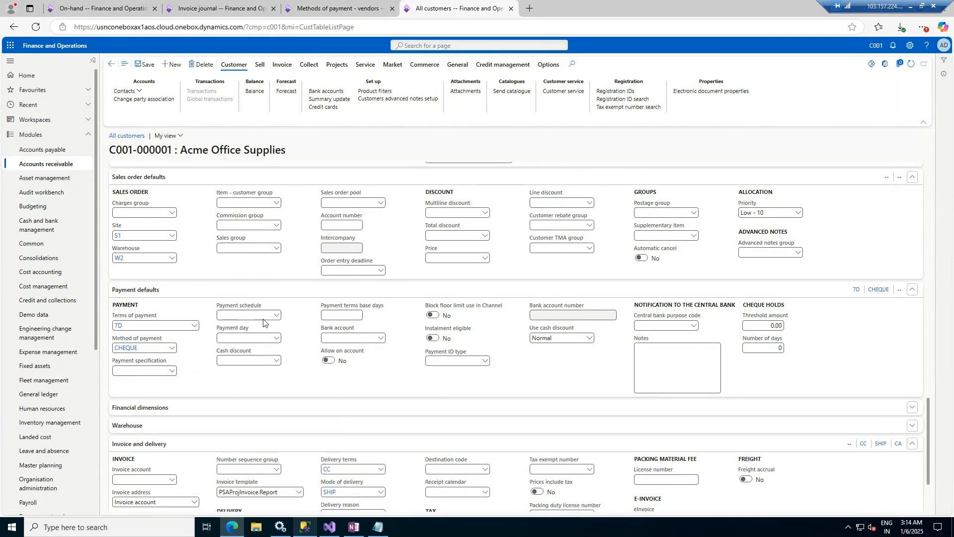
click(382, 340)
click(326, 94)
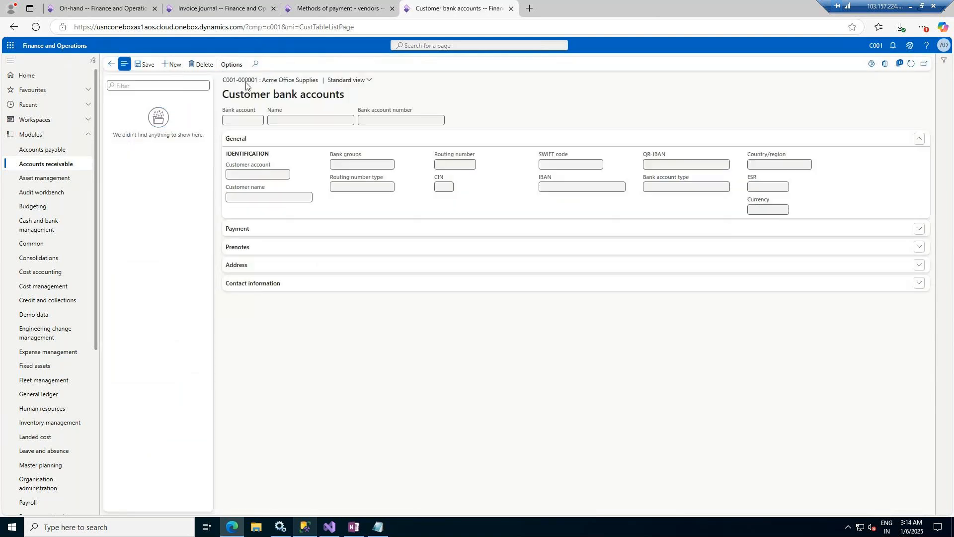
click(172, 64)
text(B001)
key(Tab)
text(KOPTA)
key(BackSpace)
key(BackSpace)
text(TAK)
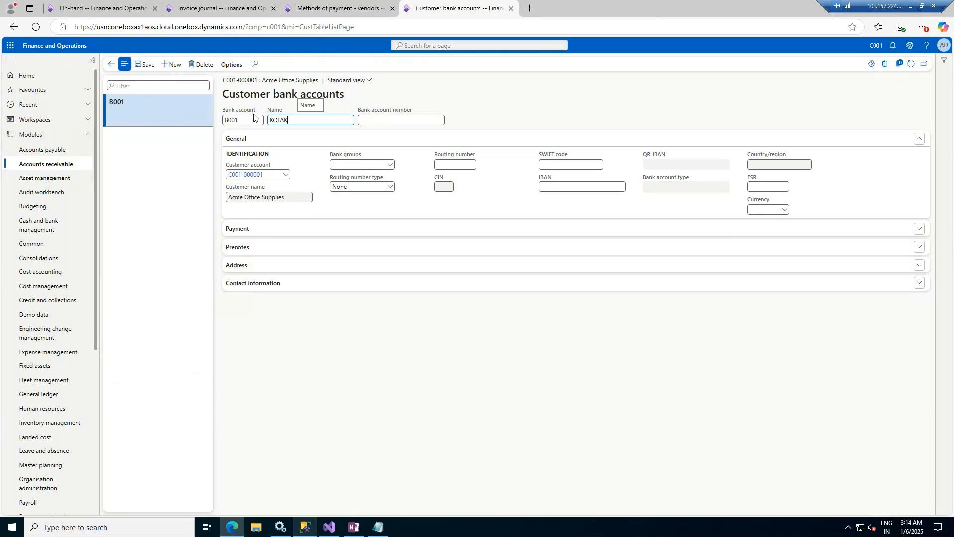
text( Bank)
key(Tab)
key(Tab)
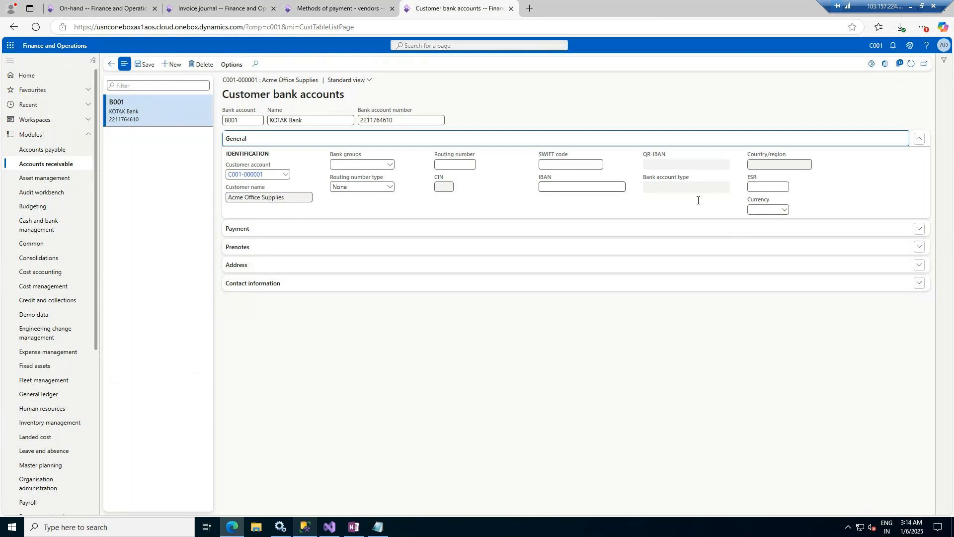
Step: Review the Payment, Prenotes, Address and Contact information sections, then save the bank account
click(260, 229)
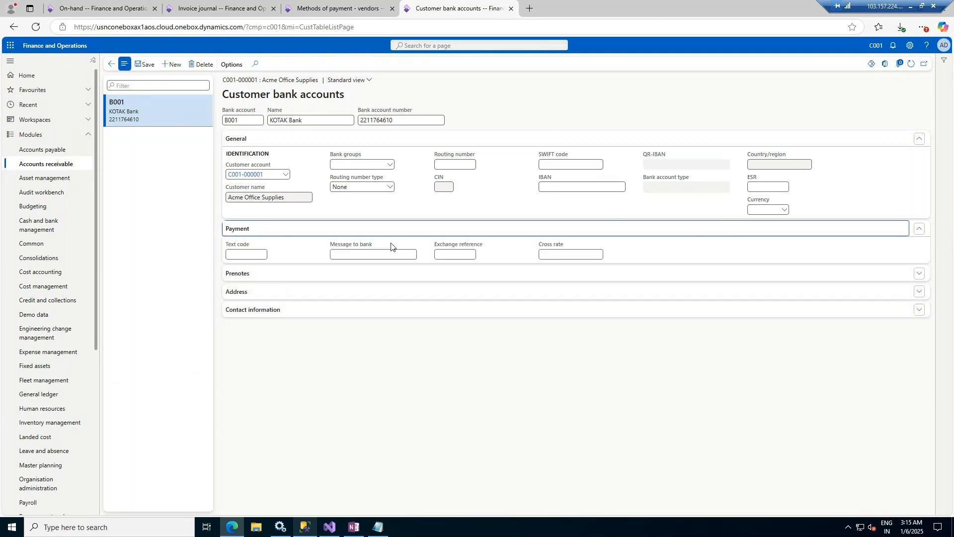
click(266, 274)
click(298, 382)
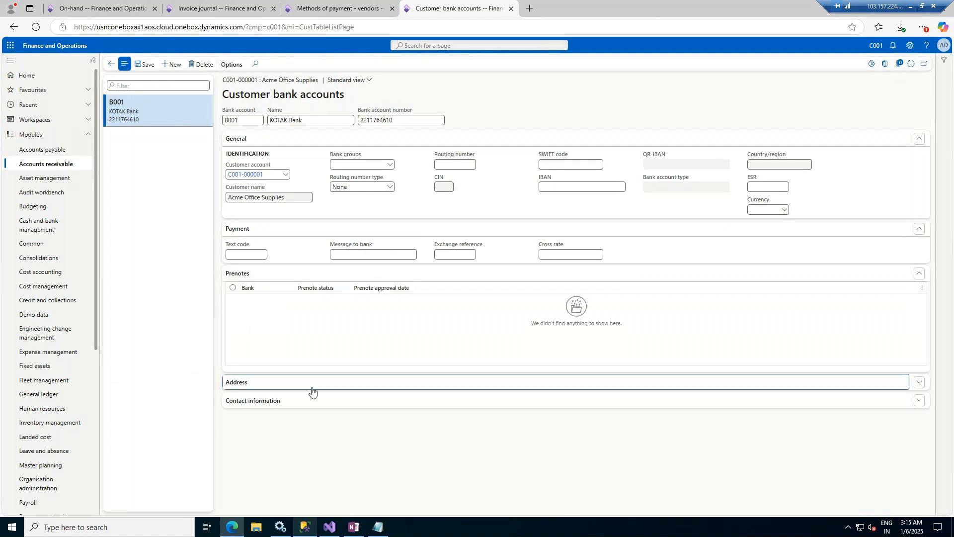
click(269, 480)
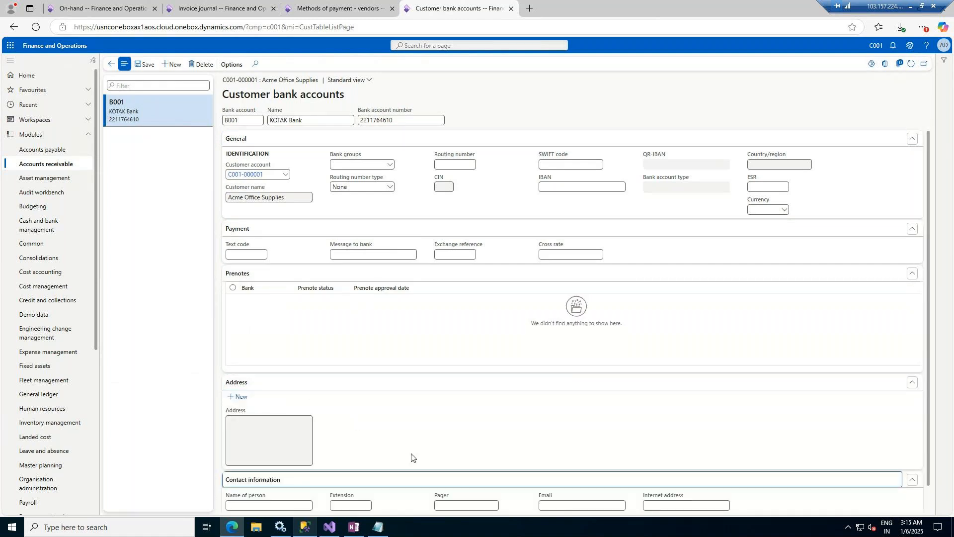
click(144, 64)
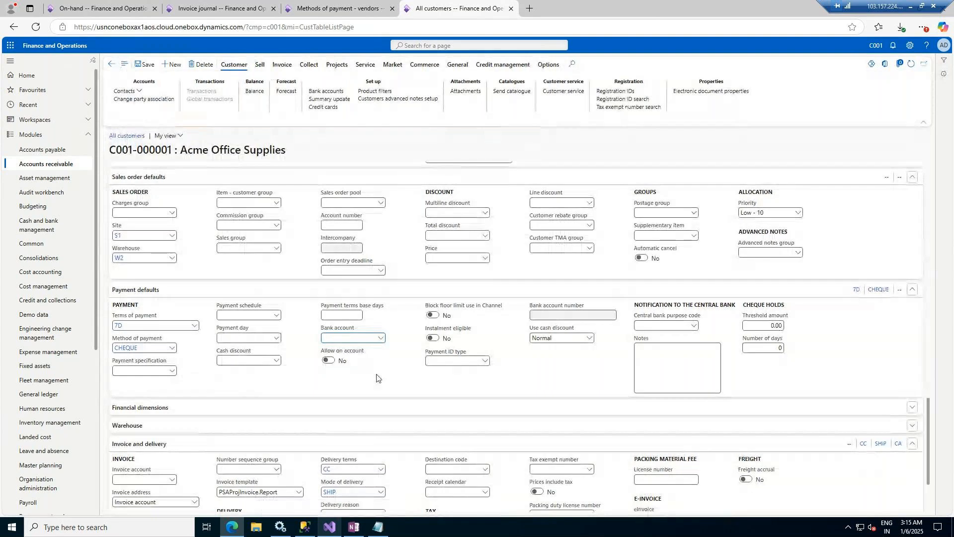
Step: Set the customer's bank account to B001 KOTAK Bank and expand Financial dimensions
scroll(462, 407, down, 2)
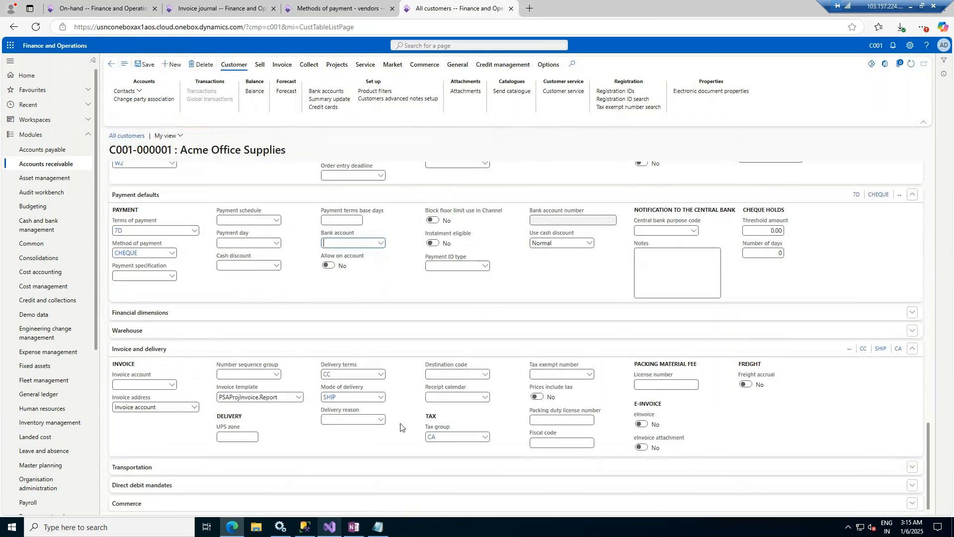
click(381, 243)
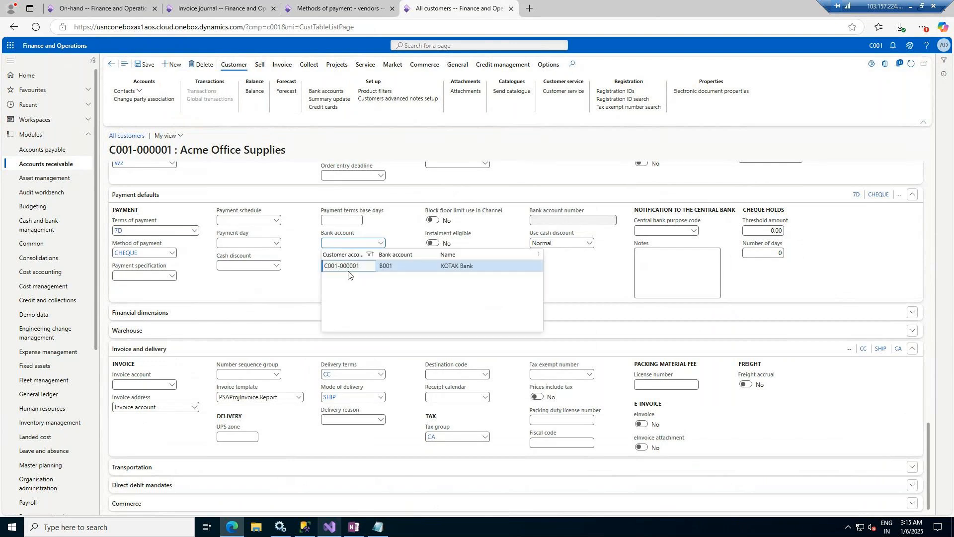
click(382, 269)
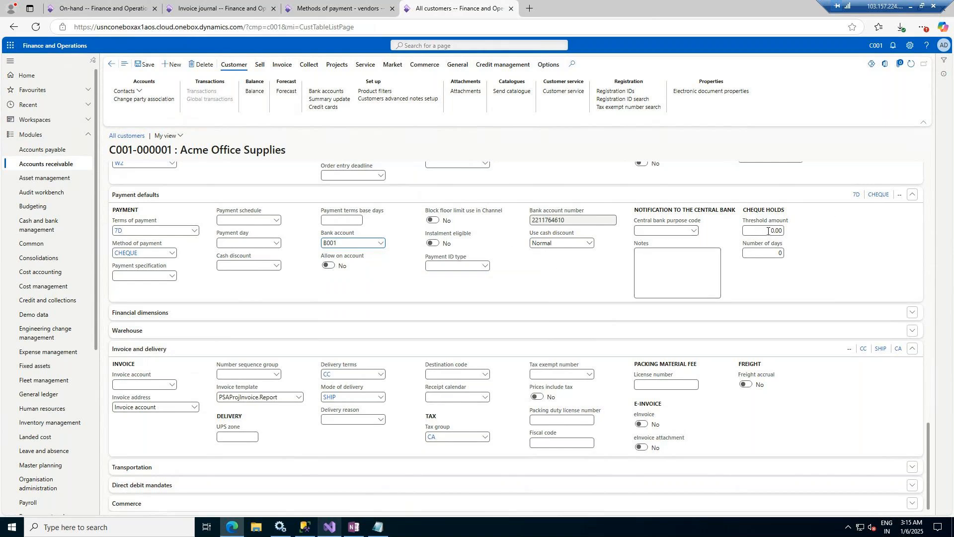
click(287, 312)
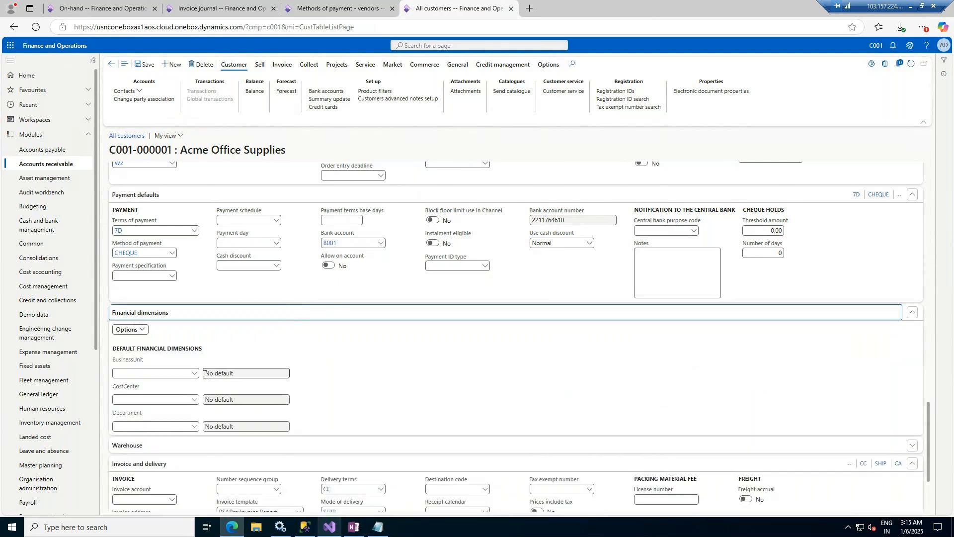
Step: Set dimensions BusinessUnit 004 IT Consulting Practice, CostCenter 009 Service Operations, Department 024 Finance
click(191, 375)
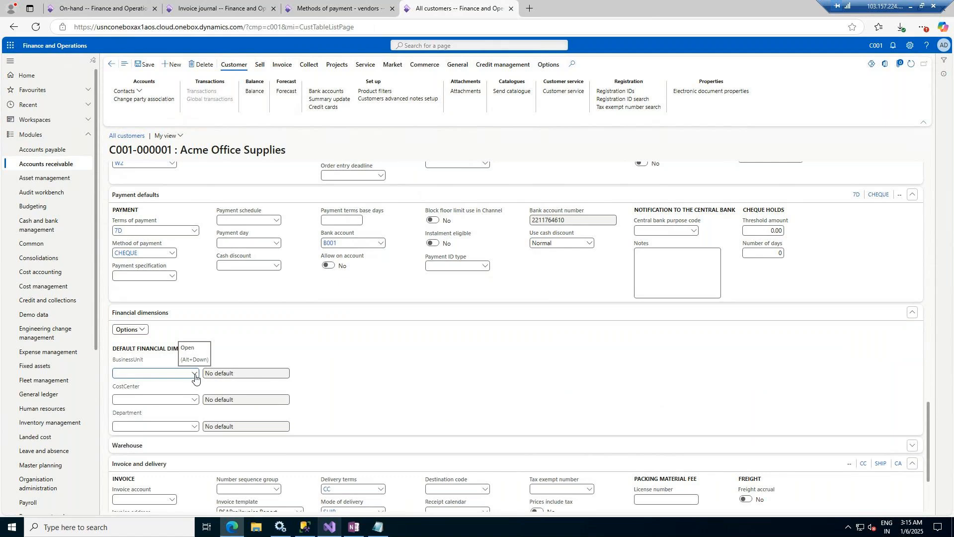
click(194, 374)
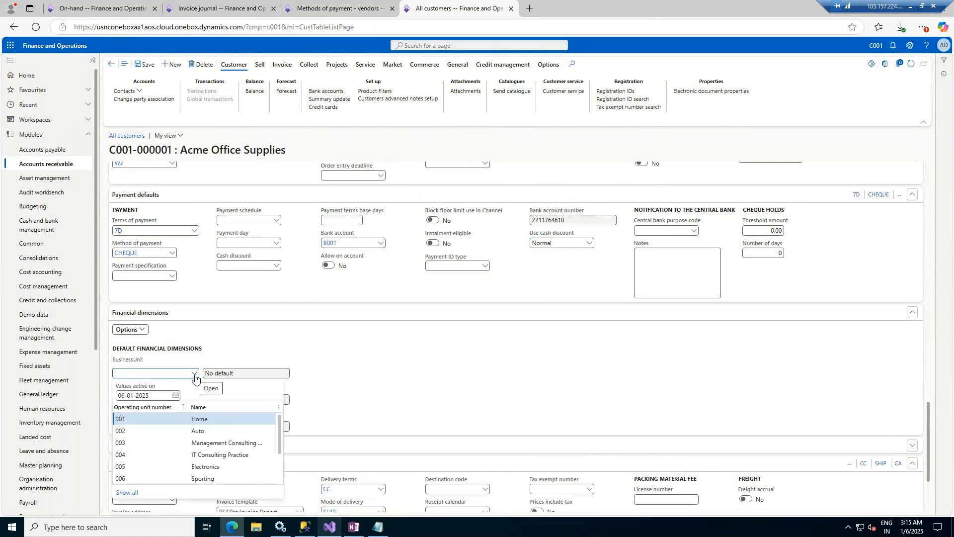
click(219, 453)
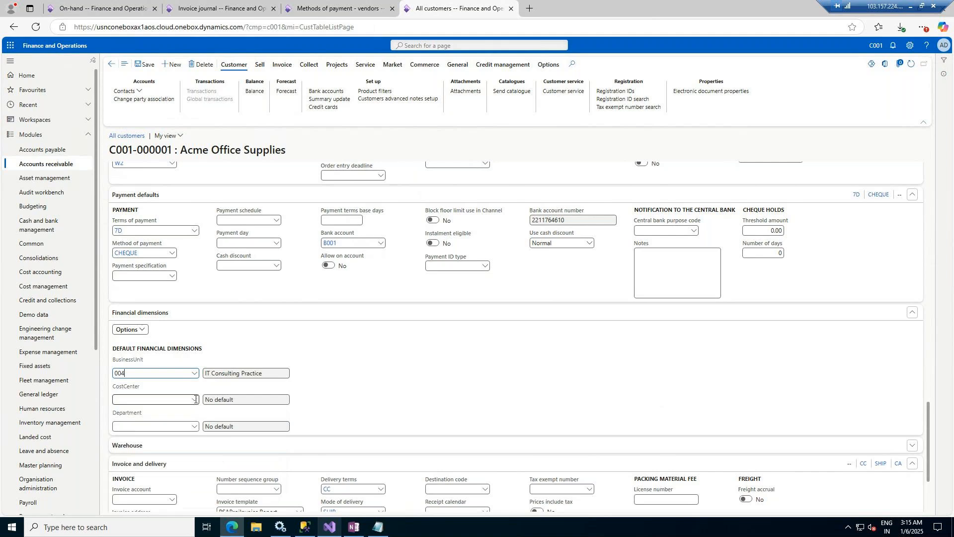
click(194, 400)
click(195, 400)
click(216, 342)
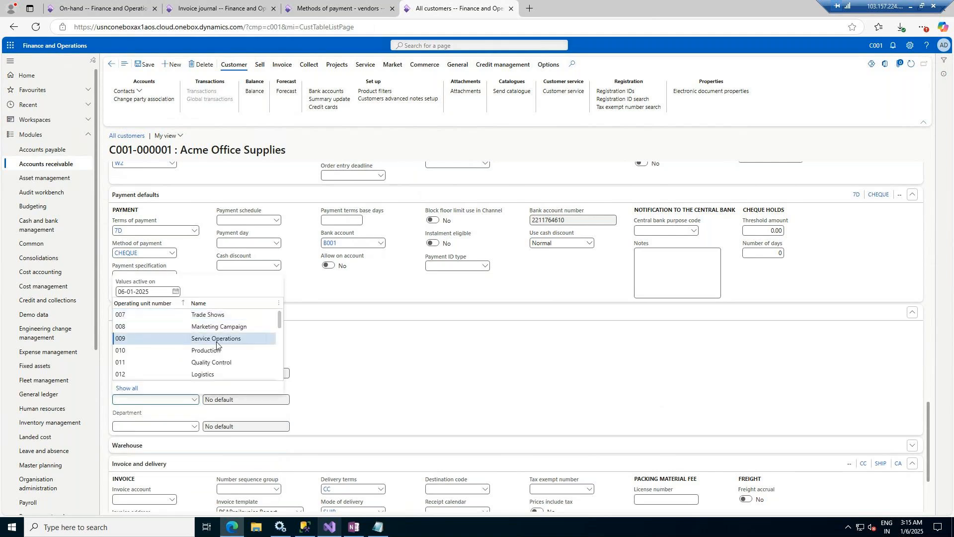
click(194, 426)
click(194, 426)
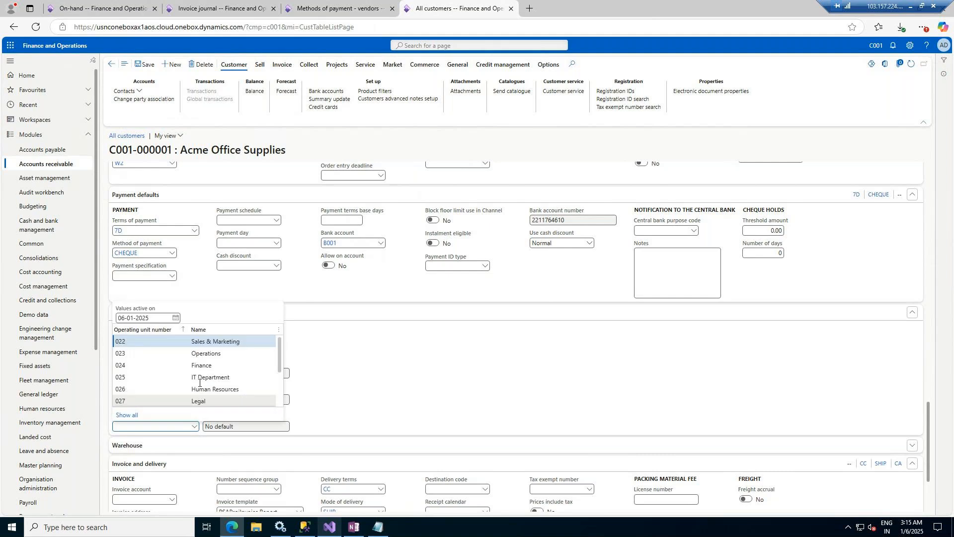
click(200, 364)
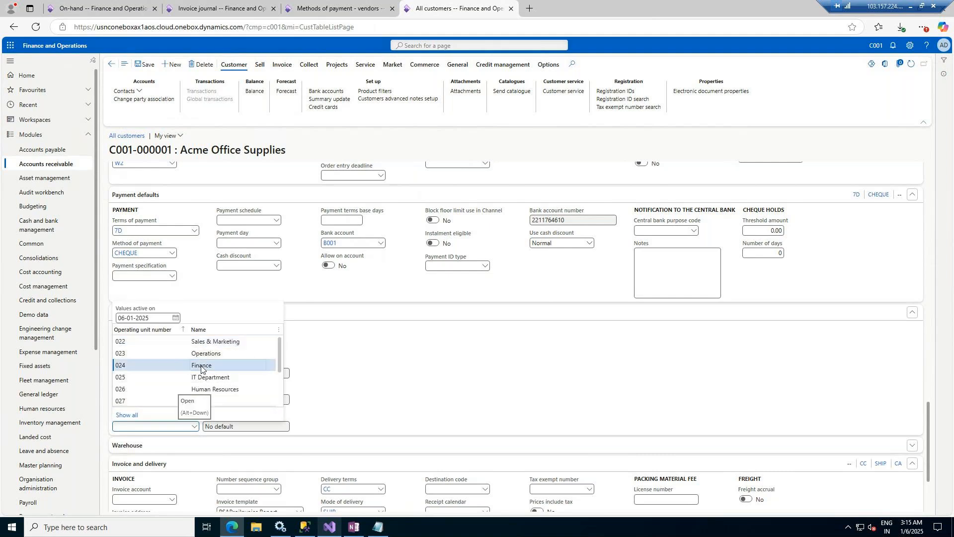
click(201, 367)
scroll(385, 371, down, 3)
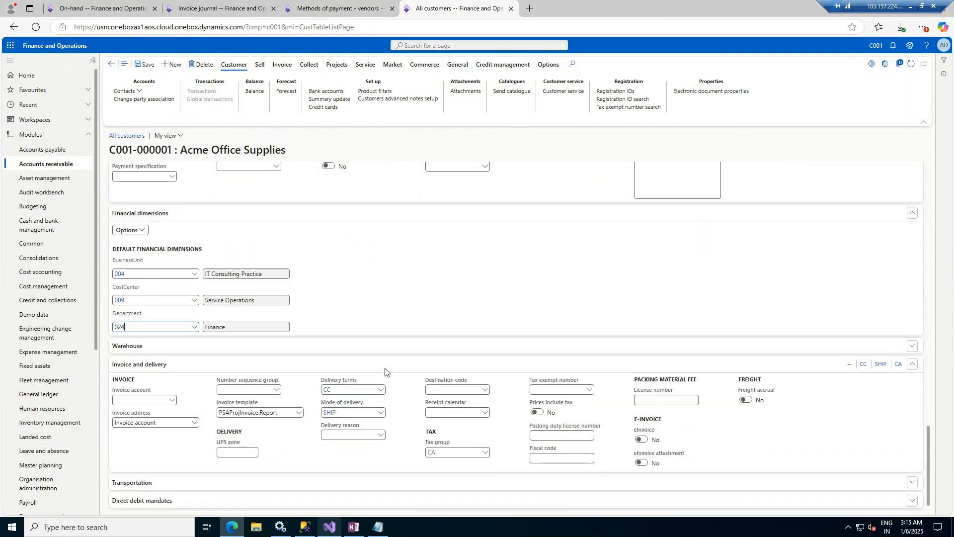
key(Tab)
click(339, 328)
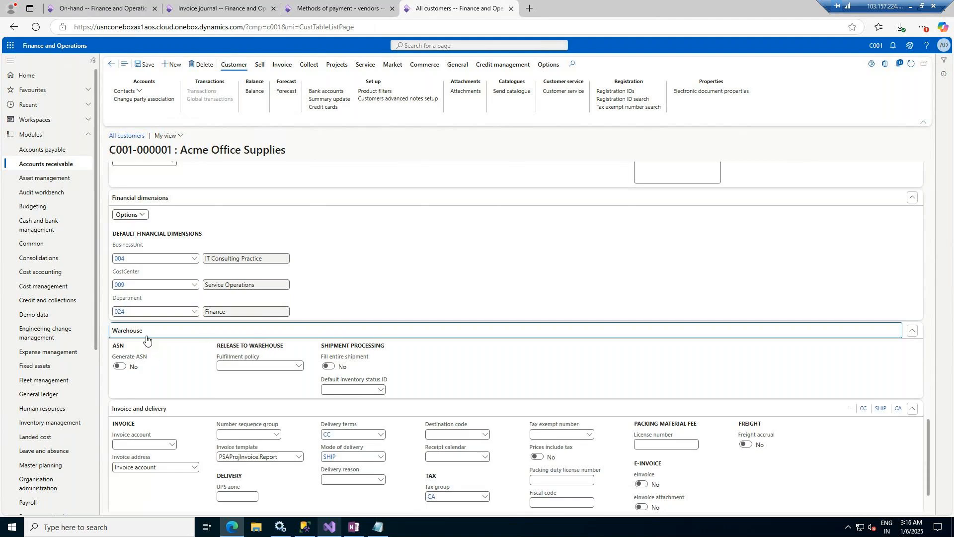
Step: Set the invoice account to Acme Office Supplies' own customer account
scroll(229, 368, down, 2)
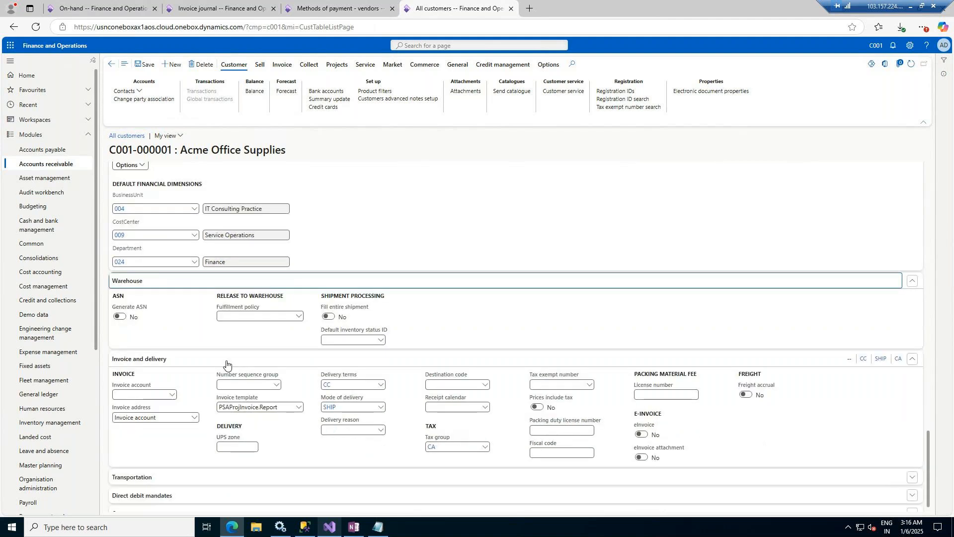
click(170, 385)
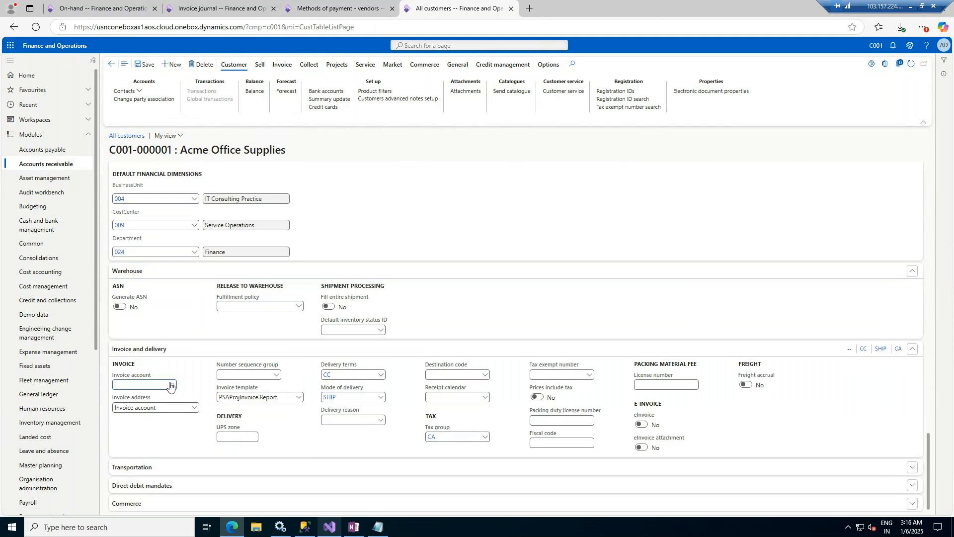
click(170, 385)
click(154, 408)
Step: Keep invoice template PSAProjInvoice.Report, leaving number sequence group and destination code unchanged
click(275, 377)
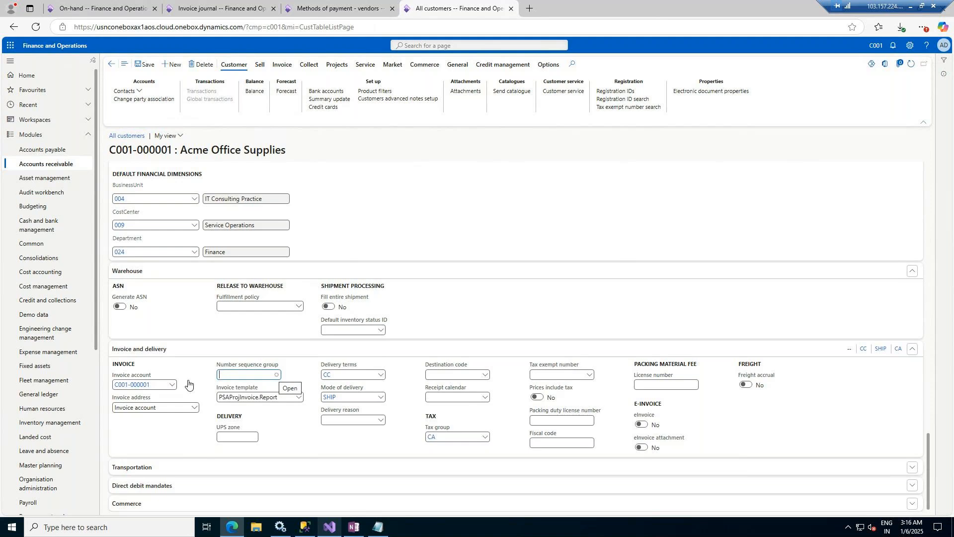
click(276, 375)
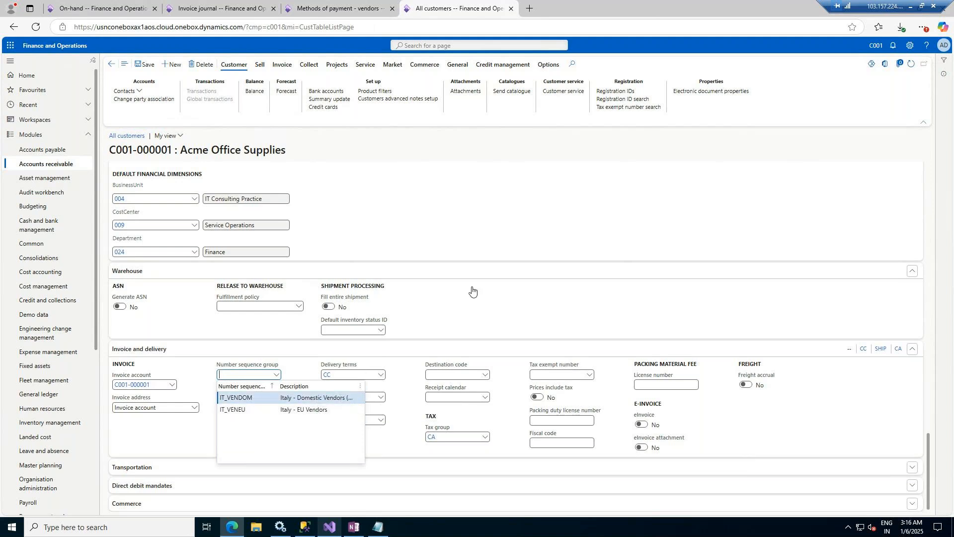
click(296, 379)
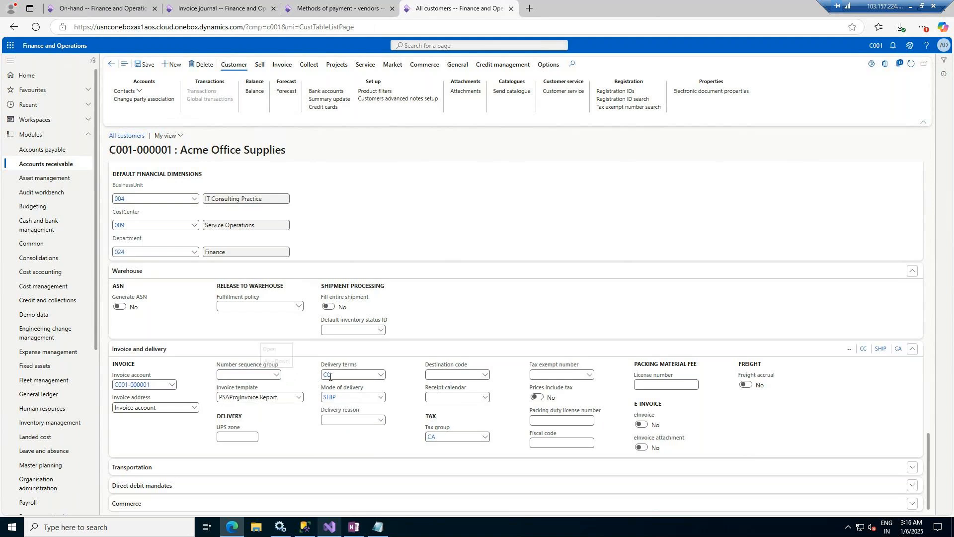
click(299, 397)
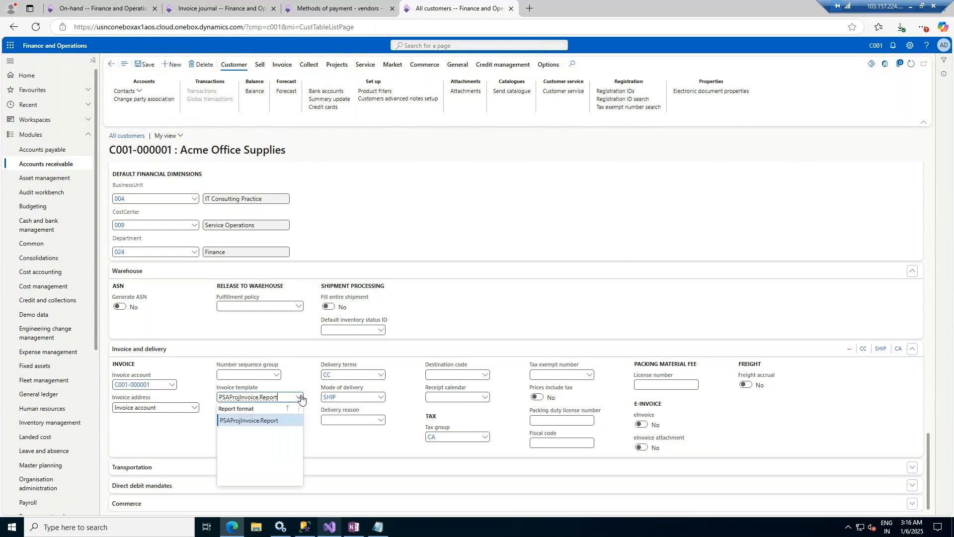
click(300, 397)
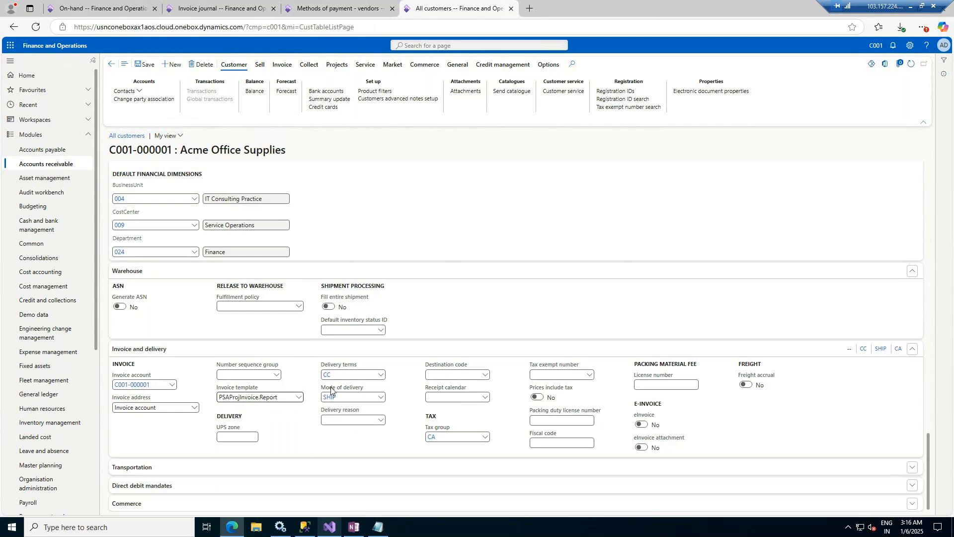
click(484, 376)
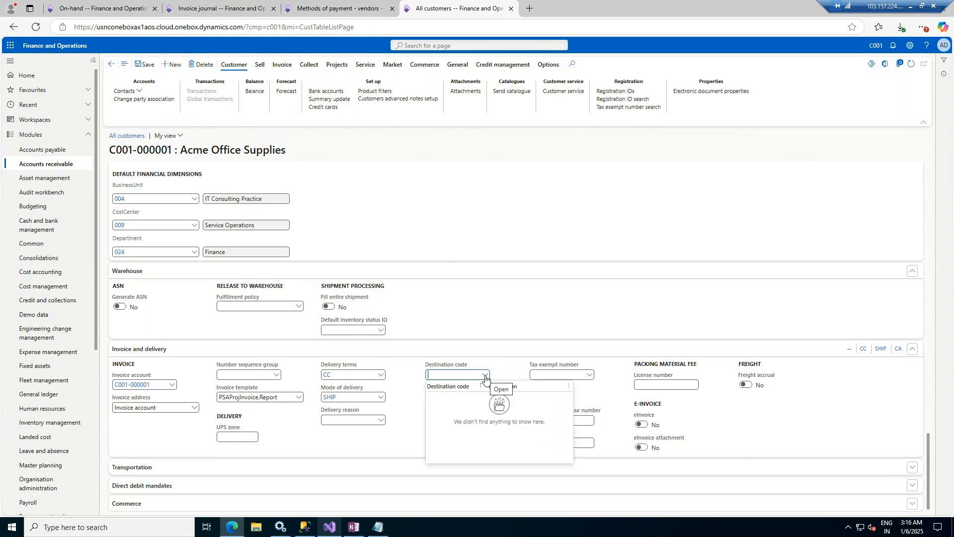
click(508, 370)
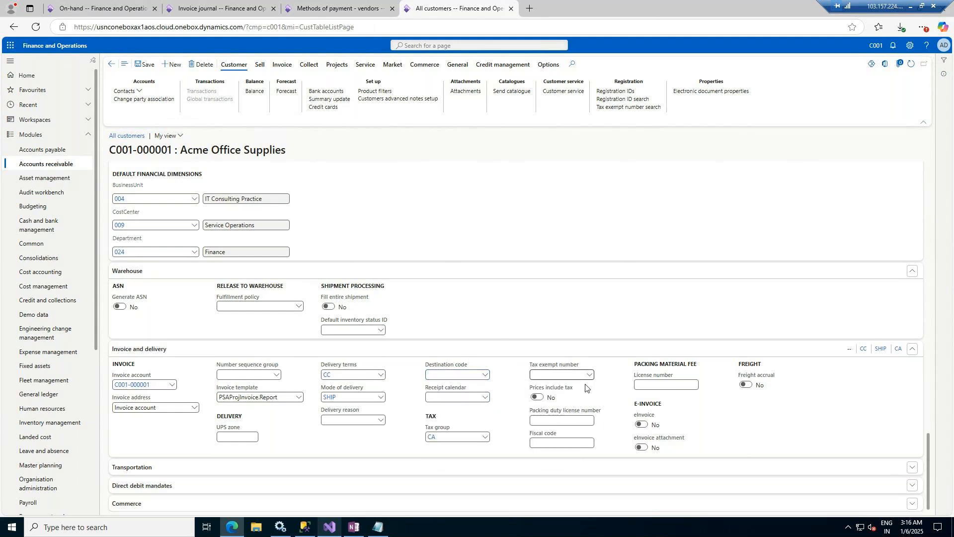
click(225, 464)
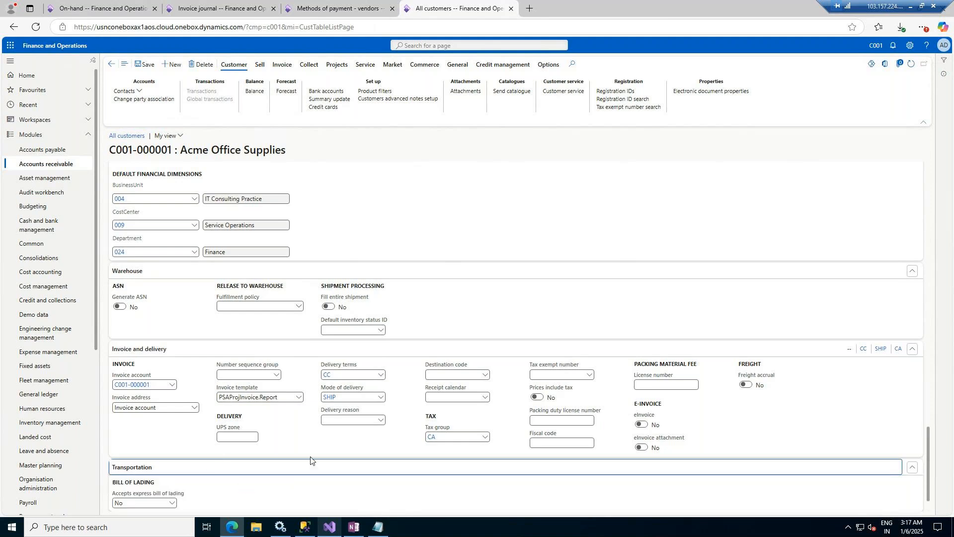
Step: Add a direct debit mandate with creditor account HSBC BANK and customer account KOTAK Bank
scroll(310, 459, down, 1)
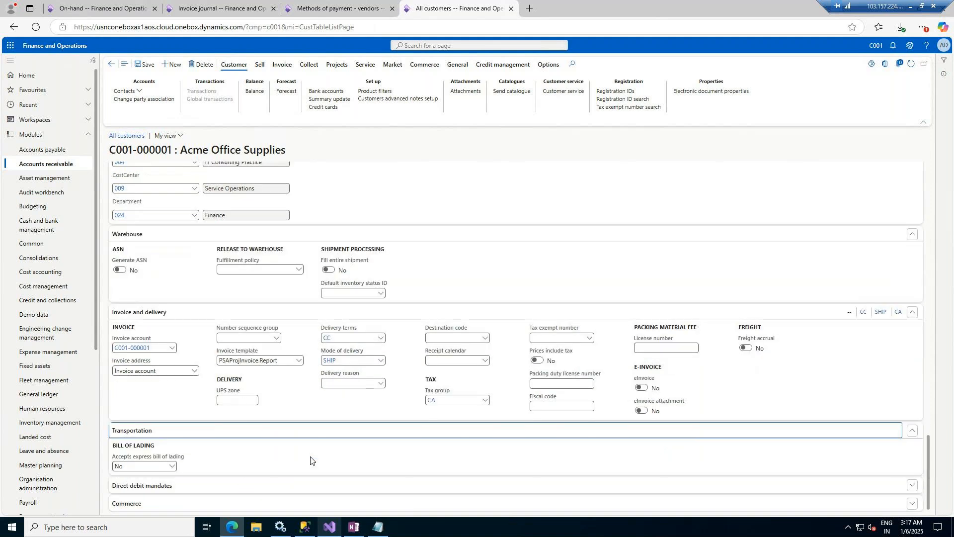
click(199, 488)
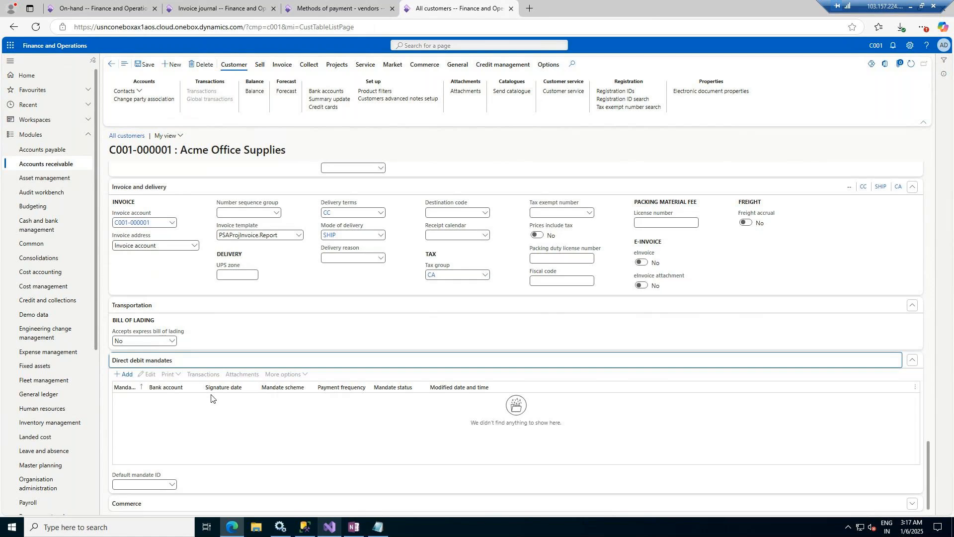
click(125, 376)
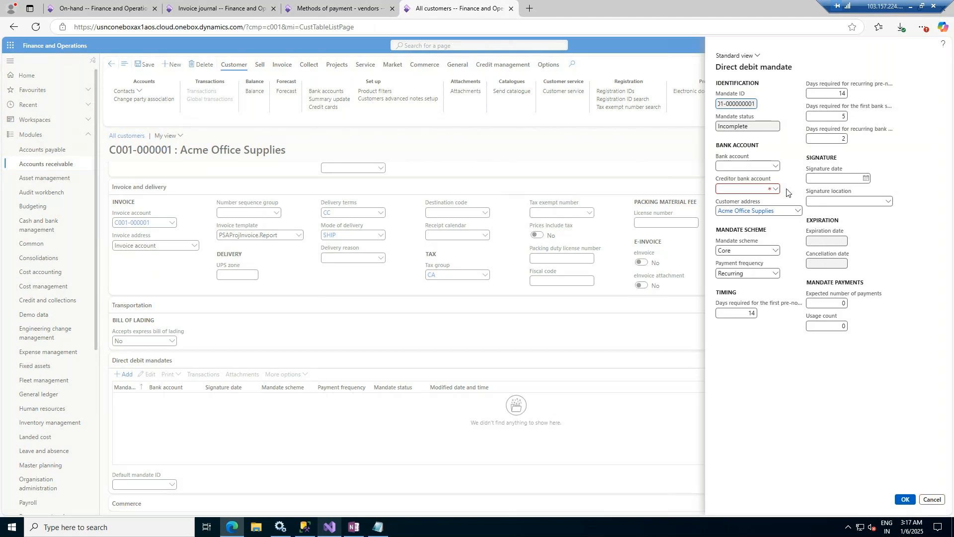
click(775, 190)
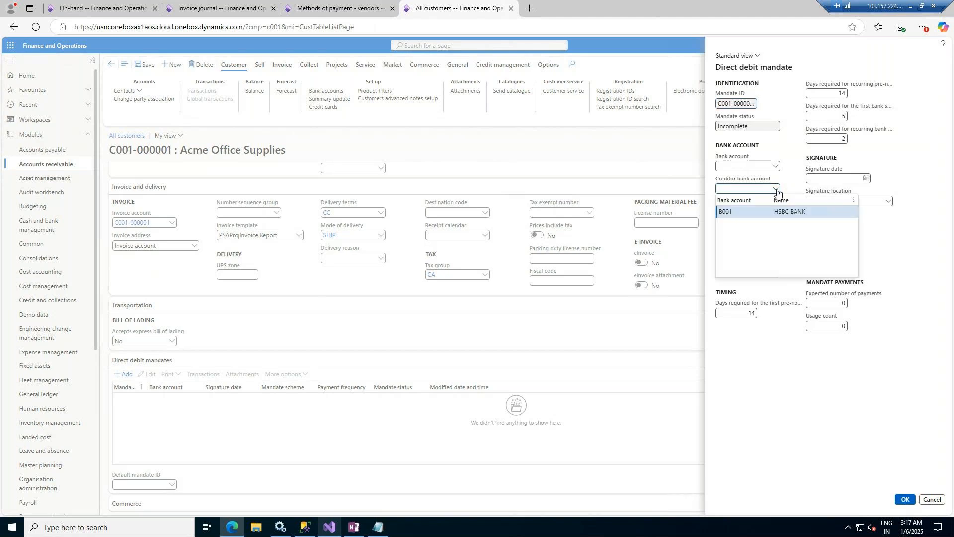
click(792, 213)
click(775, 178)
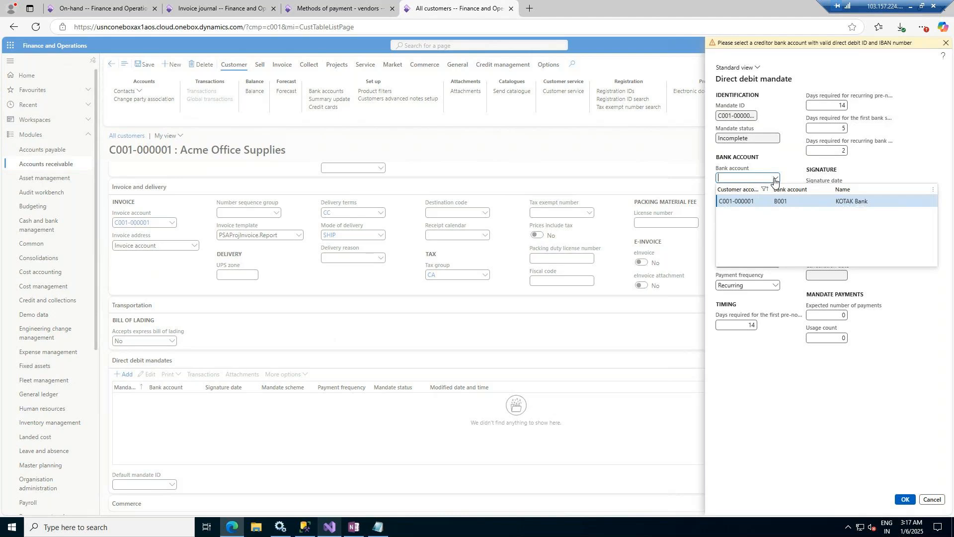
click(780, 202)
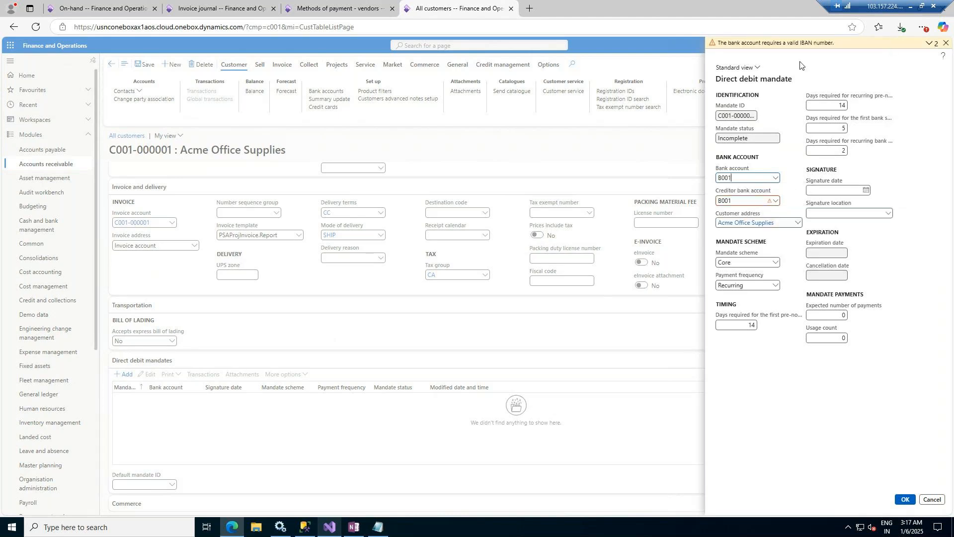
click(903, 498)
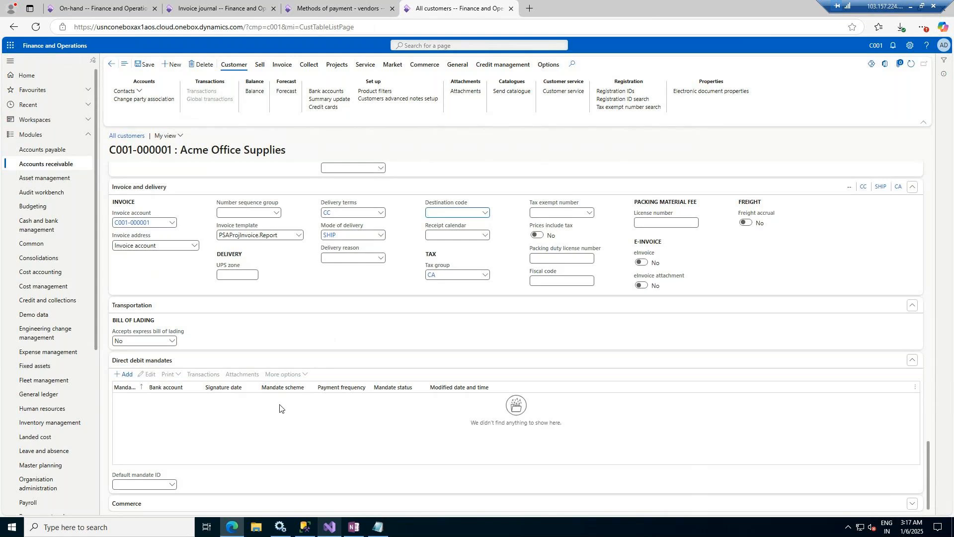
Step: Open Personalise: UpperGroup for the General section of the customer record
click(195, 506)
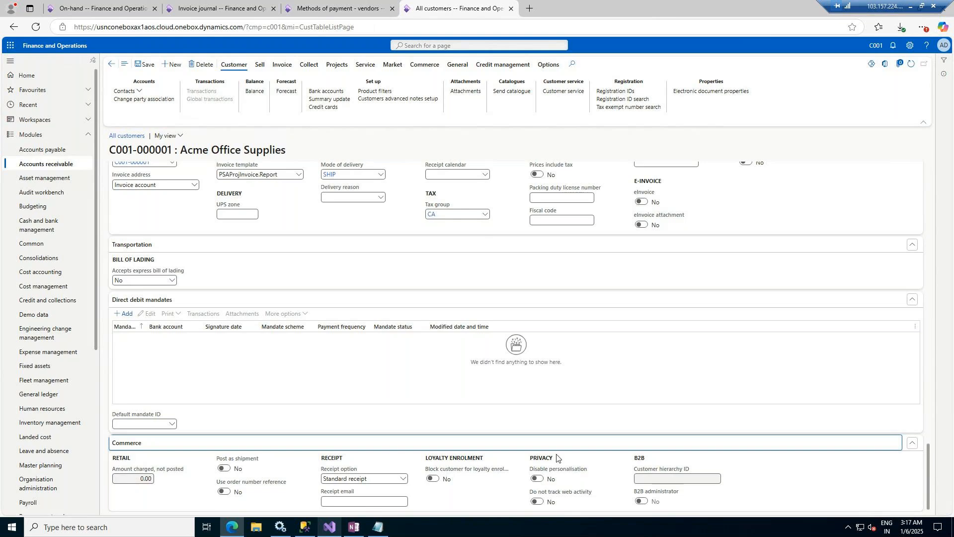
scroll(486, 308, up, 6)
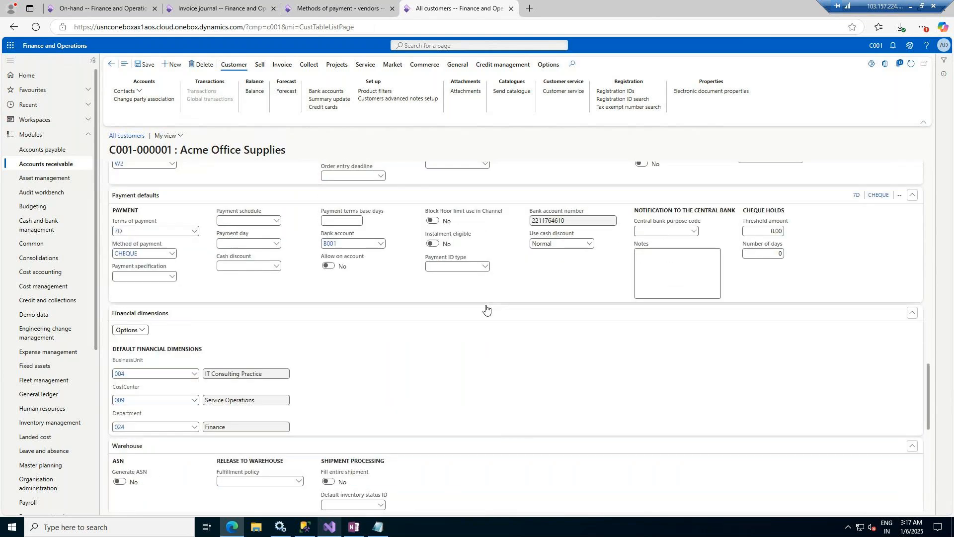
scroll(485, 308, up, 6)
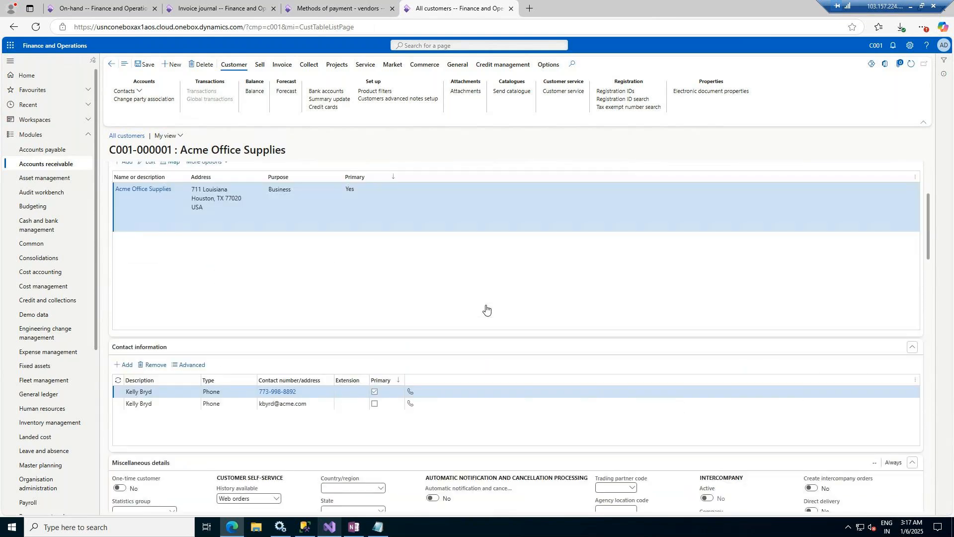
scroll(486, 308, up, 3)
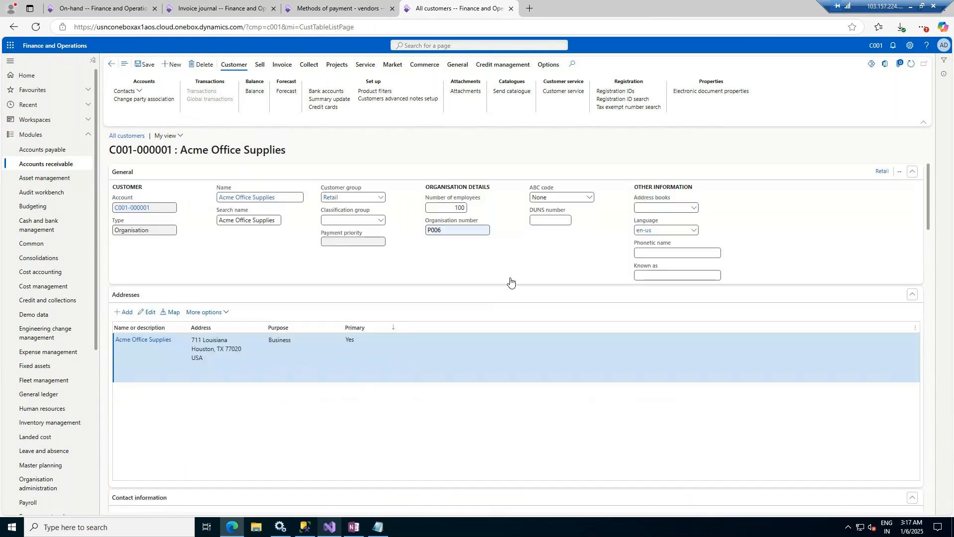
right_click(913, 171)
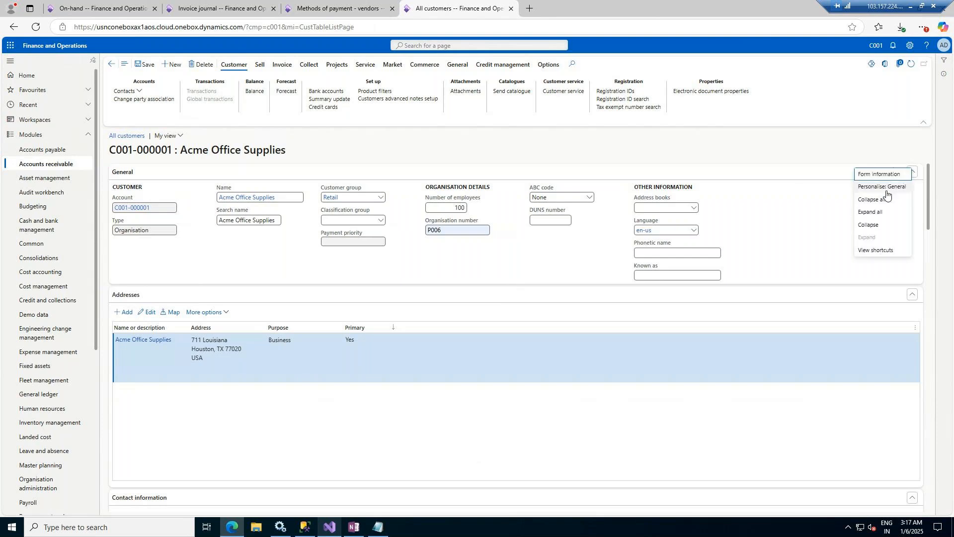
right_click(739, 201)
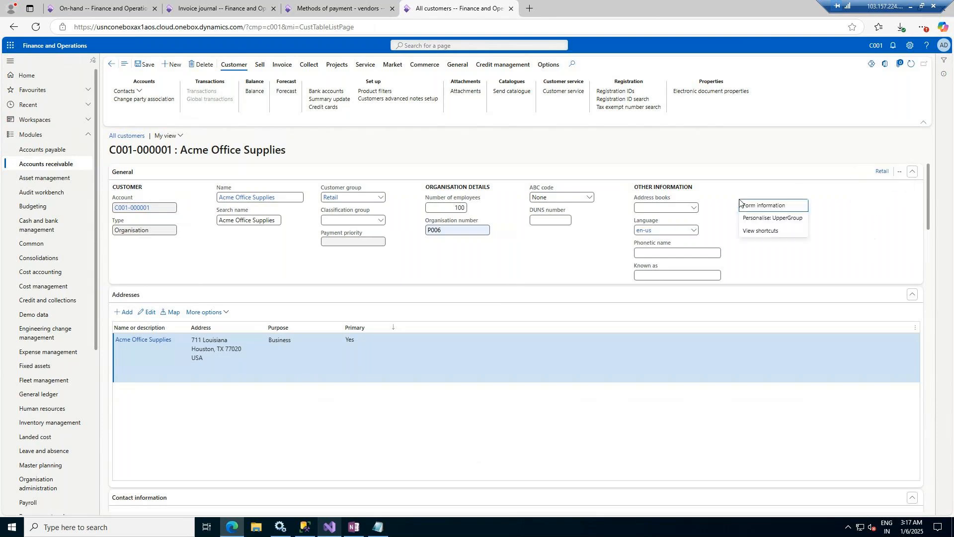
click(784, 222)
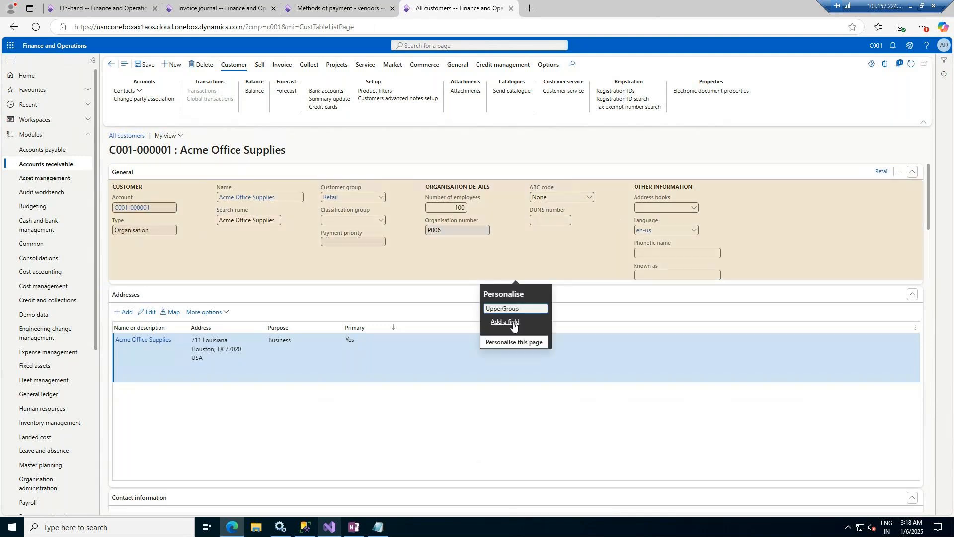
Step: Start a new custom field on the Customers table, then cancel it and close the Accounts receivable menu
click(506, 322)
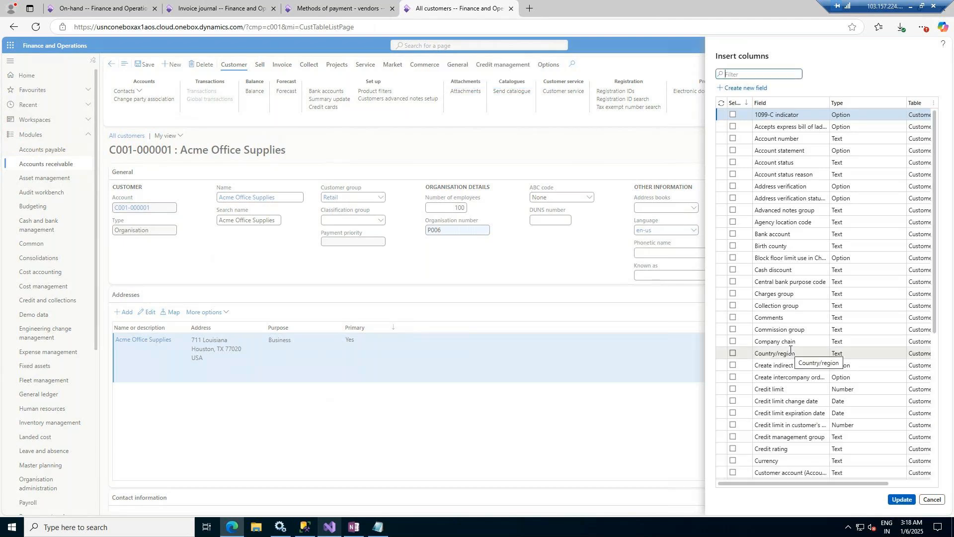
scroll(790, 349, down, 5)
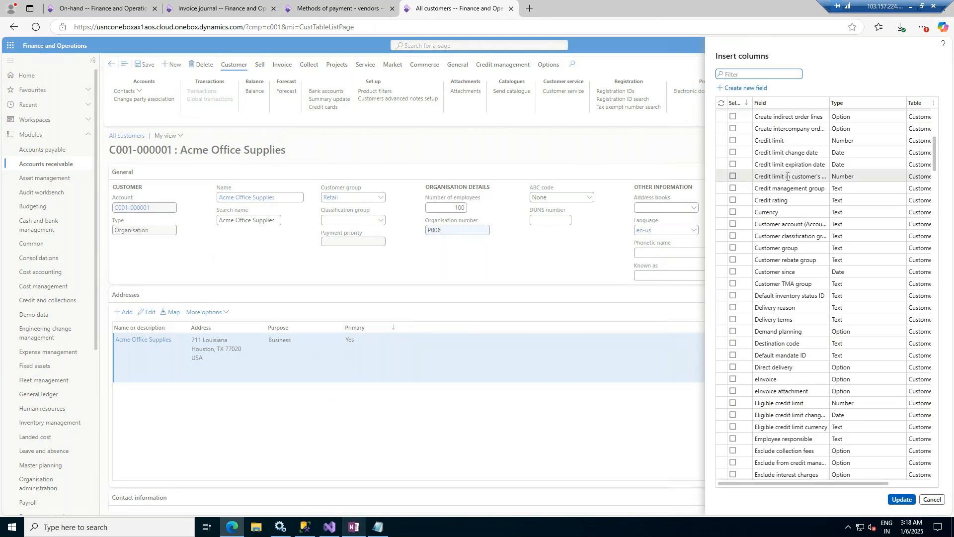
click(735, 93)
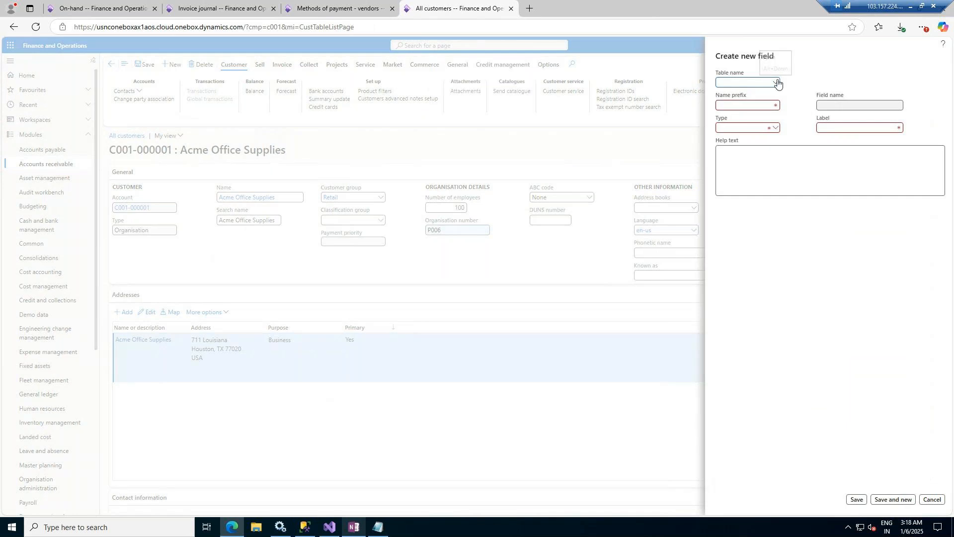
click(777, 83)
click(724, 105)
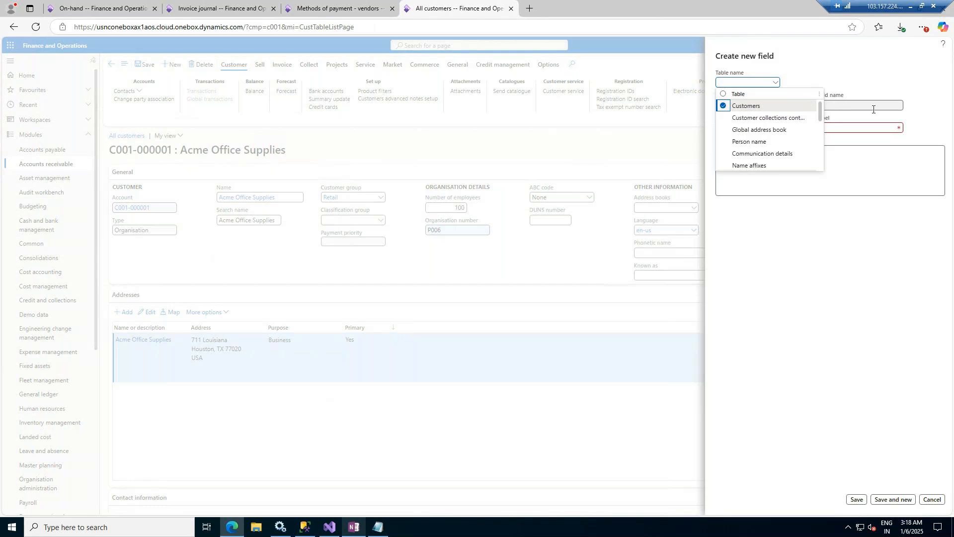
click(856, 78)
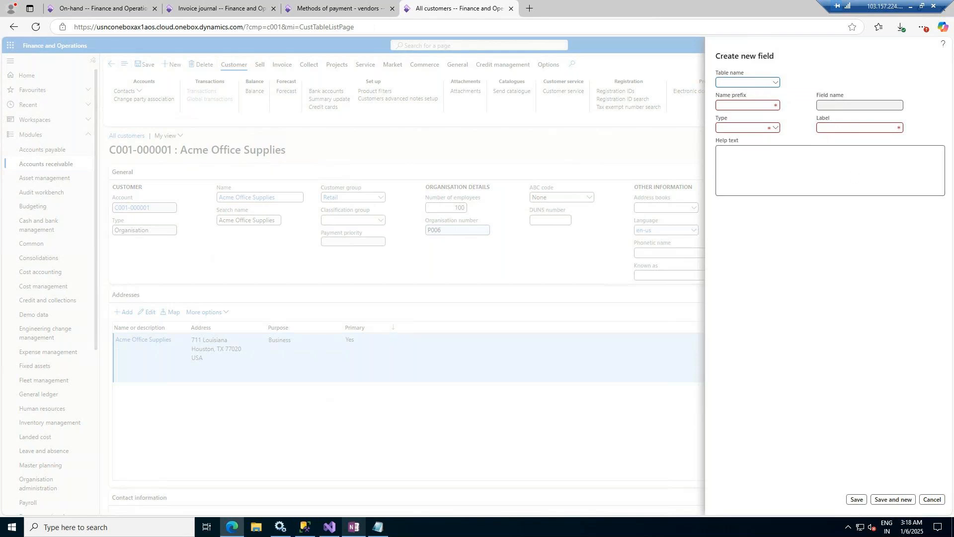
click(932, 500)
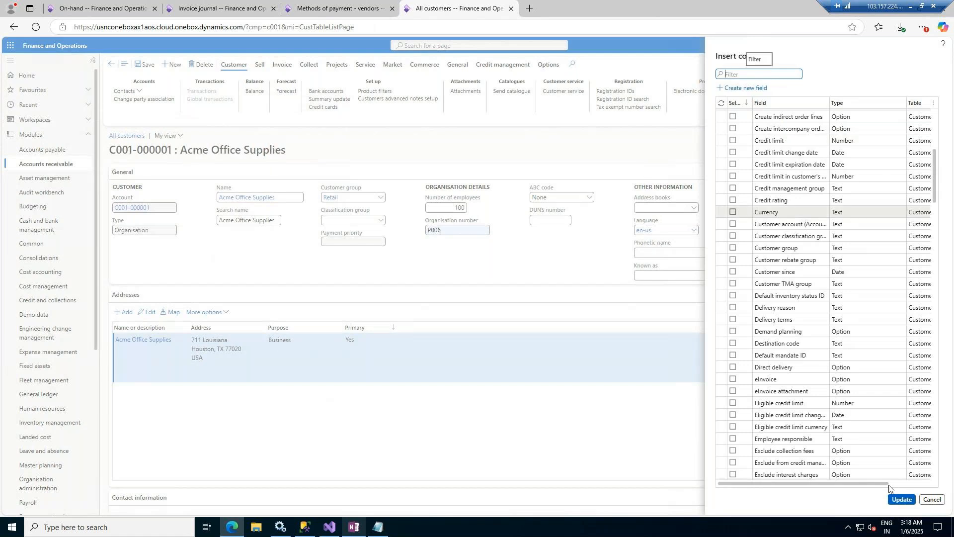
click(934, 499)
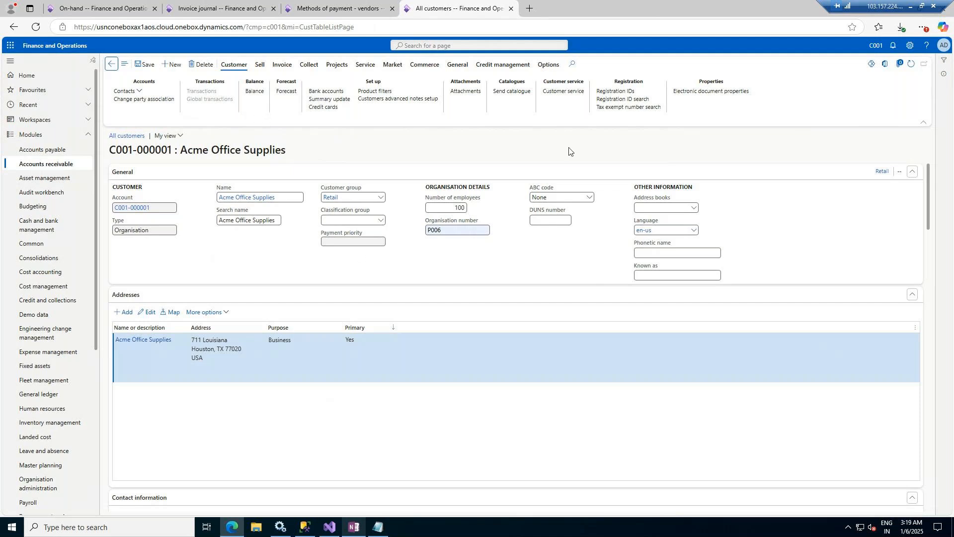
click(75, 167)
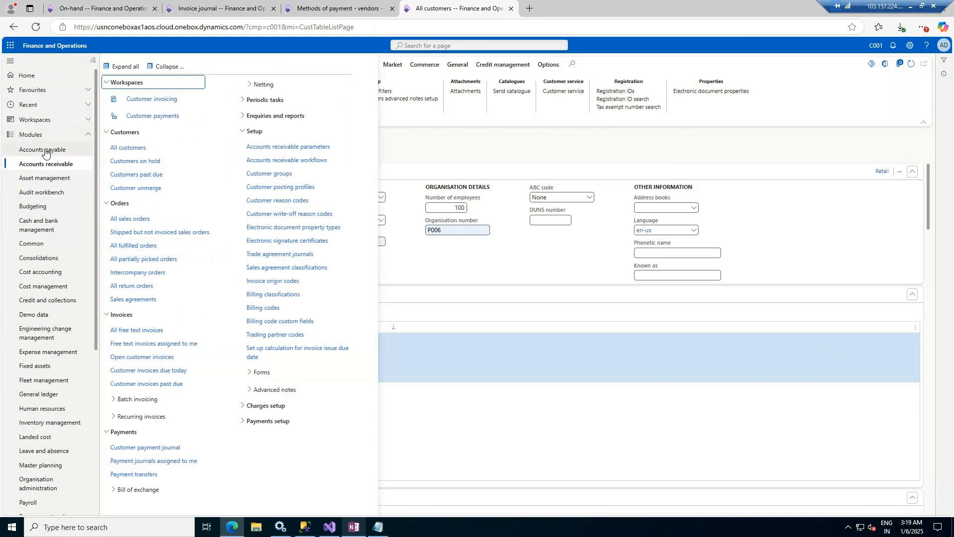
click(426, 148)
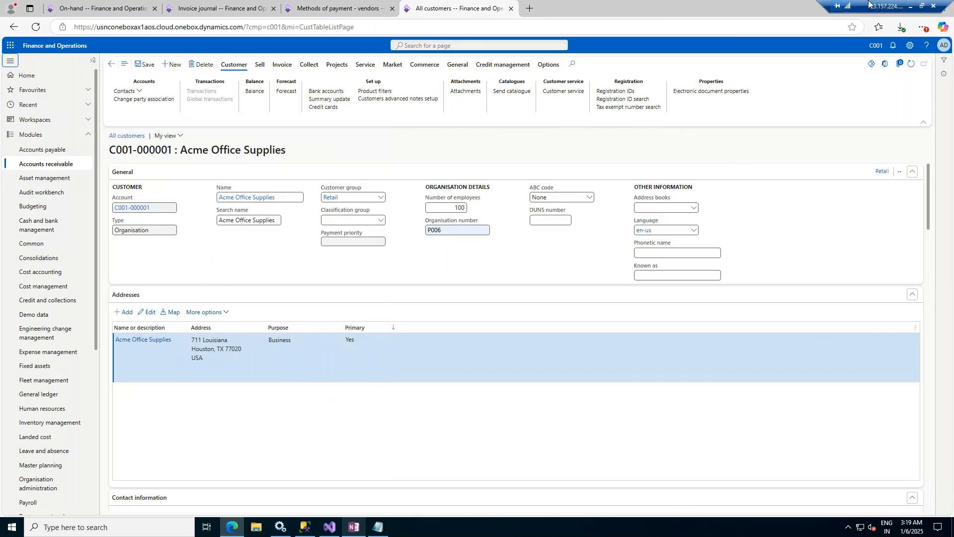
Step: Minimise the remote session and step through lecture slides 30–32 on Accounts Payables topics
click(912, 8)
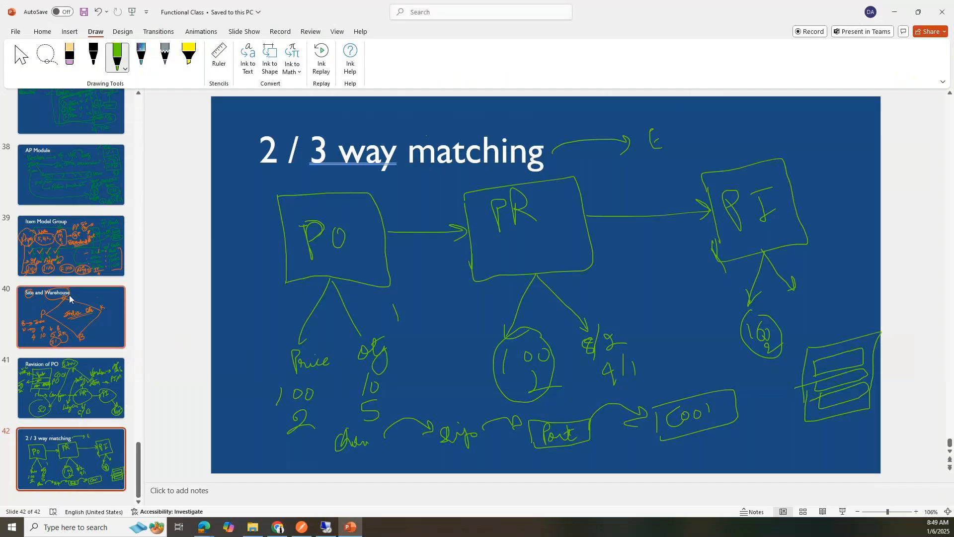
scroll(70, 298, up, 10)
scroll(69, 298, down, 3)
click(77, 229)
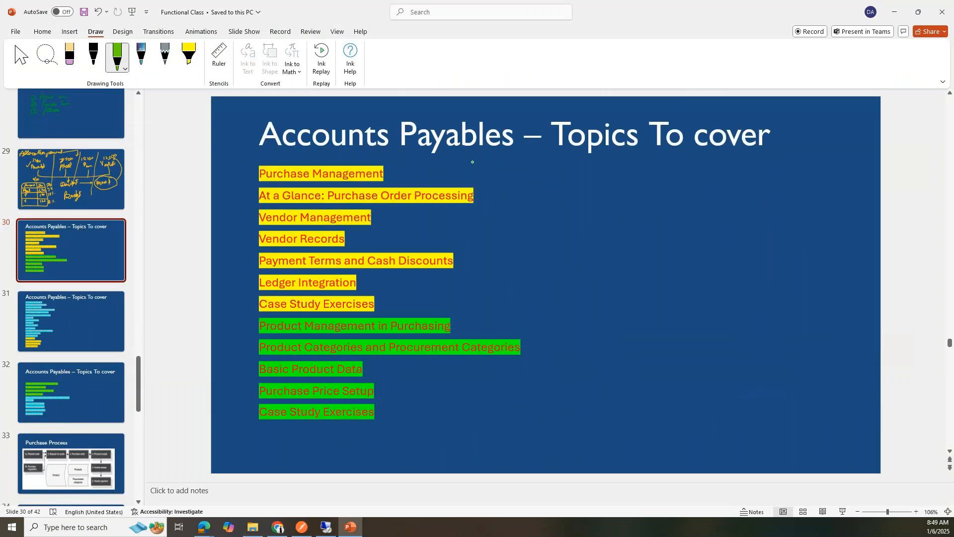
click(69, 300)
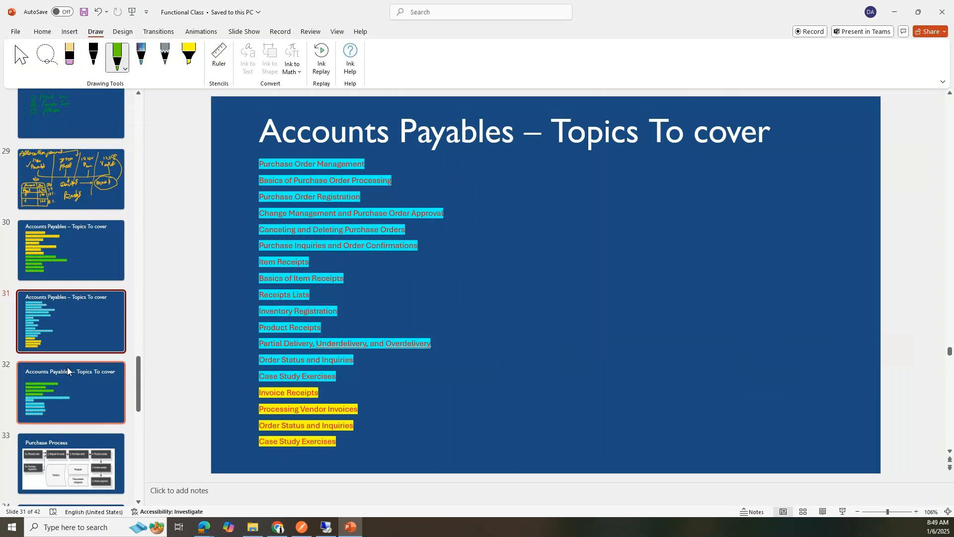
click(68, 372)
scroll(64, 278, down, 4)
scroll(64, 276, down, 6)
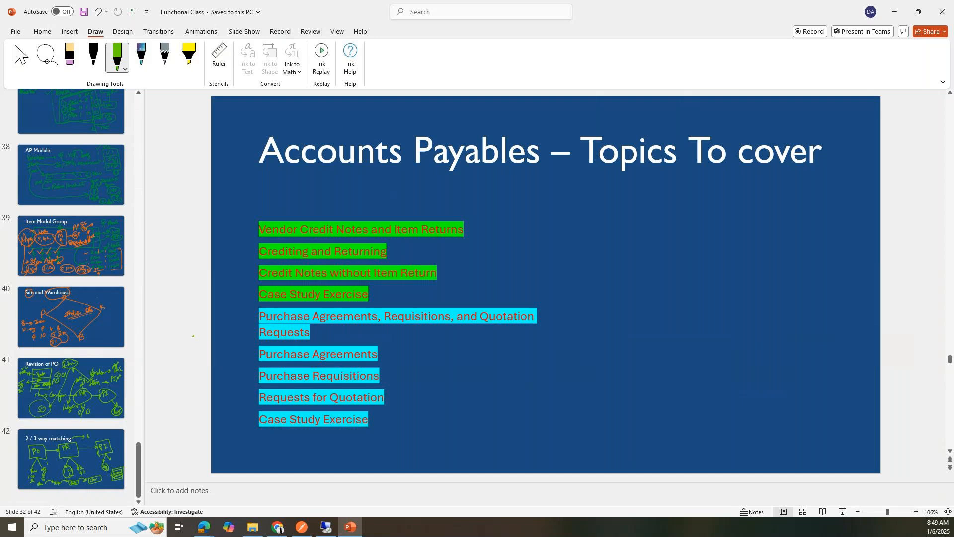
scroll(125, 284, up, 4)
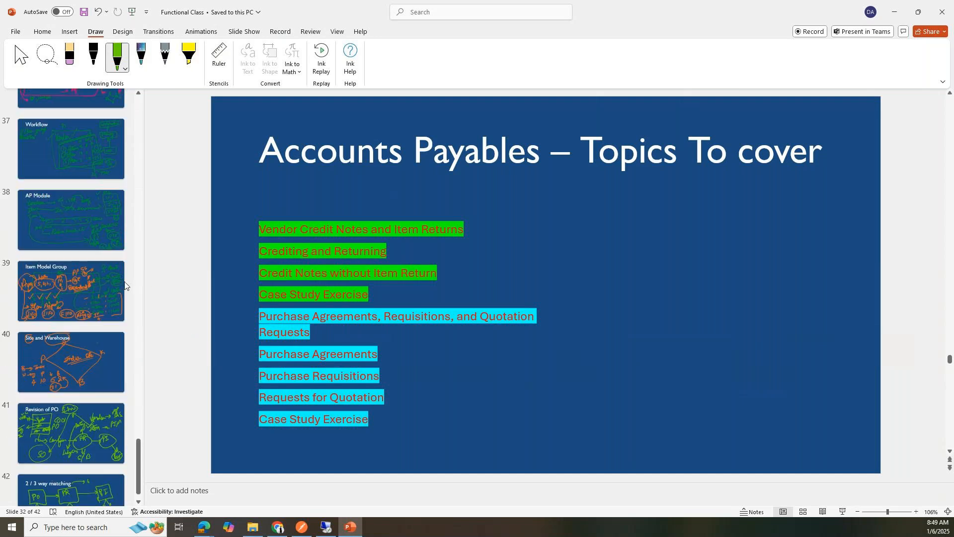
scroll(124, 283, up, 8)
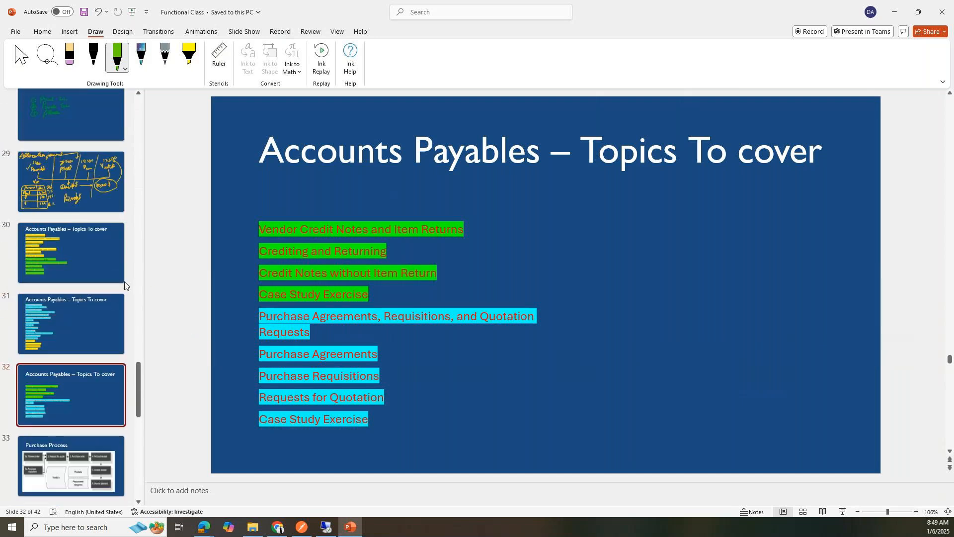
scroll(124, 283, up, 9)
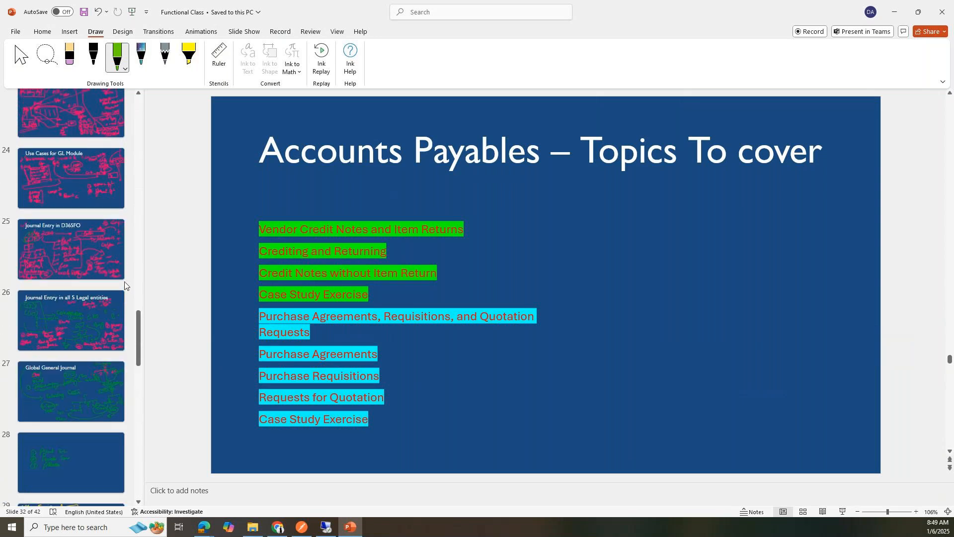
scroll(125, 283, down, 7)
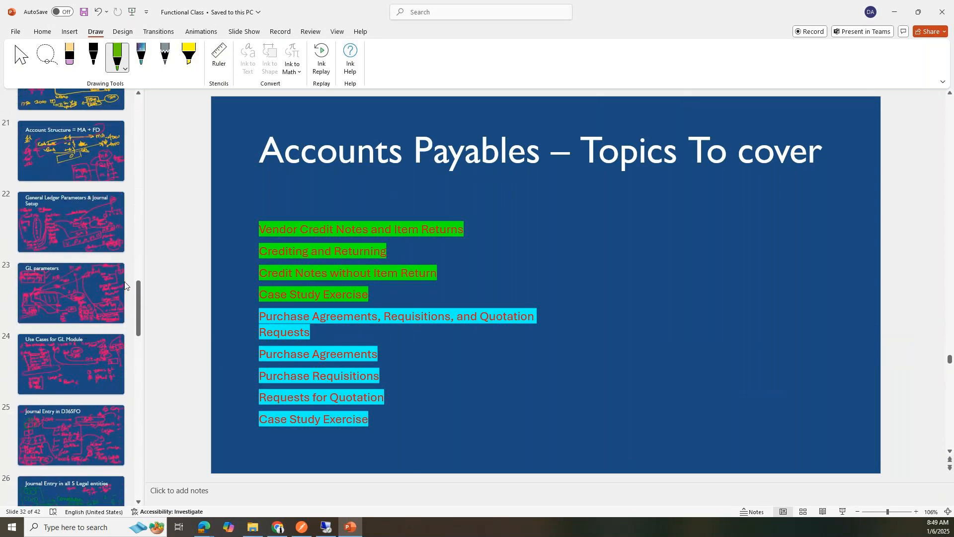
scroll(125, 283, down, 15)
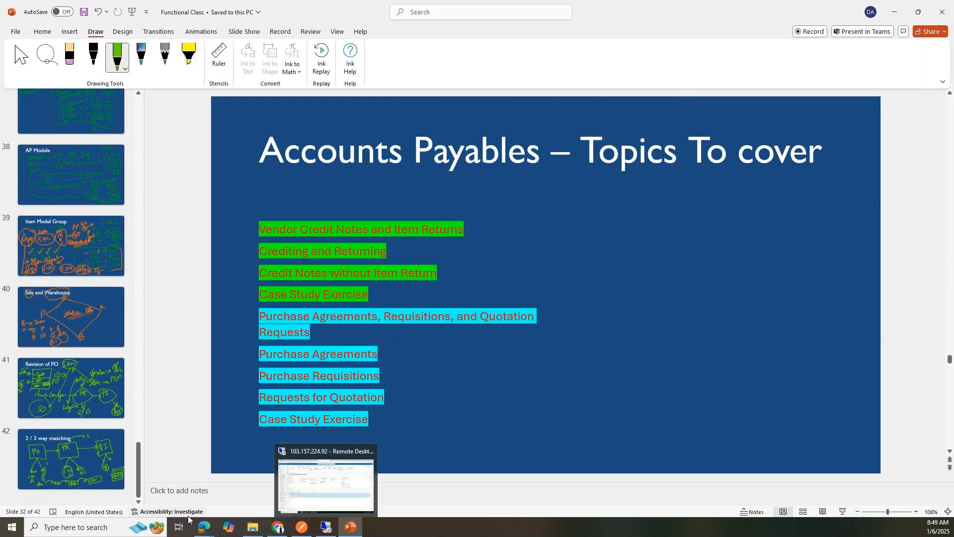
click(203, 527)
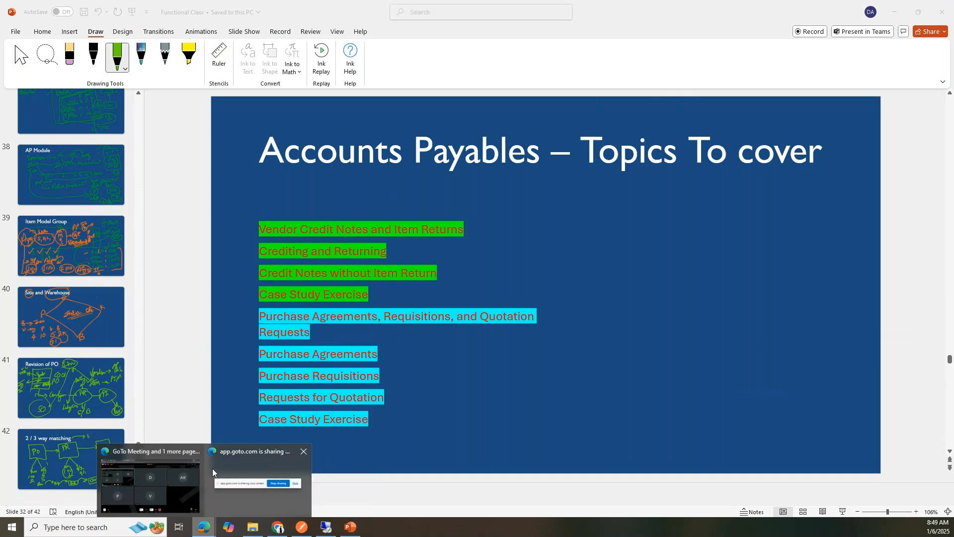
Step: Bring the GoTo Meeting session to the front, then dismiss the leave options without leaving
click(166, 469)
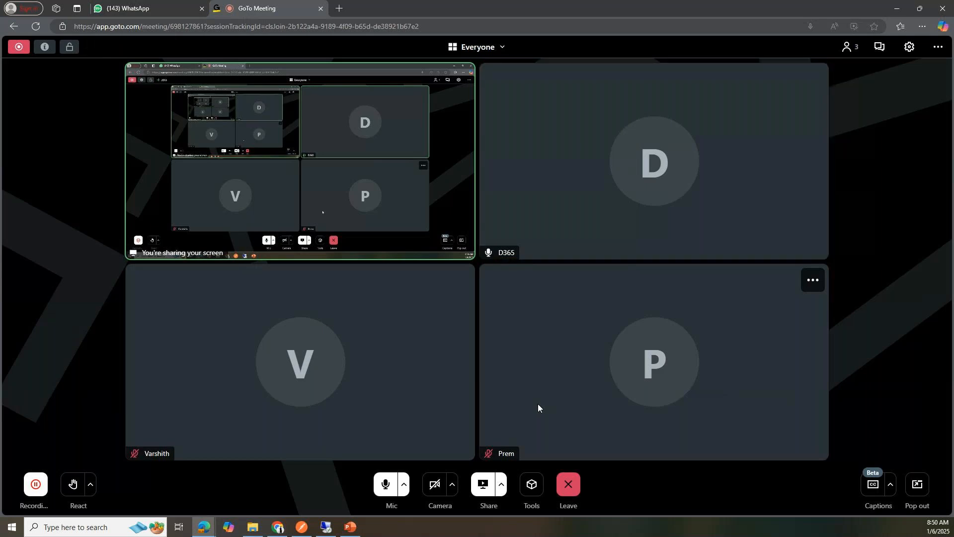
click(569, 485)
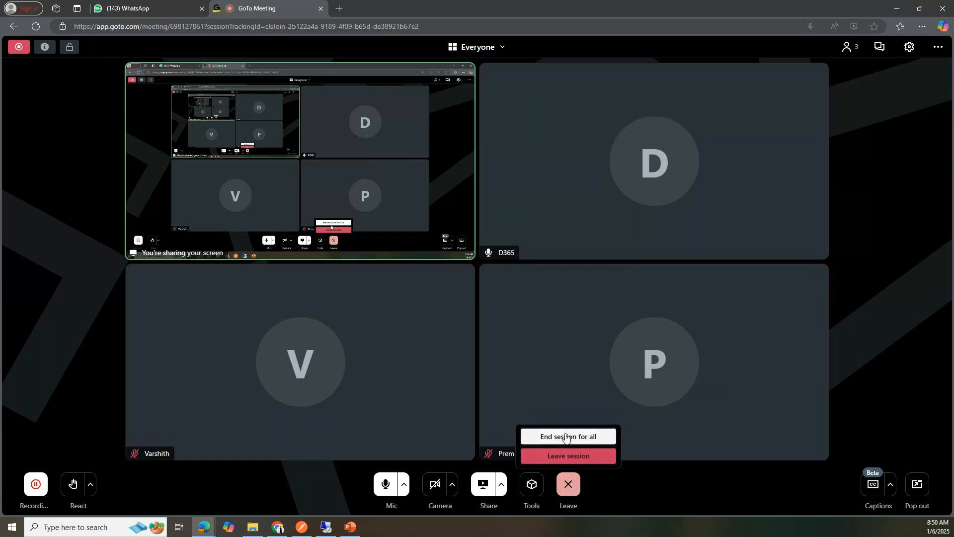
key(Escape)
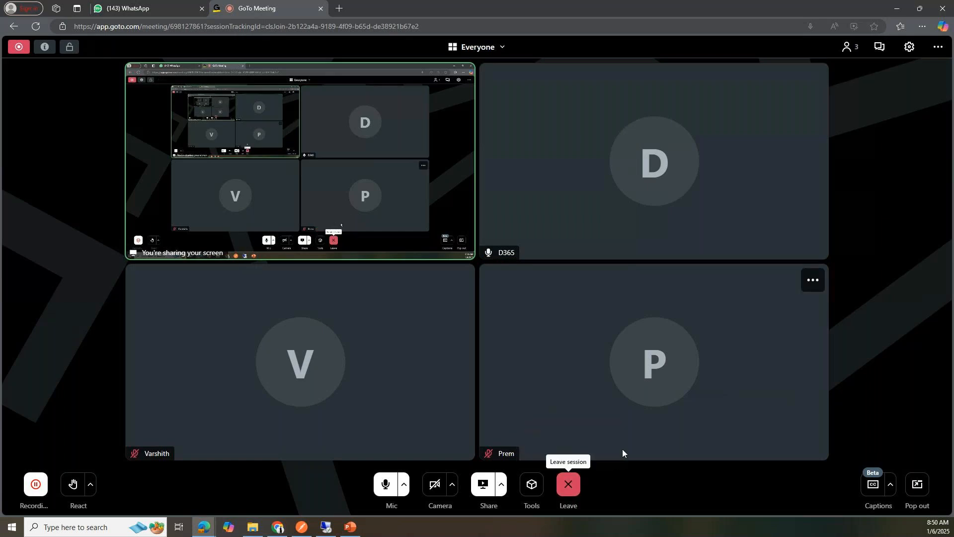